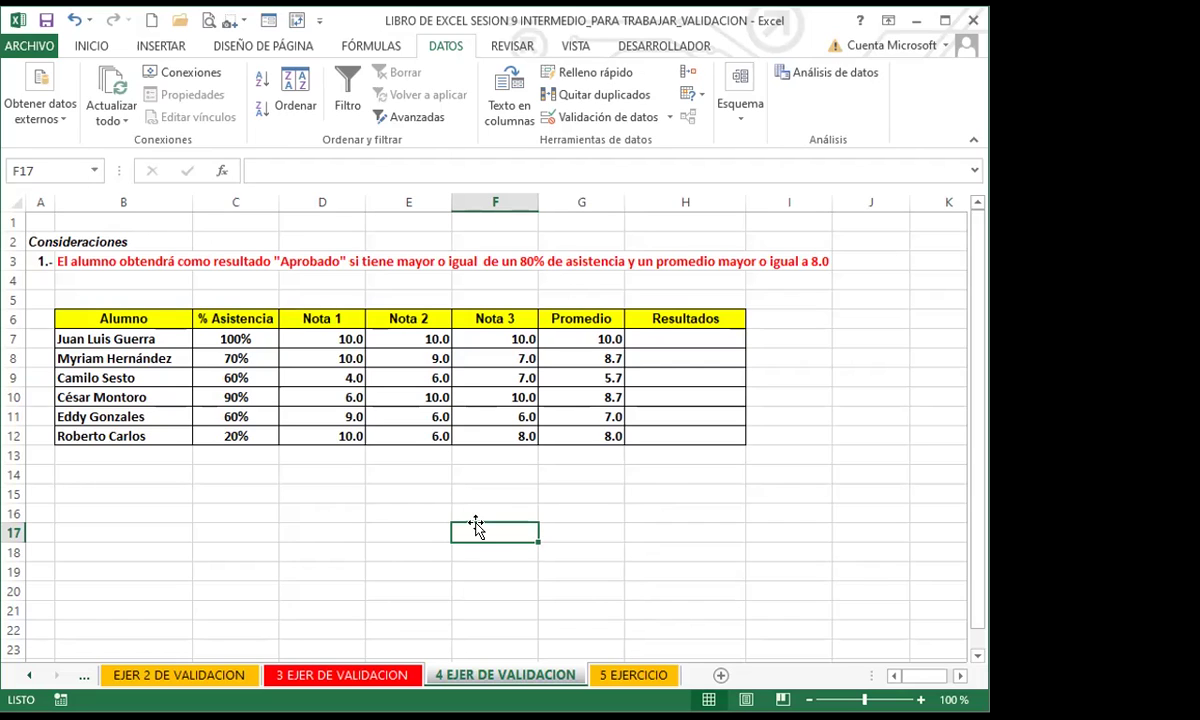
- Start a Personalizada data validation rule for the Resultados cells H7:H12, keeping the table's first data row in view
{"action": "left_click_drag", "start_coordinate": [659, 337], "coordinate": [663, 434]}
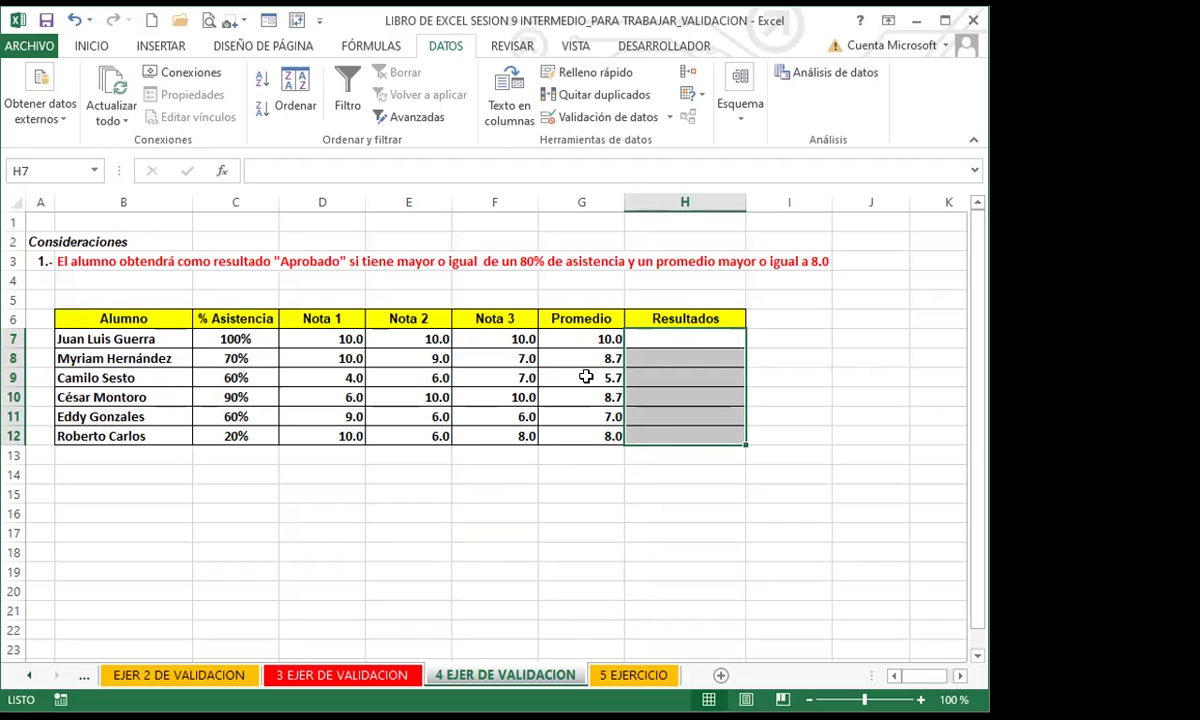
{"action": "left_click_drag", "start_coordinate": [662, 337], "coordinate": [666, 440]}
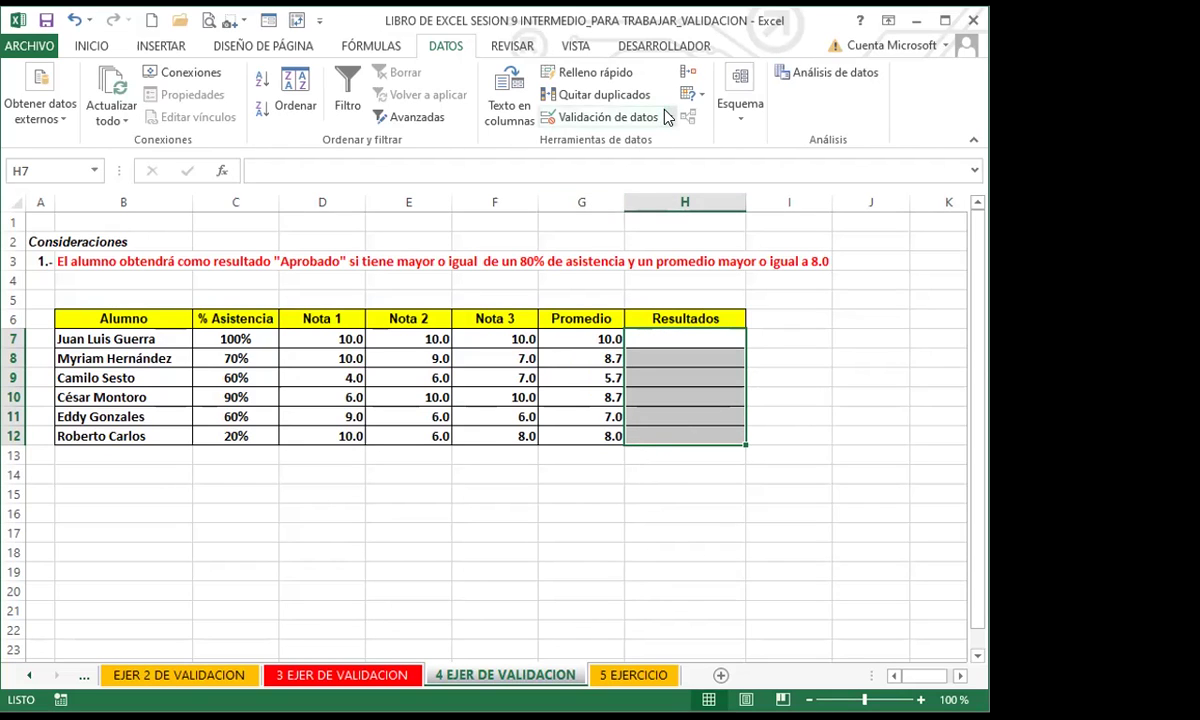
{"action": "left_click", "coordinate": [604, 121]}
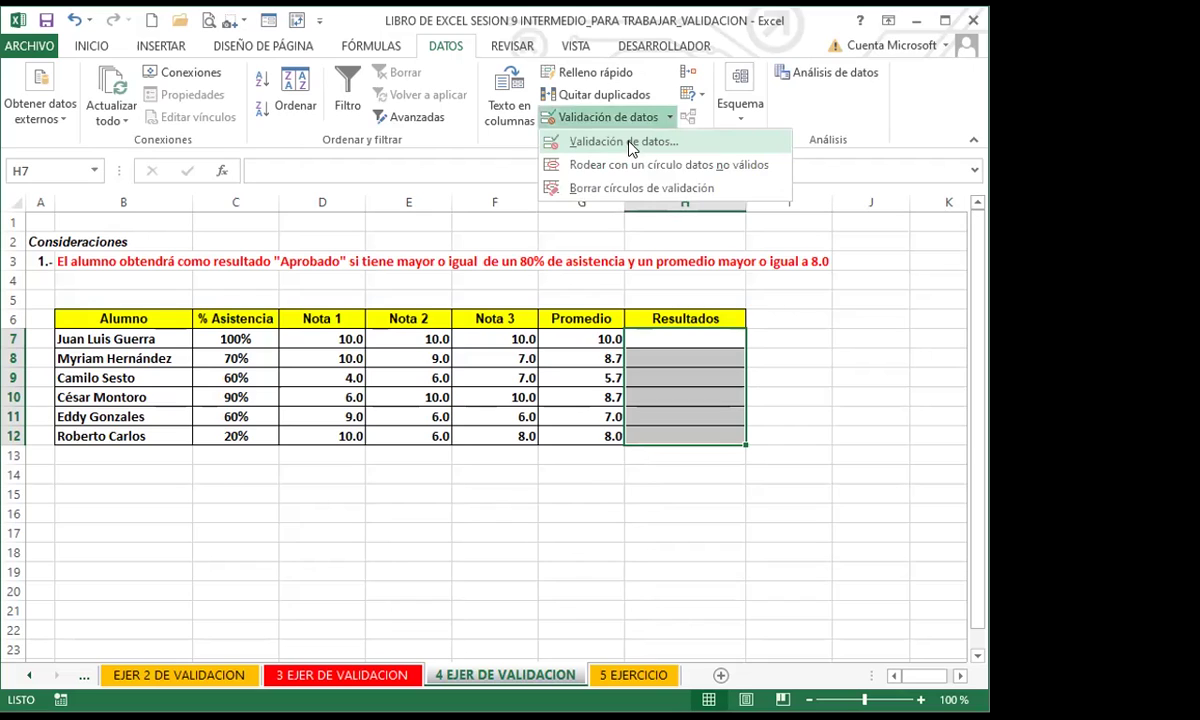
{"action": "key", "text": "Return"}
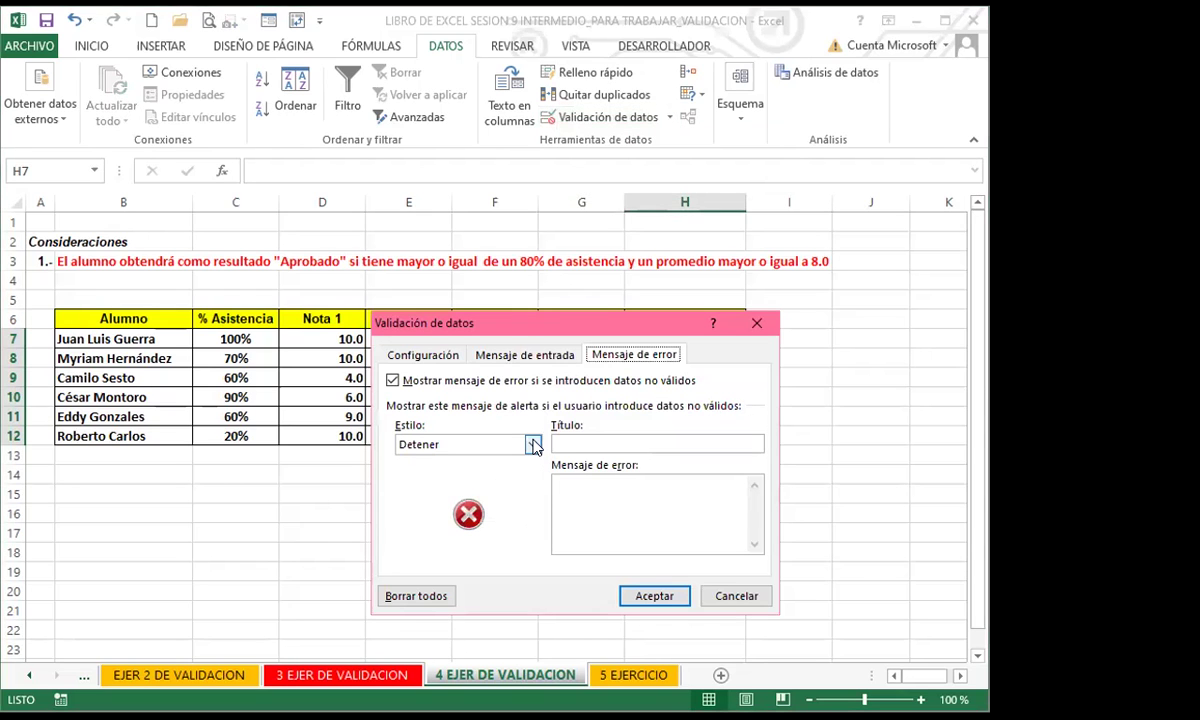
{"action": "left_click", "coordinate": [437, 443]}
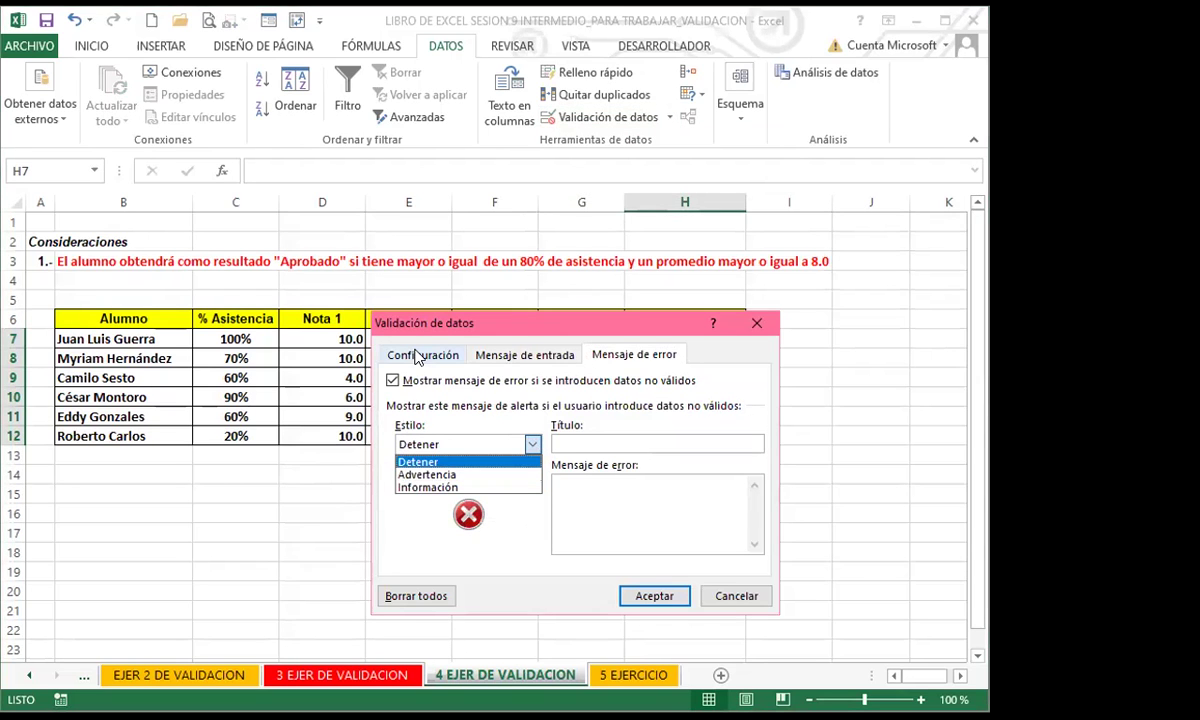
{"action": "left_click", "coordinate": [418, 355]}
{"action": "left_click", "coordinate": [508, 418]}
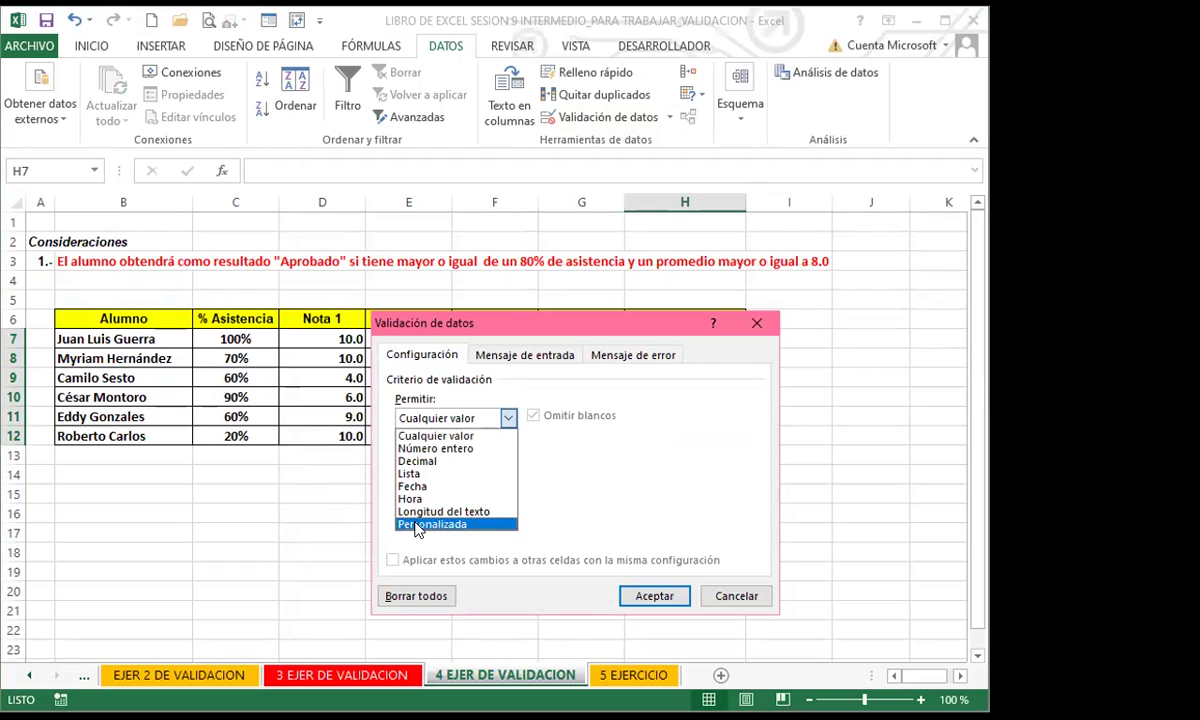
{"action": "left_click", "coordinate": [416, 526]}
{"action": "left_click", "coordinate": [436, 497]}
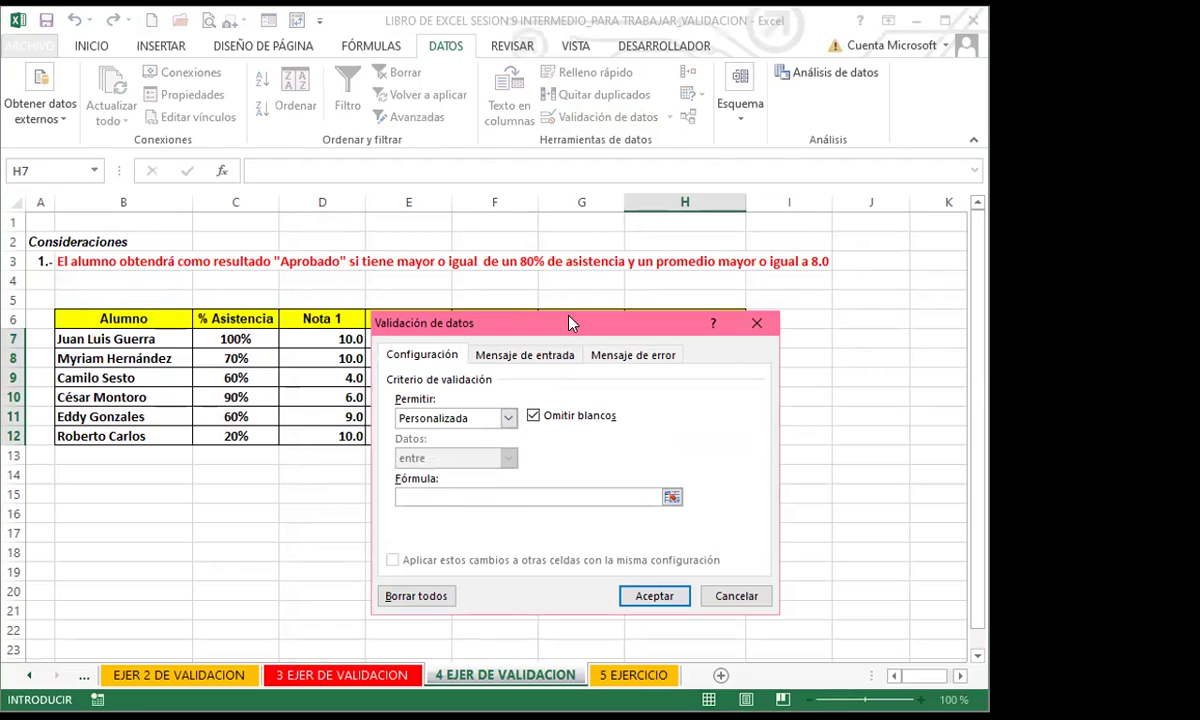
{"action": "left_click_drag", "start_coordinate": [569, 322], "coordinate": [428, 433]}
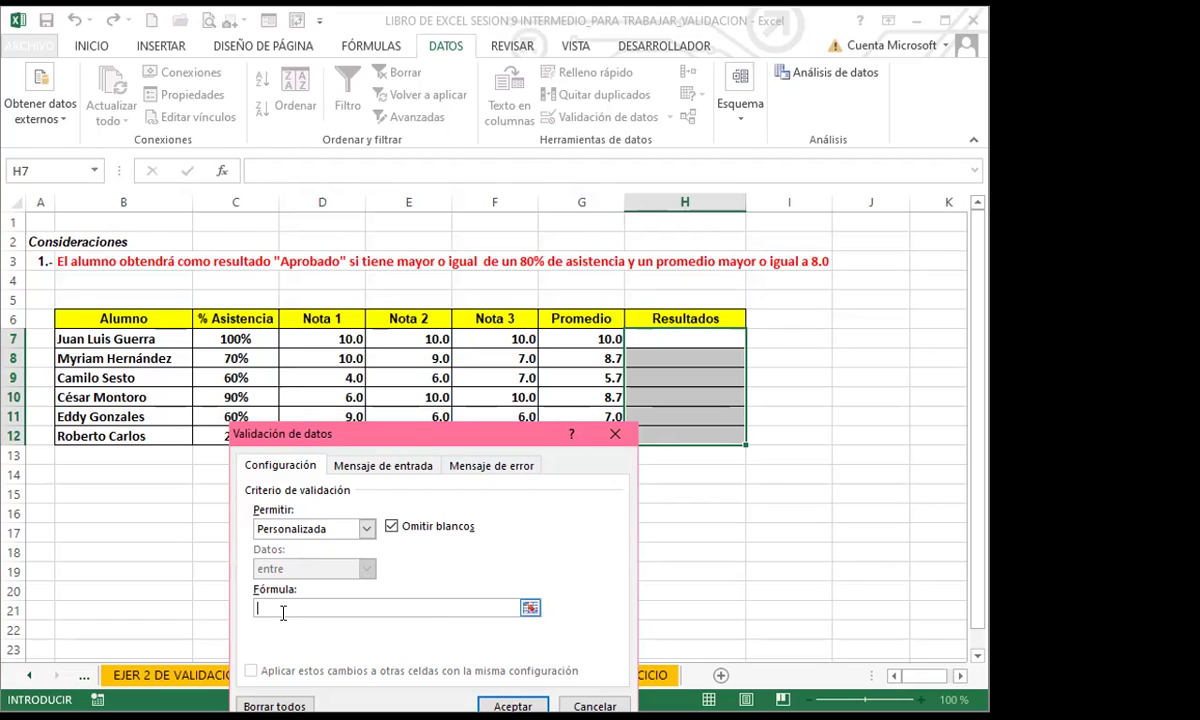
- Set the validation formula to =Y(C7>=80%;G7>=8) and apply the rule to H7:H12
{"action": "type", "text": "=y"}
{"action": "key", "text": "BackSpace"}
{"action": "type", "text": "Y("}
{"action": "left_click", "coordinate": [229, 339]}
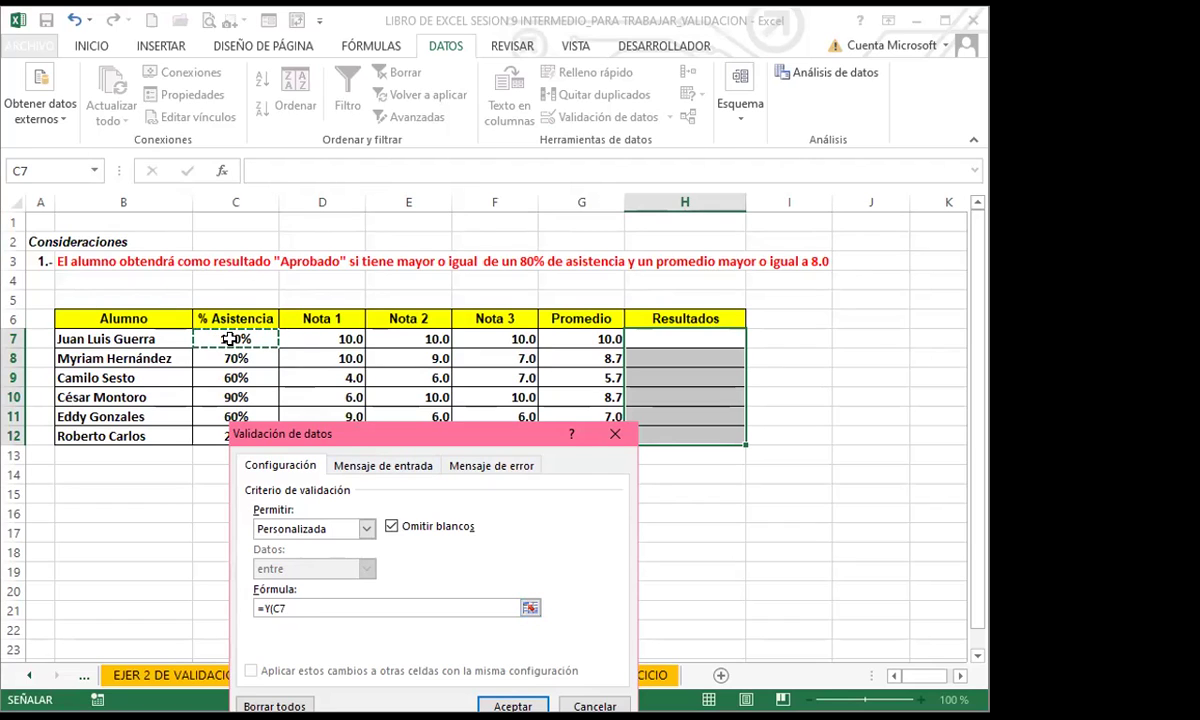
{"action": "type", "text": ">=80%"}
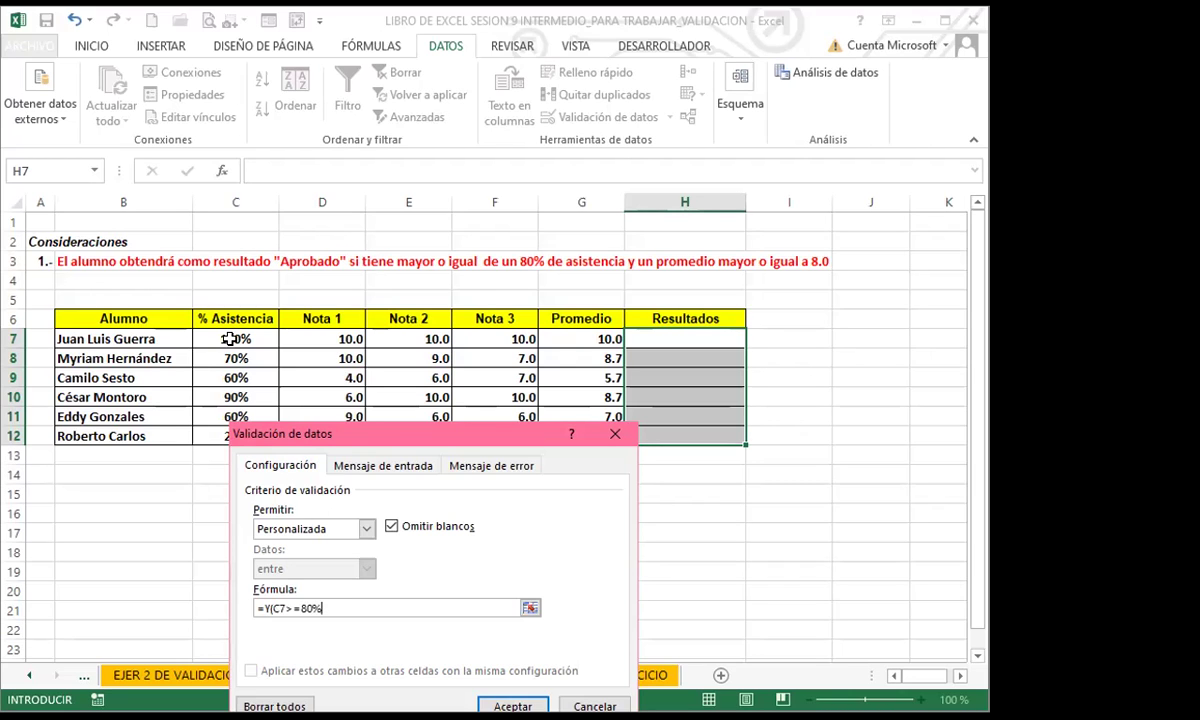
{"action": "type", "text": ";"}
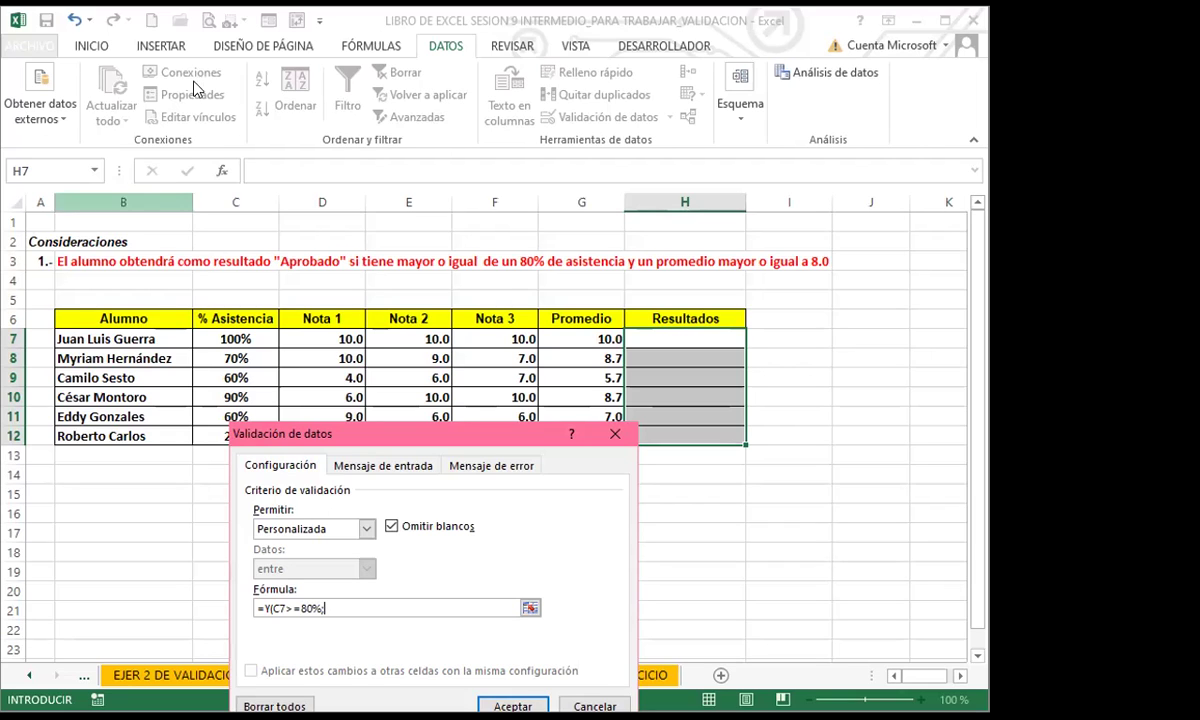
{"action": "left_click", "coordinate": [567, 339]}
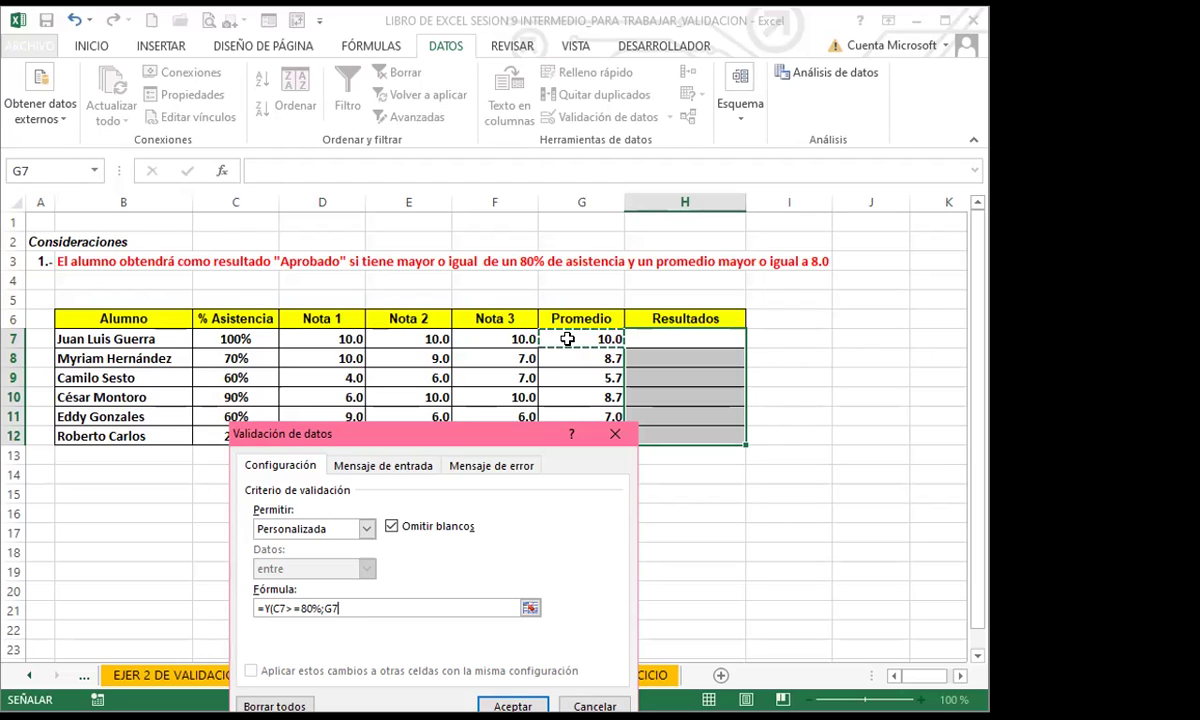
{"action": "type", "text": ">"}
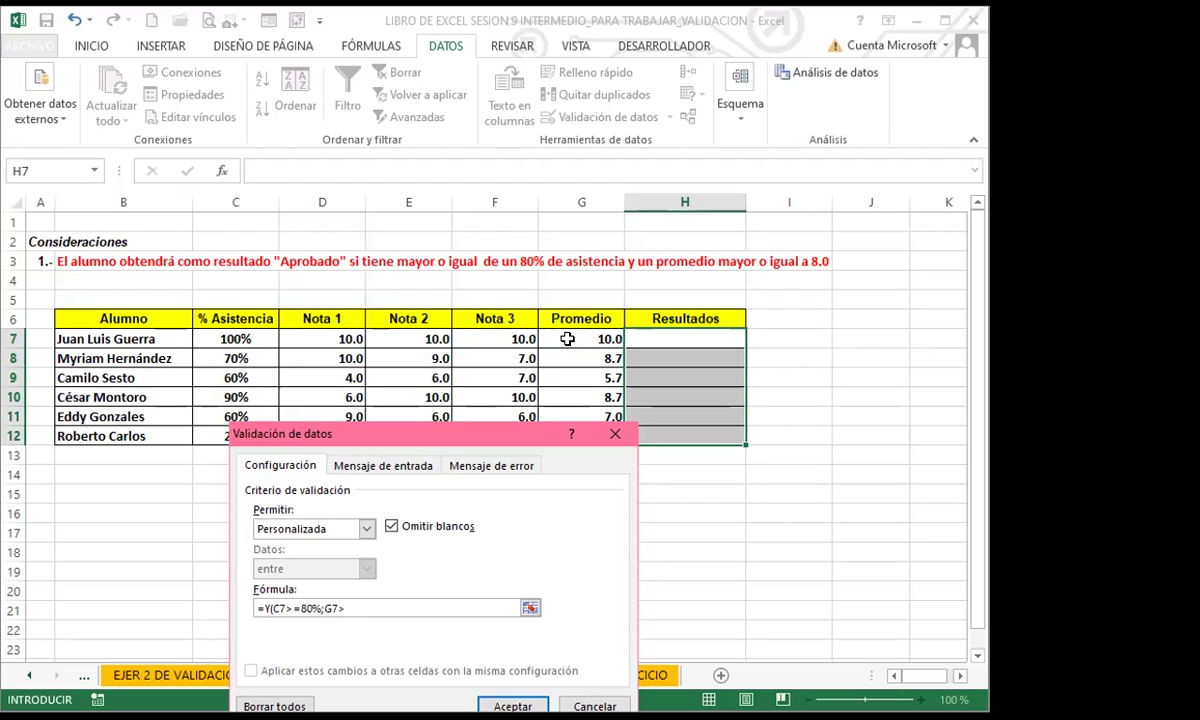
{"action": "type", "text": "=8"}
{"action": "type", "text": ")"}
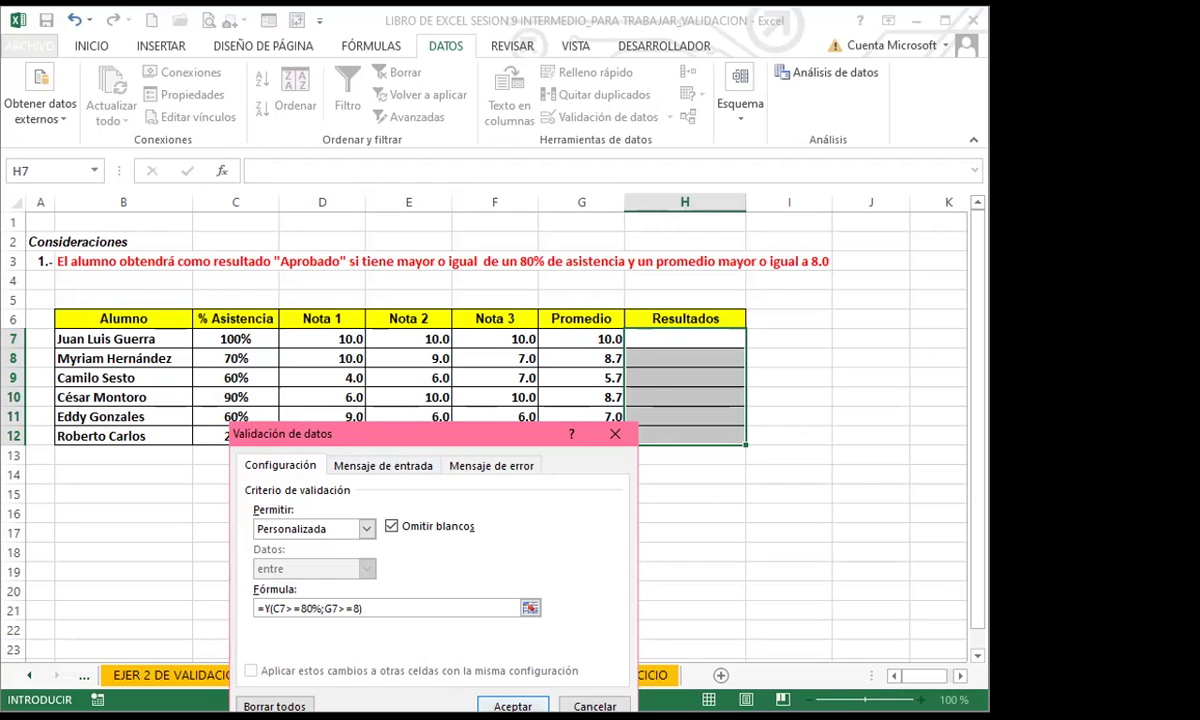
{"action": "key", "text": "Return"}
- Enter APROBADO as the result in H7
{"action": "left_click", "coordinate": [673, 338]}
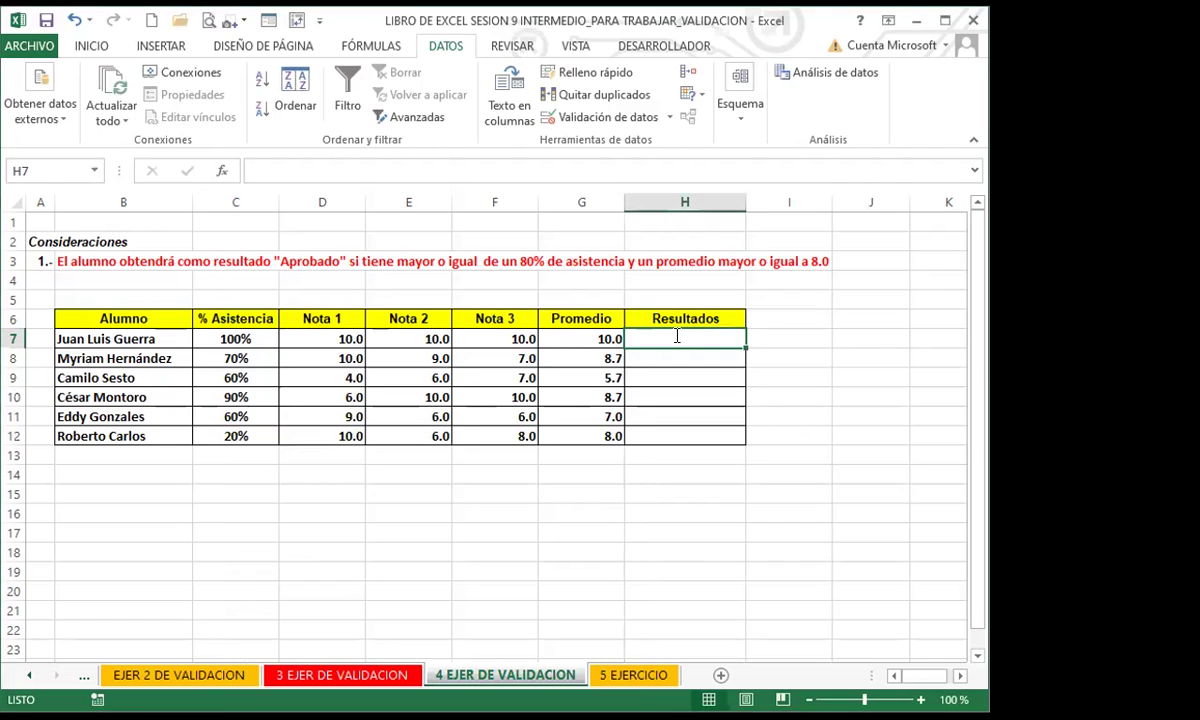
{"action": "type", "text": "APROBADO"}
{"action": "key", "text": "Return"}
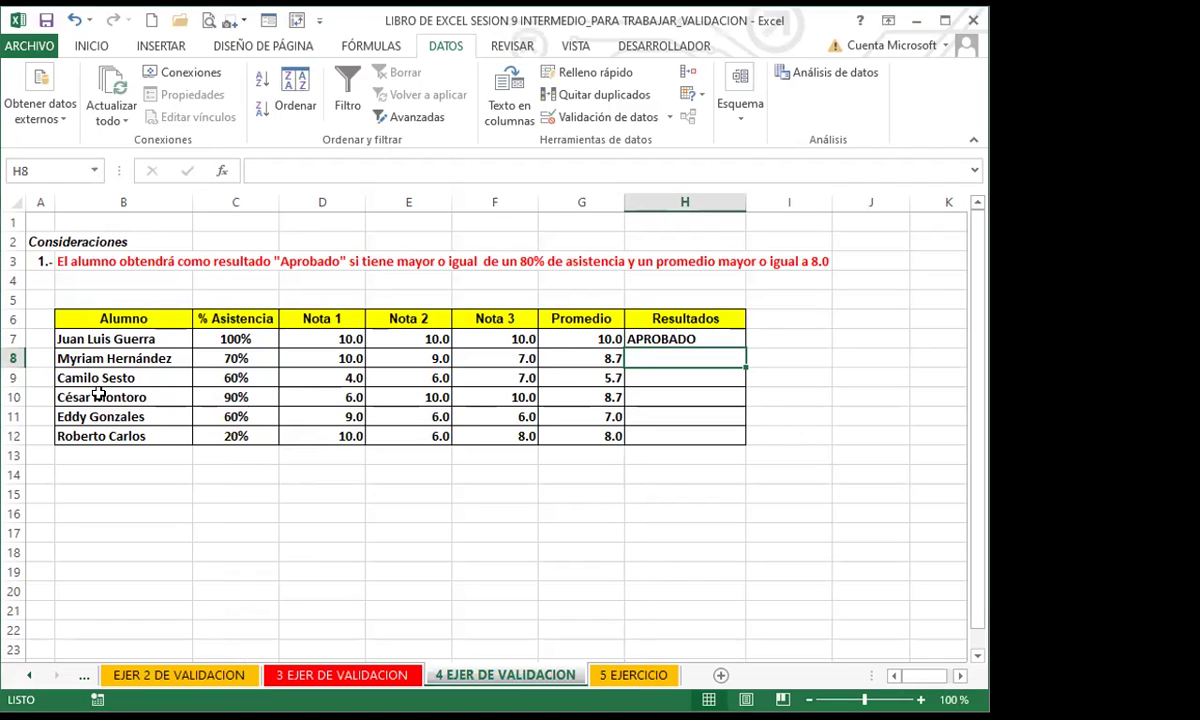
- Try to enter APROBADO in H9, for the student with 60% attendance and a 5.7 average
{"action": "left_click", "coordinate": [14, 377]}
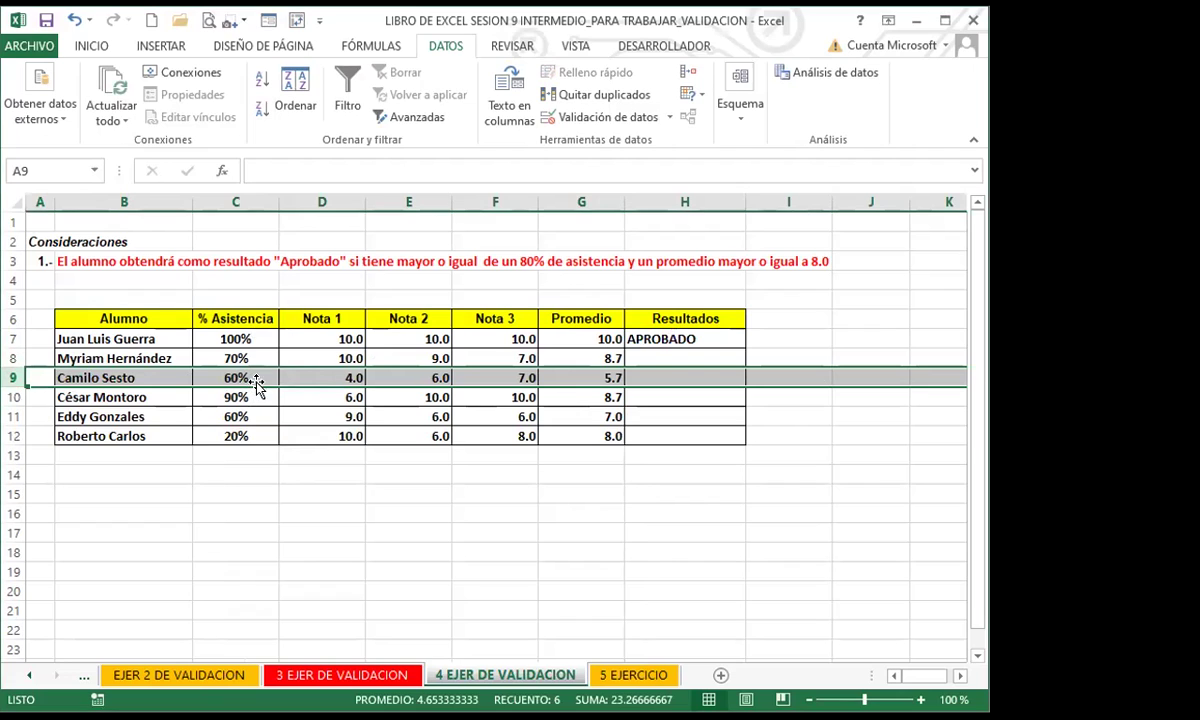
{"action": "left_click", "coordinate": [669, 375]}
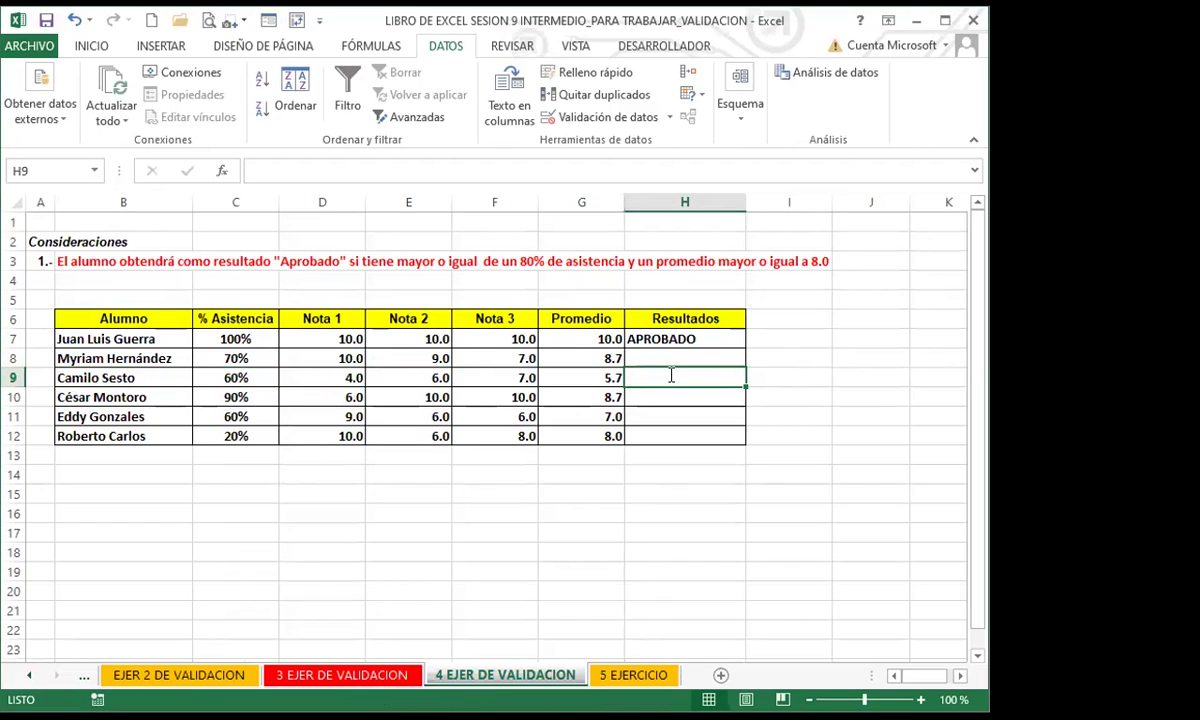
{"action": "type", "text": "APROBADO"}
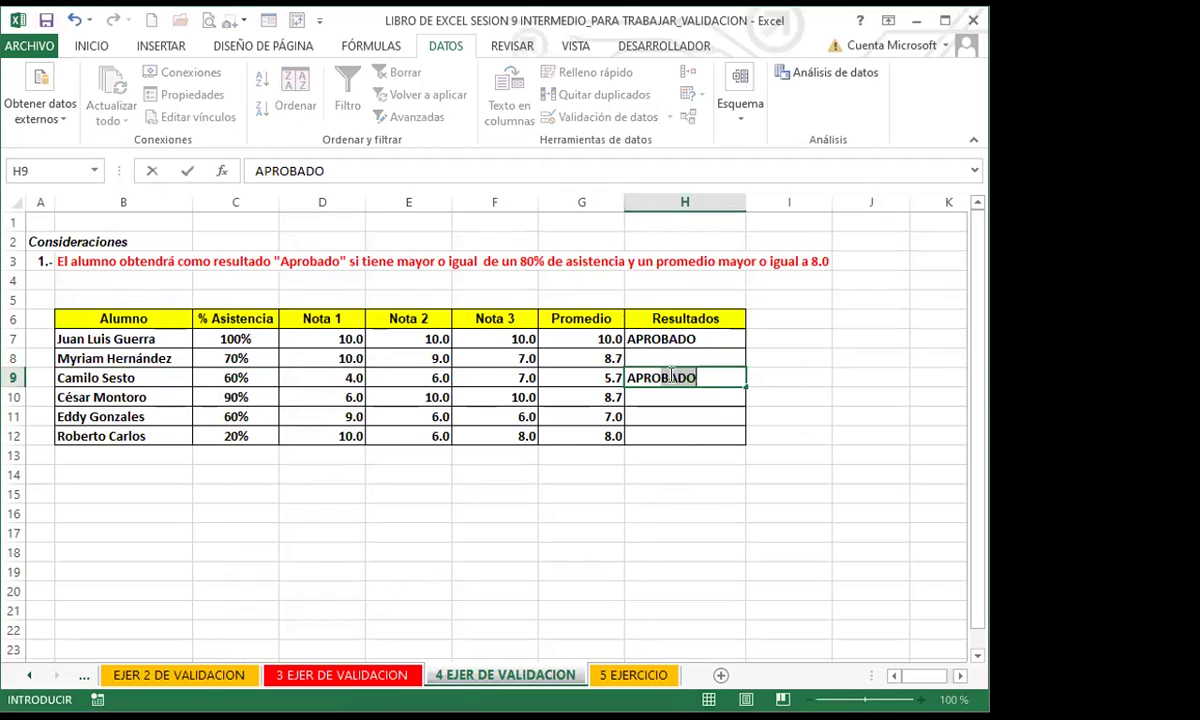
{"action": "key", "text": "Return"}
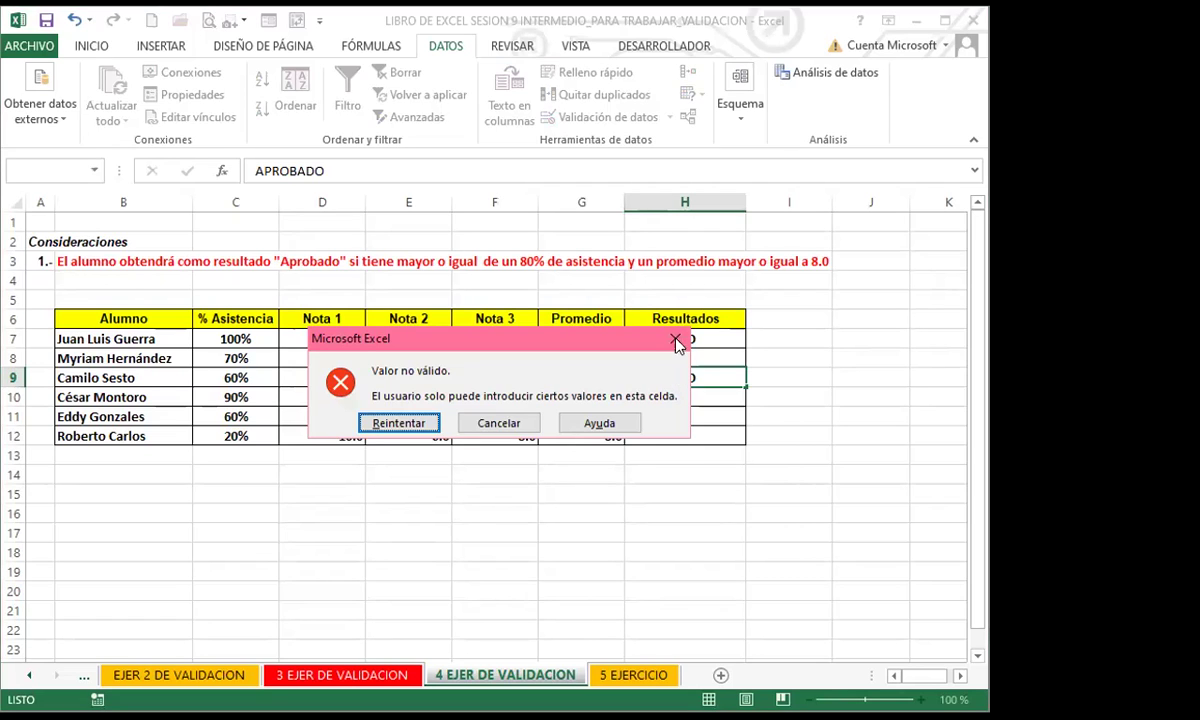
{"action": "left_click", "coordinate": [677, 338]}
- Give the validation of H7:H12 an error alert titled DETENER with the message "EL ALUMNO DEBE DE APROBAR LOS 2 PARA QUE SE COLOQUE APROBADO"
{"action": "left_click_drag", "start_coordinate": [685, 340], "coordinate": [686, 432]}
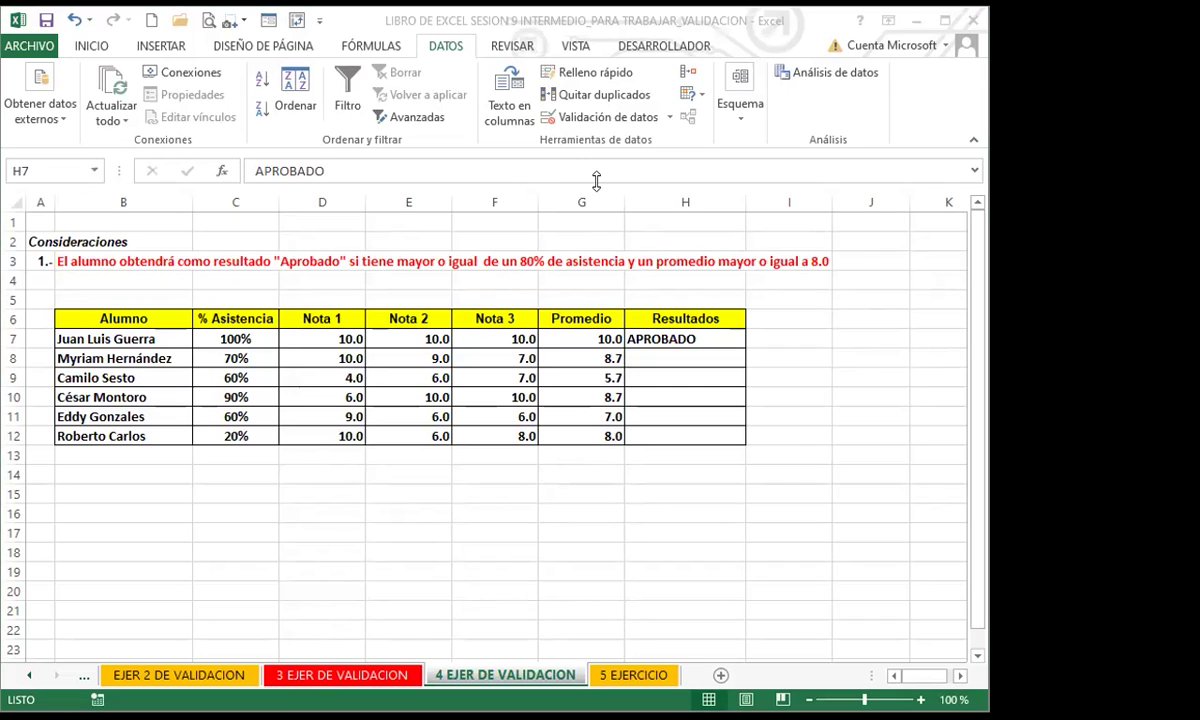
{"action": "left_click", "coordinate": [667, 117]}
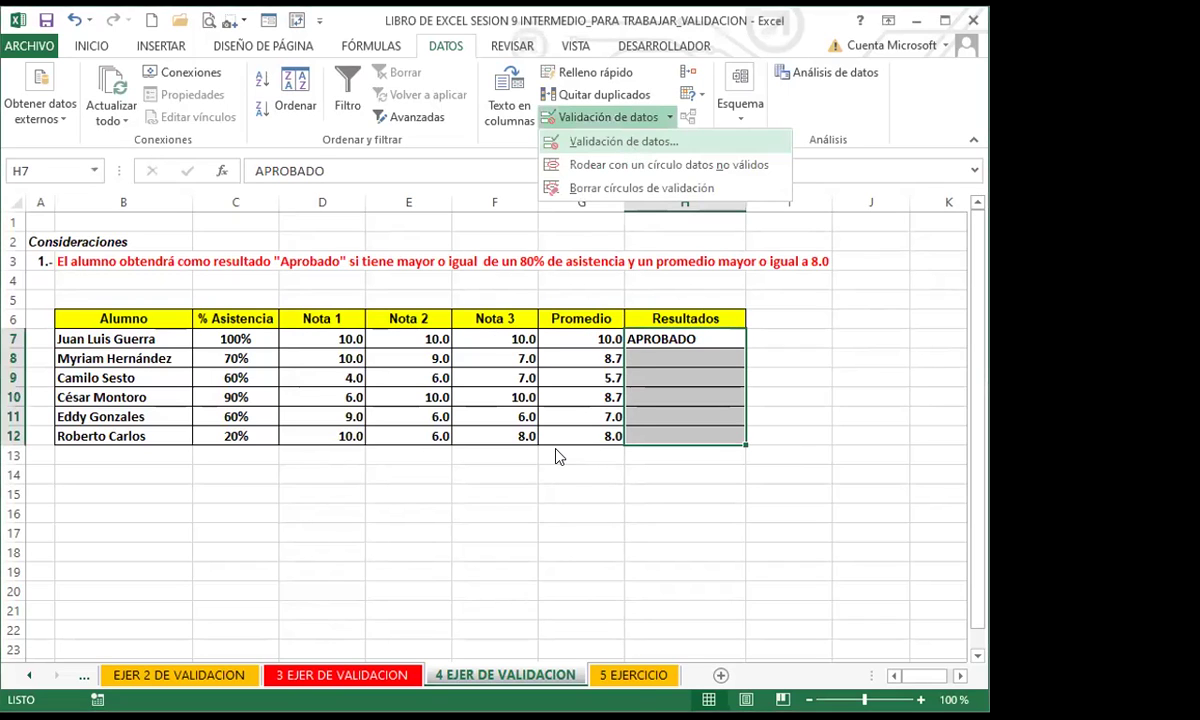
{"action": "key", "text": "Return"}
{"action": "left_click", "coordinate": [451, 574]}
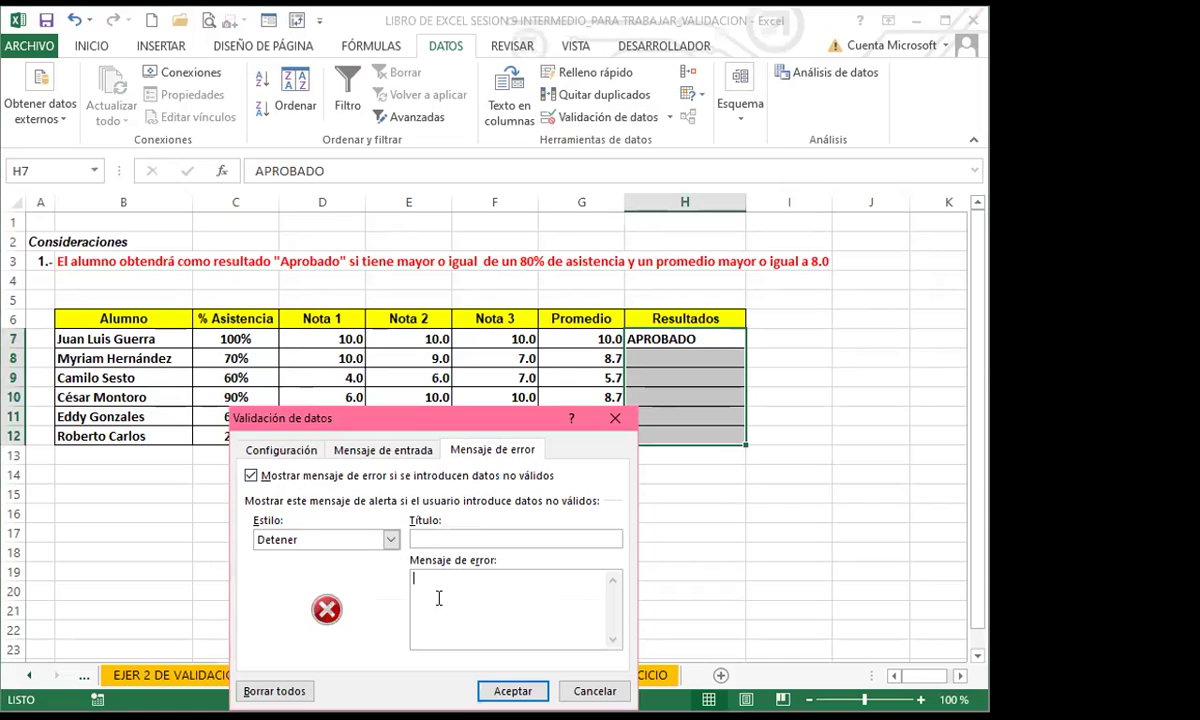
{"action": "key", "text": "ctrl+v"}
{"action": "left_click", "coordinate": [438, 541]}
{"action": "type", "text": "DETENER"}
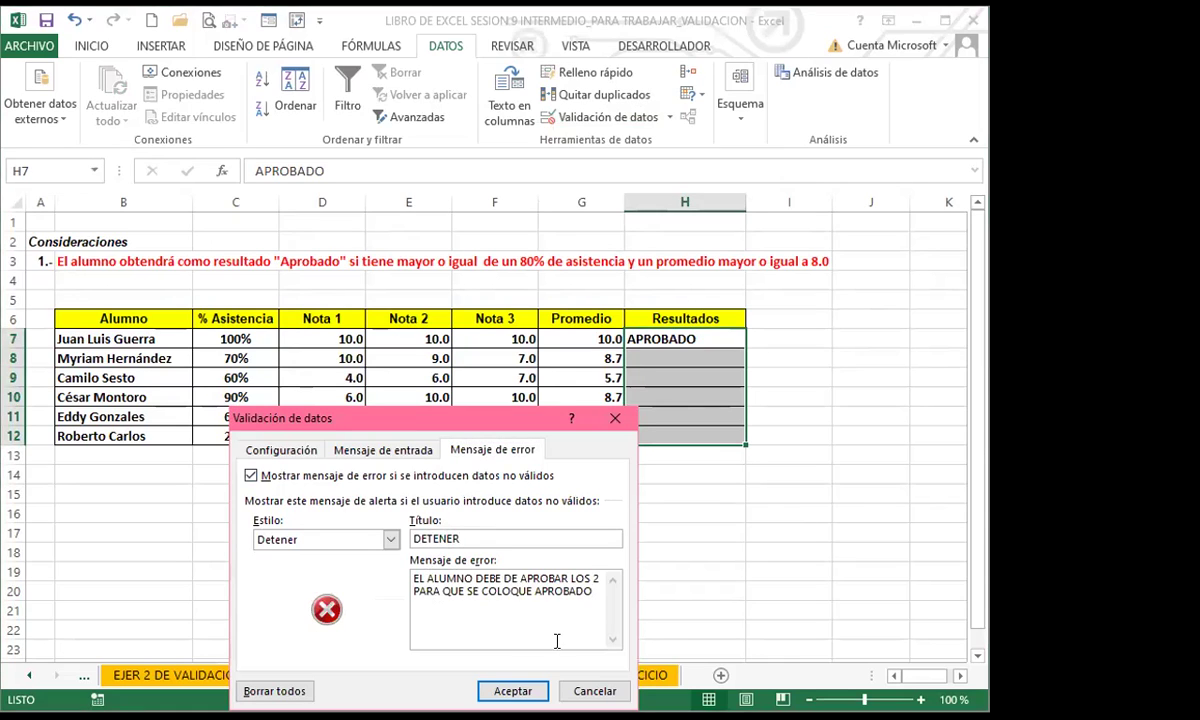
{"action": "left_click", "coordinate": [518, 683]}
- Test the custom error alert by trying to enter APROBADO in H9, and discard the entry
{"action": "left_click", "coordinate": [646, 378]}
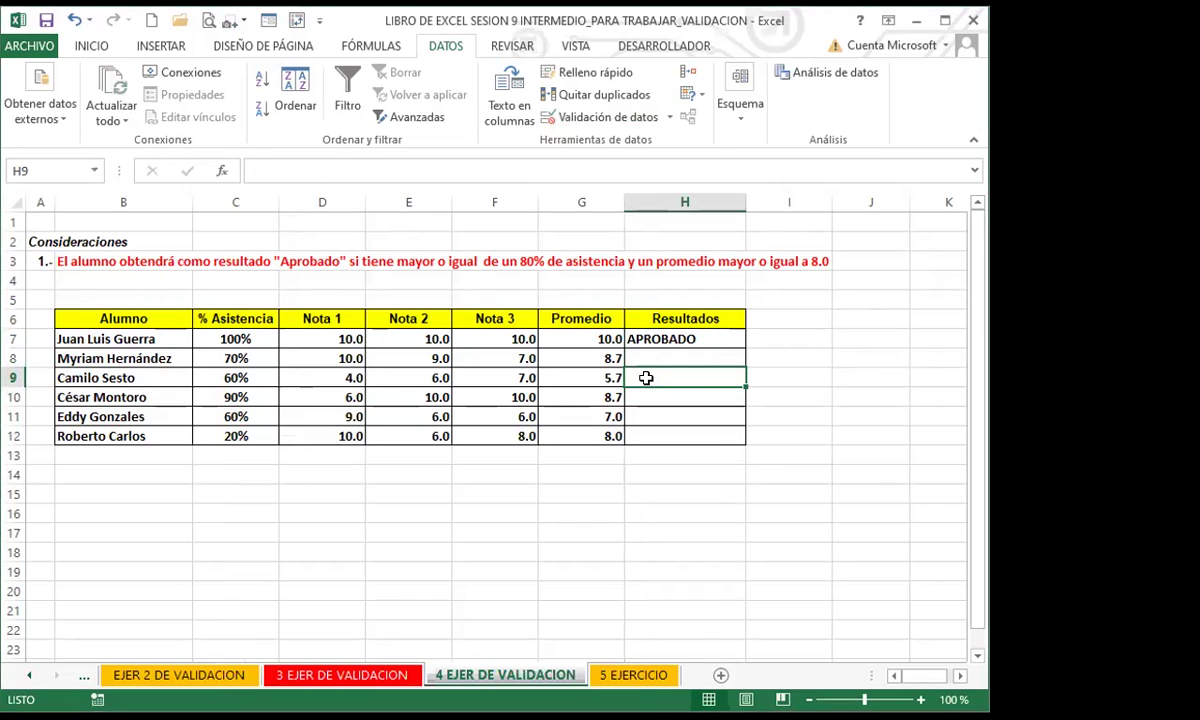
{"action": "type", "text": "APROBADO"}
{"action": "left_click", "coordinate": [645, 377]}
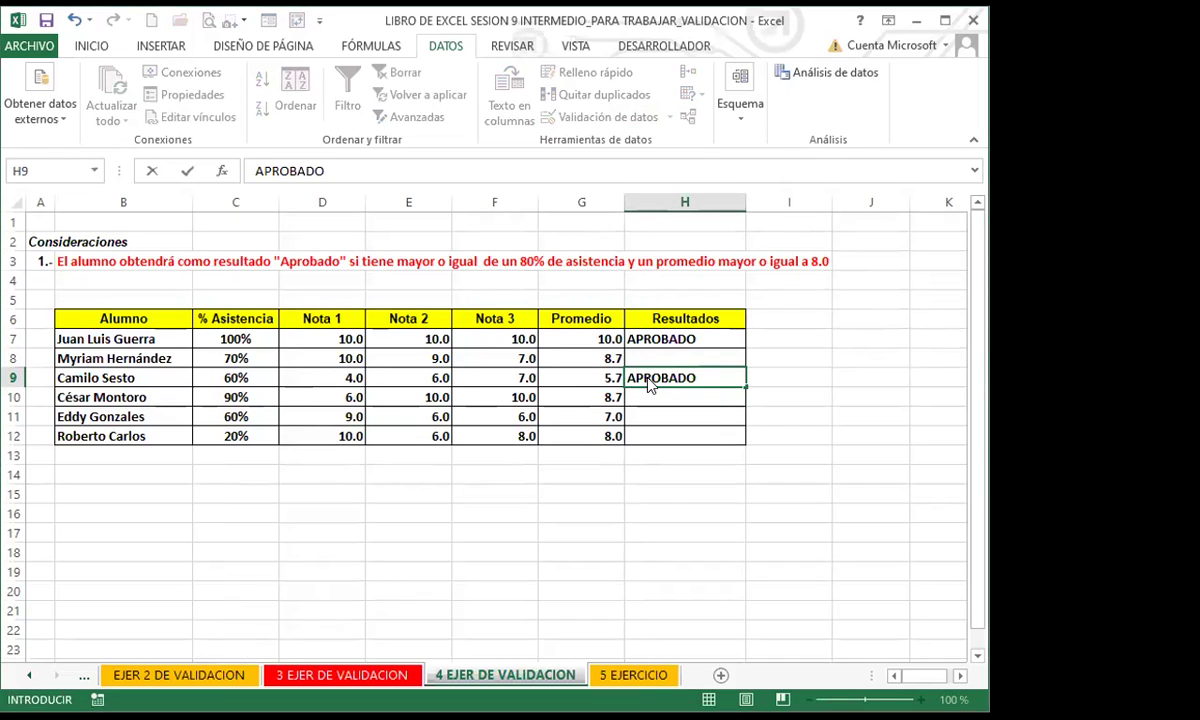
{"action": "key", "text": "Return"}
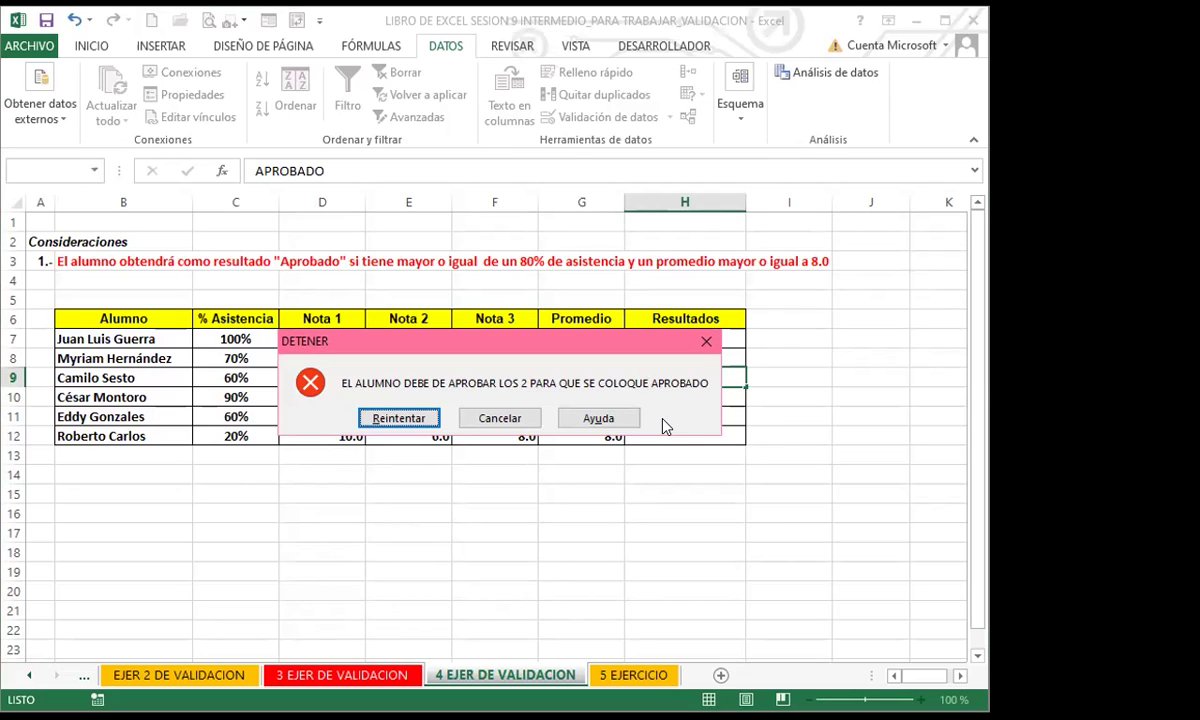
{"action": "left_click", "coordinate": [706, 341]}
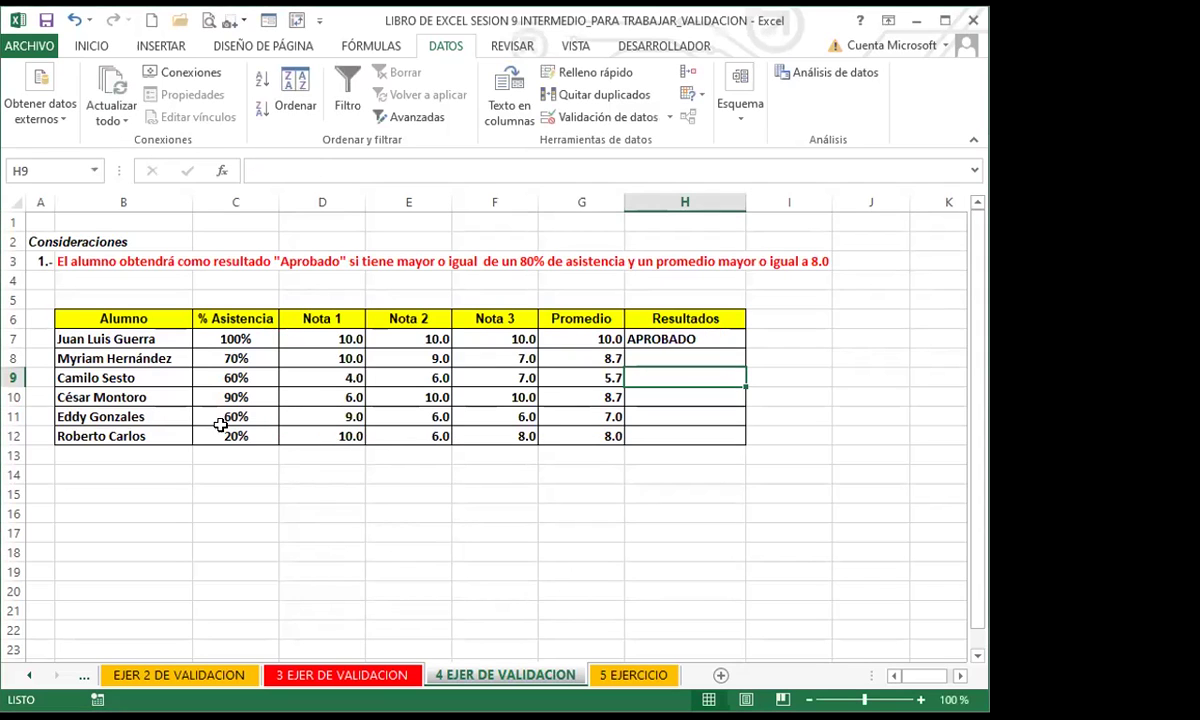
- Try to enter APROBADO in H12, for the student with 20% attendance, and discard the entry
{"action": "left_click", "coordinate": [644, 436]}
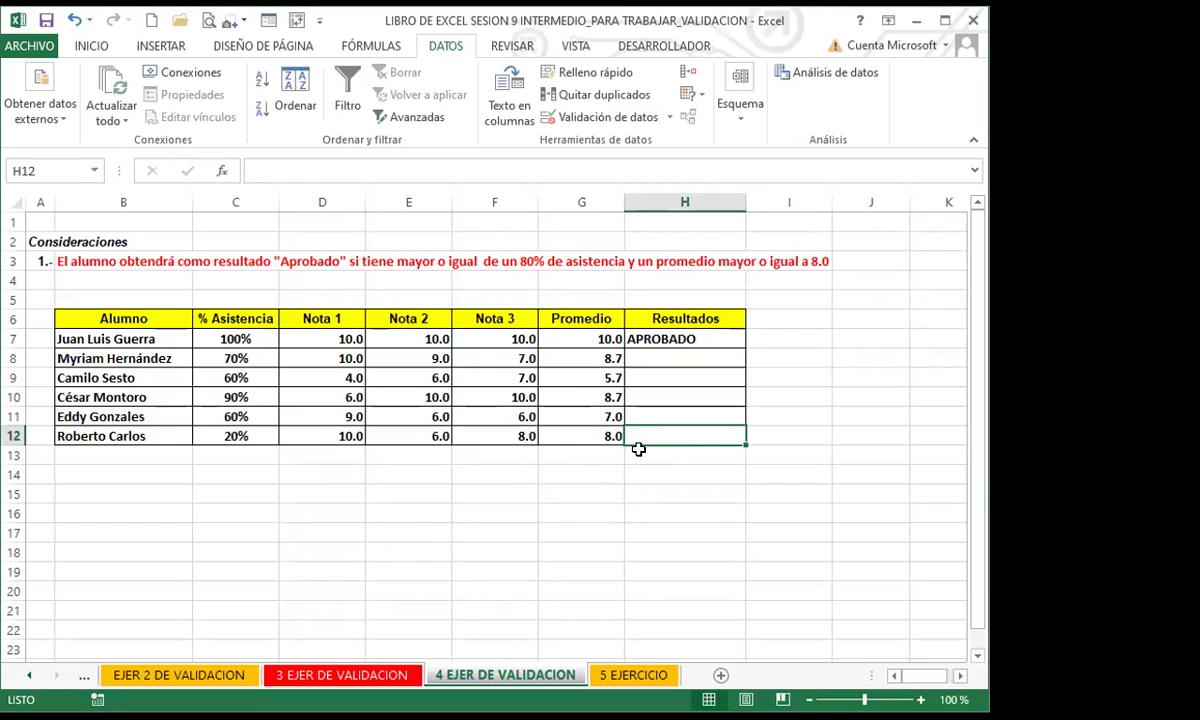
{"action": "type", "text": "APROBADO"}
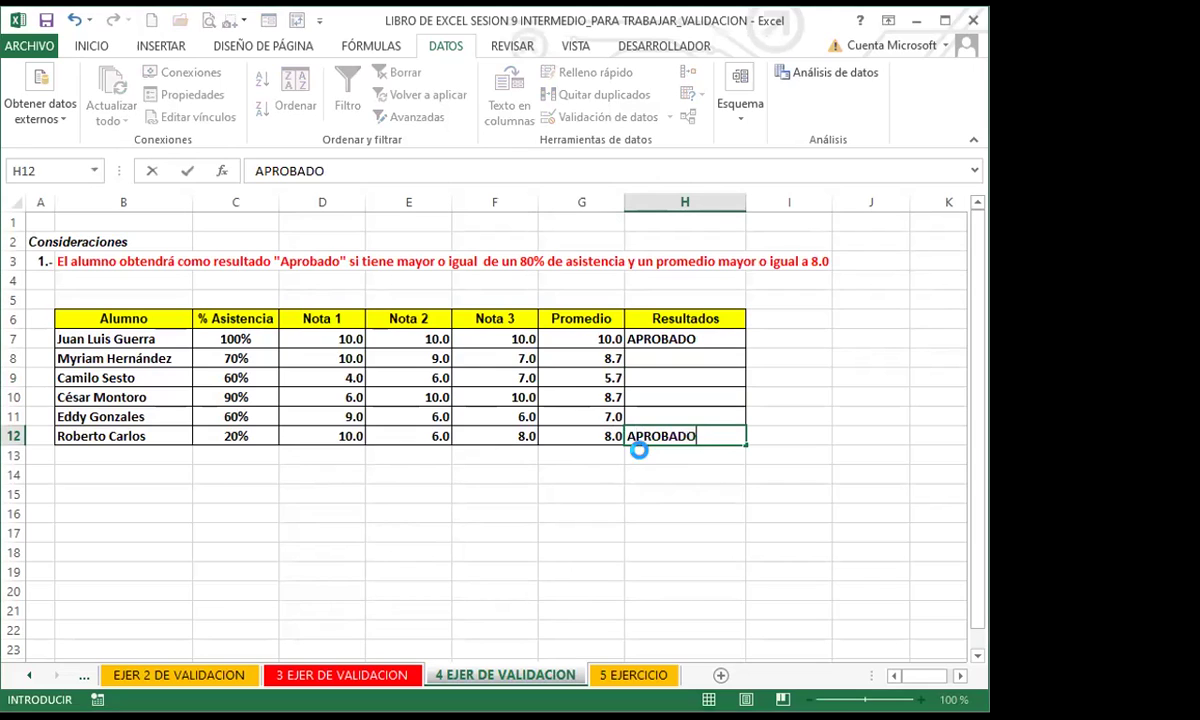
{"action": "key", "text": "Return"}
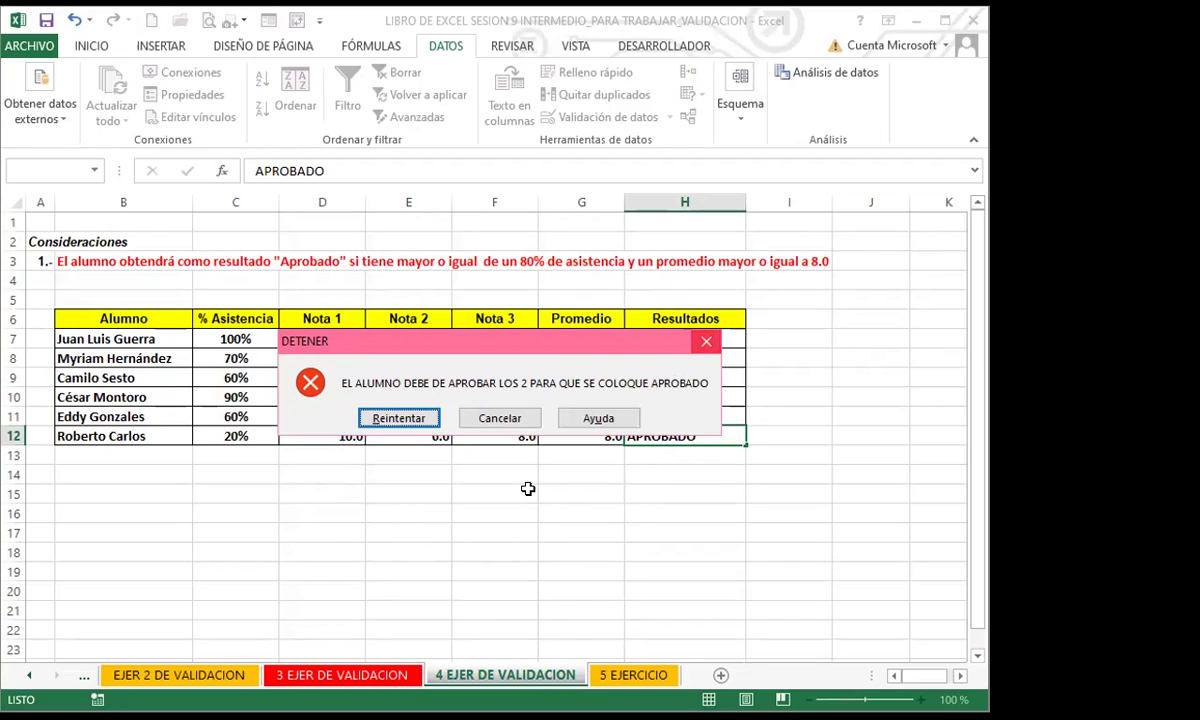
{"action": "key", "text": "Escape"}
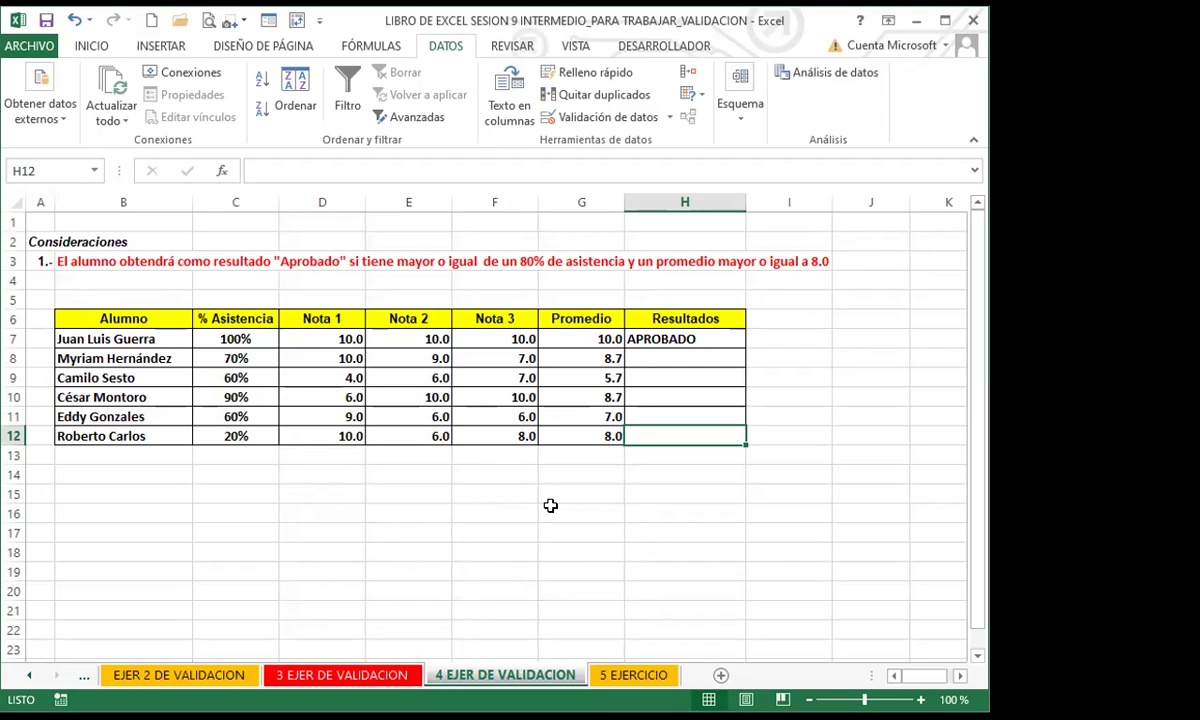
- Fill APROBADO from H7 down through H12 in the Resultados column
{"action": "left_click", "coordinate": [665, 340]}
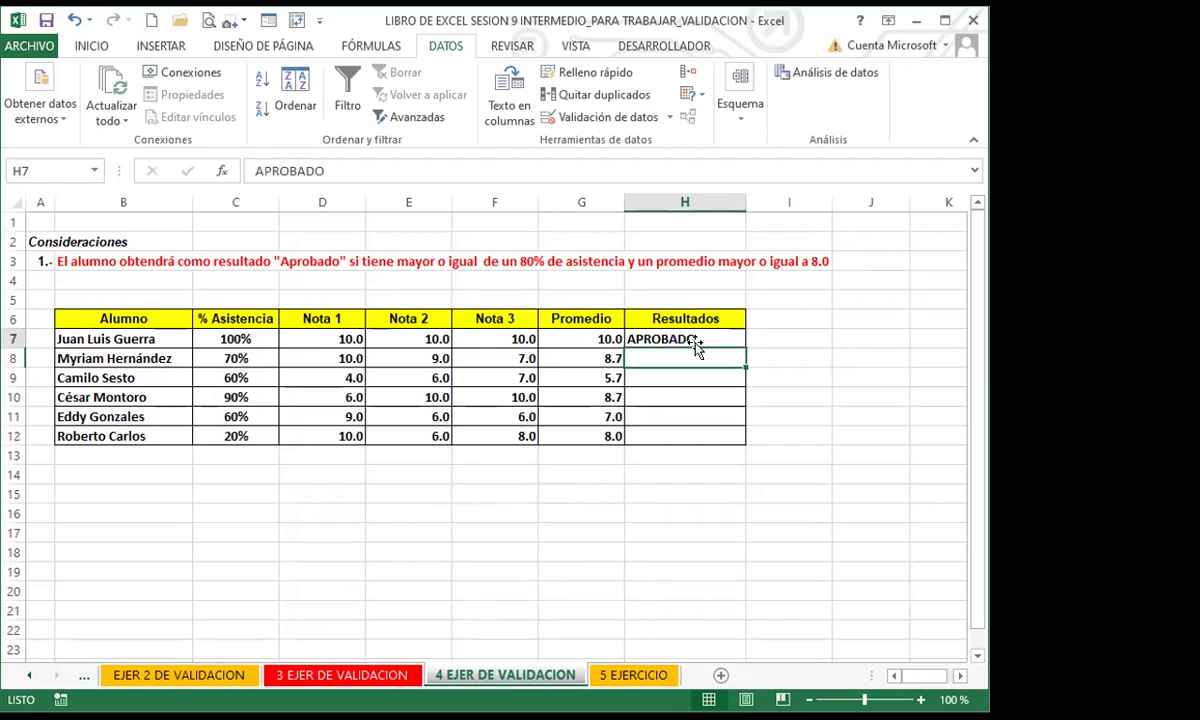
{"action": "left_click_drag", "start_coordinate": [743, 343], "coordinate": [705, 450]}
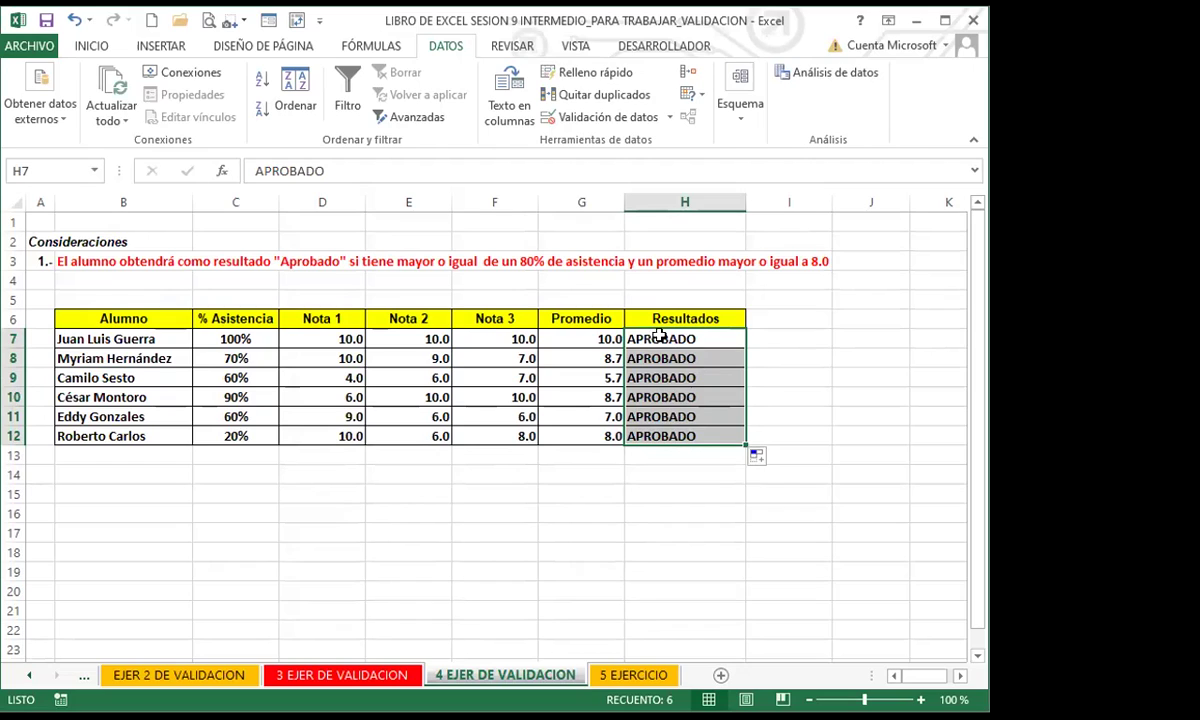
{"action": "left_click", "coordinate": [682, 462]}
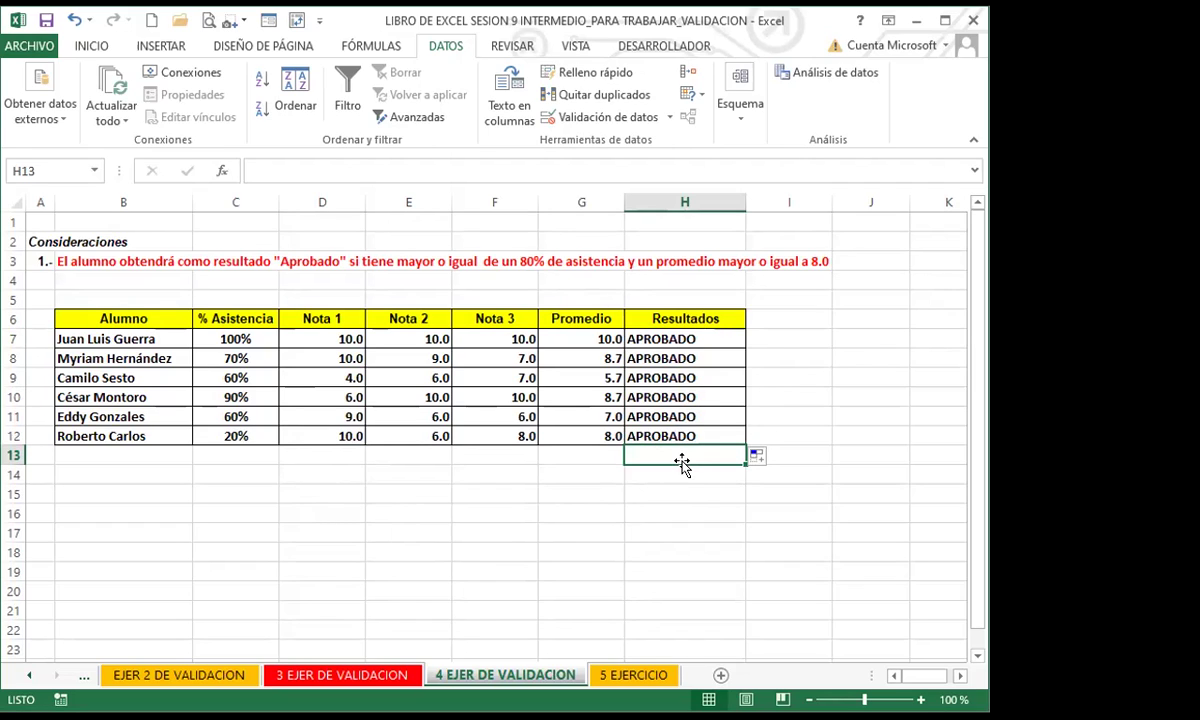
- Clear the APROBADO entries from H7:H12 in the Resultados column
{"action": "left_click", "coordinate": [705, 343]}
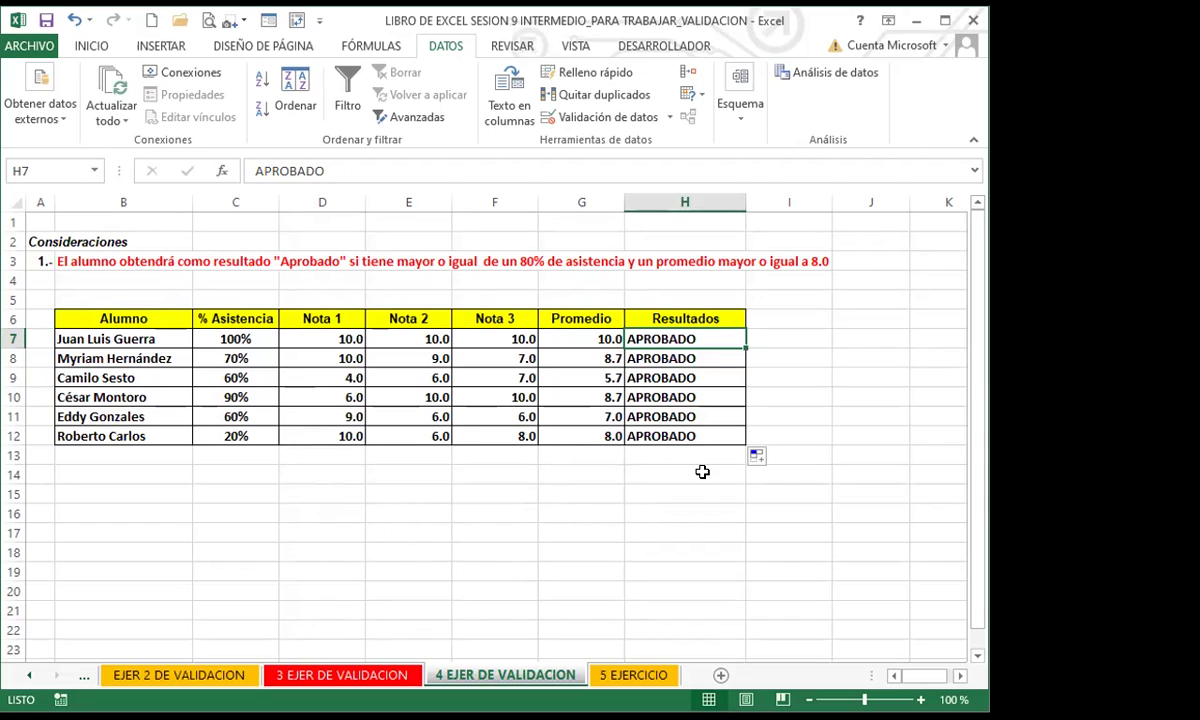
{"action": "left_click_drag", "start_coordinate": [700, 340], "coordinate": [706, 435]}
{"action": "key", "text": "Delete"}
{"action": "left_click", "coordinate": [575, 487]}
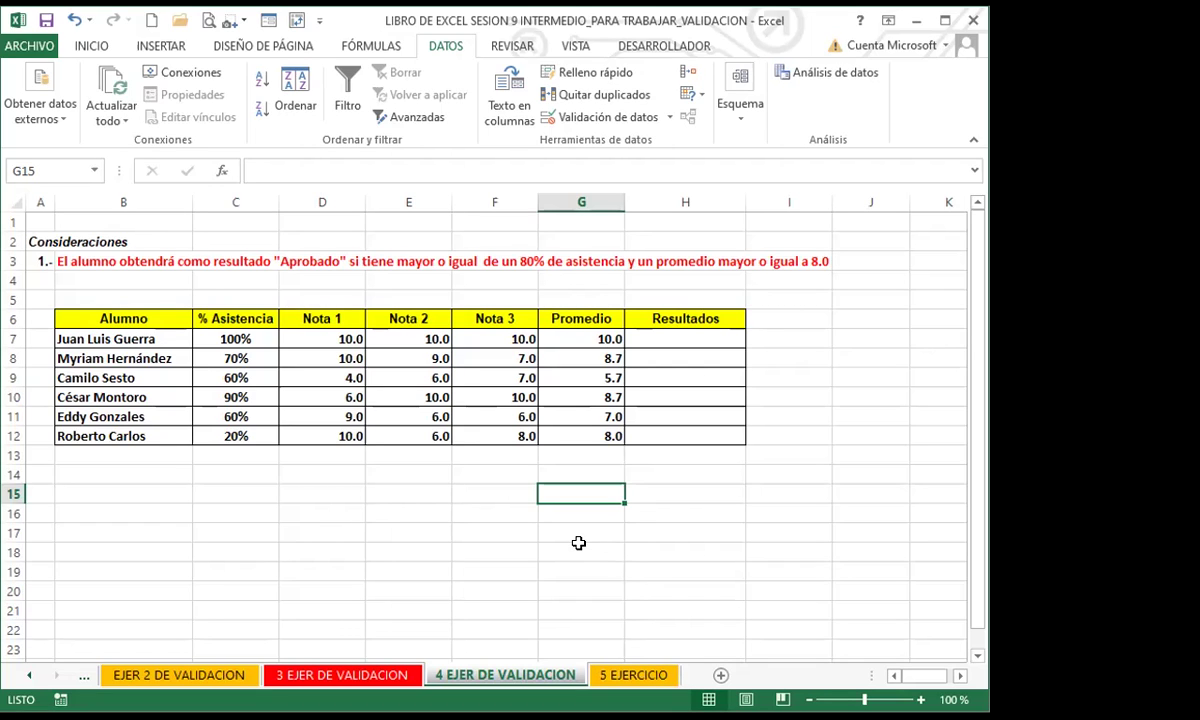
- View the 5 EJERCICIO sheet, and switch to the presentation to show the HIPERVÍNCULO slide
{"action": "left_click", "coordinate": [630, 675]}
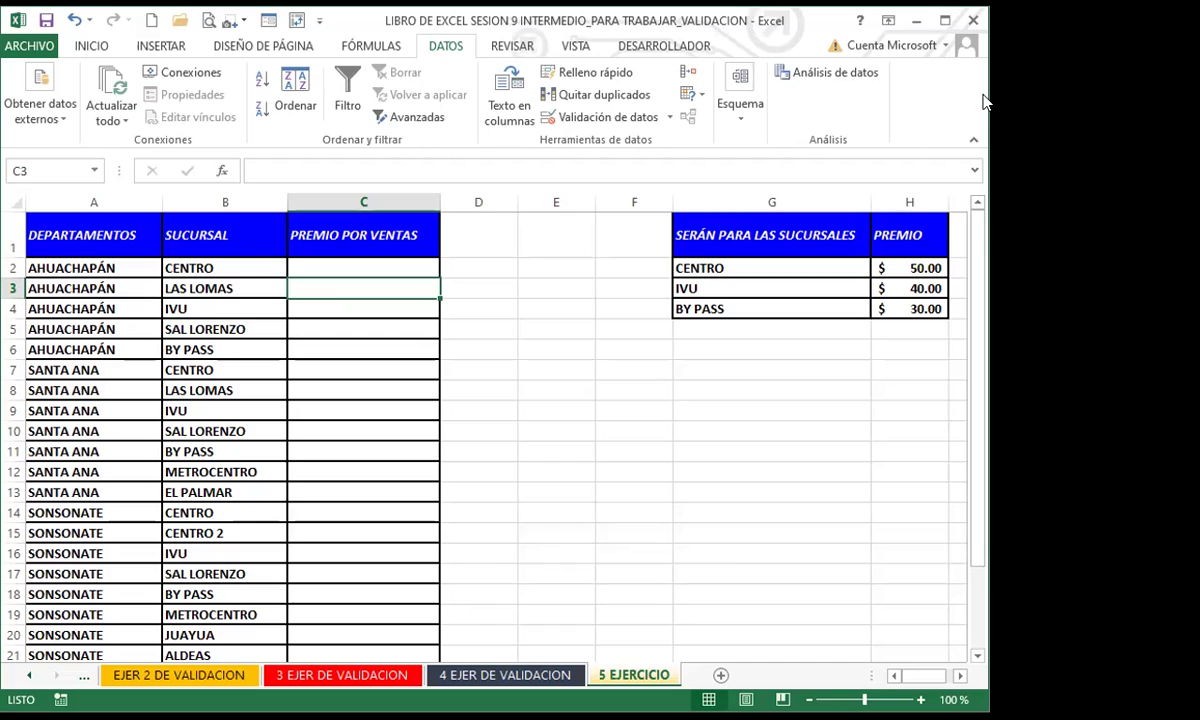
{"action": "left_click", "coordinate": [916, 29]}
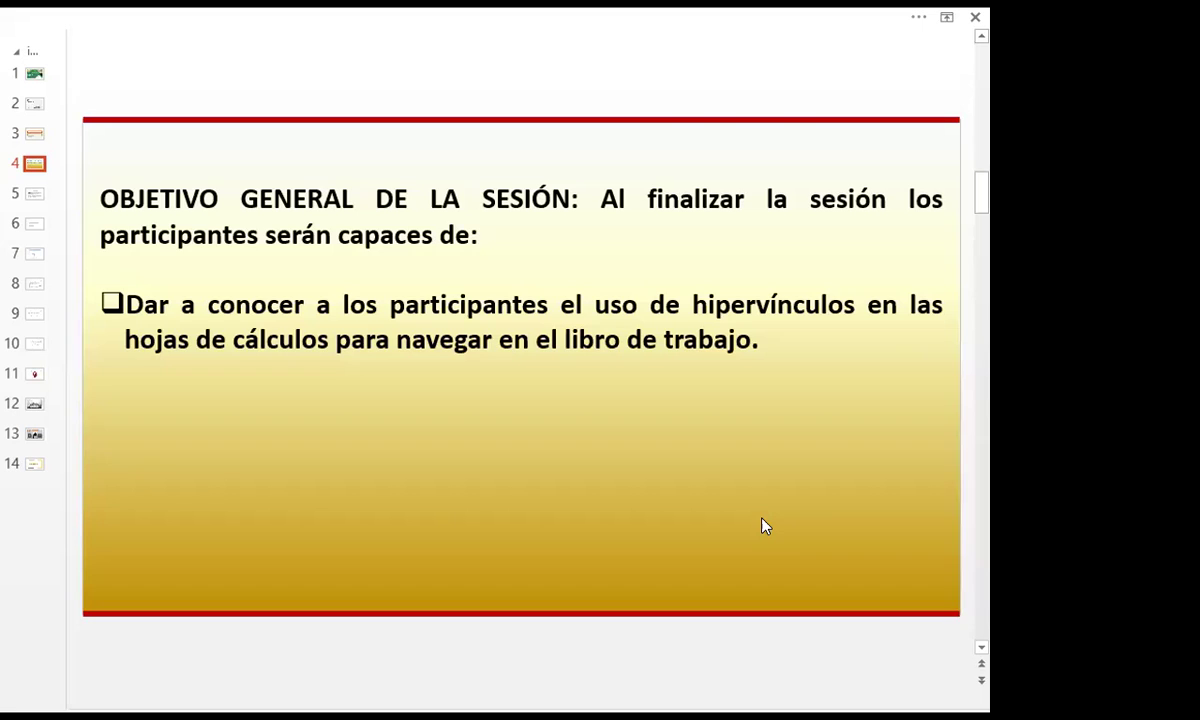
{"action": "left_click", "coordinate": [765, 525]}
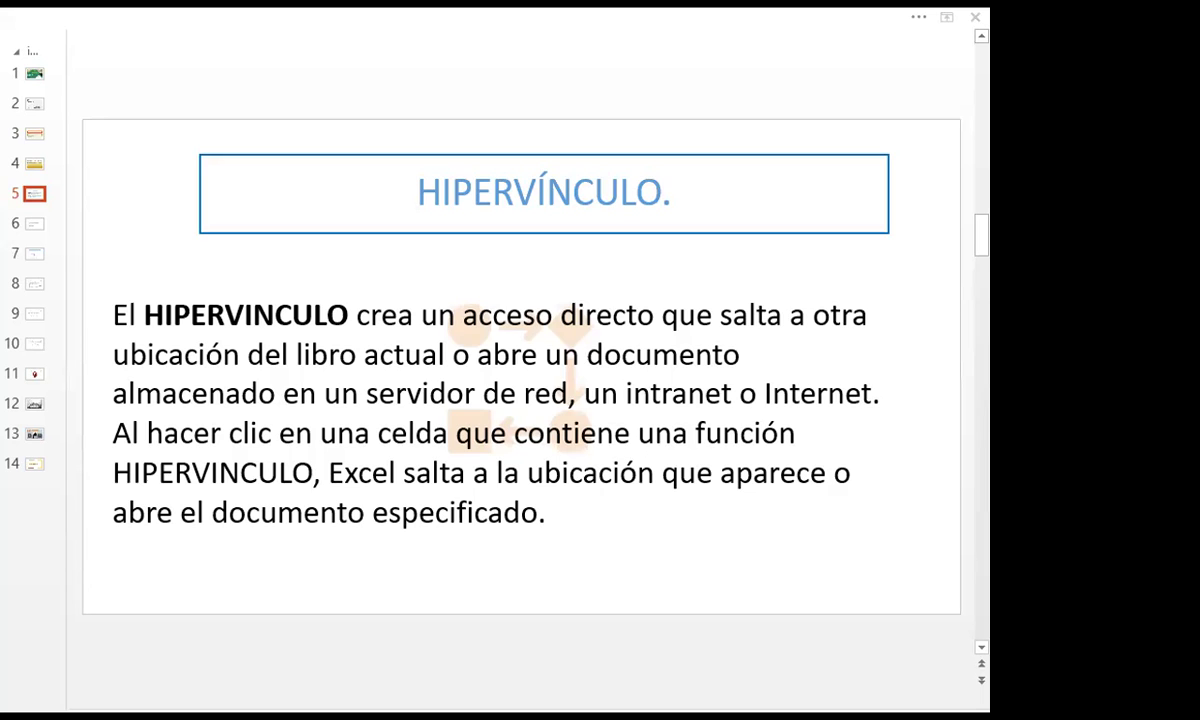
- In the Excel session 10 workbook, add a sheet named HIPERVINCULO and place it before the VINCULO sheet
{"action": "key", "text": "alt+Tab"}
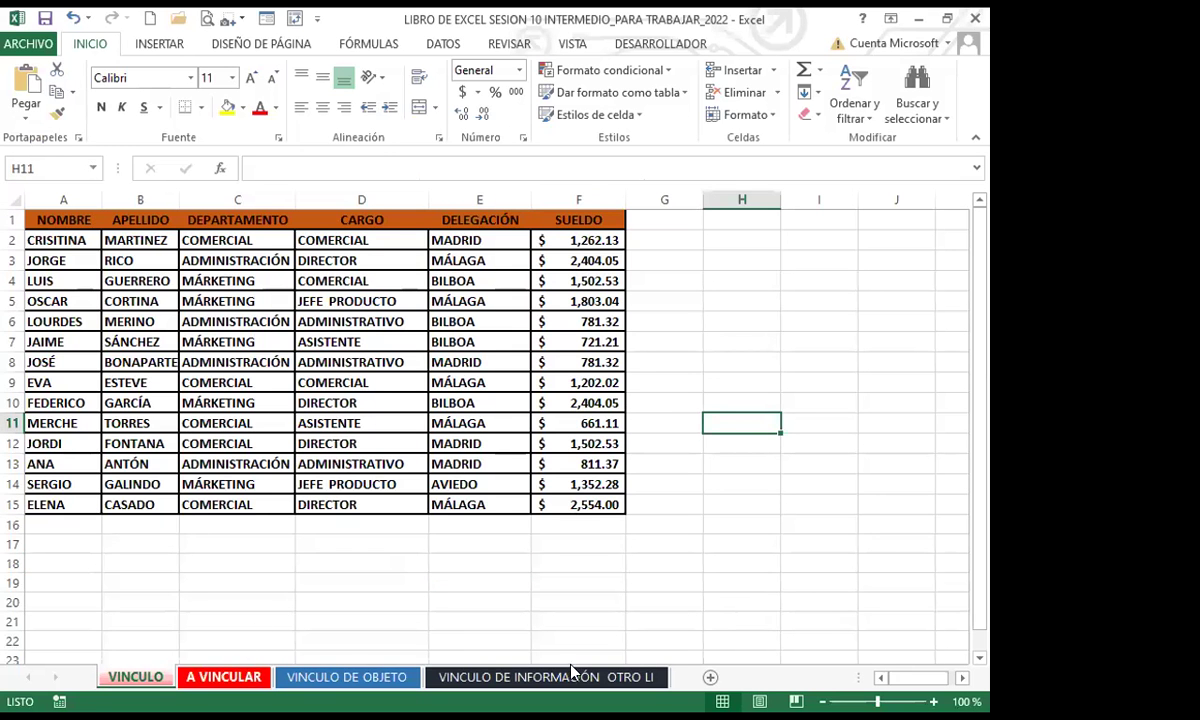
{"action": "left_click", "coordinate": [710, 678]}
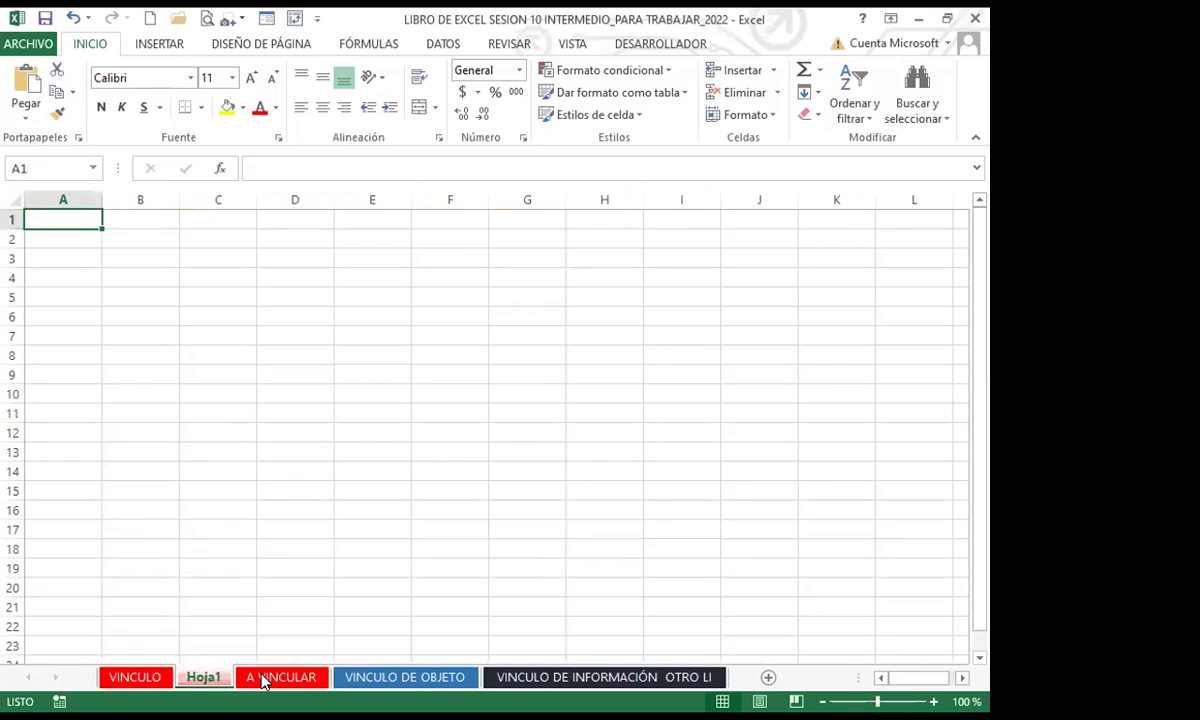
{"action": "double_click", "coordinate": [204, 678]}
{"action": "type", "text": "HIPO"}
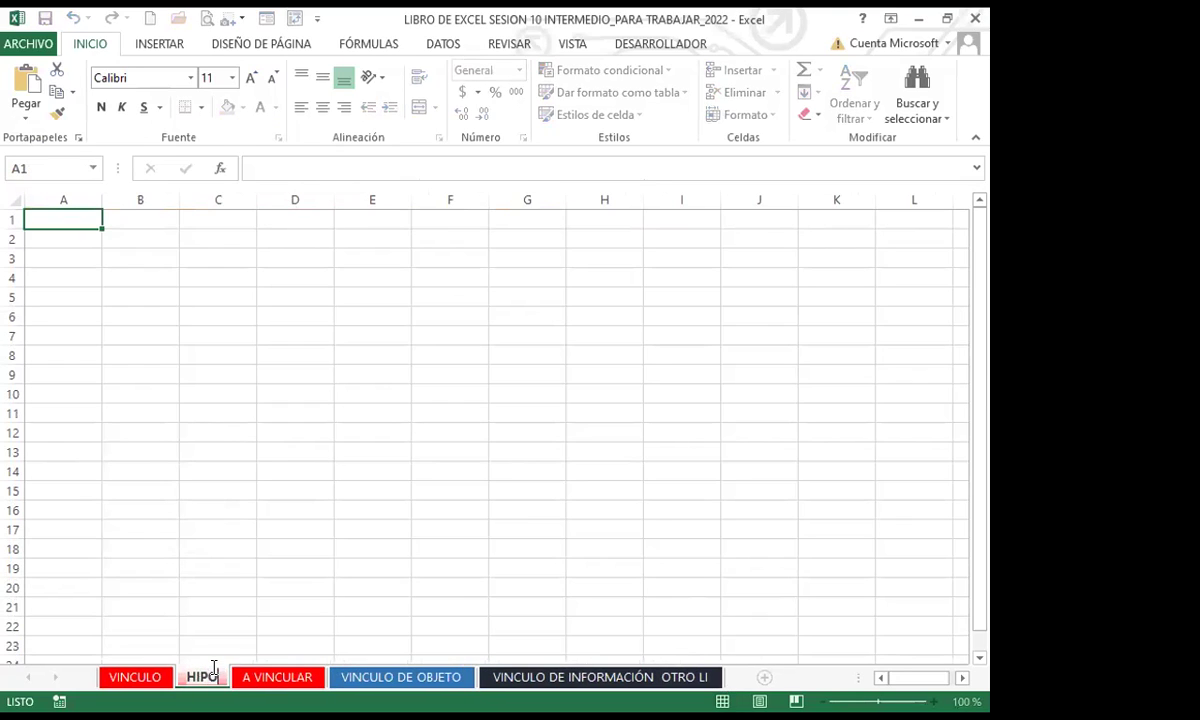
{"action": "key", "text": "BackSpace"}
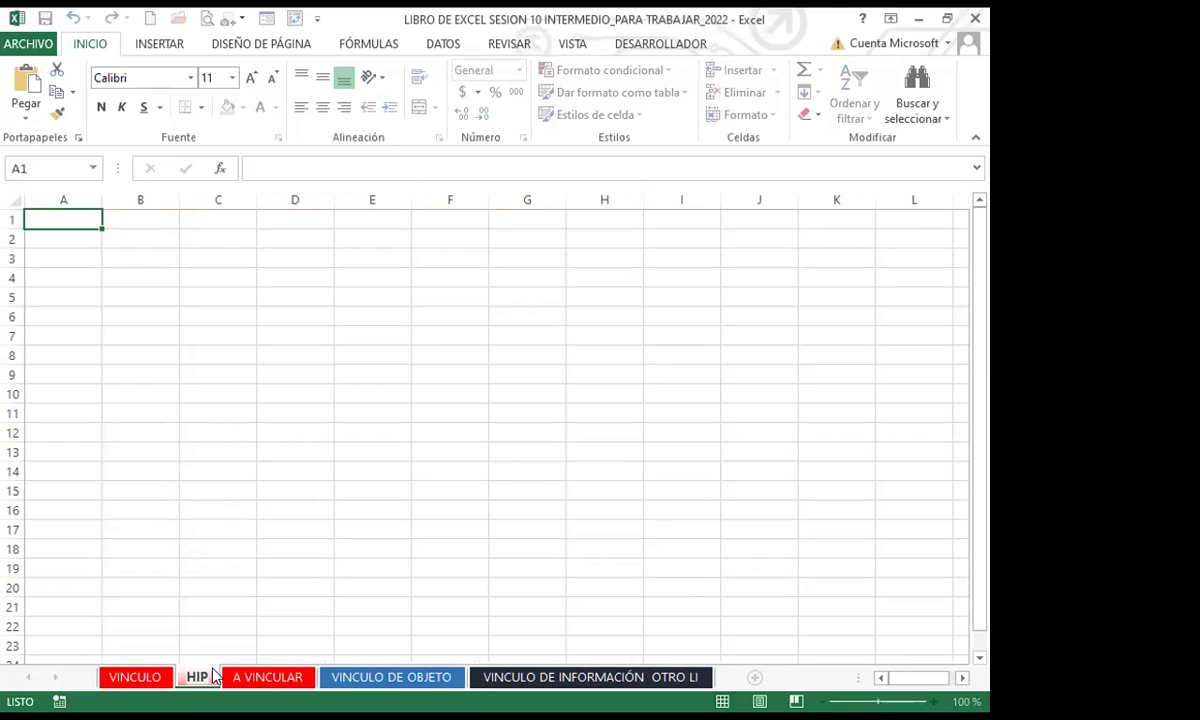
{"action": "type", "text": "ERVINCULO"}
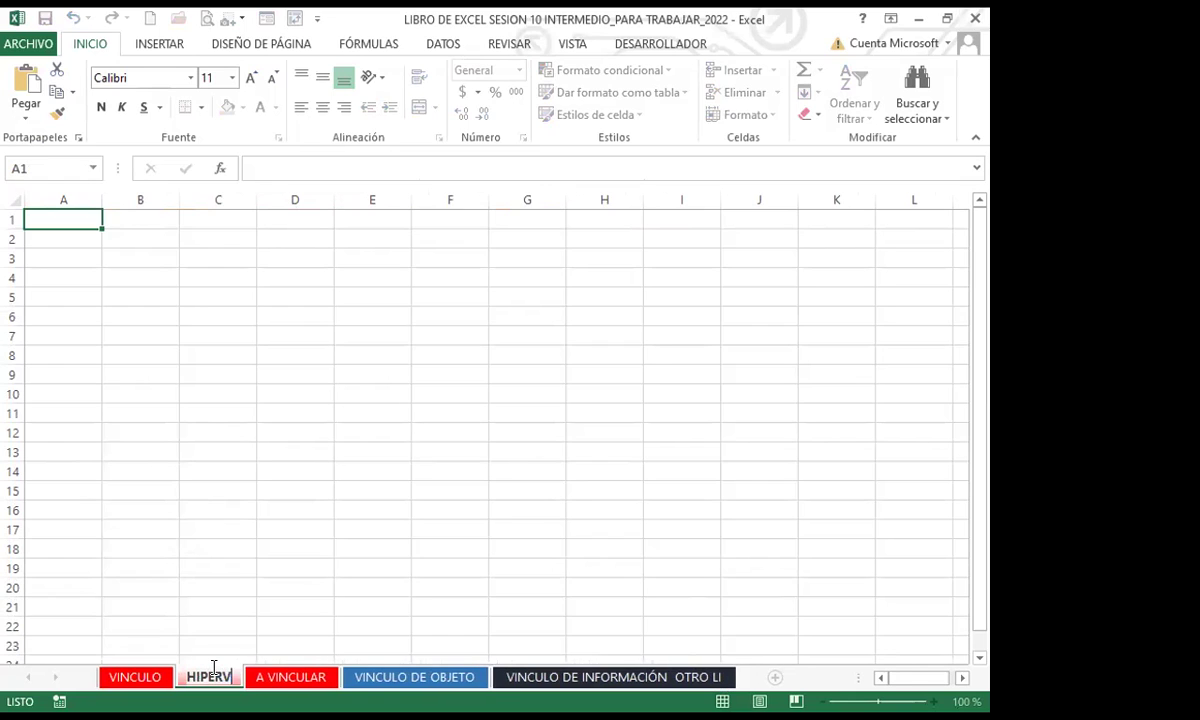
{"action": "left_click", "coordinate": [212, 506]}
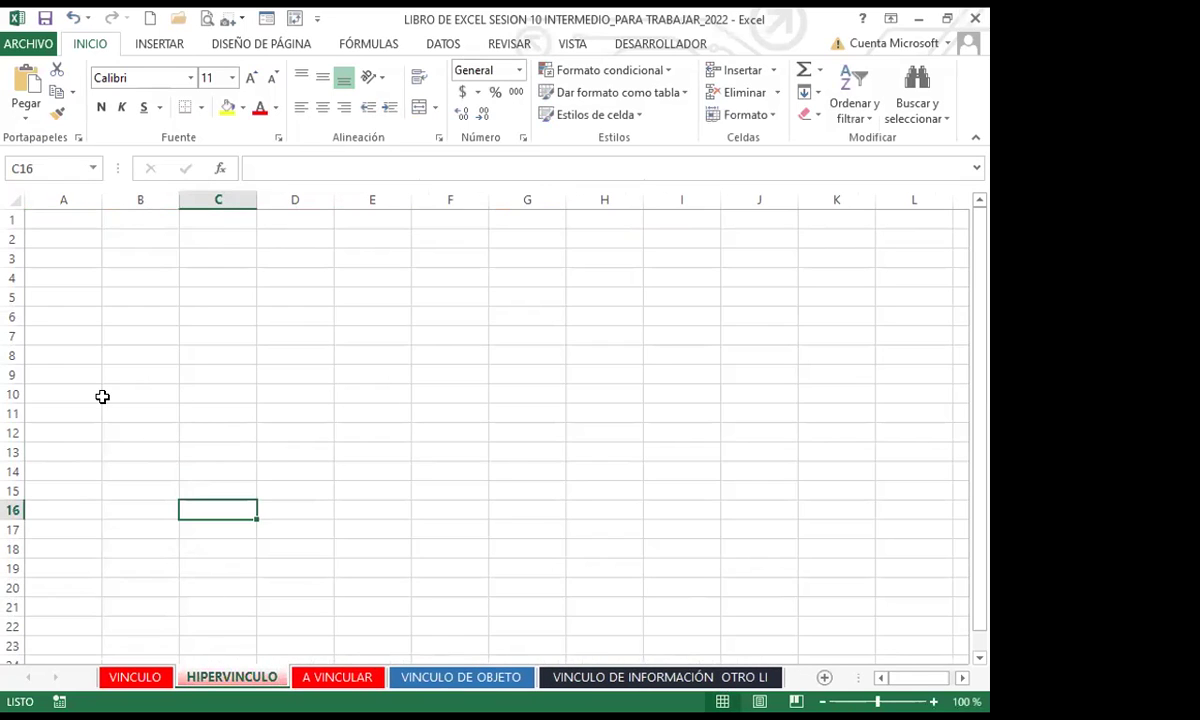
{"action": "left_click", "coordinate": [218, 393]}
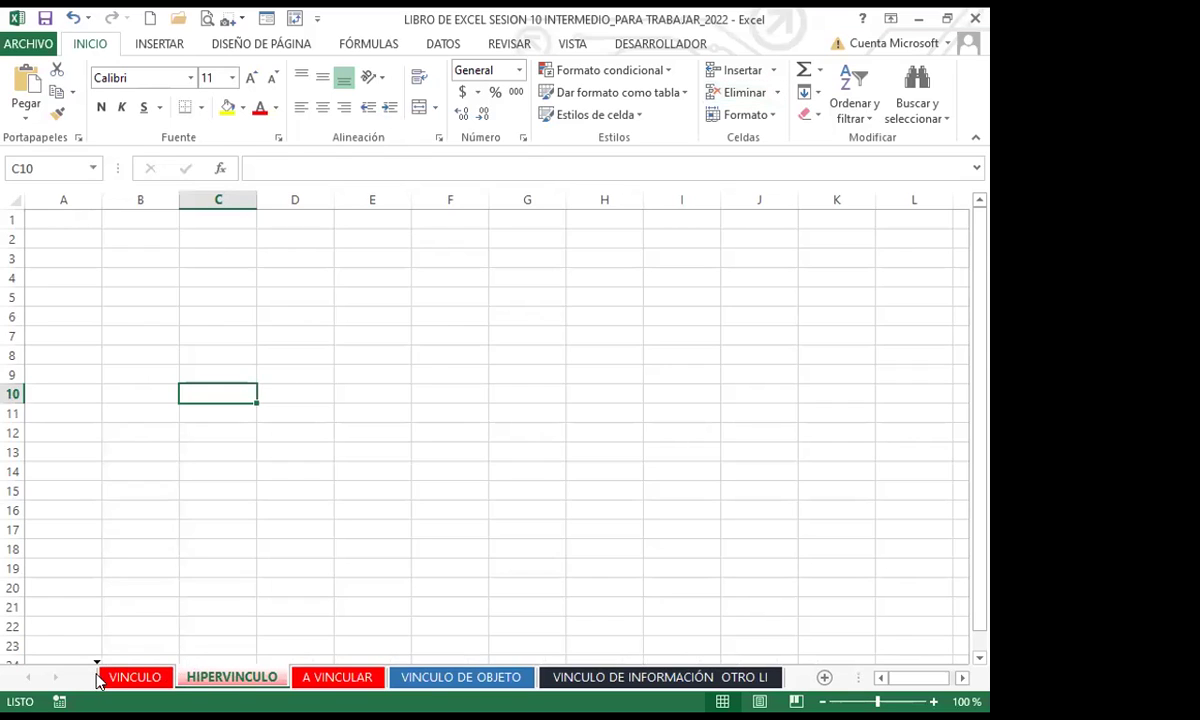
{"action": "left_click_drag", "start_coordinate": [97, 680], "coordinate": [100, 679]}
- Enter INFORMACIÓN in C5 and widen column C to fit the text
{"action": "left_click", "coordinate": [200, 300]}
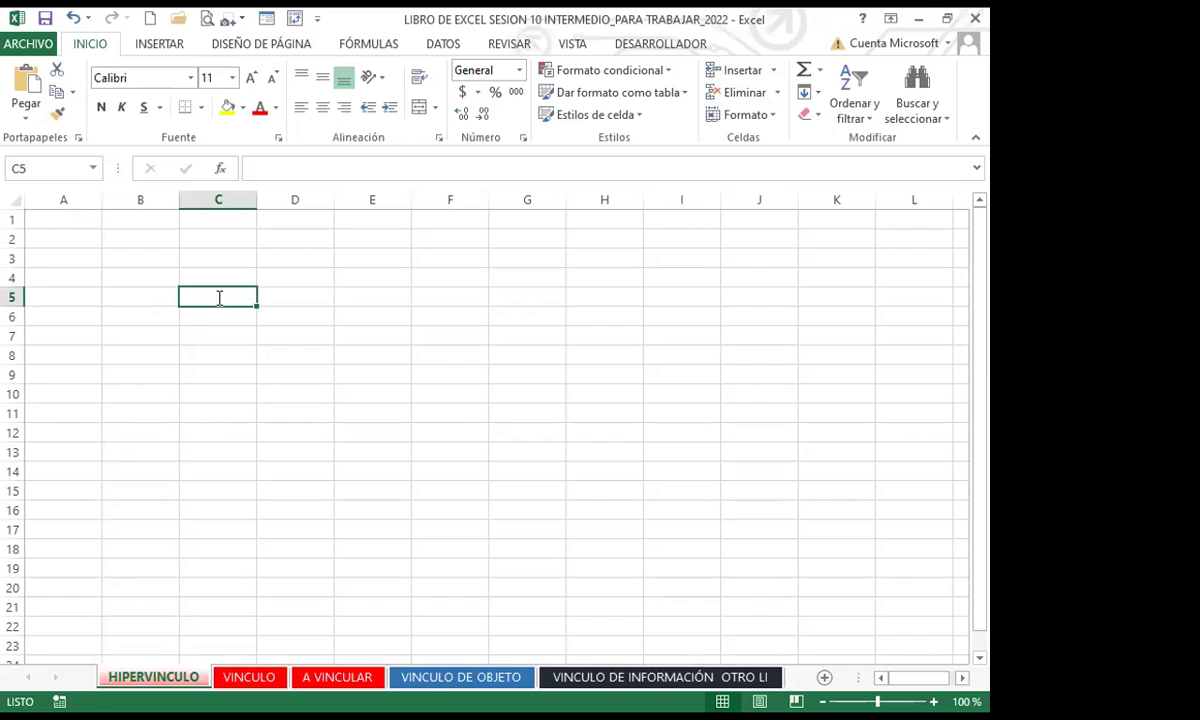
{"action": "type", "text": "INFORMACIÓN"}
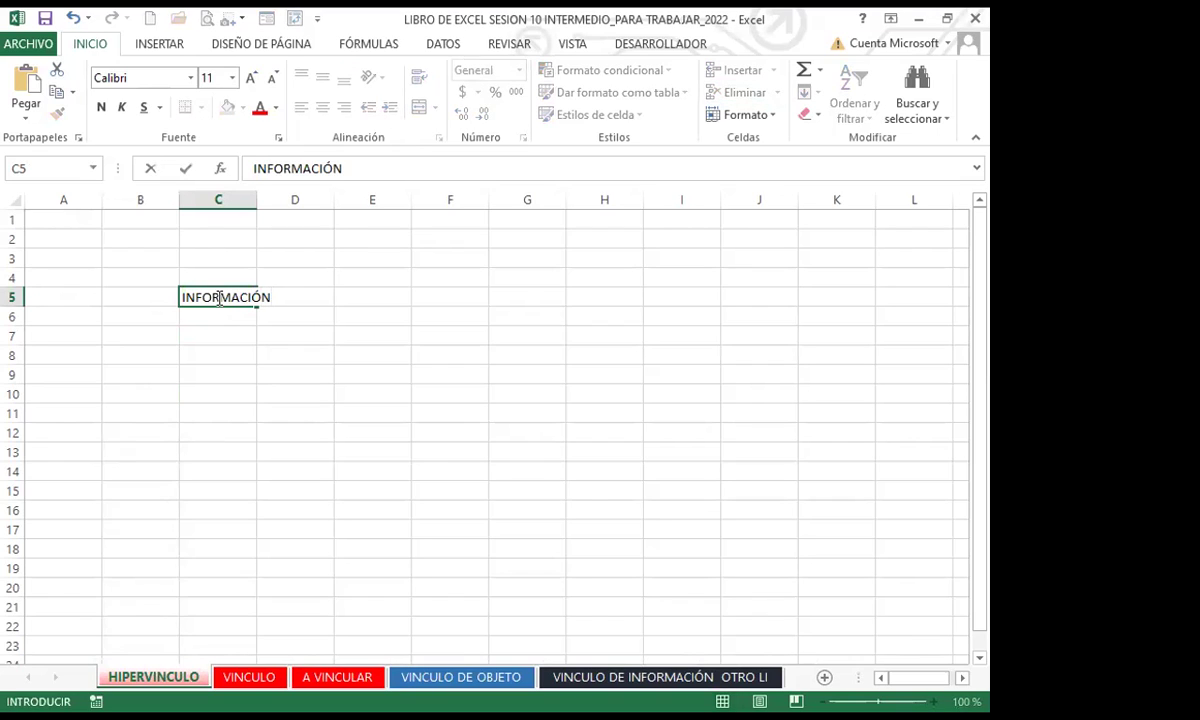
{"action": "key", "text": "Return"}
{"action": "key", "text": "Return"}
{"action": "key", "text": "Return"}
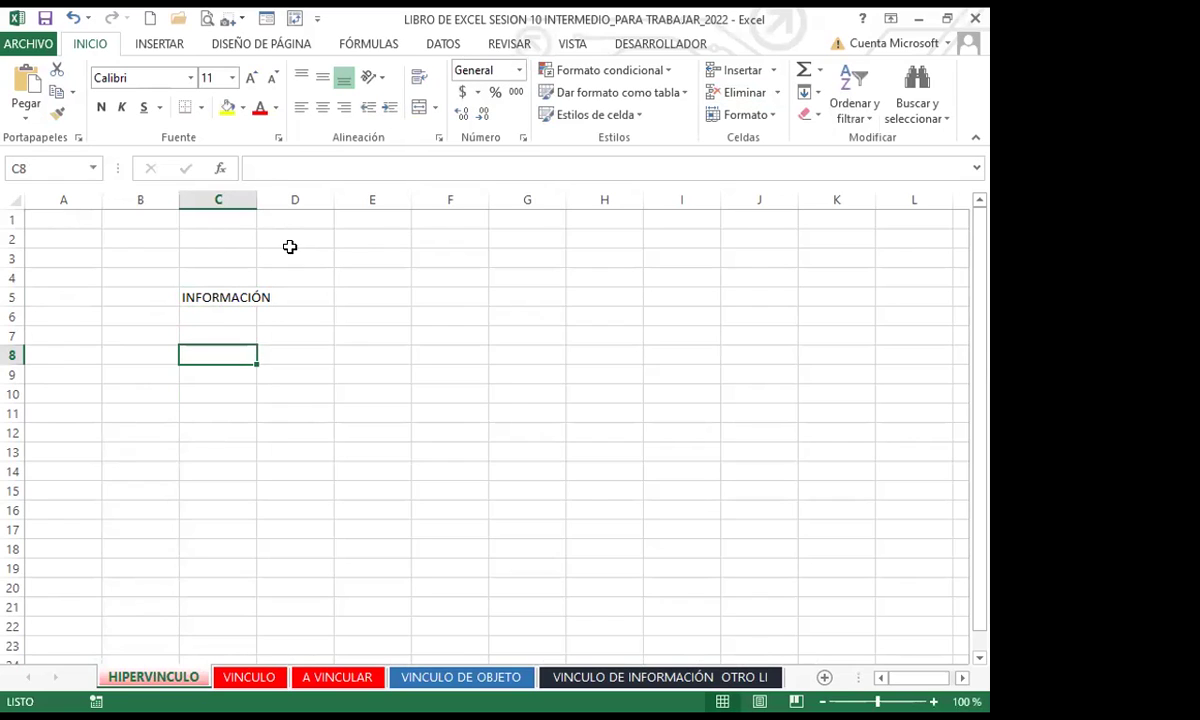
{"action": "left_click", "coordinate": [262, 294]}
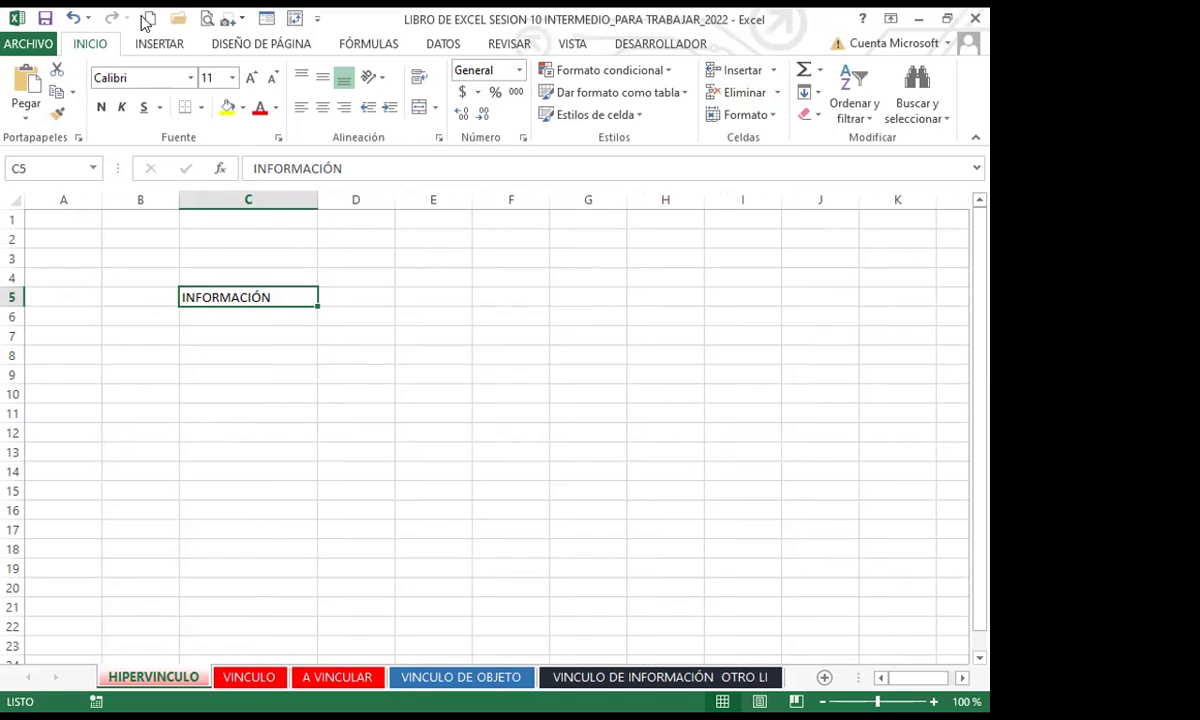
{"action": "left_click", "coordinate": [168, 50]}
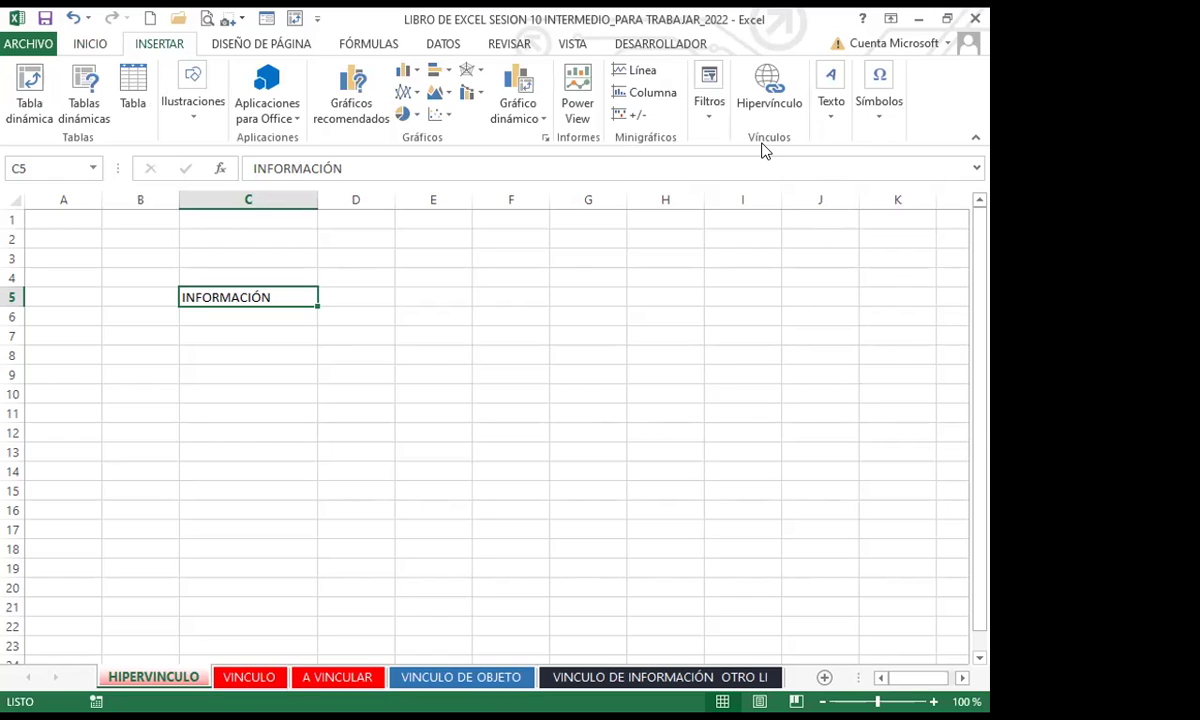
{"action": "left_click", "coordinate": [774, 86]}
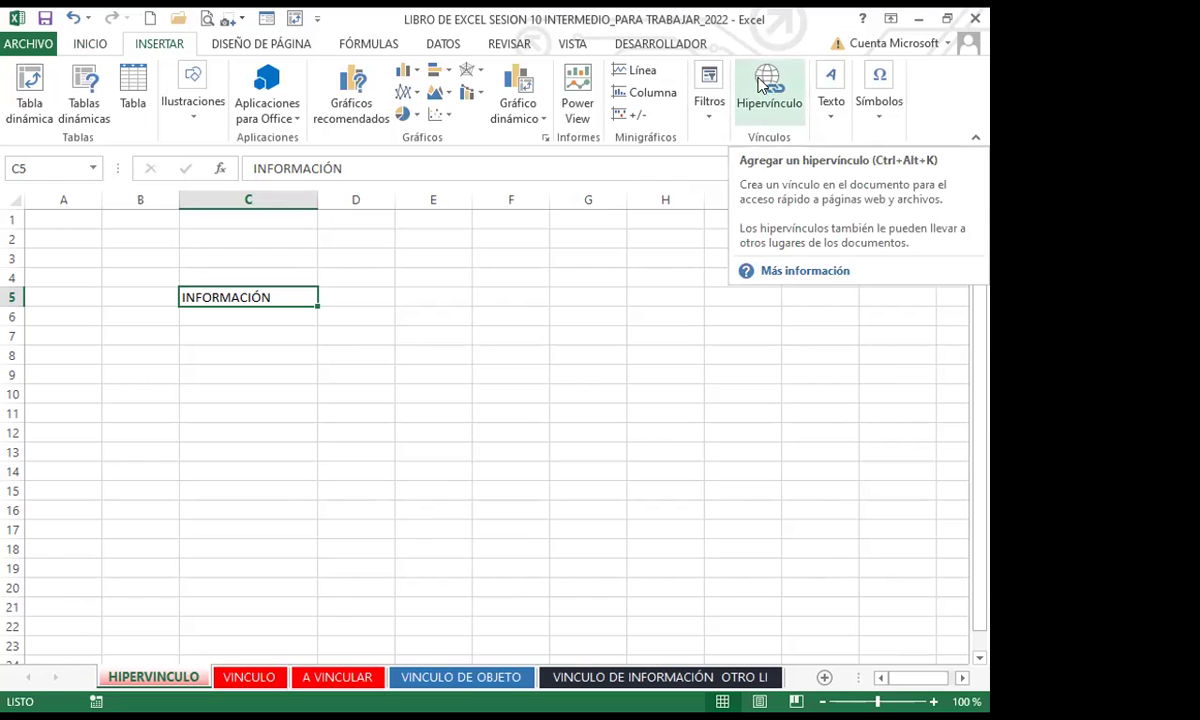
{"action": "left_click_drag", "start_coordinate": [562, 410], "coordinate": [602, 210]}
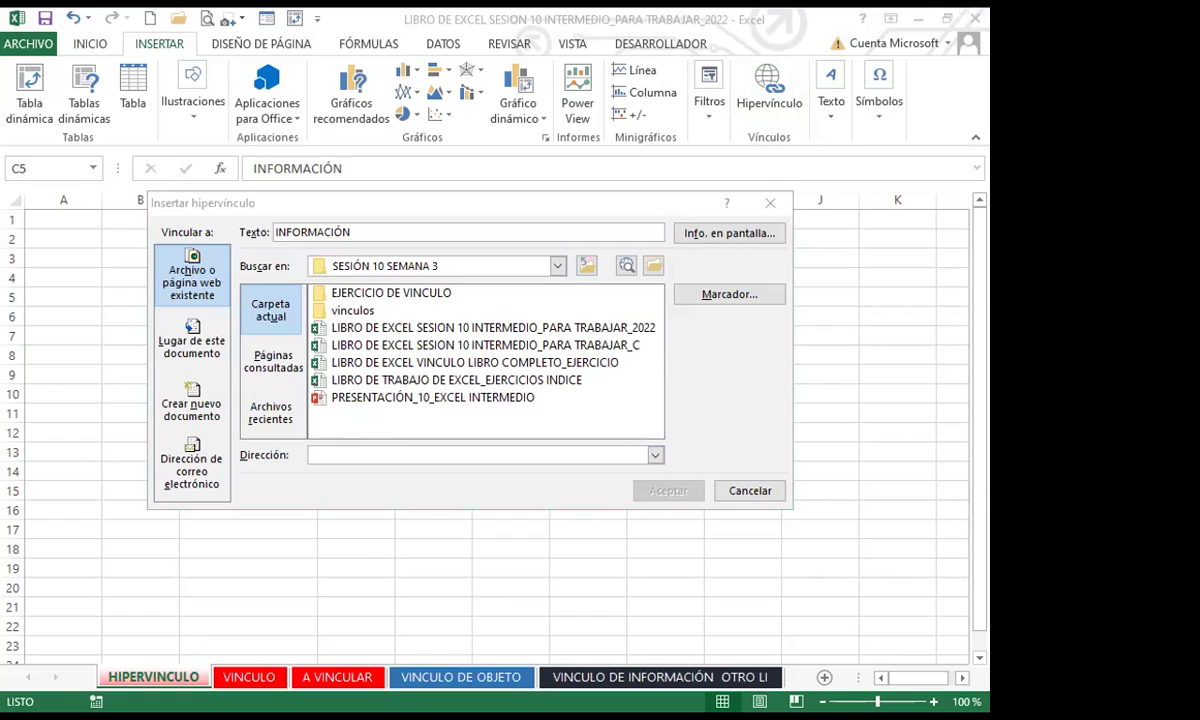
{"action": "left_click", "coordinate": [365, 472]}
{"action": "type", "text": "https://online.inglescorporativo.net/dashboard"}
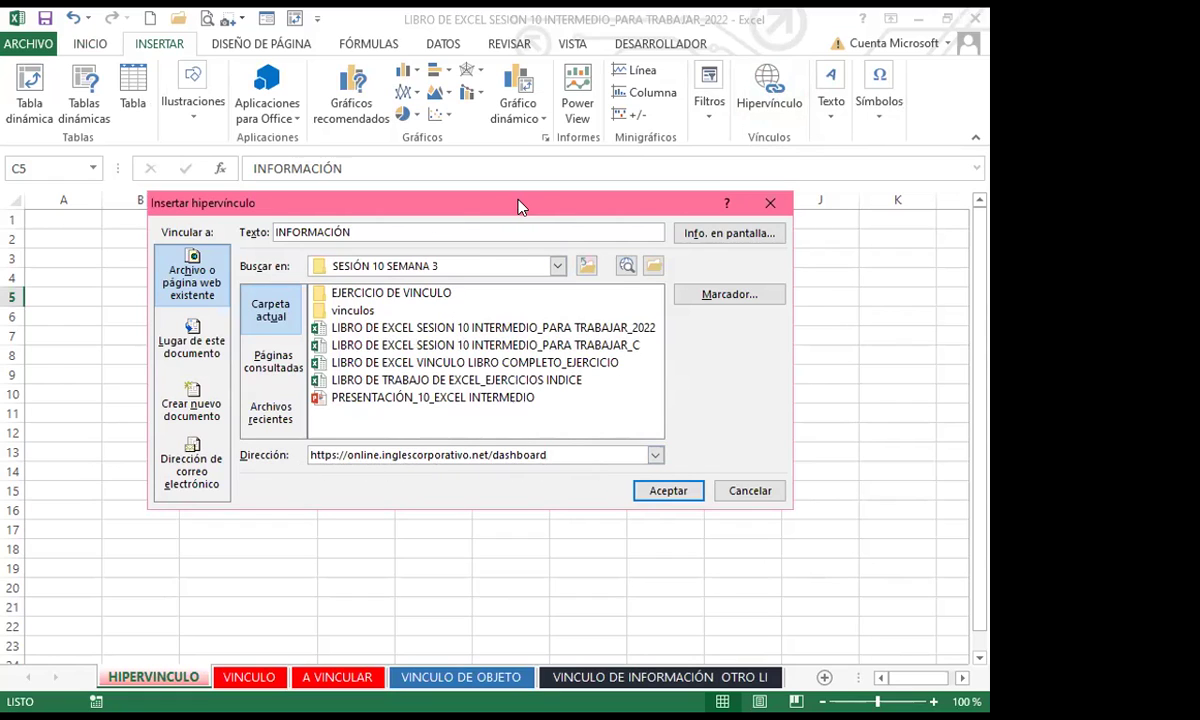
{"action": "left_click_drag", "start_coordinate": [488, 193], "coordinate": [452, 182]}
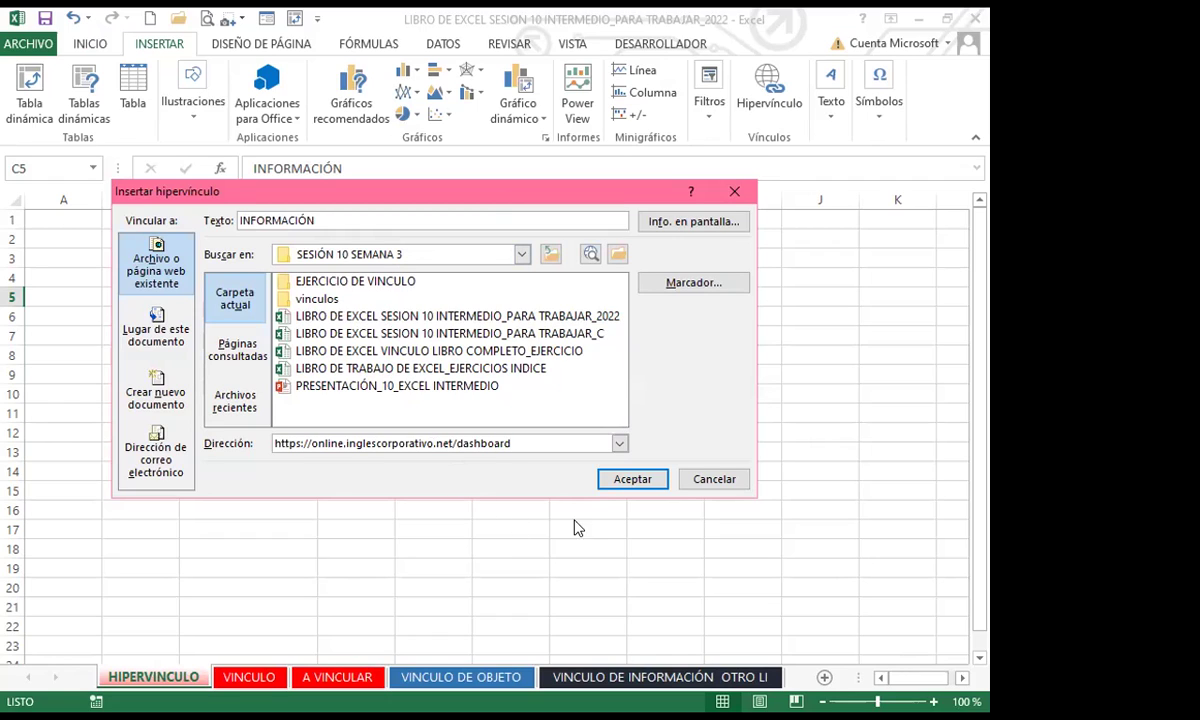
{"action": "left_click", "coordinate": [636, 479]}
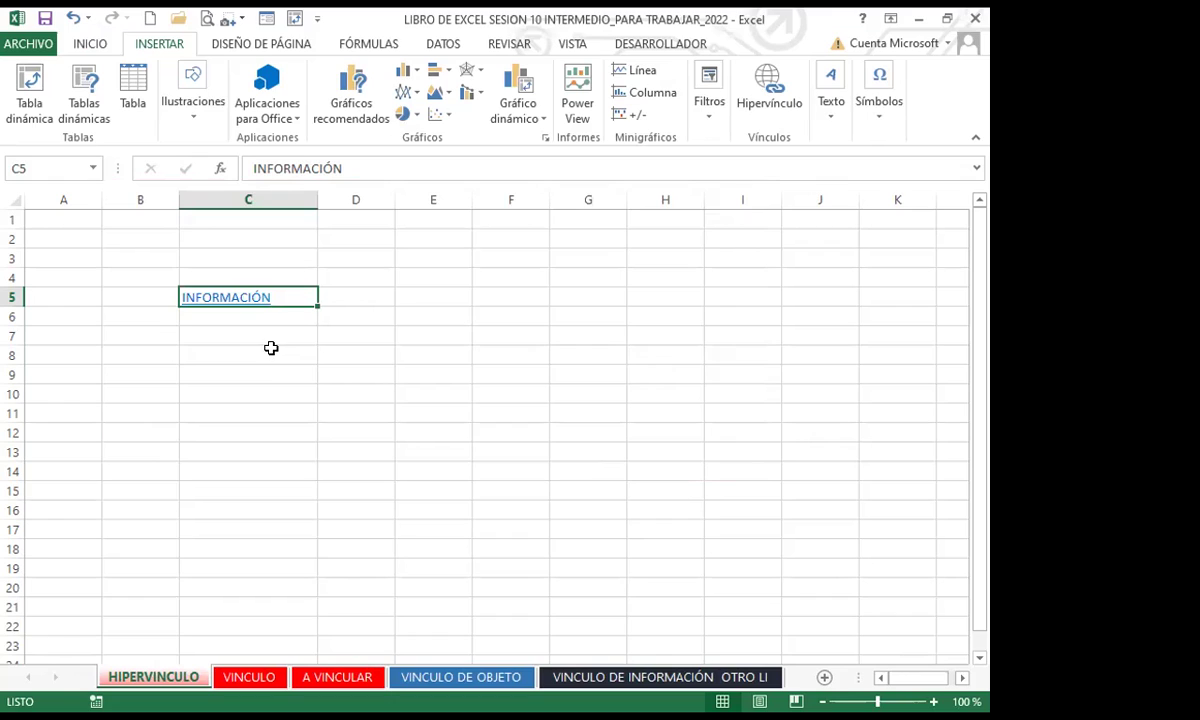
- Test the INFORMACIÓN hyperlink by opening its web page in the browser, and return to the Excel workbook
{"action": "left_click", "coordinate": [239, 335]}
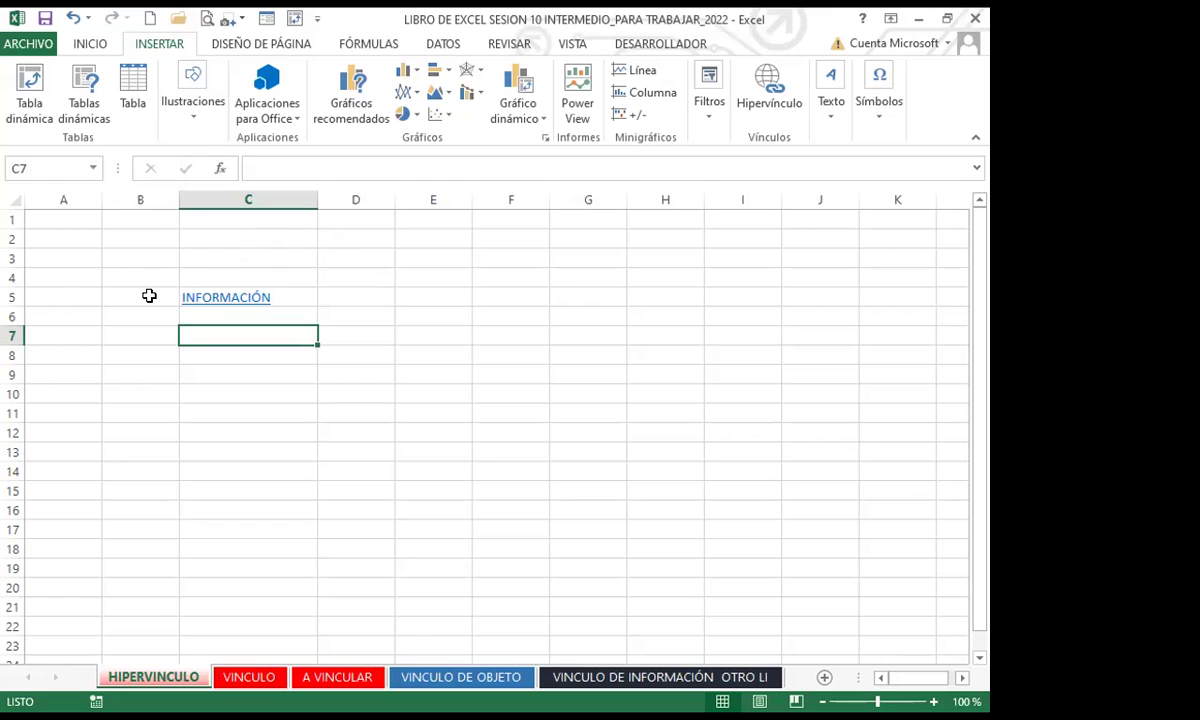
{"action": "left_click", "coordinate": [233, 297]}
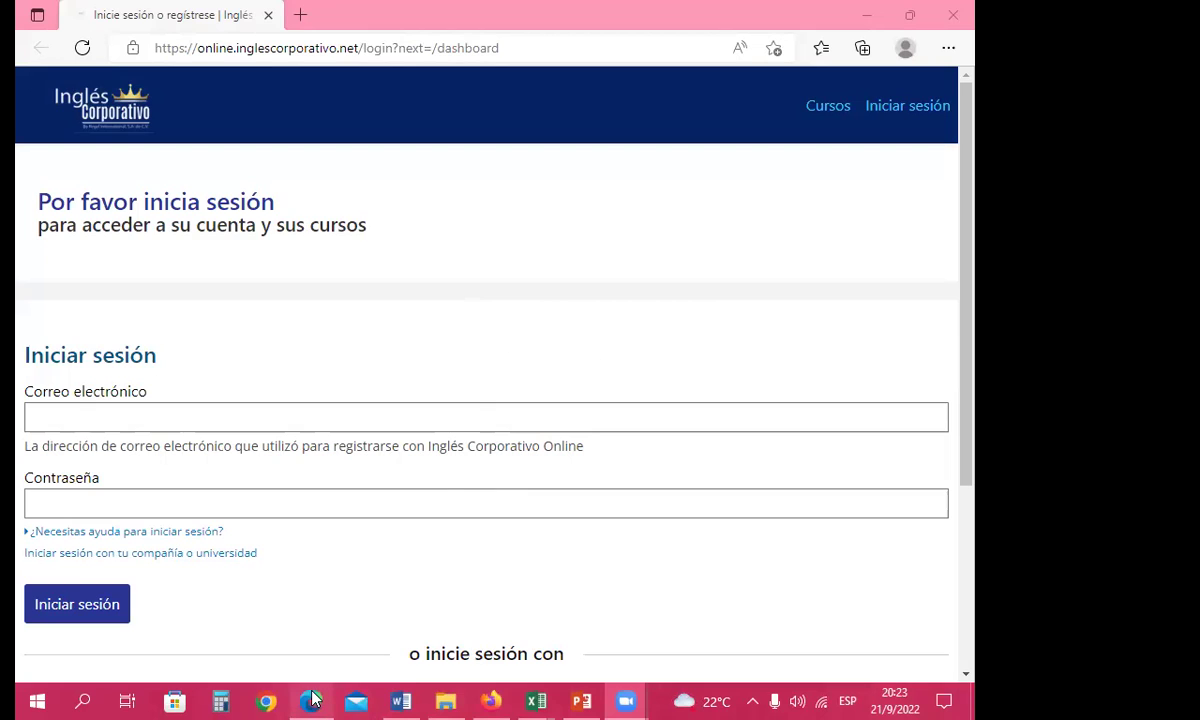
{"action": "mouse_move", "coordinate": [313, 700]}
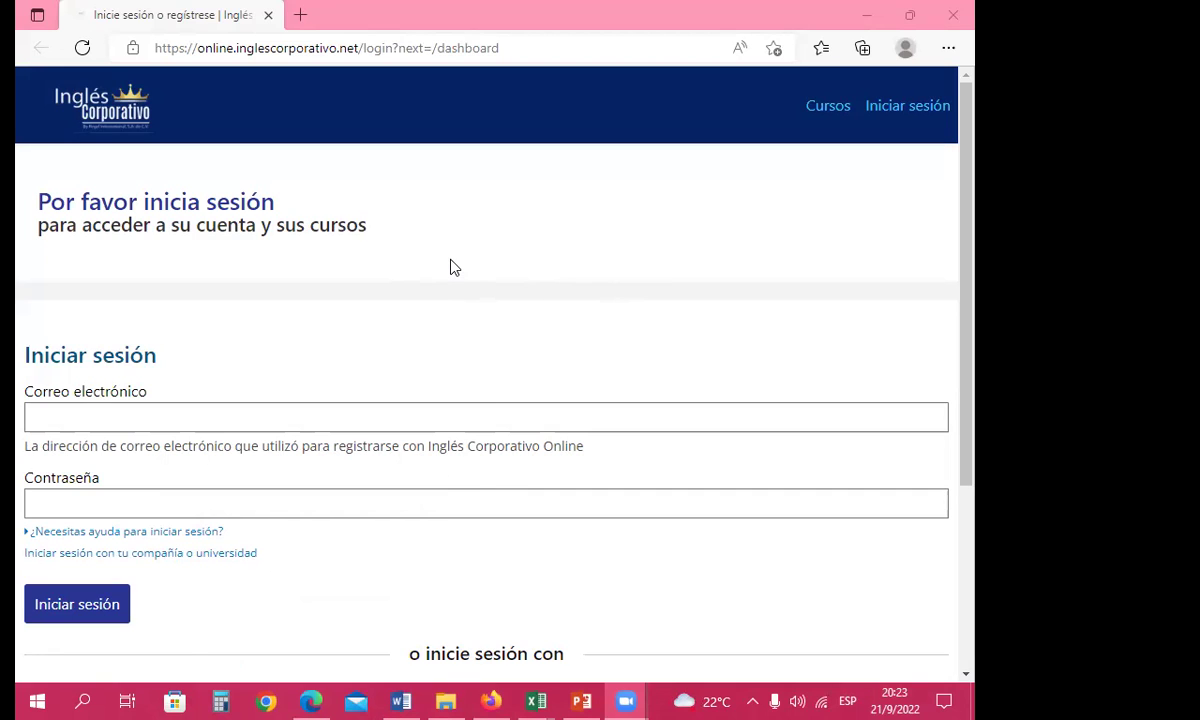
{"action": "left_click", "coordinate": [537, 700]}
{"action": "left_click", "coordinate": [761, 541]}
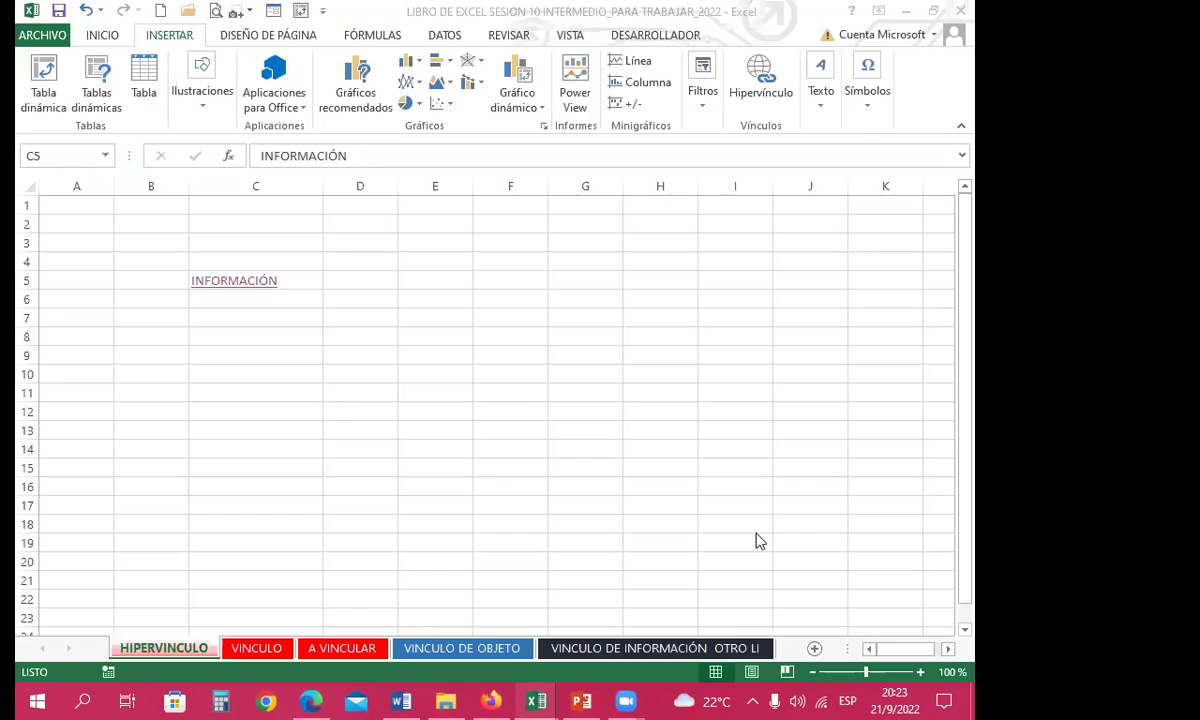
- Remove the hyperlink from the INFORMACIÓN cell C5, keeping its text
{"action": "left_click", "coordinate": [272, 372]}
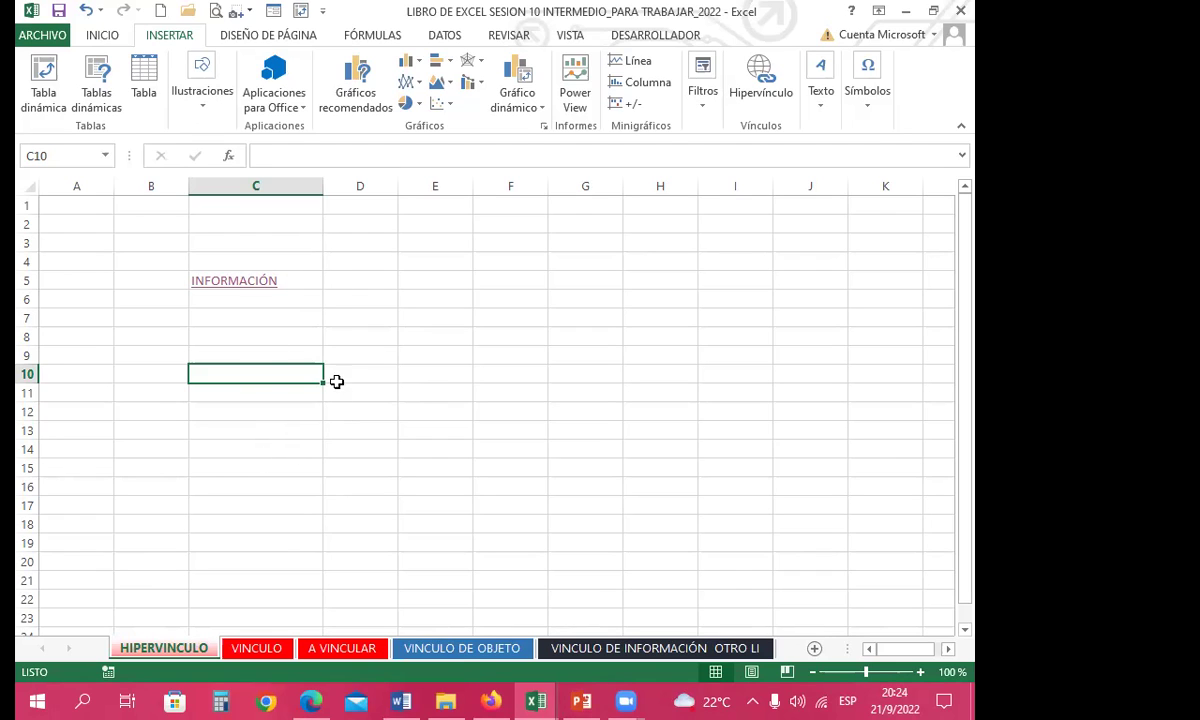
{"action": "left_click", "coordinate": [261, 243]}
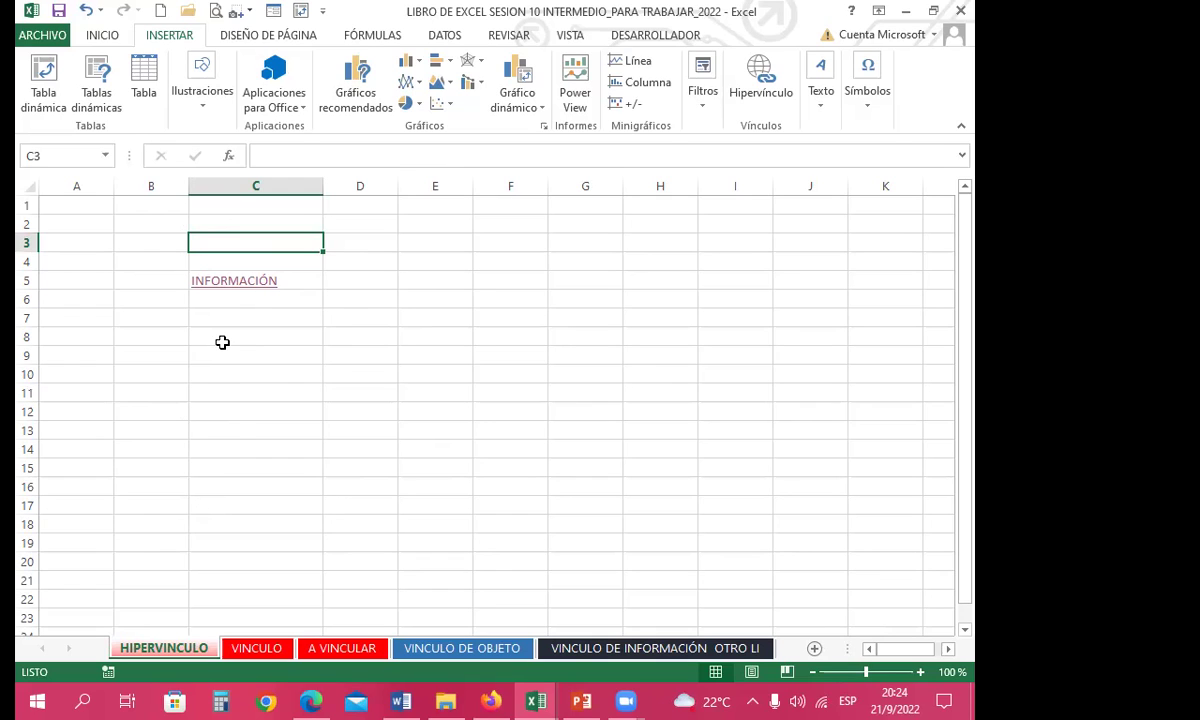
{"action": "right_click", "coordinate": [240, 284]}
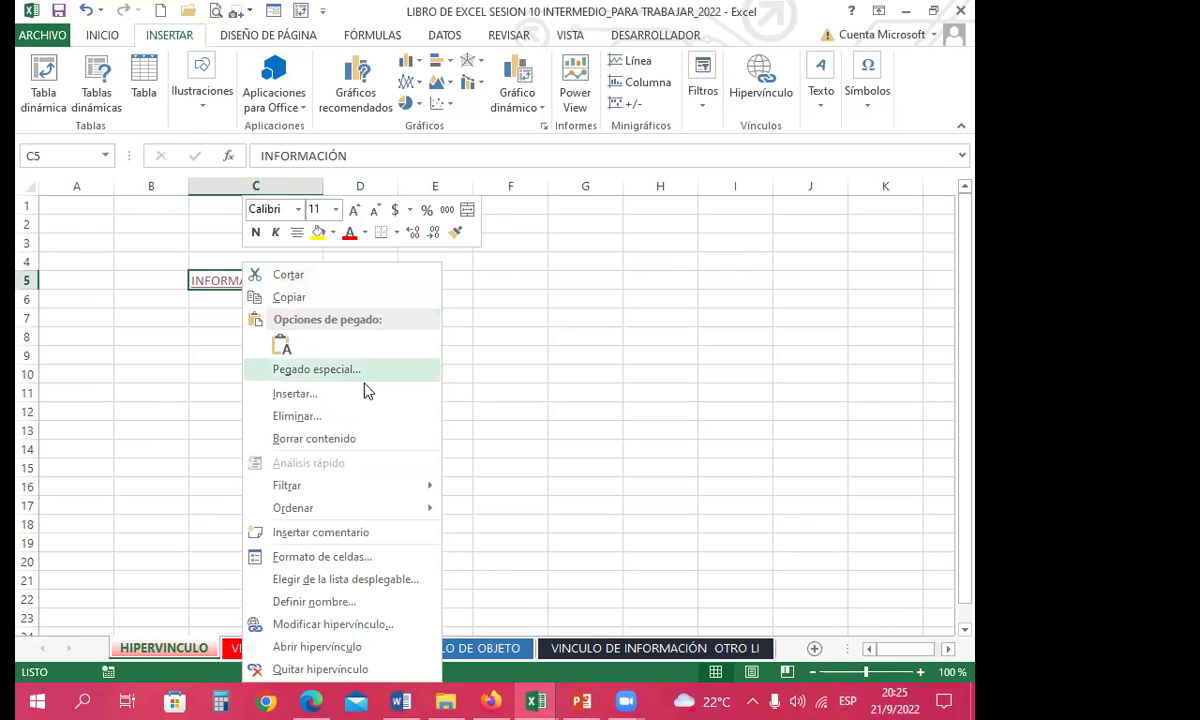
{"action": "left_click", "coordinate": [287, 676]}
{"action": "left_click", "coordinate": [254, 325]}
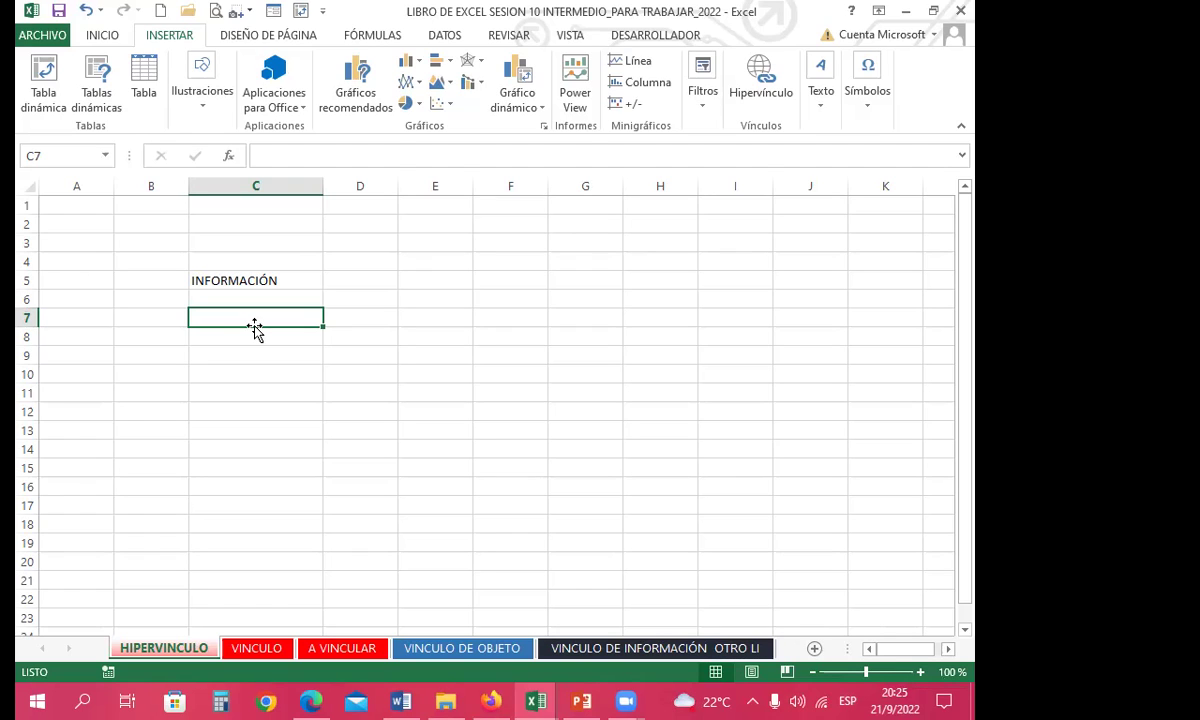
{"action": "left_click", "coordinate": [761, 80]}
{"action": "right_click", "coordinate": [287, 422]}
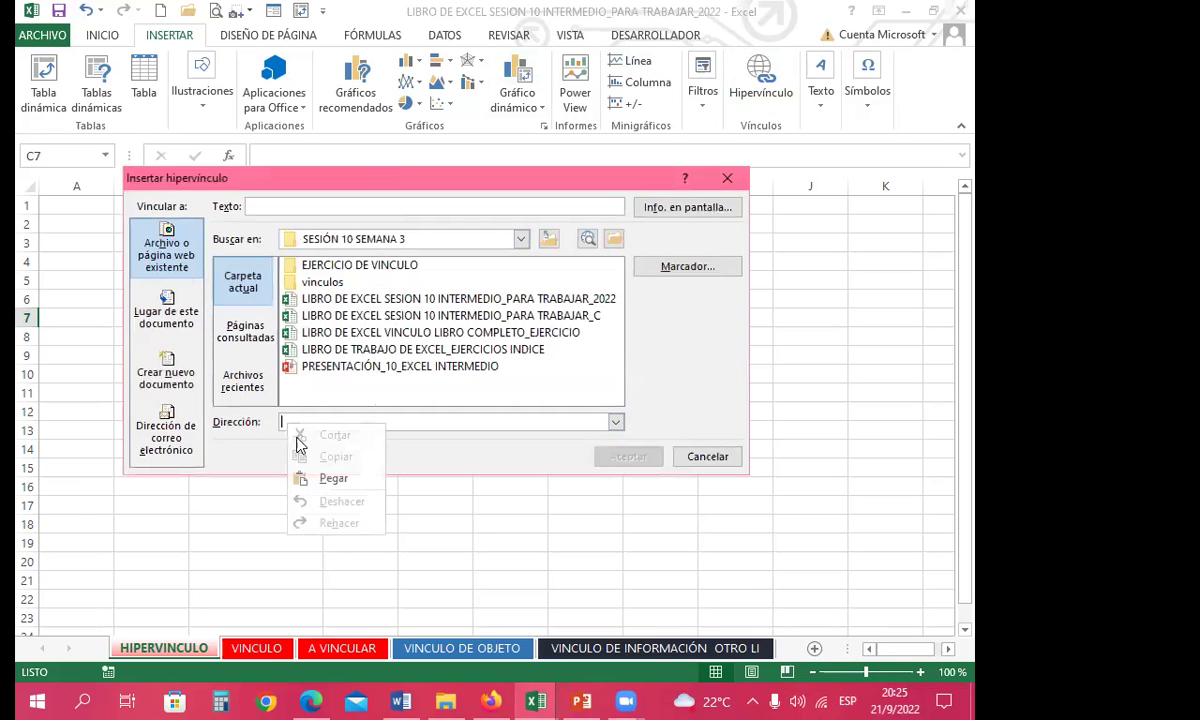
{"action": "left_click", "coordinate": [310, 474]}
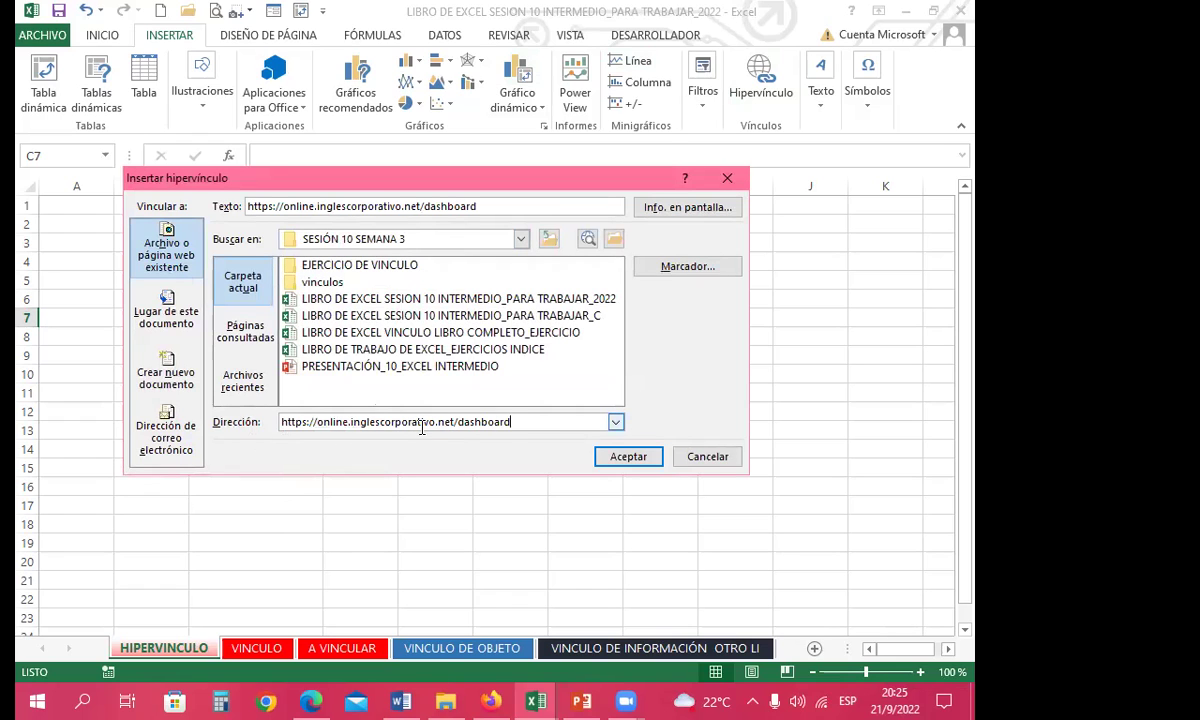
{"action": "left_click", "coordinate": [628, 455]}
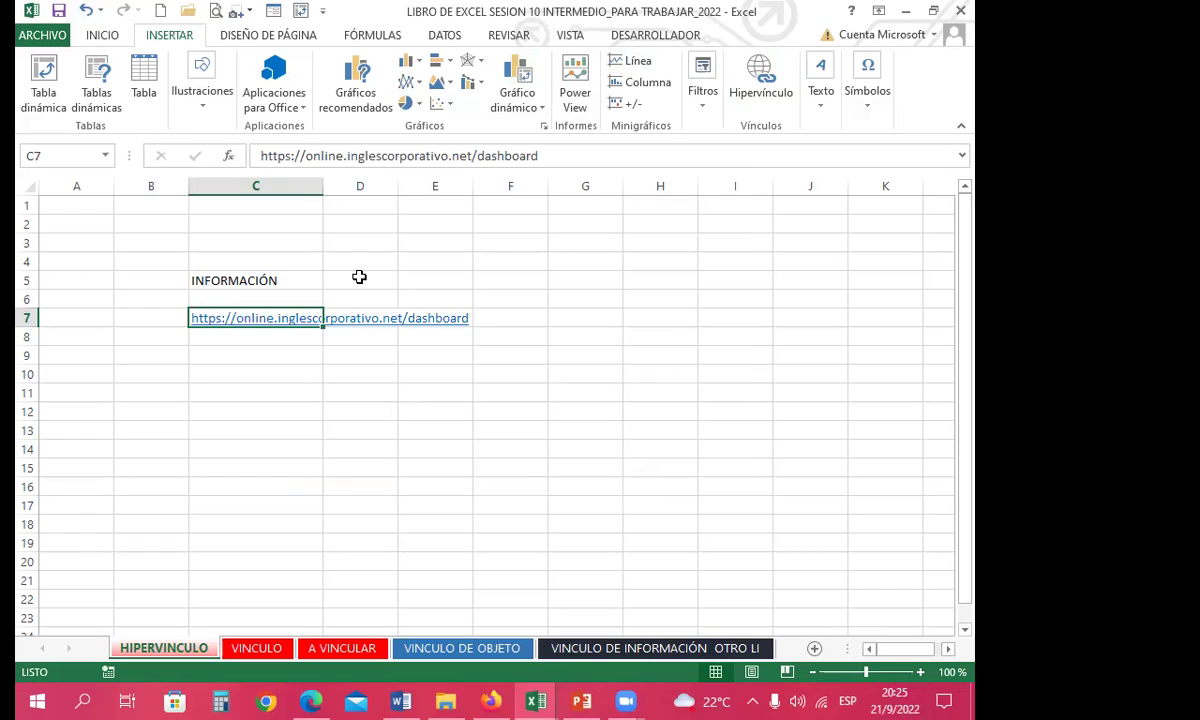
{"action": "double_click", "coordinate": [321, 185]}
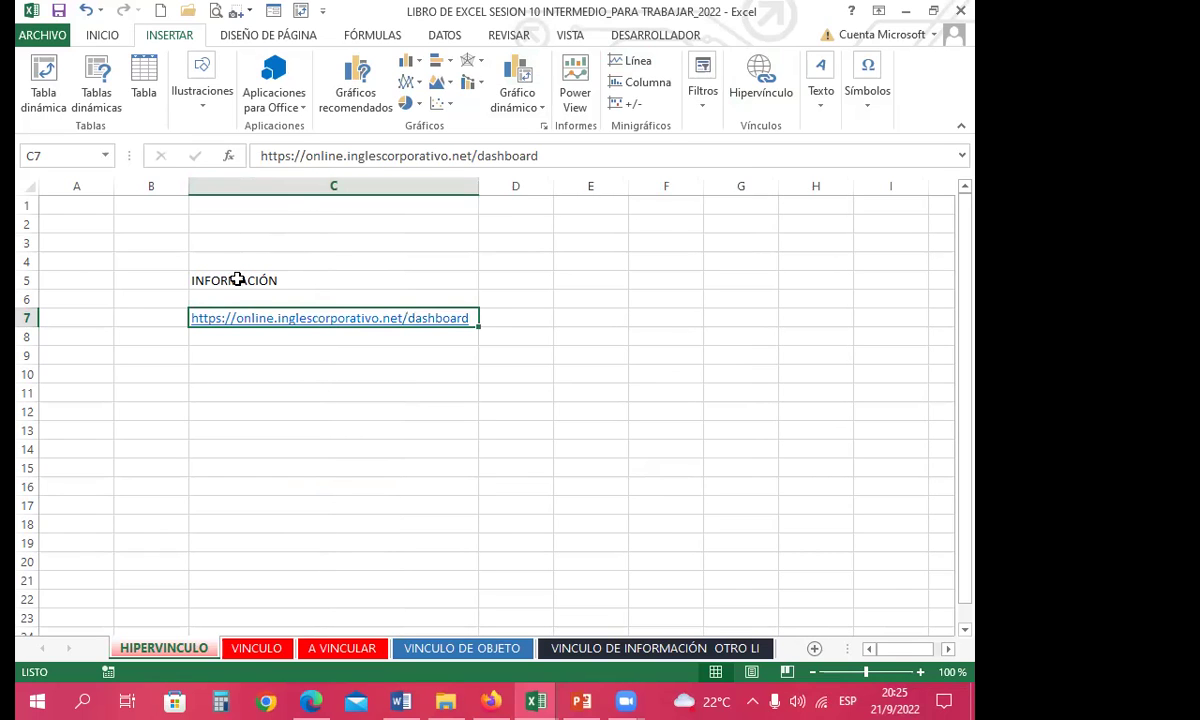
{"action": "left_click", "coordinate": [301, 280]}
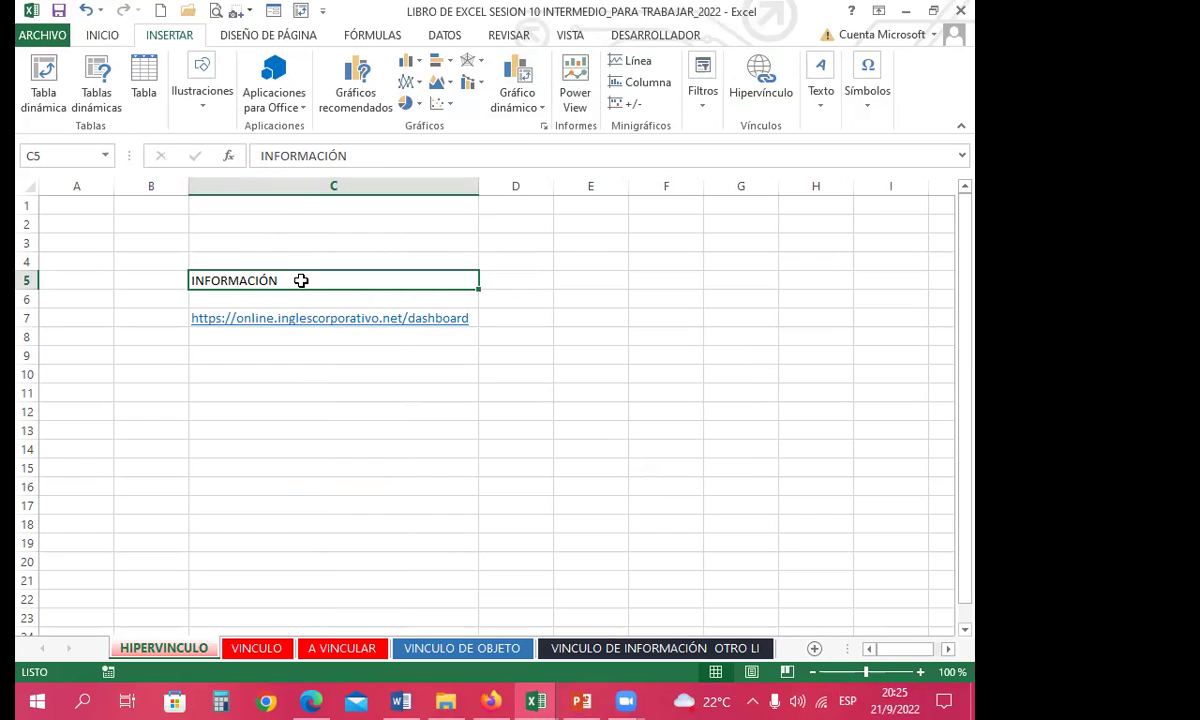
{"action": "left_click", "coordinate": [347, 321]}
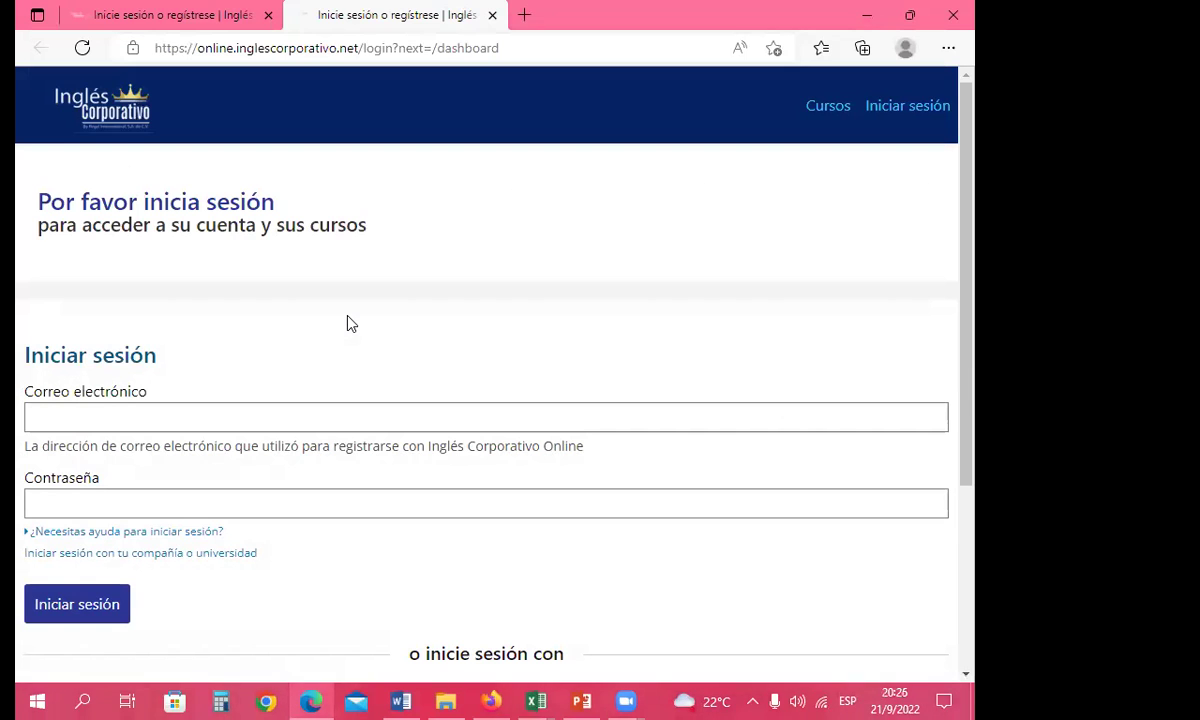
{"action": "left_click", "coordinate": [955, 16]}
{"action": "left_click", "coordinate": [367, 390]}
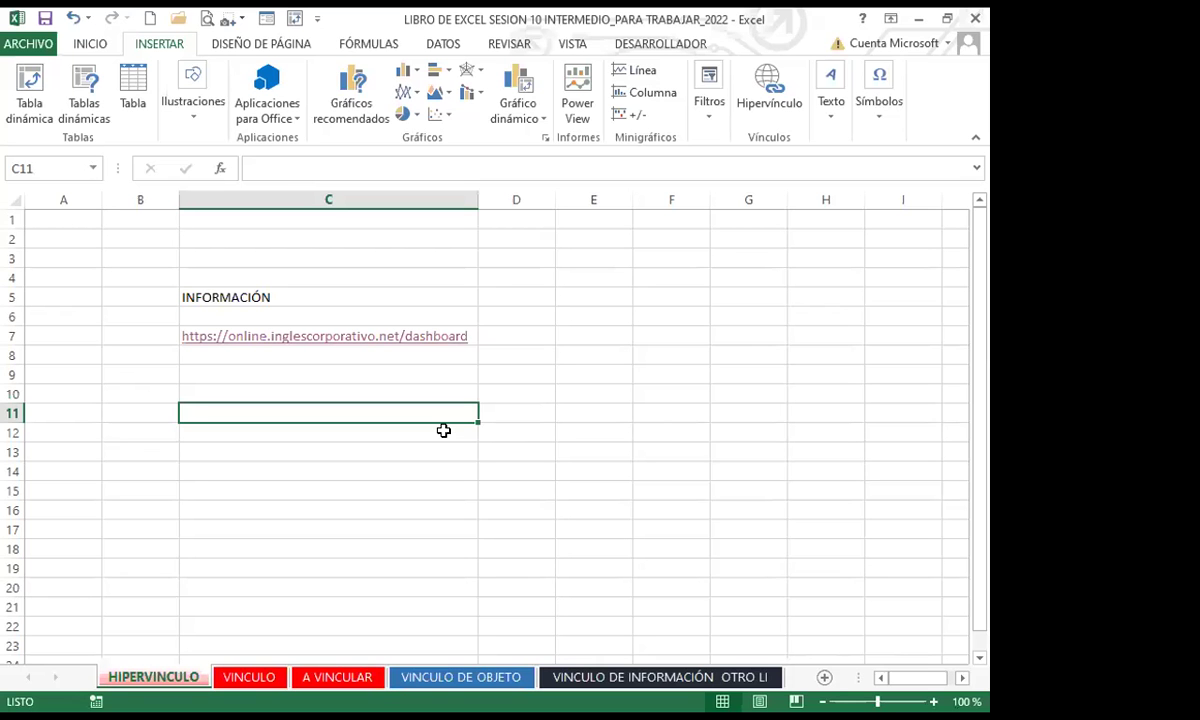
{"action": "left_click", "coordinate": [232, 390]}
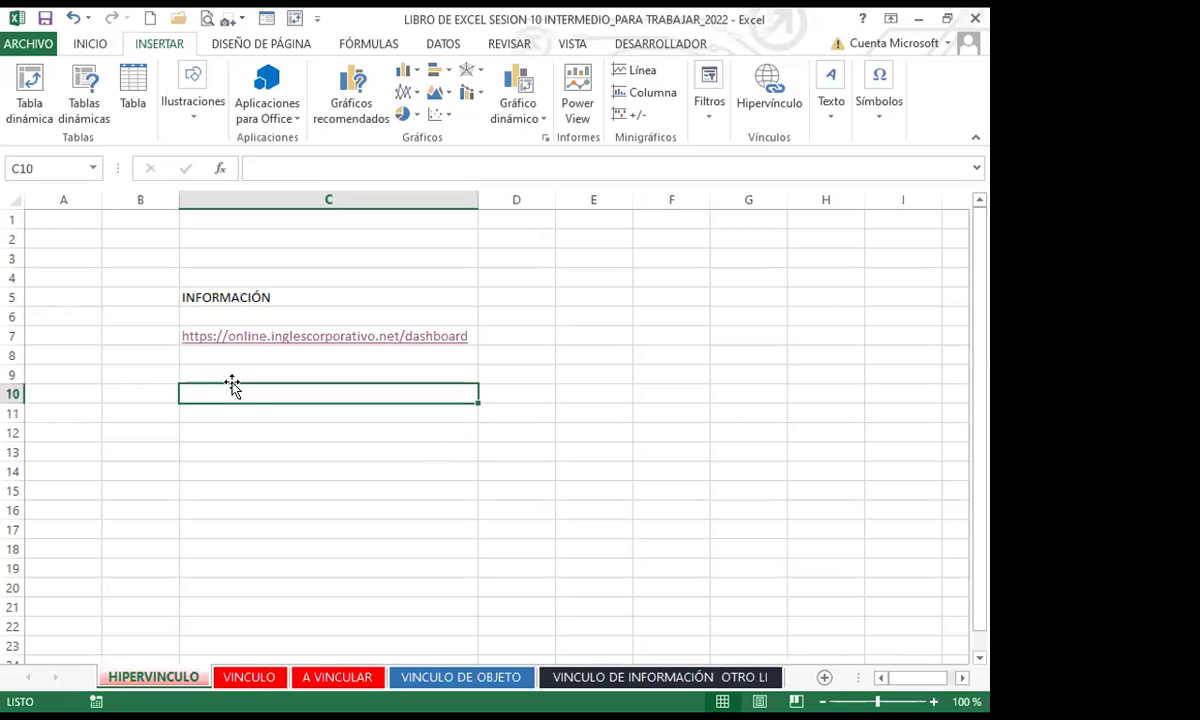
{"action": "left_click", "coordinate": [282, 487]}
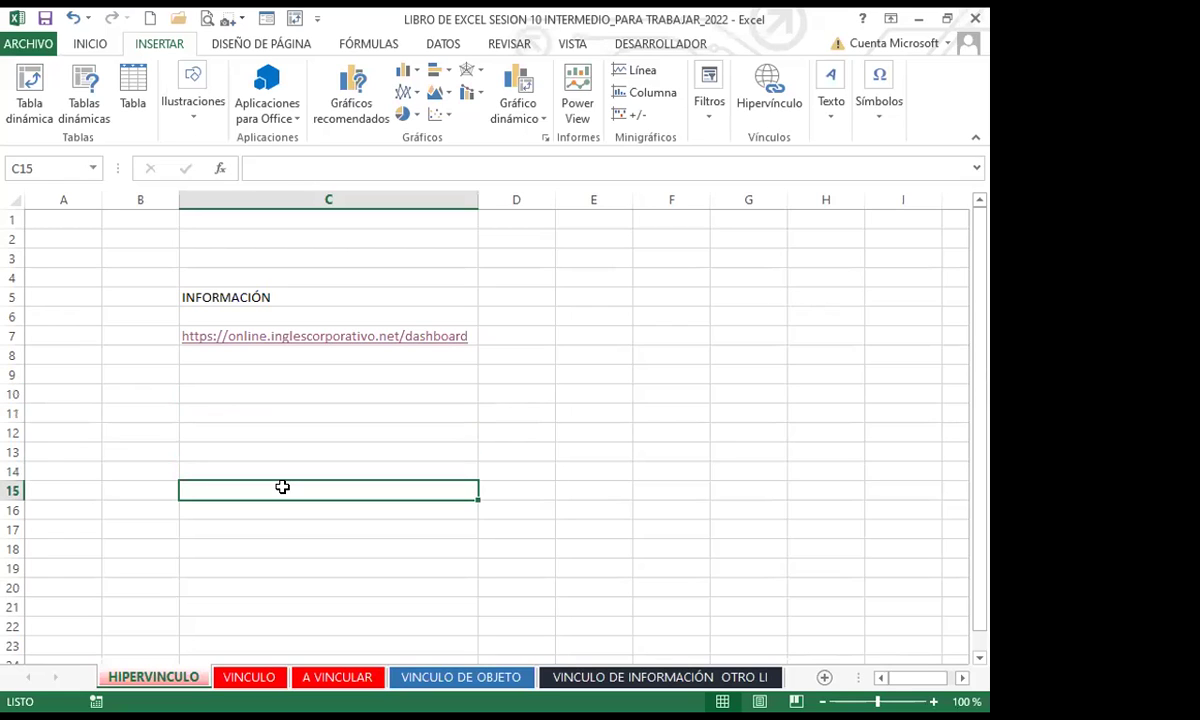
- View the VINCULO sheet's data table, and switch to PowerPoint to review the slide on linking to an existing document
{"action": "left_click", "coordinate": [249, 677]}
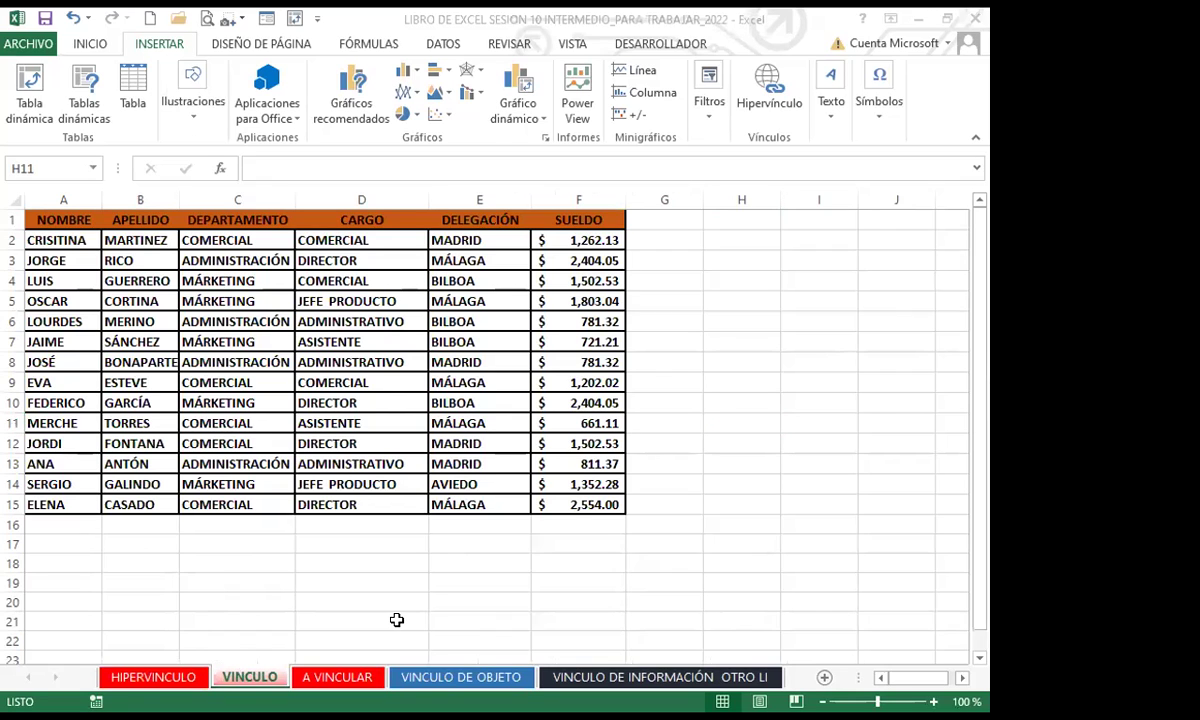
{"action": "key", "text": "alt+Tab"}
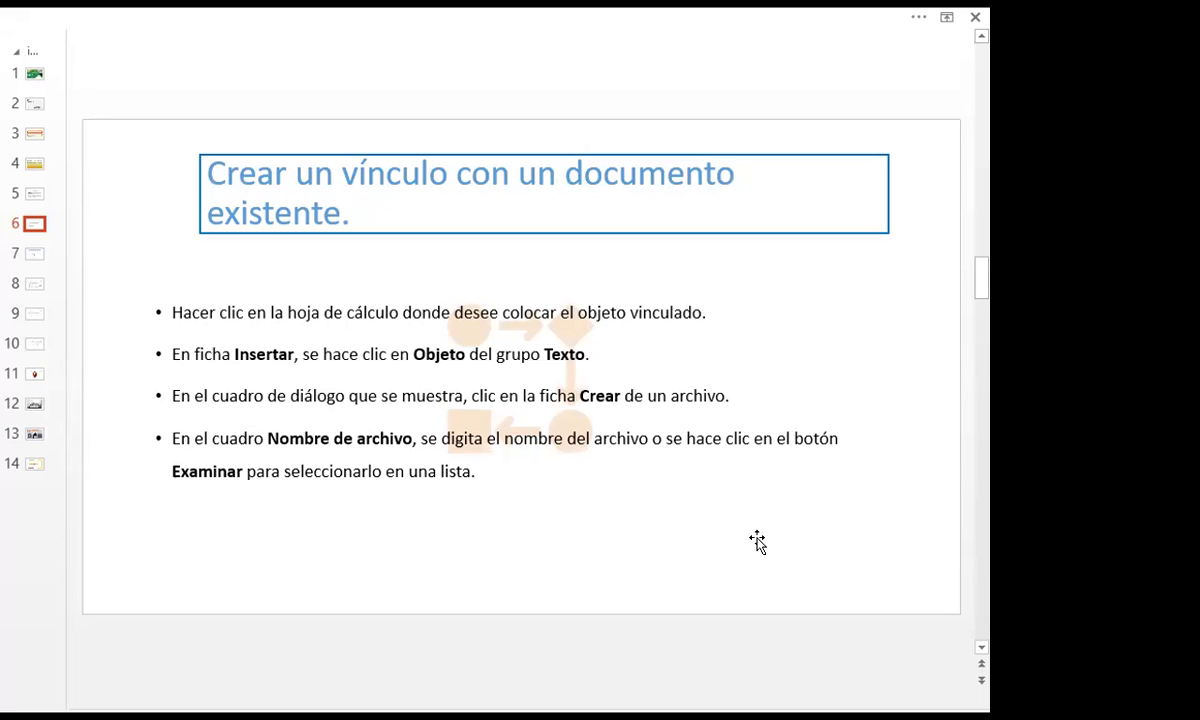
{"action": "scroll", "coordinate": [757, 541], "scroll_direction": "down", "scroll_amount": 3}
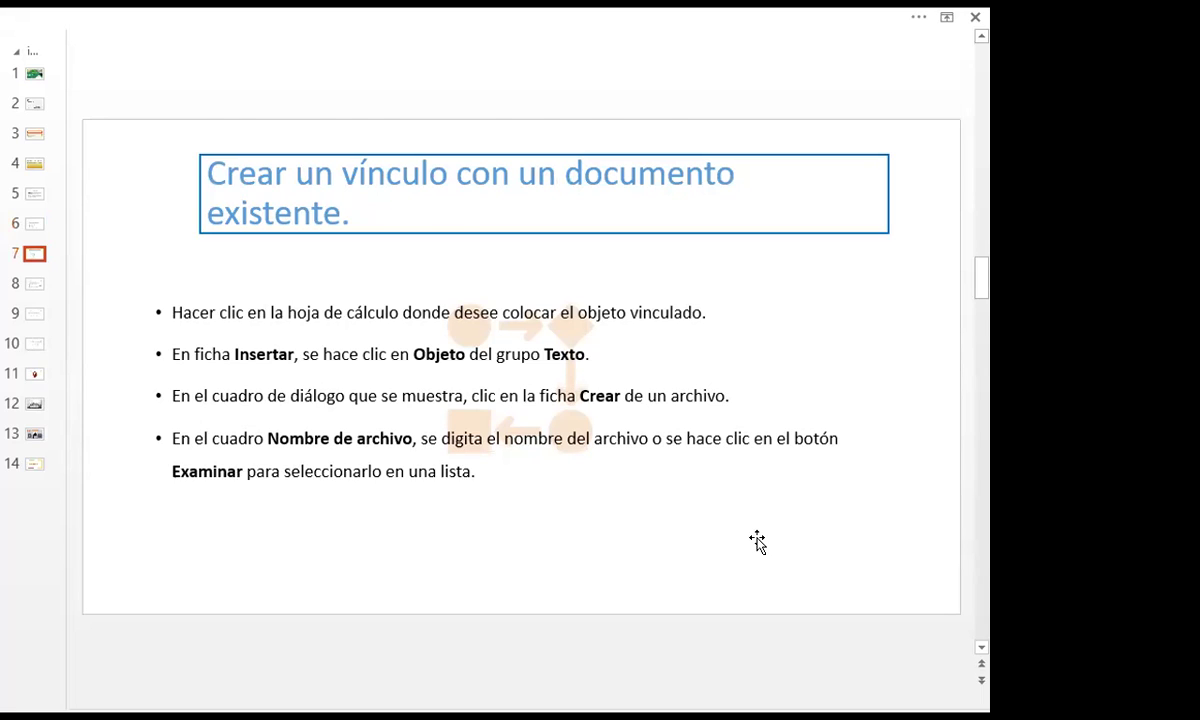
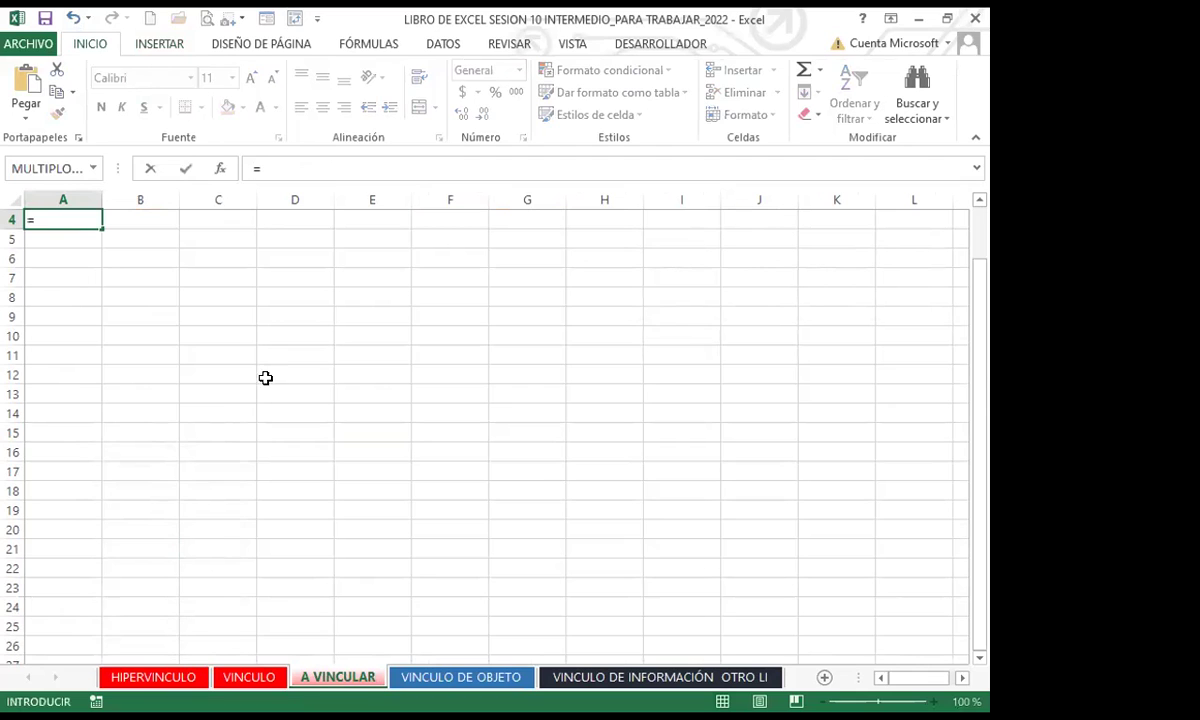
- Link cell A4 on the A VINCULAR sheet to cell A1 of the VINCULO sheet, and compare it with its source
{"action": "left_click", "coordinate": [246, 677]}
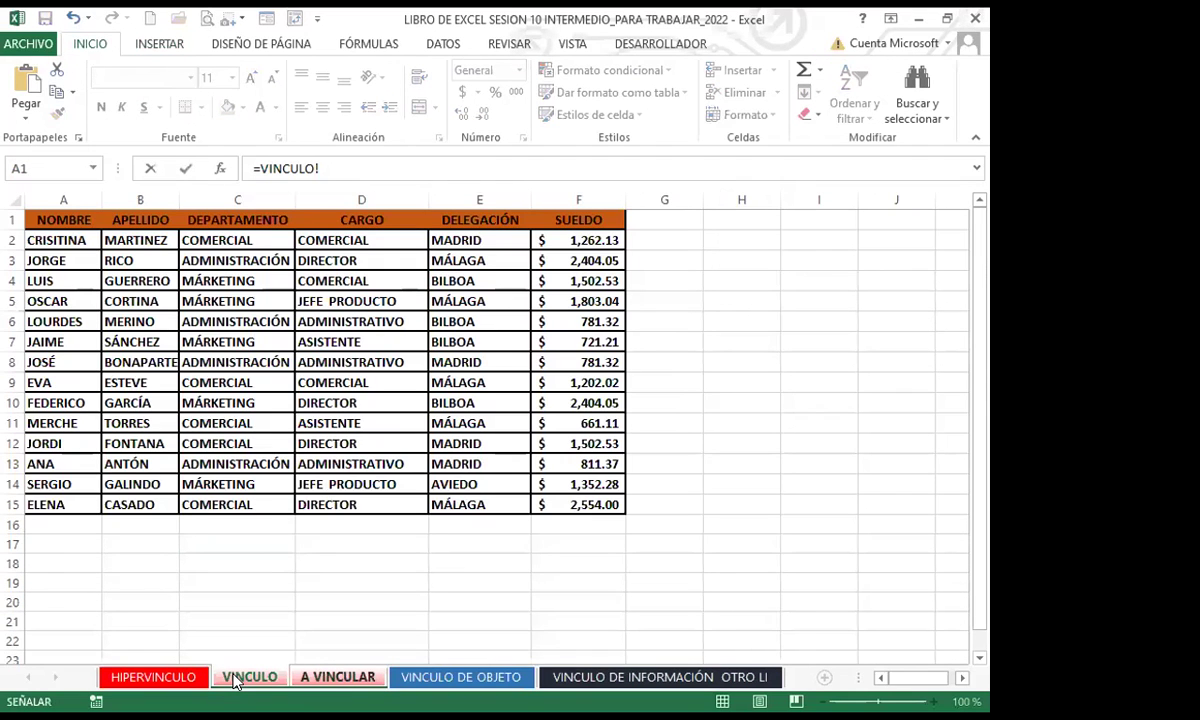
{"action": "left_click", "coordinate": [64, 219]}
{"action": "key", "text": "Return"}
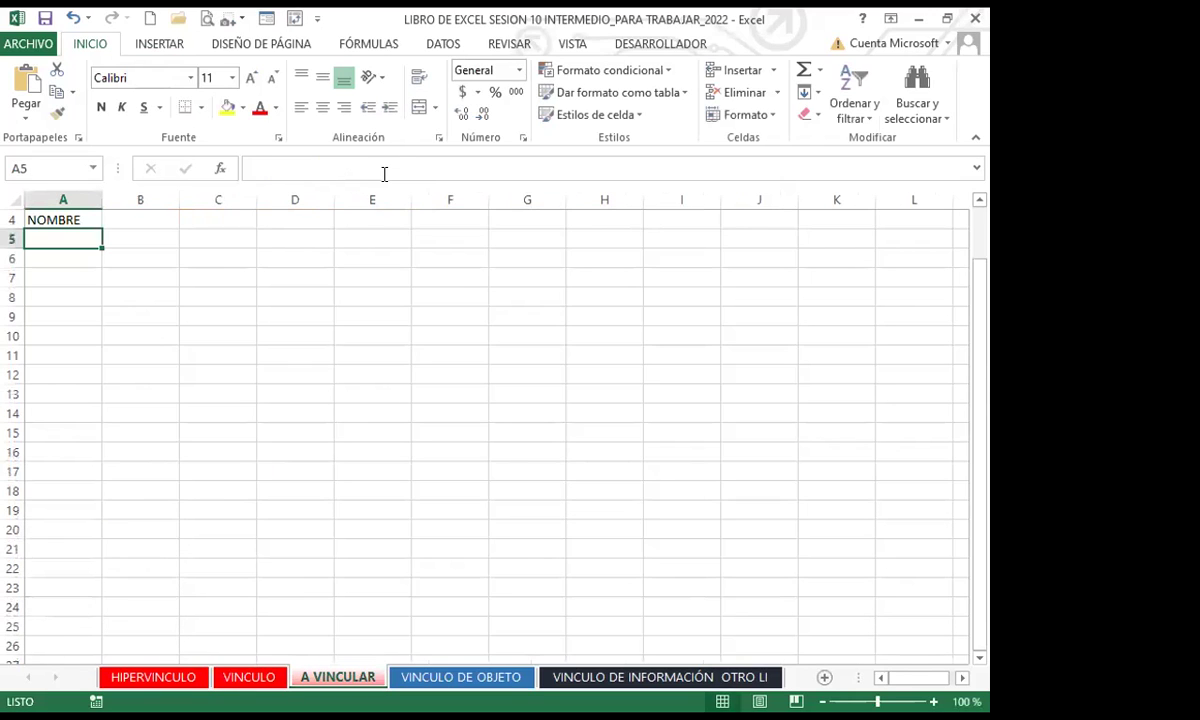
{"action": "left_click", "coordinate": [55, 219]}
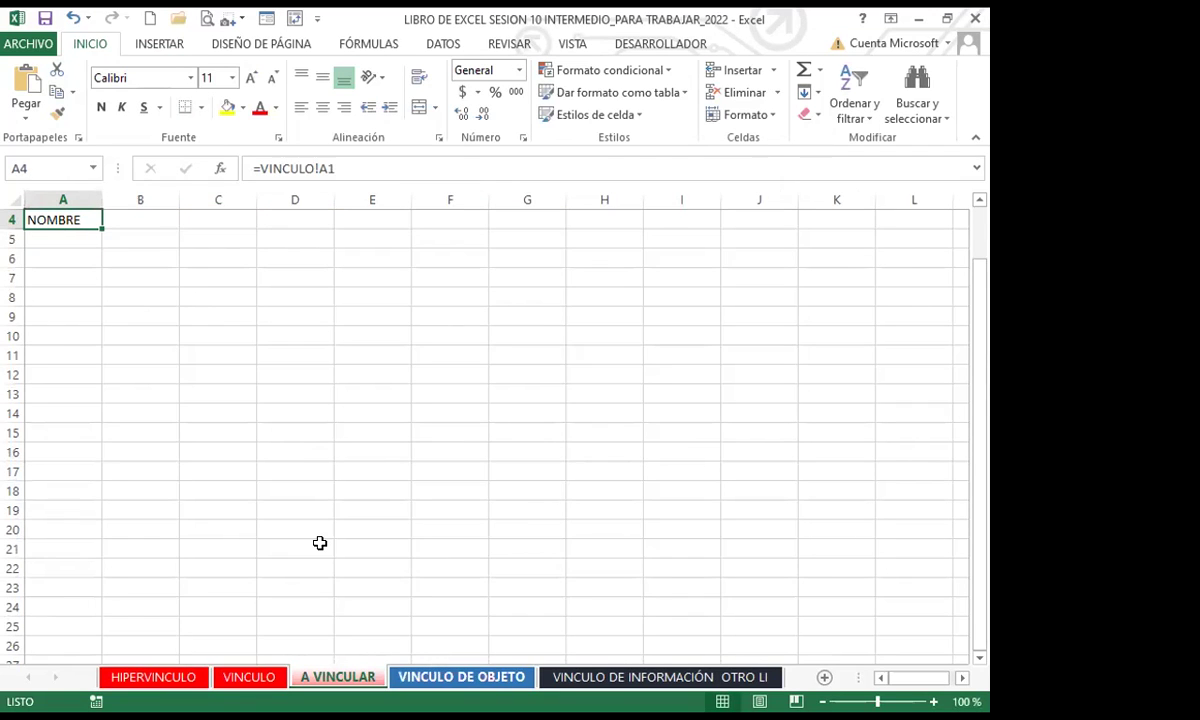
{"action": "key", "text": "ctrl+Page_Up"}
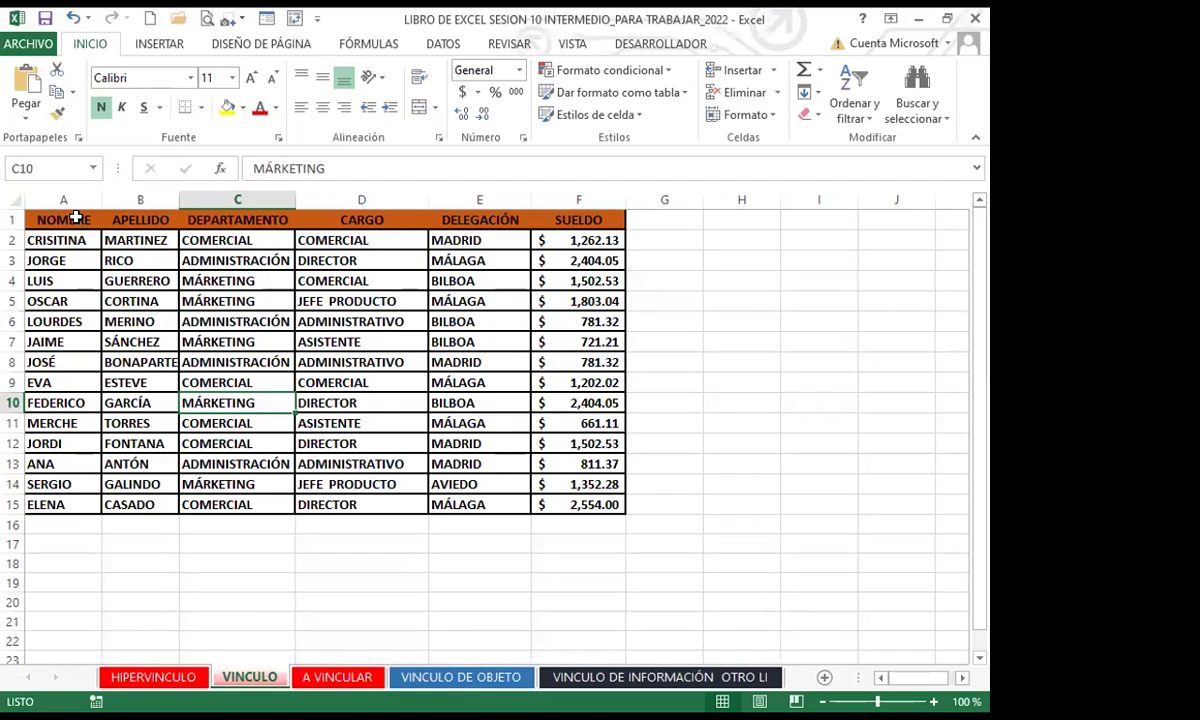
- Fill the A4 link formula on A VINCULAR across and down through A4:F15
{"action": "left_click", "coordinate": [348, 683]}
{"action": "left_click_drag", "start_coordinate": [101, 229], "coordinate": [471, 423]}
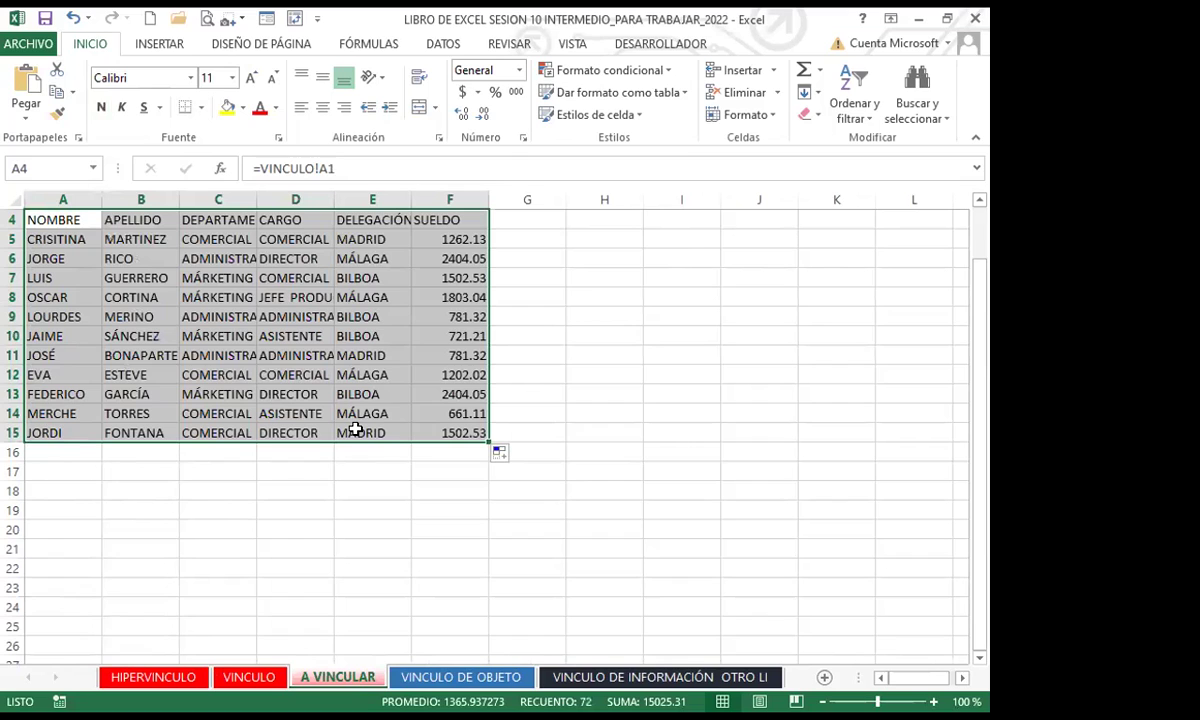
{"action": "left_click", "coordinate": [80, 278]}
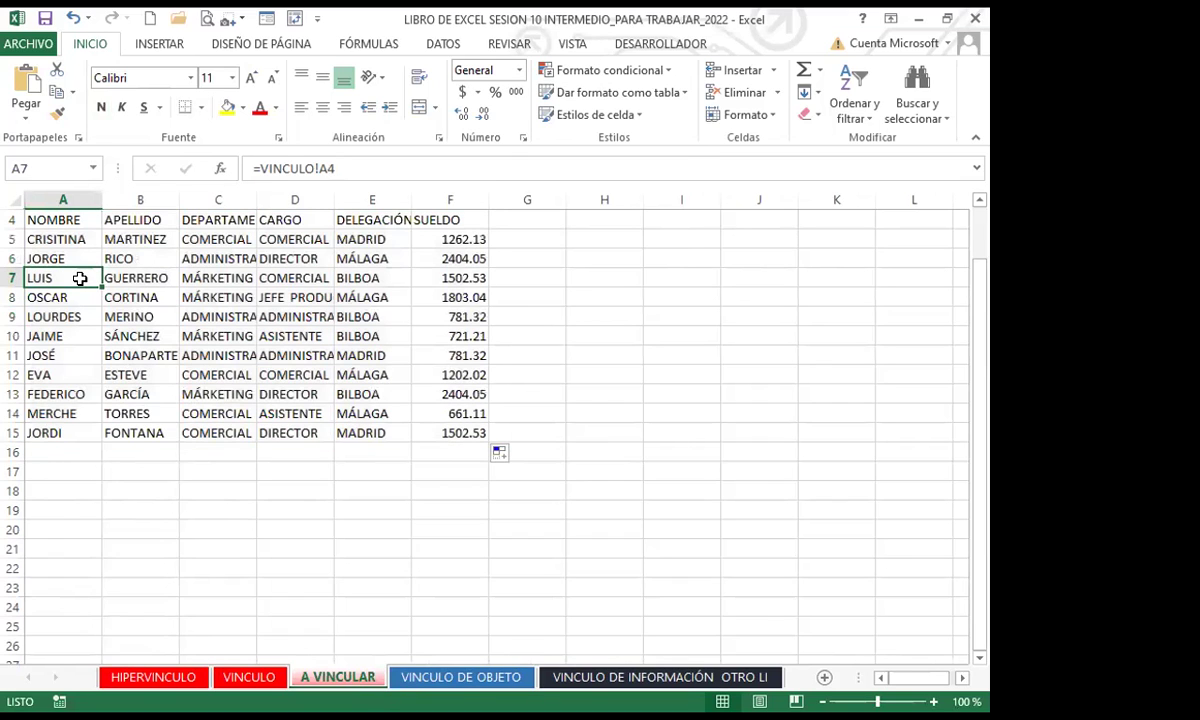
- Enter the plain text FORO in B21 for comparison with the linked cells, and clear it
{"action": "left_click", "coordinate": [125, 543]}
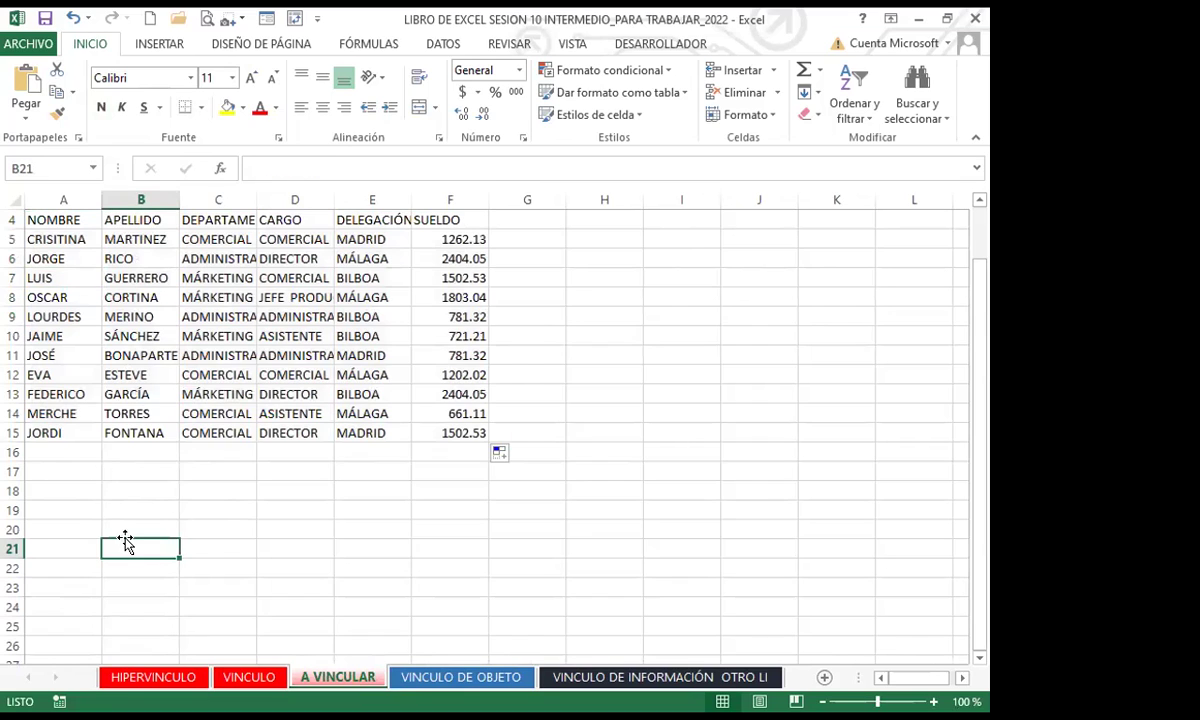
{"action": "type", "text": "FORO"}
{"action": "key", "text": "Return"}
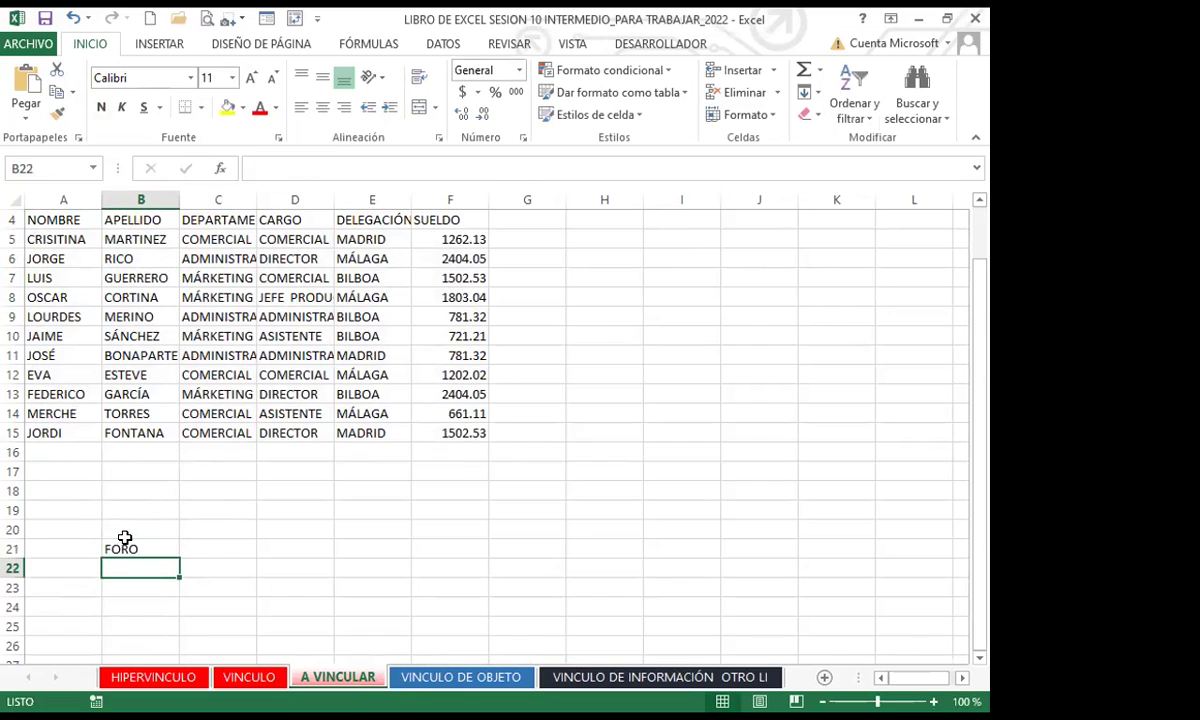
{"action": "left_click", "coordinate": [125, 546]}
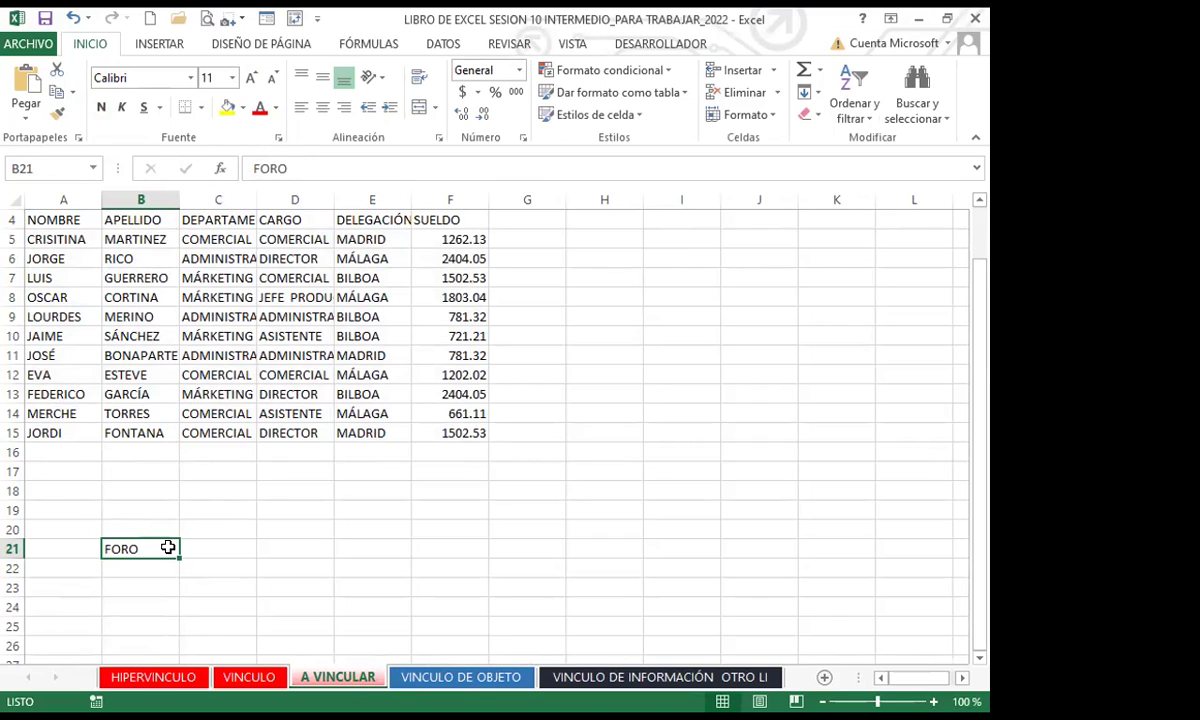
{"action": "key", "text": "Delete"}
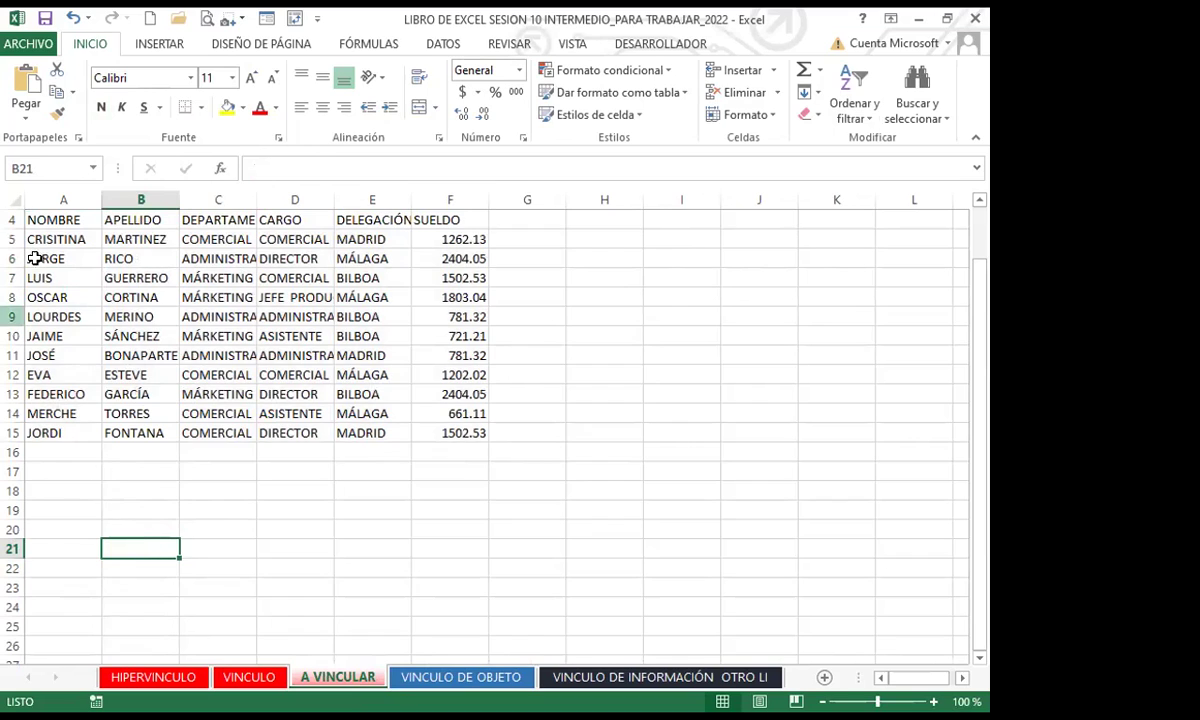
- Inspect the link formulas in A4, B4, B5, C5 and D5, and autofit columns C and D
{"action": "left_click", "coordinate": [63, 219]}
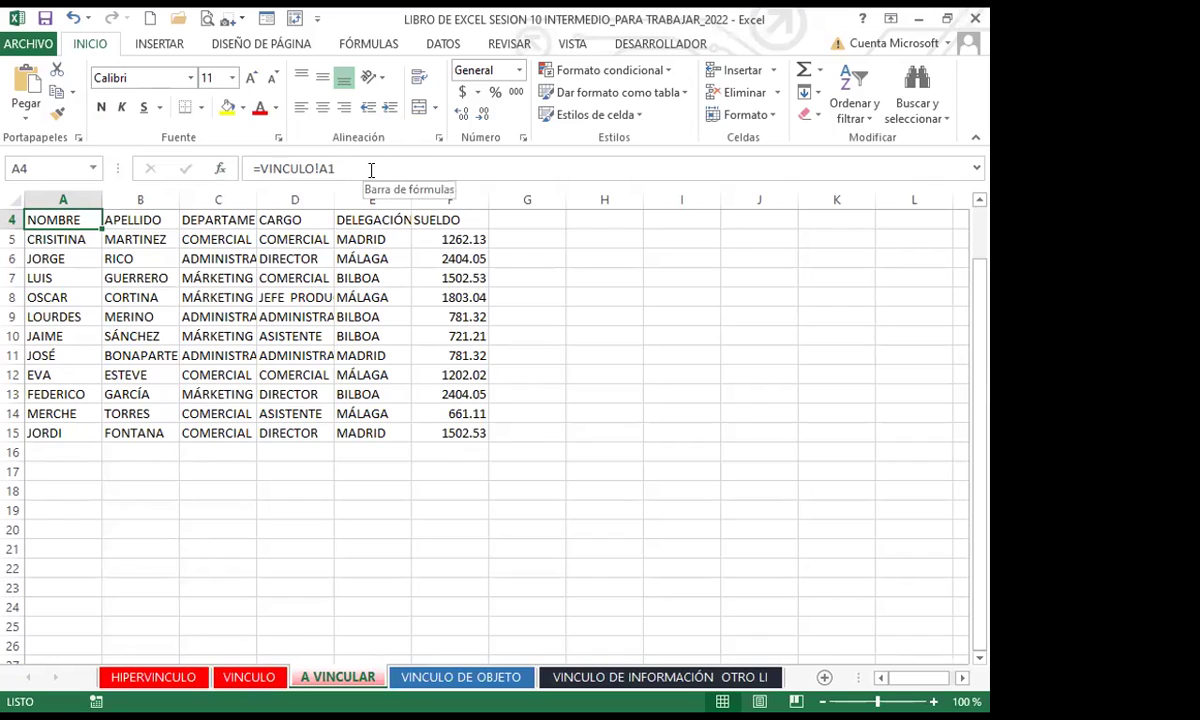
{"action": "left_click", "coordinate": [152, 221]}
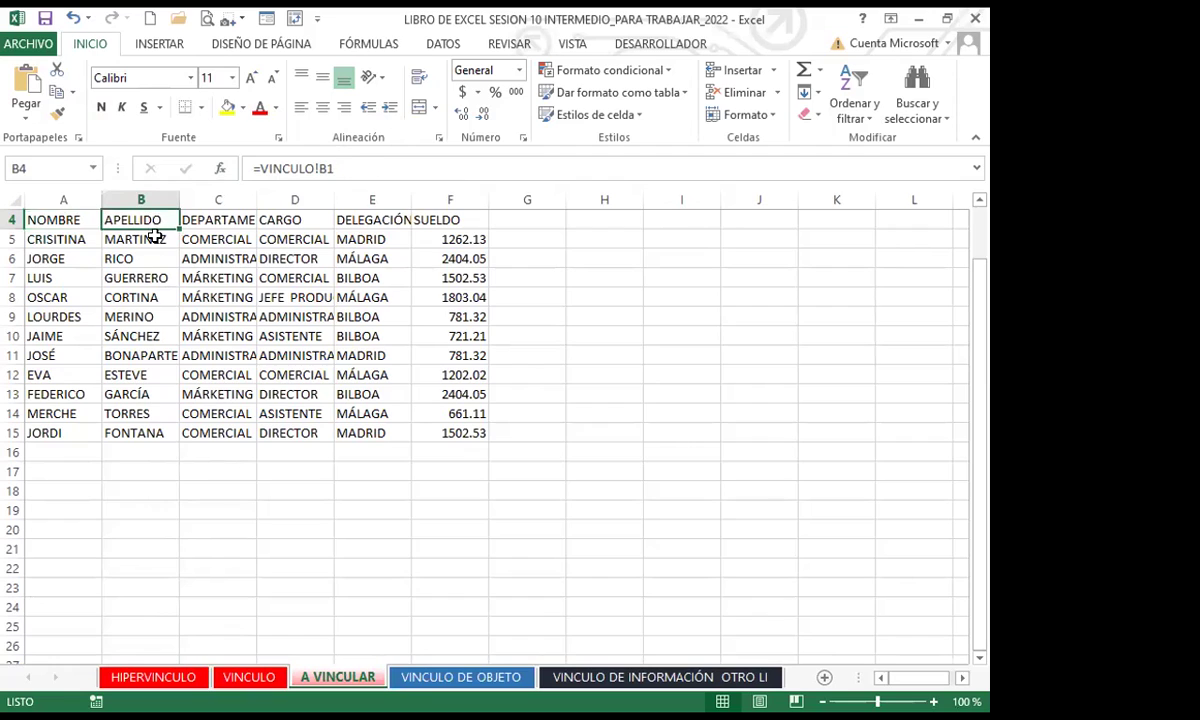
{"action": "left_click", "coordinate": [155, 238]}
{"action": "left_click", "coordinate": [235, 238]}
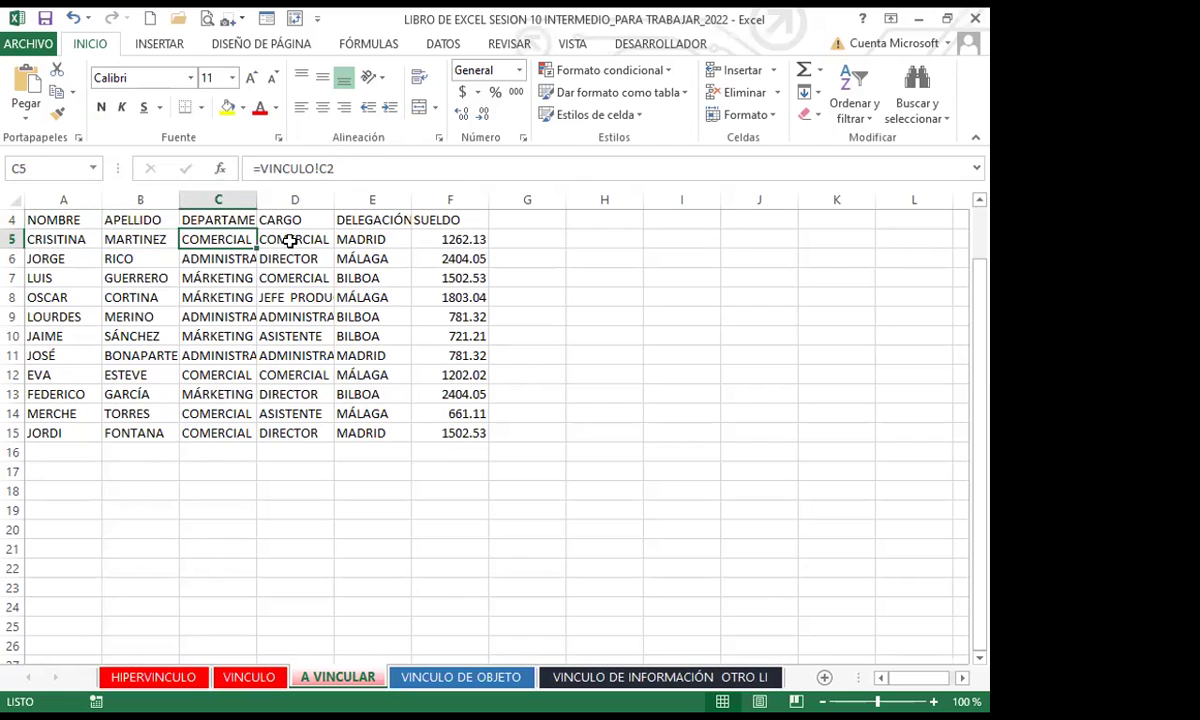
{"action": "left_click", "coordinate": [289, 240]}
{"action": "double_click", "coordinate": [257, 198]}
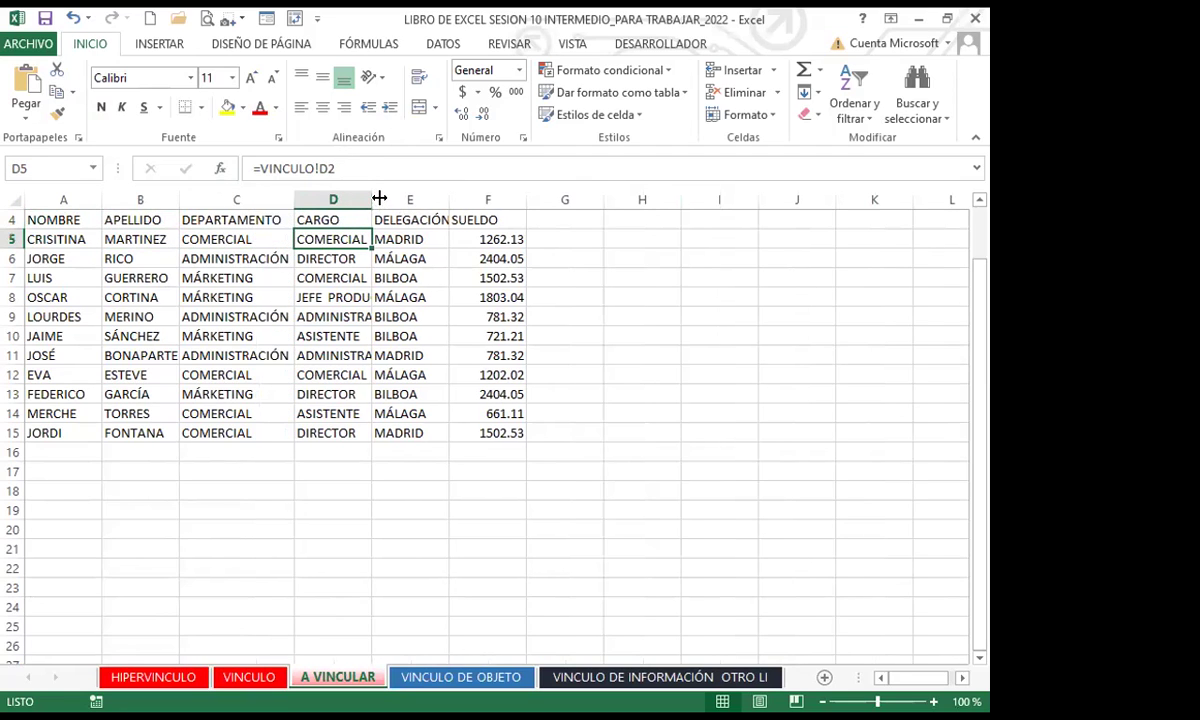
{"action": "double_click", "coordinate": [374, 195]}
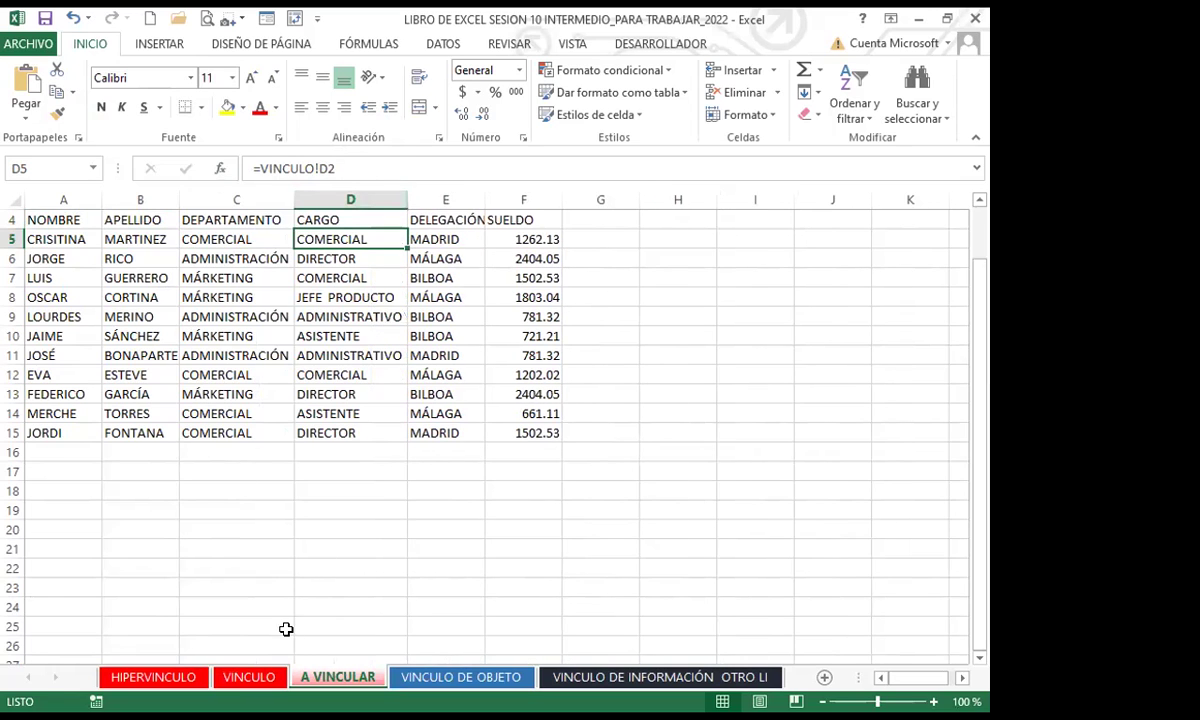
- Clear the DEPARTAMENTO entries in C8:C10 and the DELEGACIÓN entries in E9:E11 on the VINCULO sheet
{"action": "left_click", "coordinate": [247, 677]}
{"action": "left_click_drag", "start_coordinate": [221, 358], "coordinate": [237, 405]}
{"action": "key", "text": "Delete"}
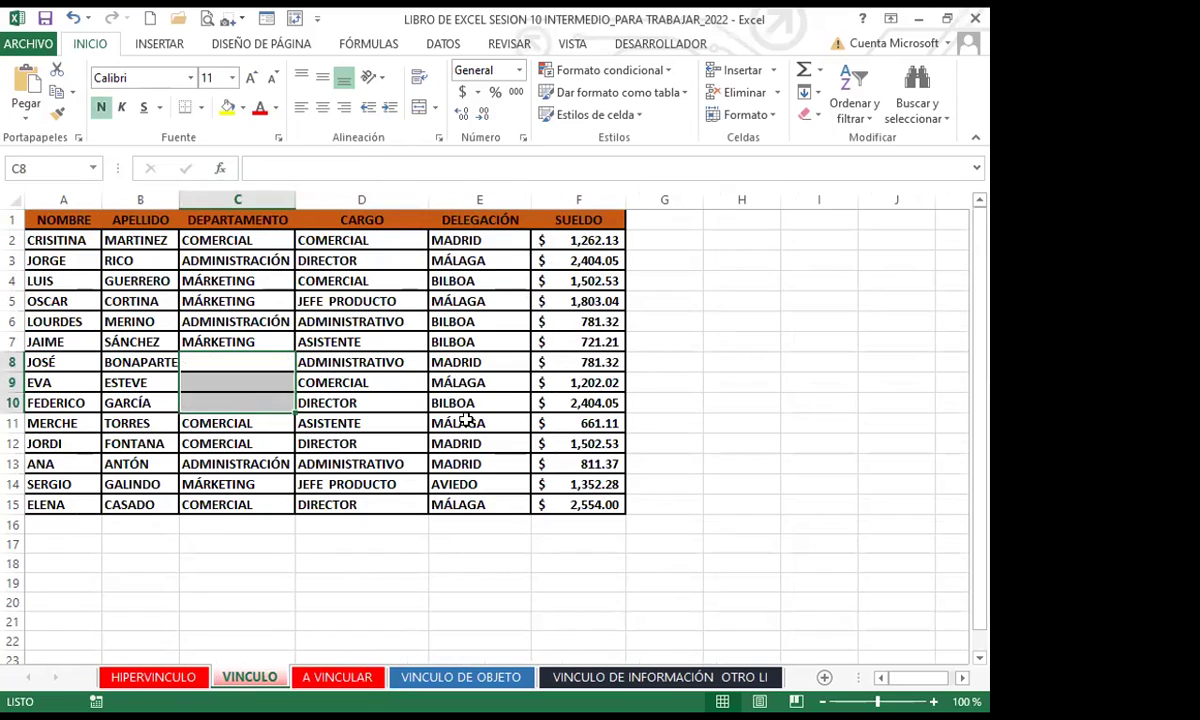
{"action": "left_click_drag", "start_coordinate": [436, 388], "coordinate": [462, 422]}
{"action": "key", "text": "Delete"}
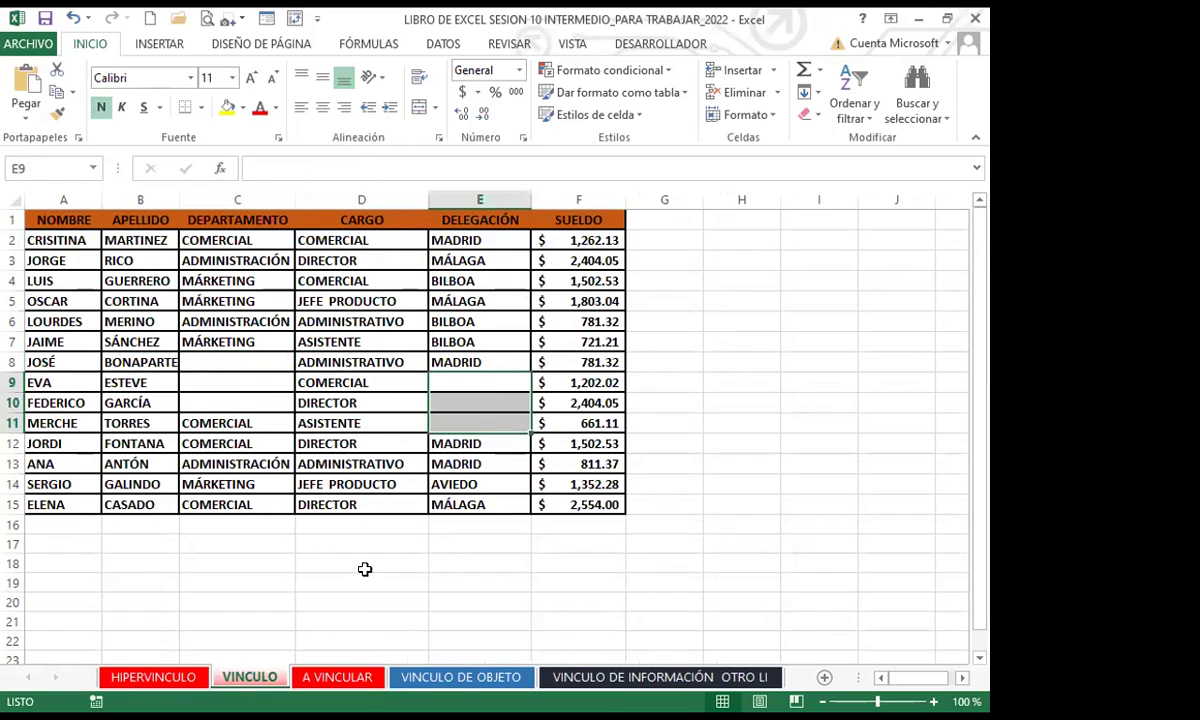
- Examine how the linked DEPARTAMENTO and DELEGACIÓN cells on A VINCULAR respond to the cleared source cells
{"action": "left_click", "coordinate": [318, 677]}
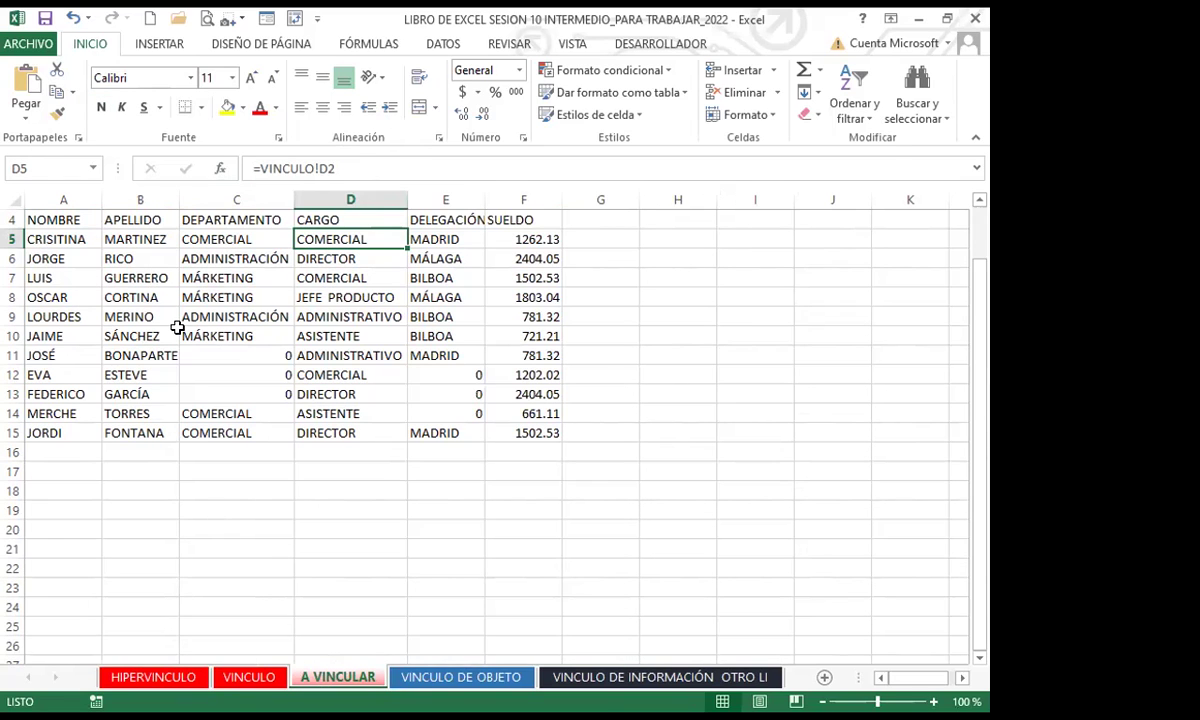
{"action": "left_click", "coordinate": [283, 354]}
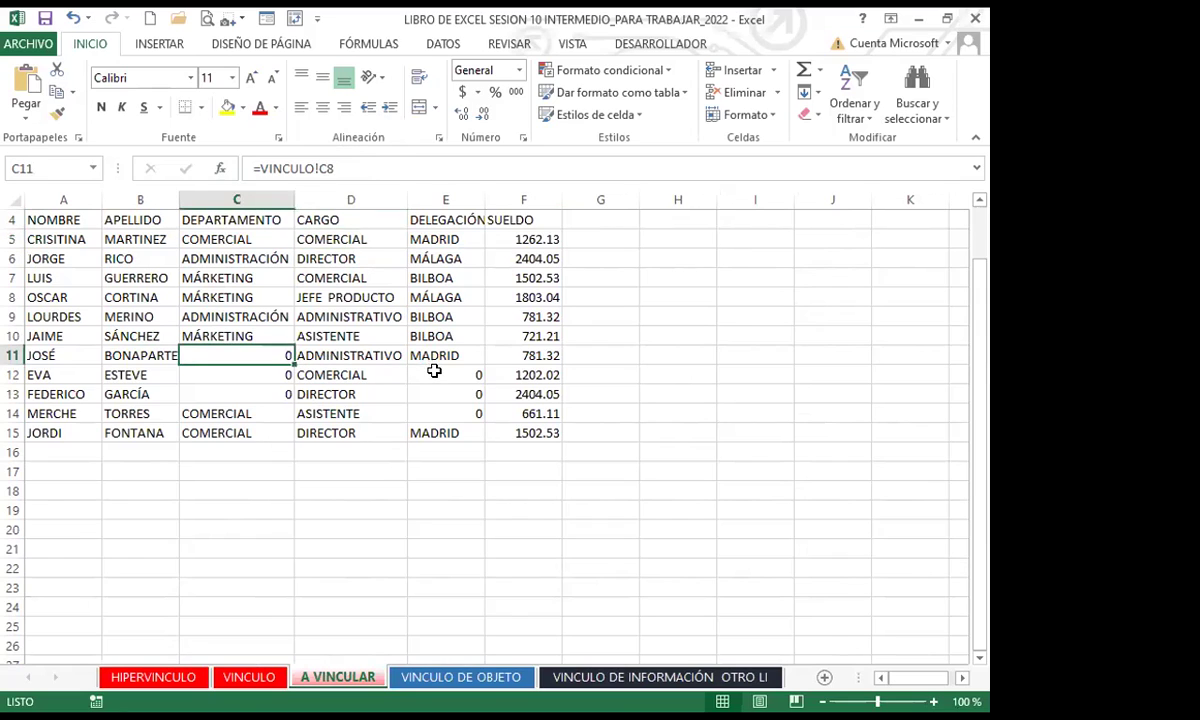
{"action": "left_click", "coordinate": [434, 374]}
{"action": "left_click", "coordinate": [434, 399]}
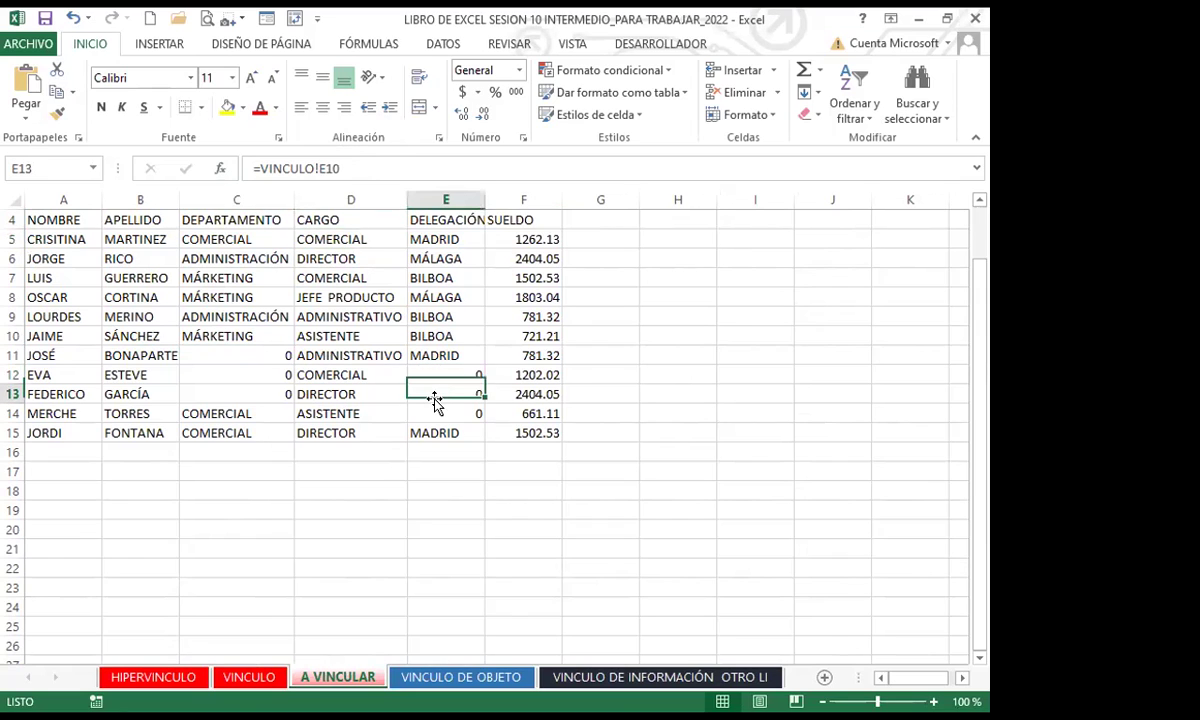
{"action": "left_click", "coordinate": [239, 354]}
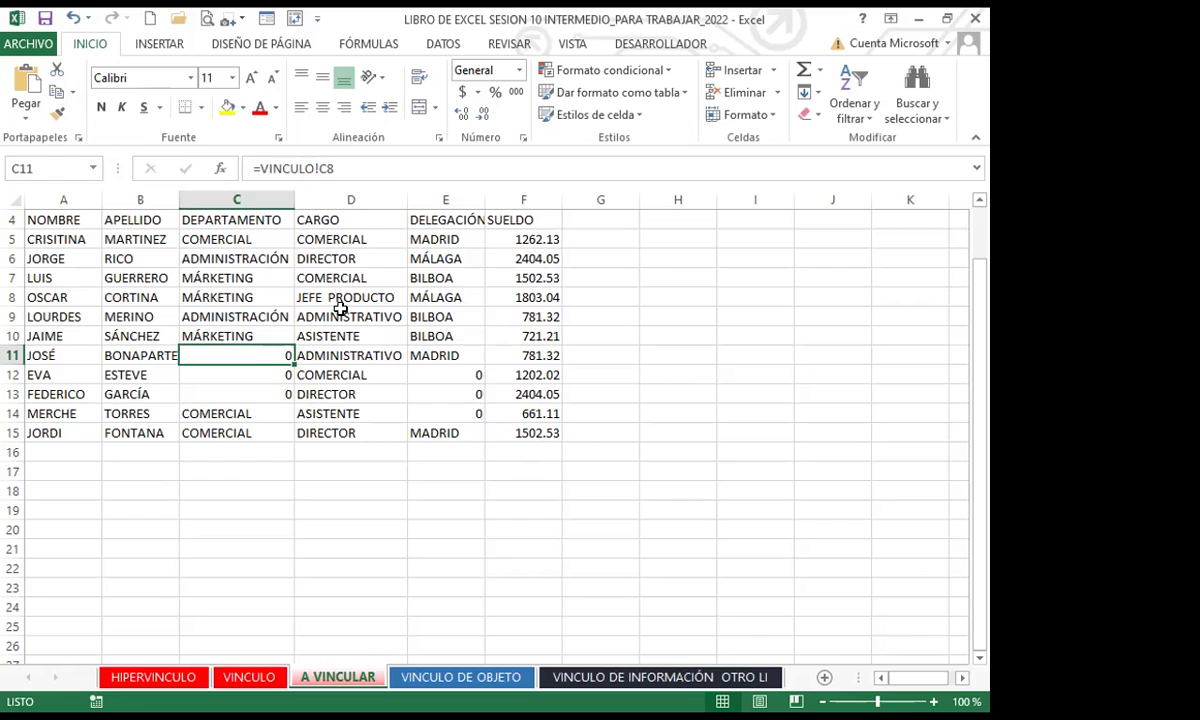
{"action": "left_click", "coordinate": [238, 410], "text": "shift"}
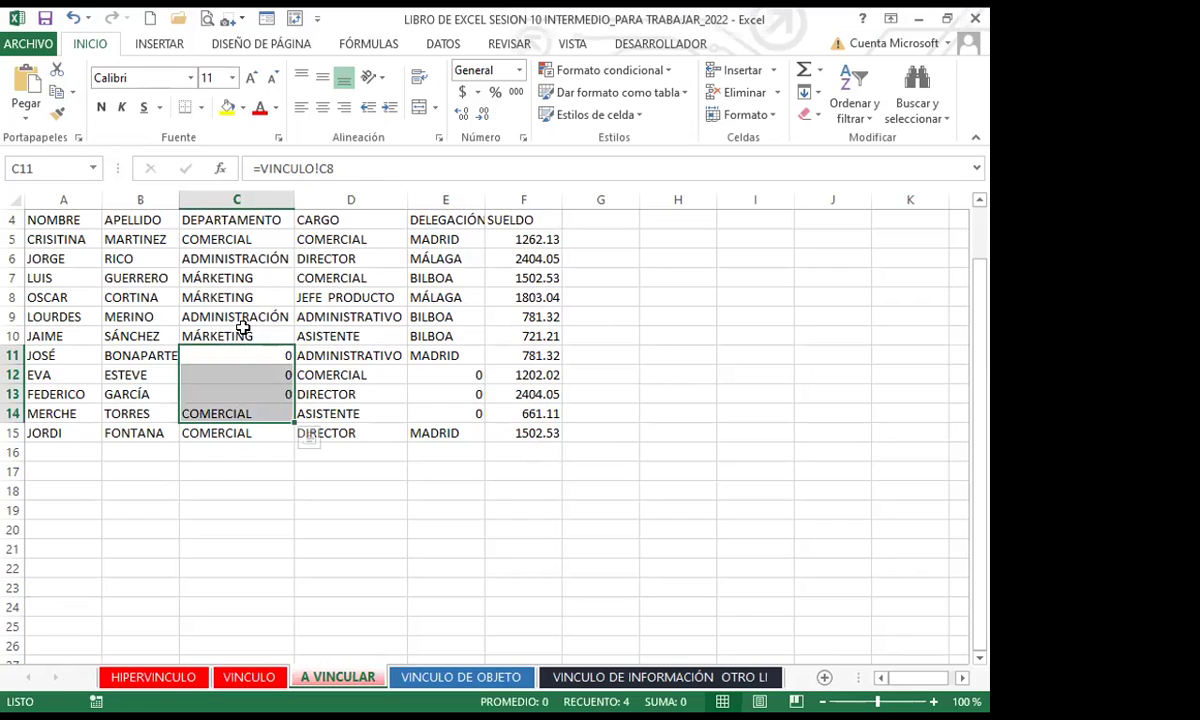
- Undo both deletions on the VINCULO sheet, and check the linked table on A VINCULAR again
{"action": "left_click", "coordinate": [249, 677]}
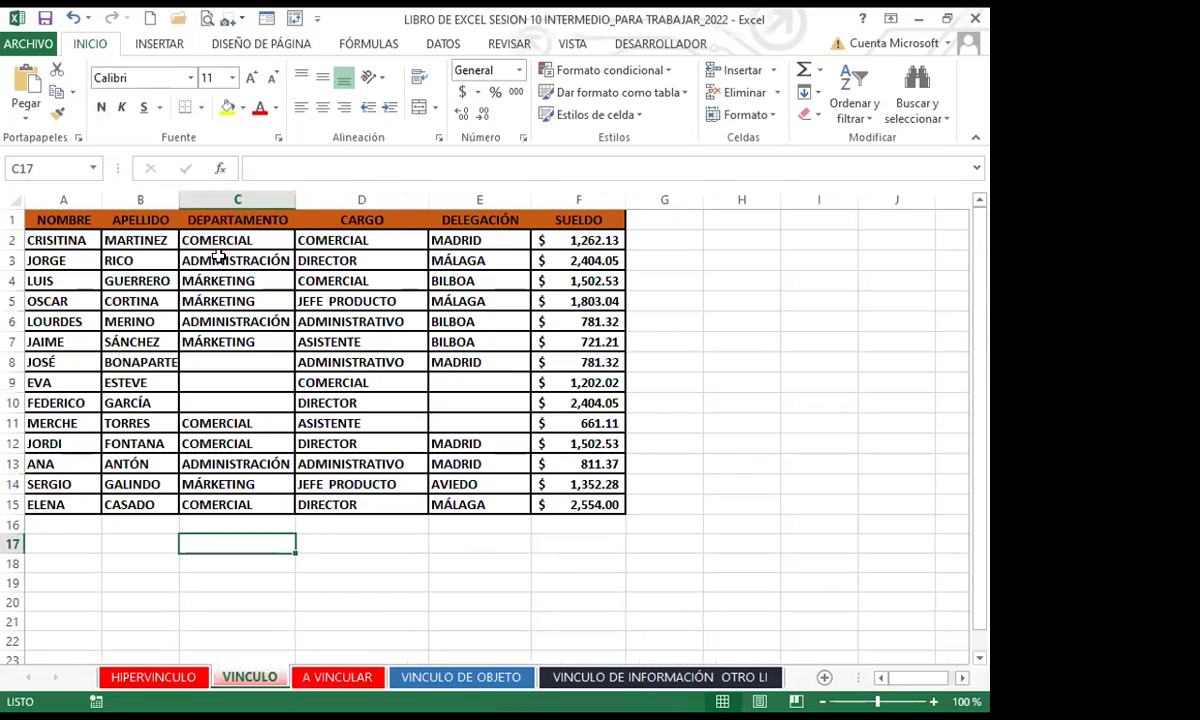
{"action": "left_click", "coordinate": [74, 18]}
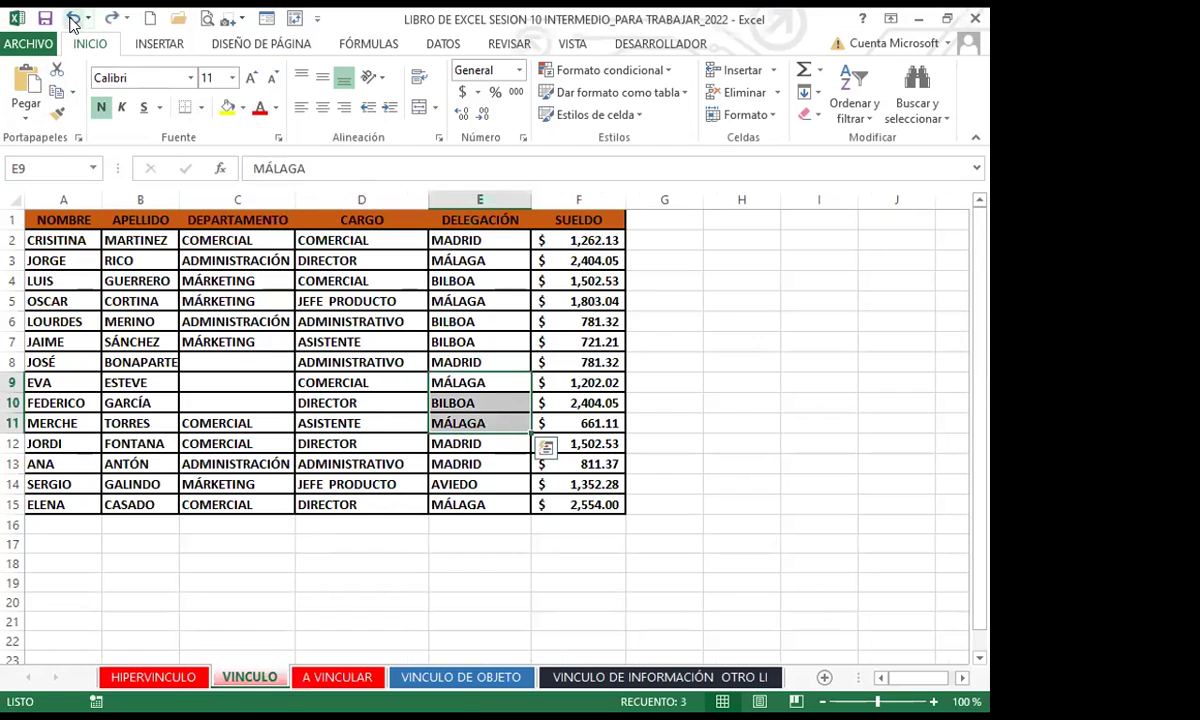
{"action": "left_click", "coordinate": [74, 18]}
{"action": "left_click", "coordinate": [328, 678]}
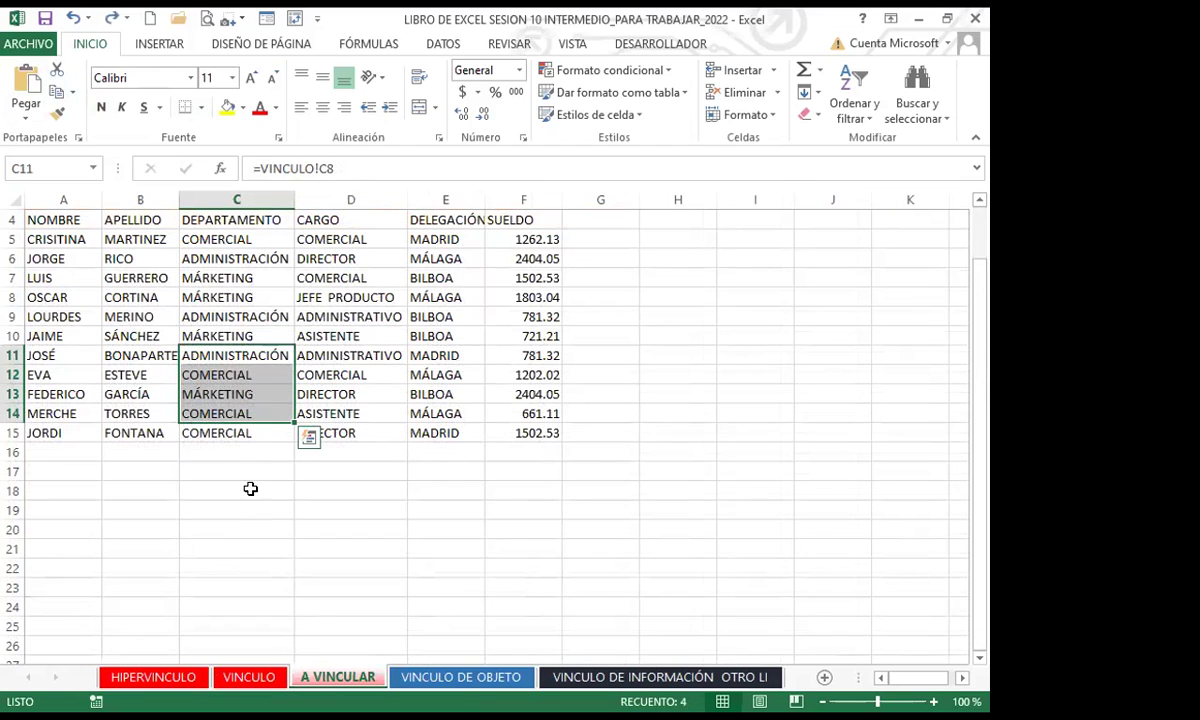
{"action": "left_click", "coordinate": [268, 432]}
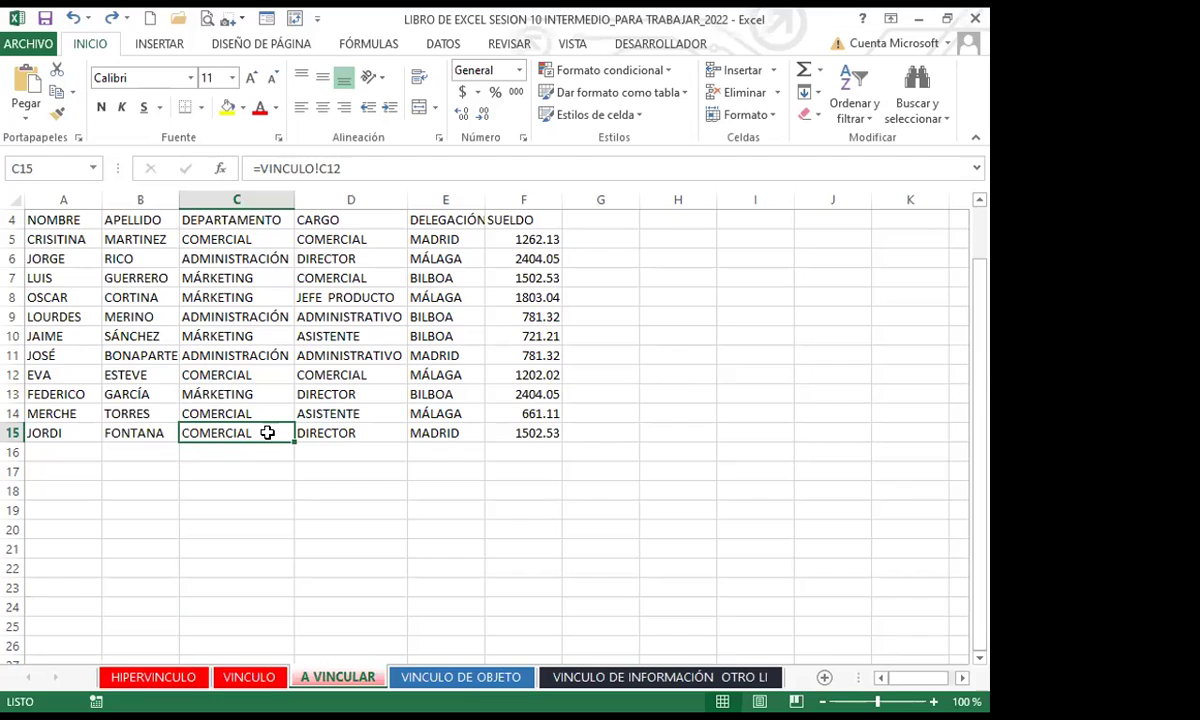
- Enter the link formula =VINCULO!A2 in A18, below the linked table on A VINCULAR
{"action": "left_click", "coordinate": [64, 491]}
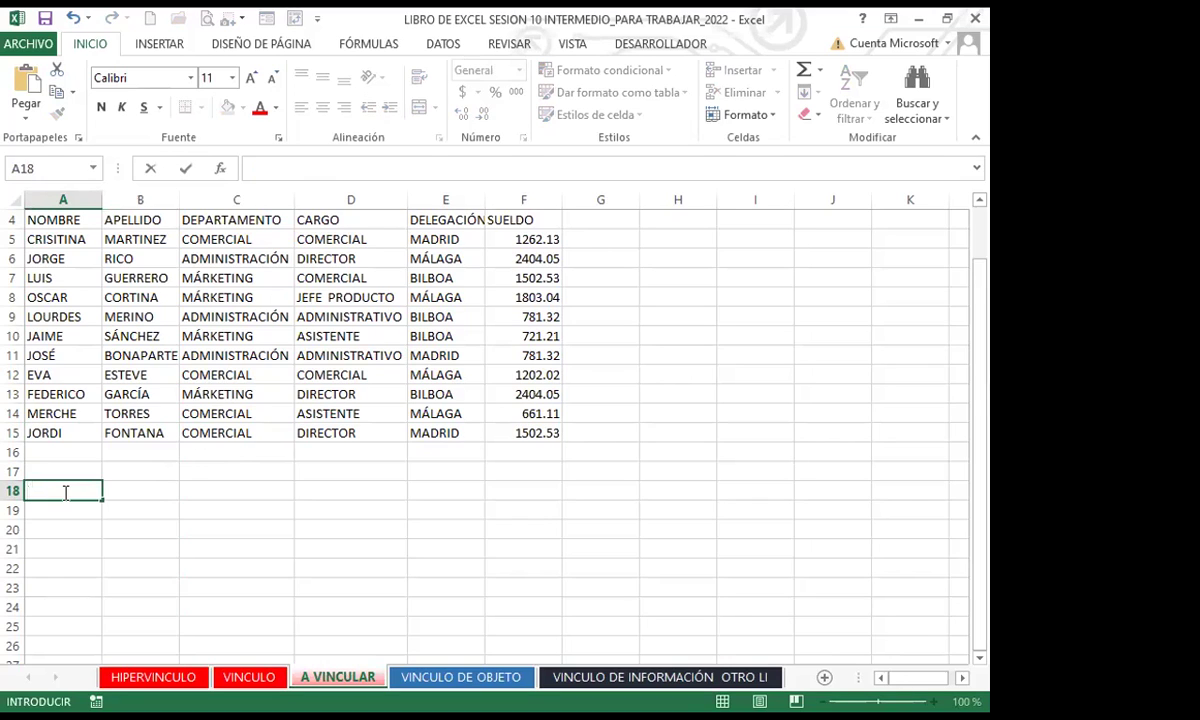
{"action": "type", "text": "="}
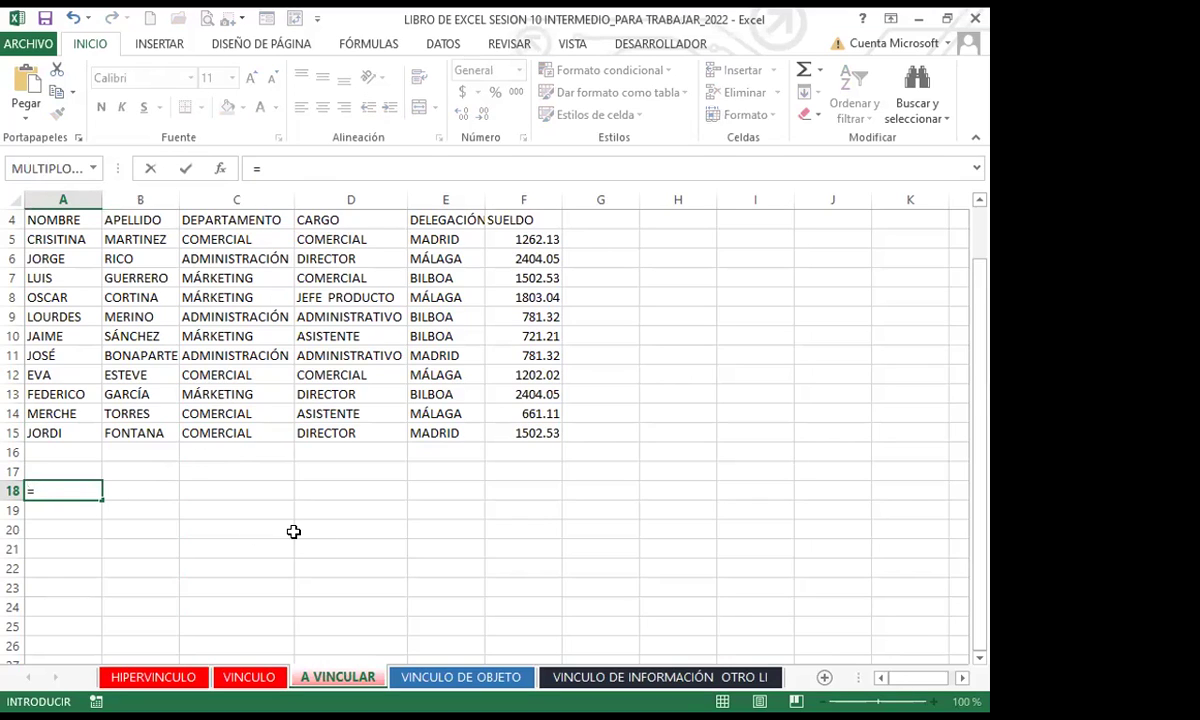
{"action": "type", "text": "VINCULO!"}
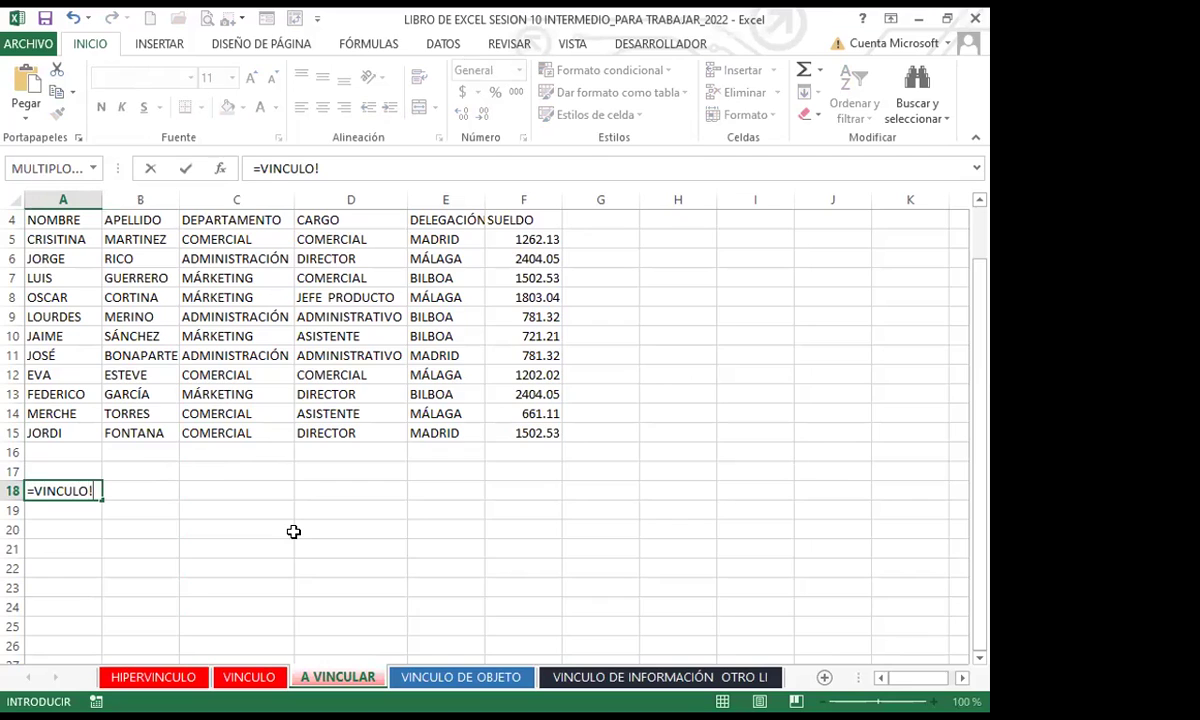
{"action": "type", "text": "A2"}
{"action": "key", "text": "Return"}
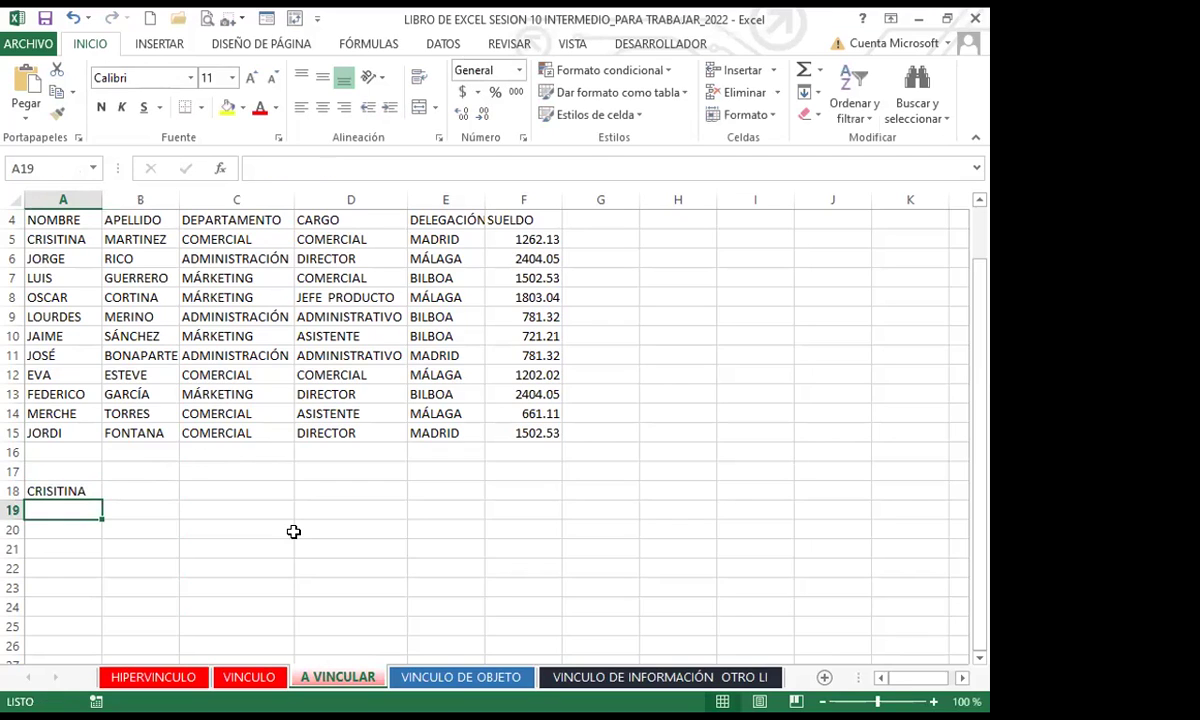
- Change the link formula in A18 to =VINCULO!A1
{"action": "left_click", "coordinate": [44, 489]}
{"action": "left_click", "coordinate": [345, 165]}
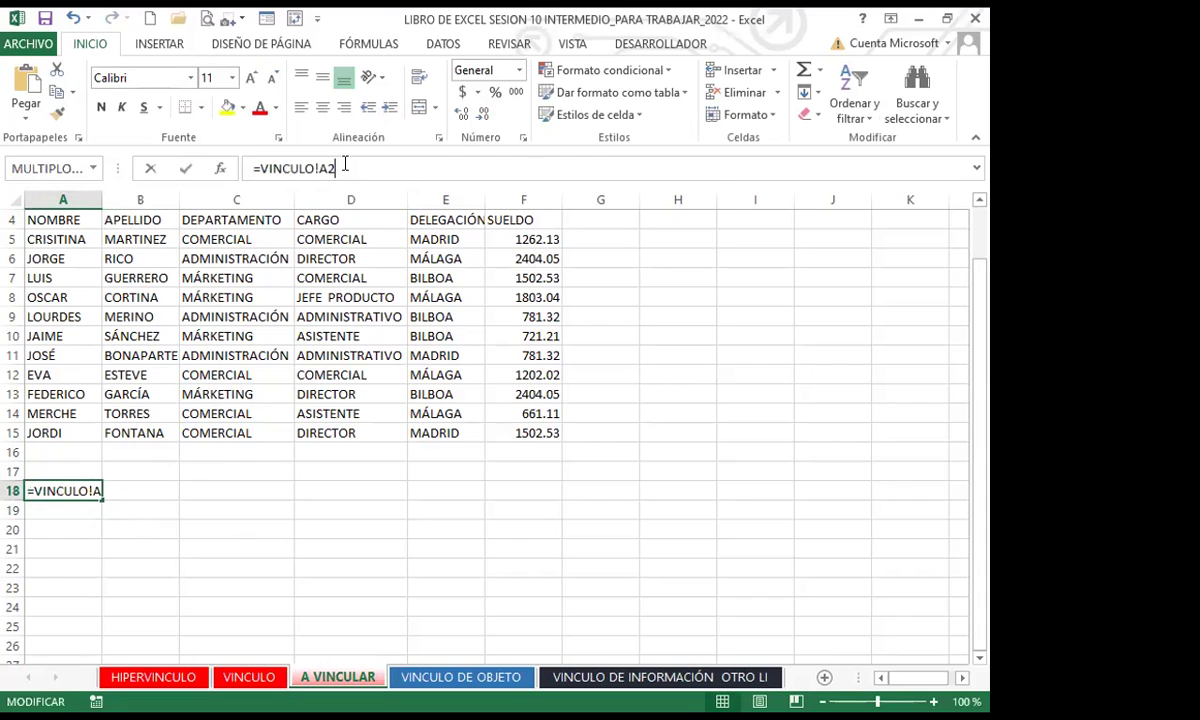
{"action": "key", "text": "BackSpace"}
{"action": "type", "text": "4"}
{"action": "key", "text": "Return"}
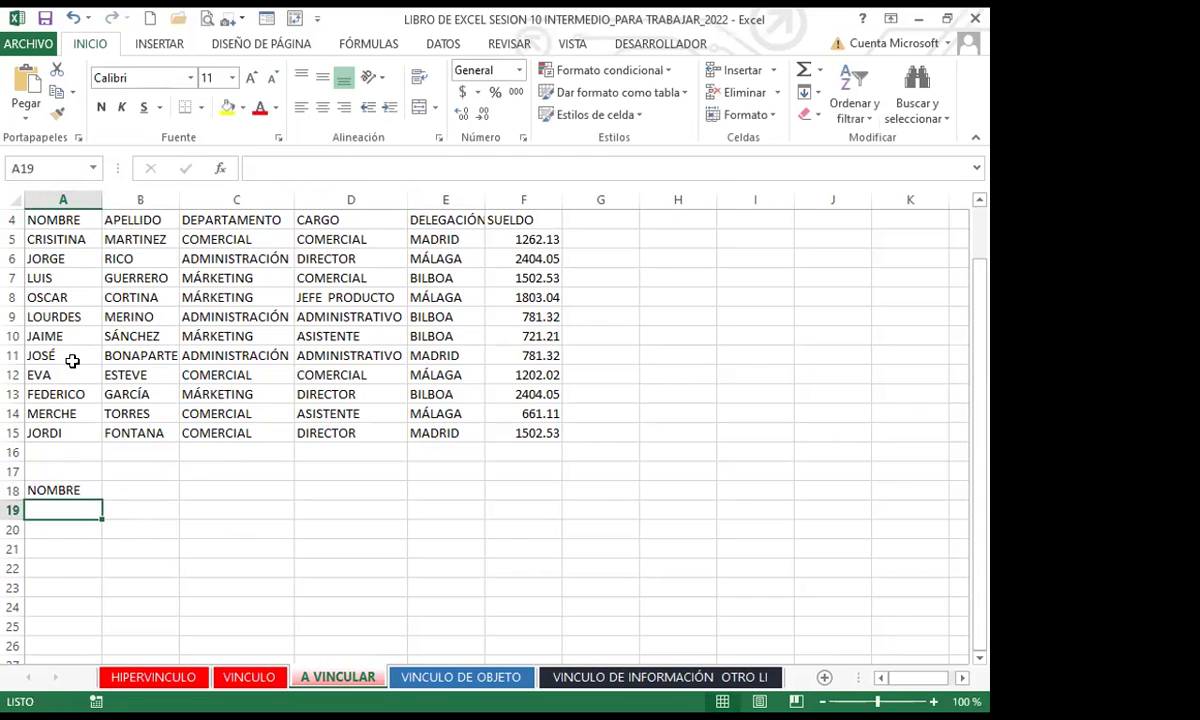
- Fill the A18 link formula down to row 32 and across to column F
{"action": "left_click", "coordinate": [75, 491]}
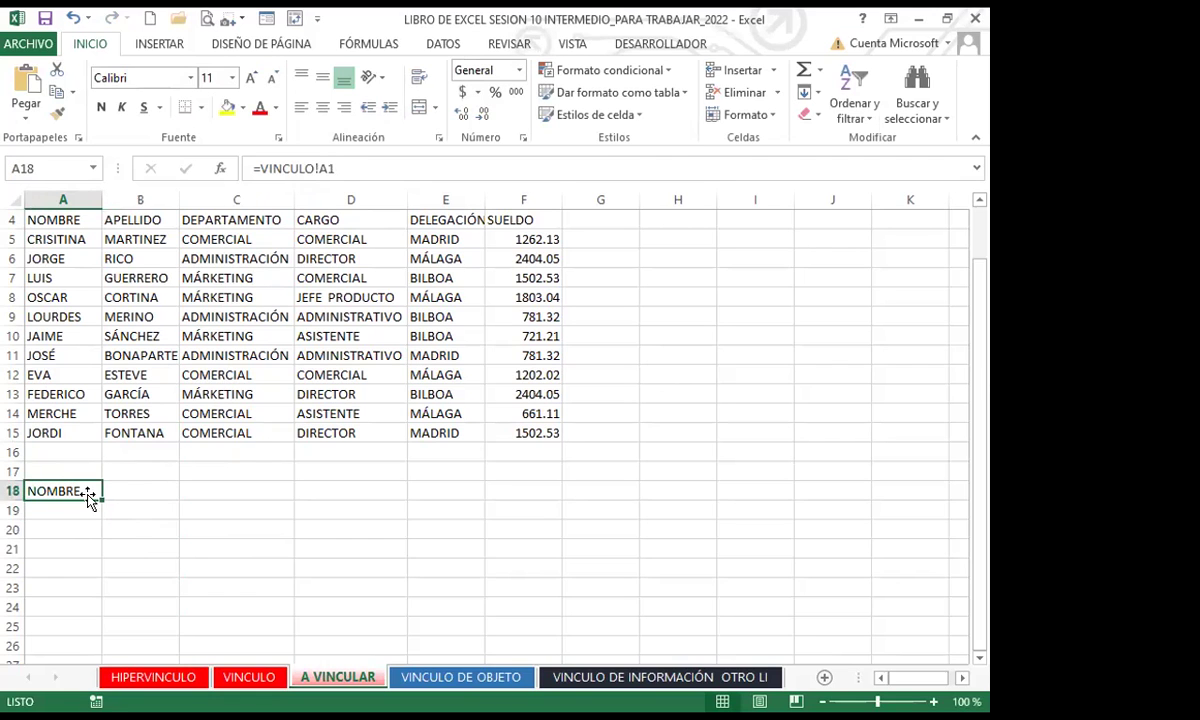
{"action": "left_click_drag", "start_coordinate": [88, 495], "coordinate": [74, 610]}
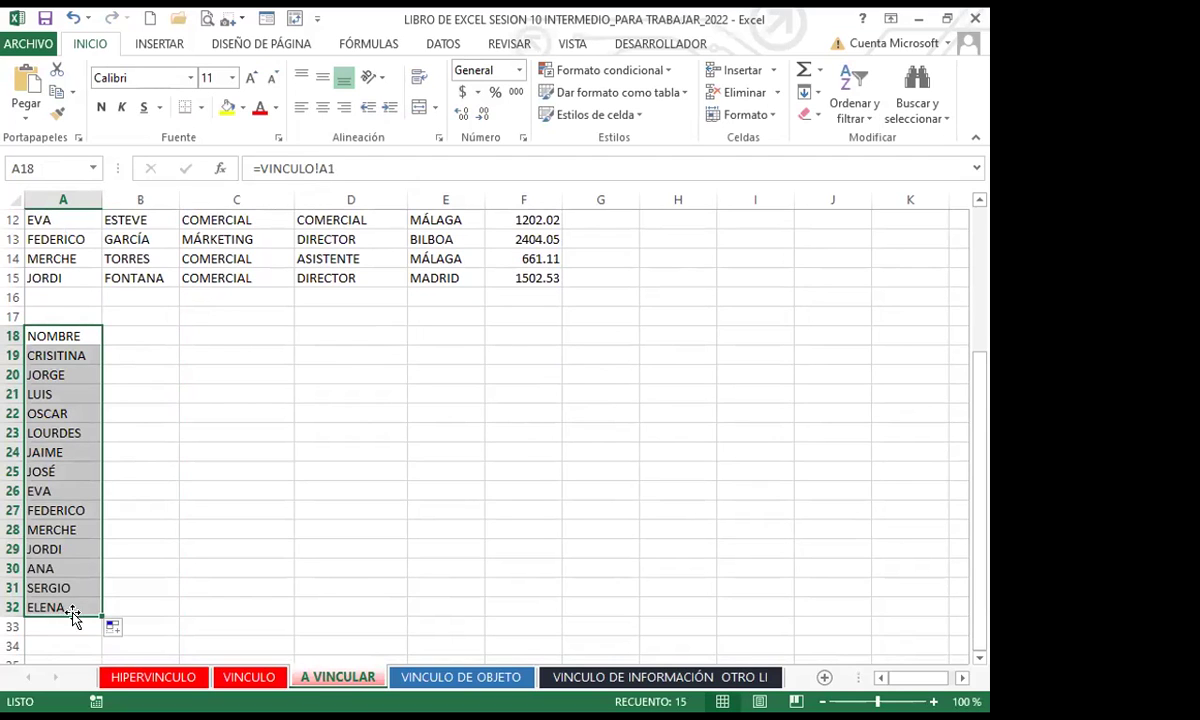
{"action": "scroll", "coordinate": [94, 570], "scroll_direction": "up", "scroll_amount": 1}
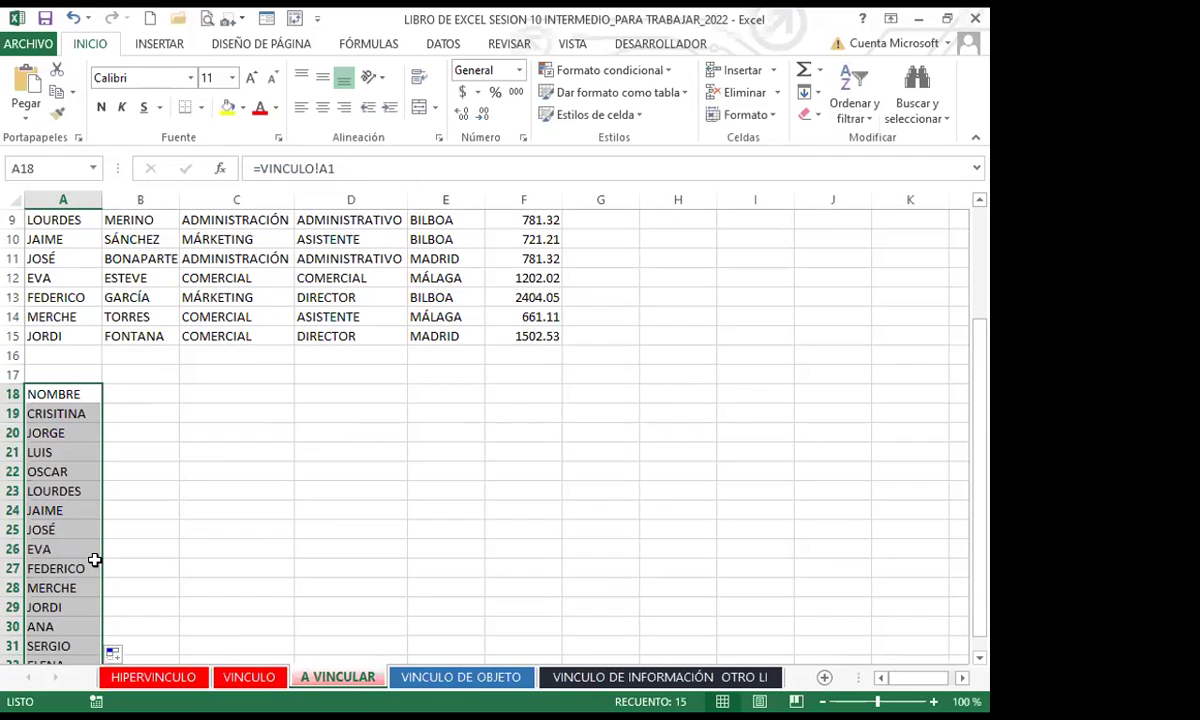
{"action": "scroll", "coordinate": [94, 560], "scroll_direction": "down", "scroll_amount": 1}
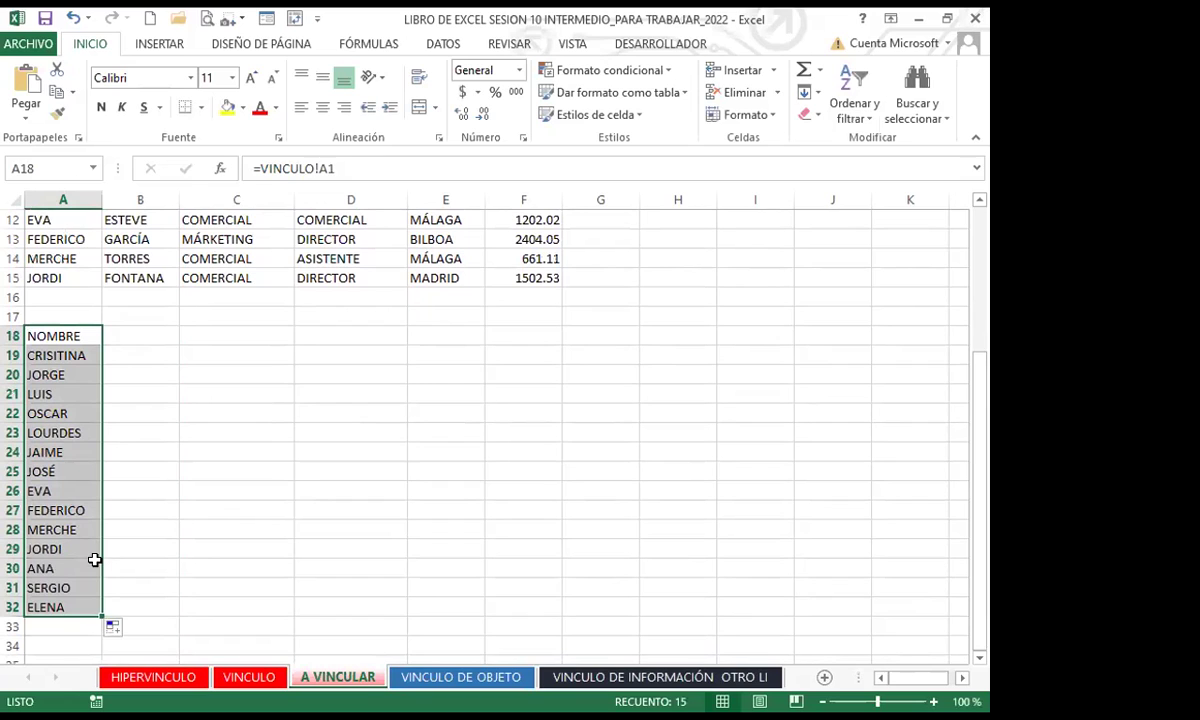
{"action": "left_click_drag", "start_coordinate": [98, 612], "coordinate": [533, 578]}
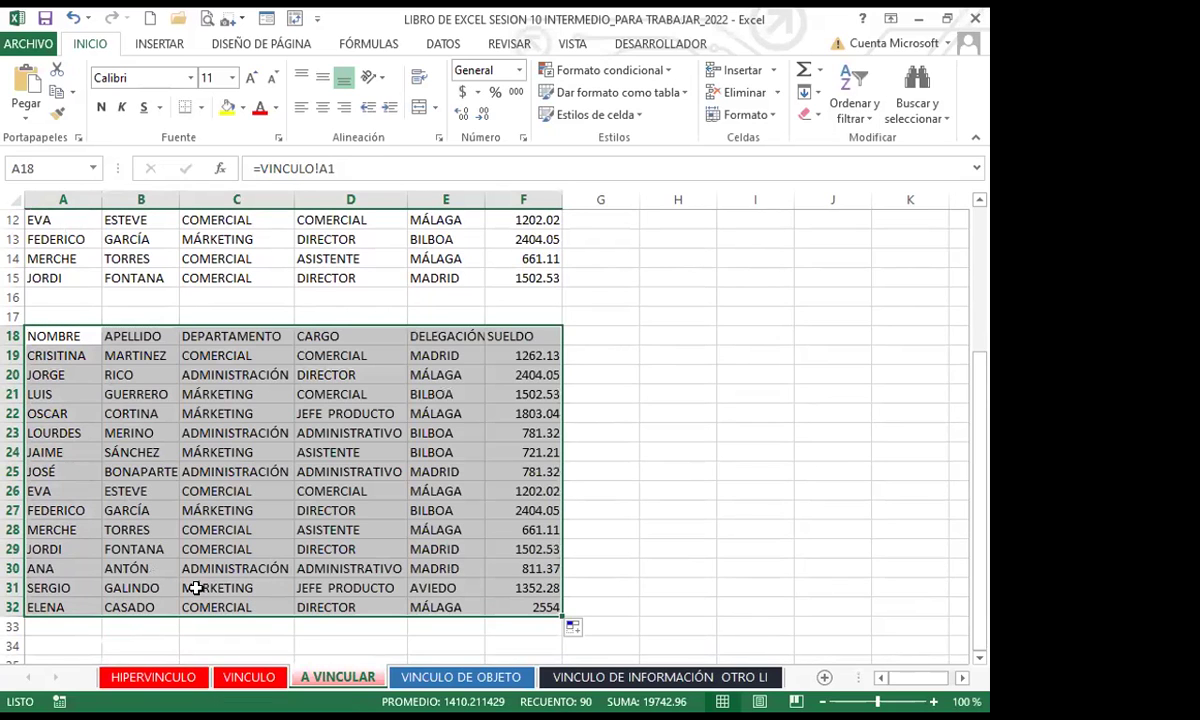
- Delete the empty rows 1 to 3 above the first linked table
{"action": "scroll", "coordinate": [81, 572], "scroll_direction": "up", "scroll_amount": 4}
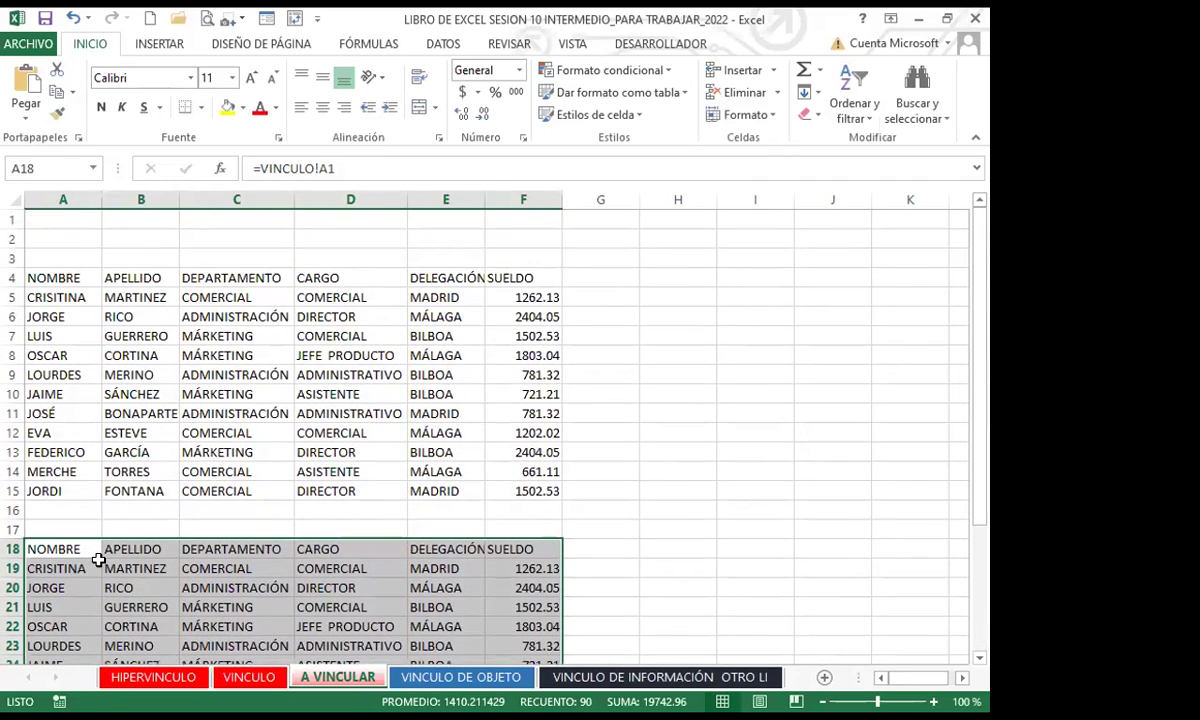
{"action": "left_click_drag", "start_coordinate": [14, 216], "coordinate": [14, 262]}
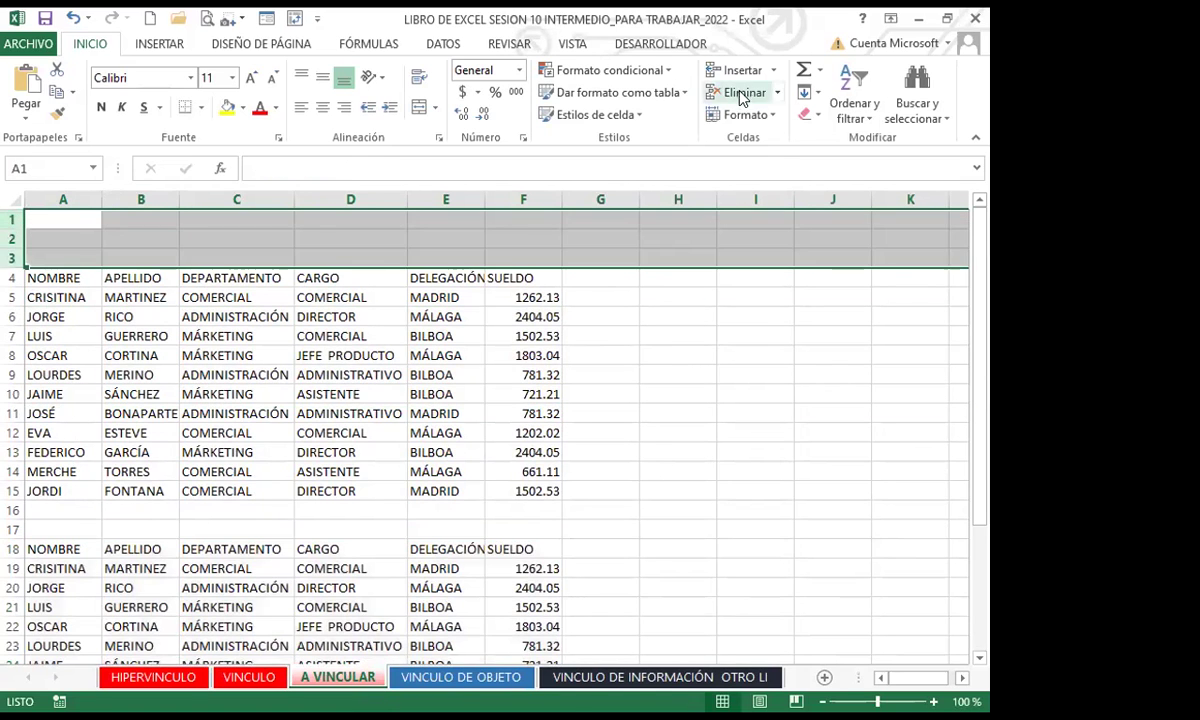
{"action": "left_click", "coordinate": [718, 92]}
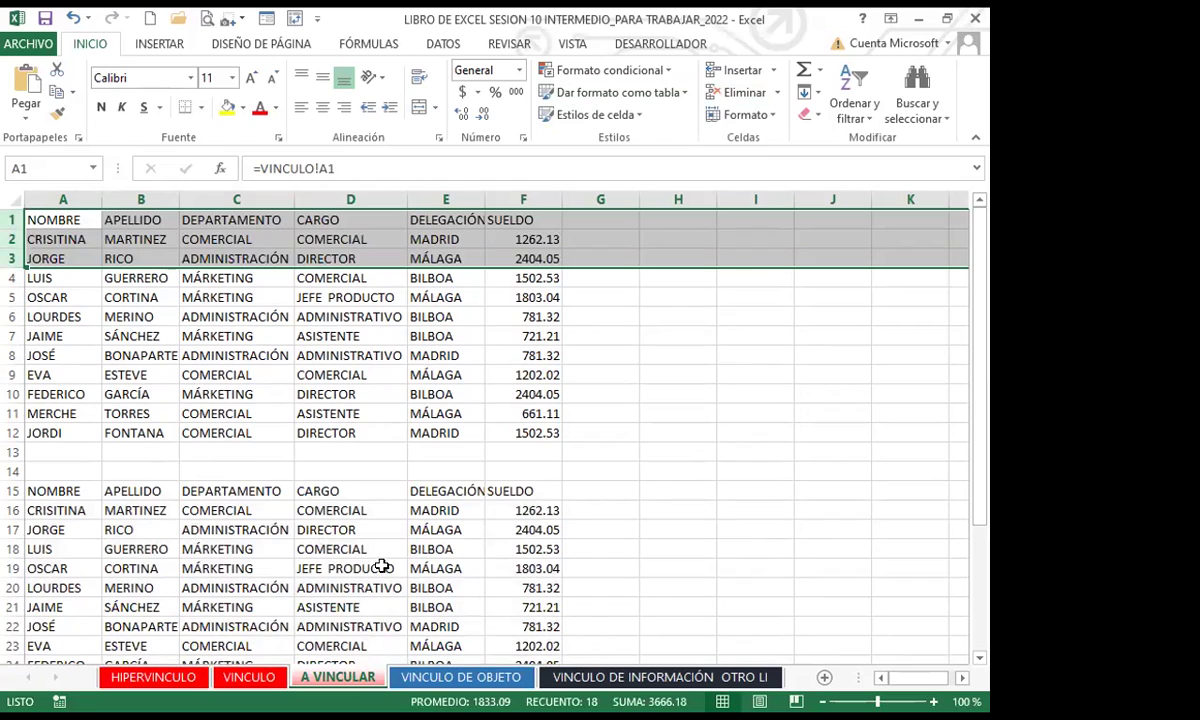
{"action": "left_click", "coordinate": [410, 549]}
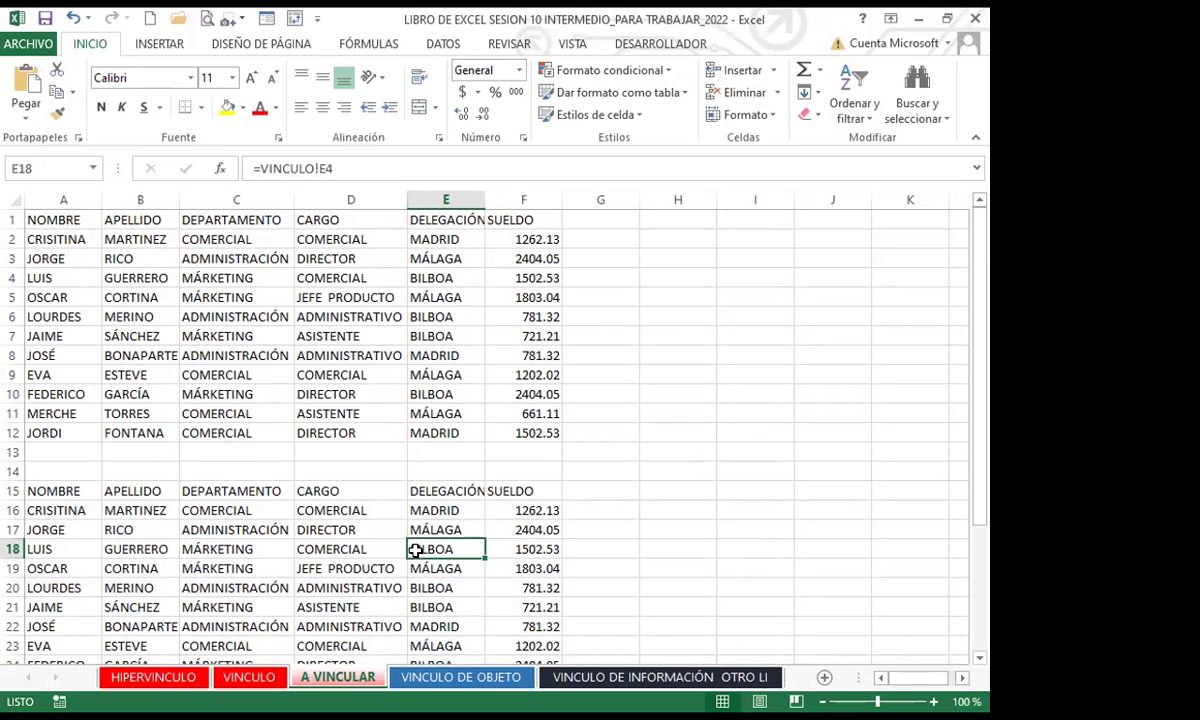
- Copy the table A1:F15 from the VINCULO sheet, with H1 on A VINCULAR selected as the destination
{"action": "left_click", "coordinate": [679, 217]}
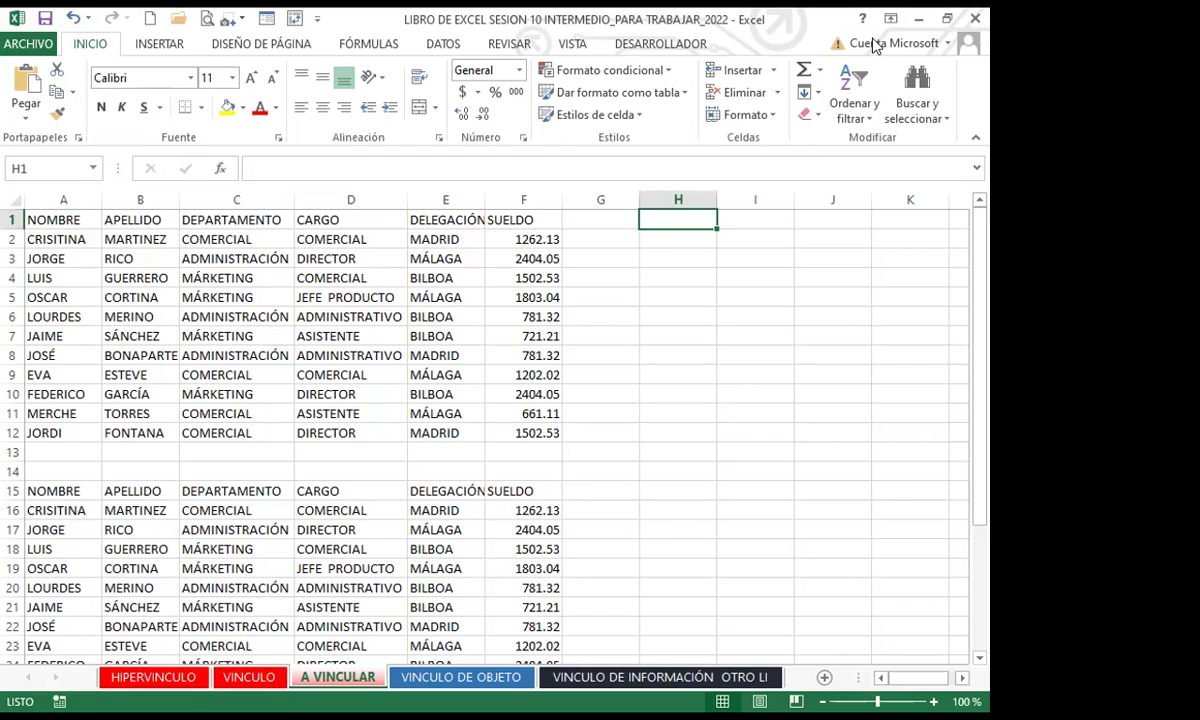
{"action": "left_click", "coordinate": [249, 677]}
{"action": "left_click_drag", "start_coordinate": [57, 222], "coordinate": [571, 501]}
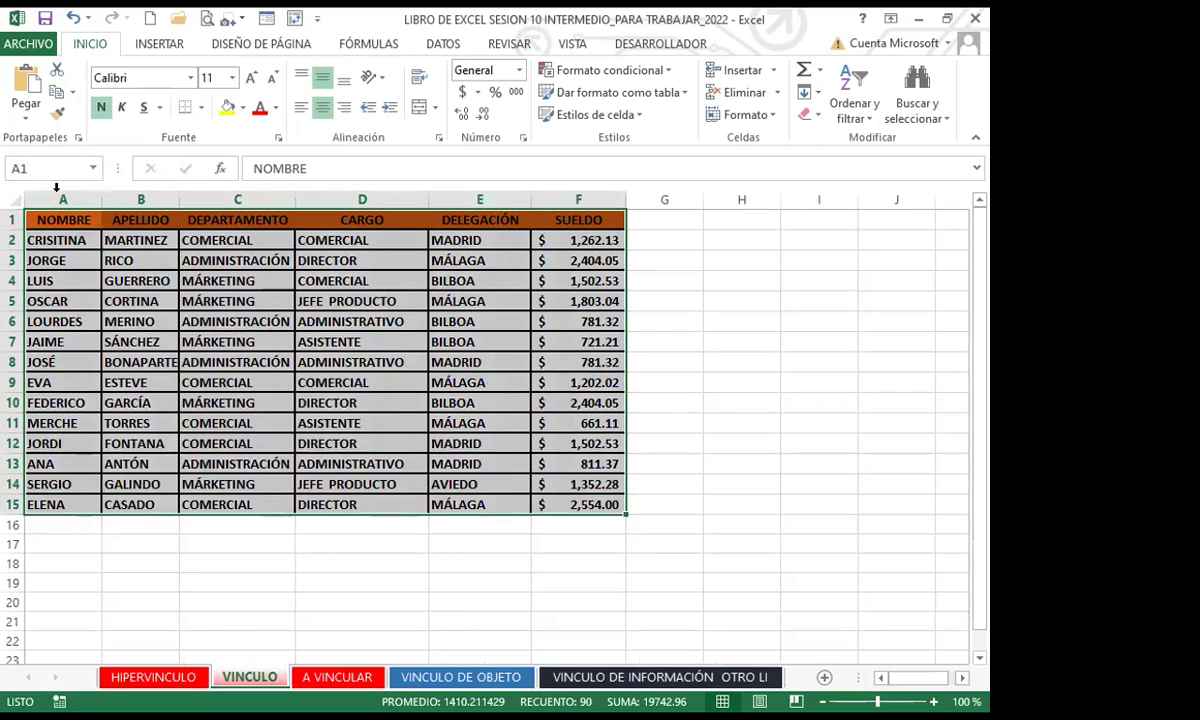
{"action": "left_click", "coordinate": [57, 95]}
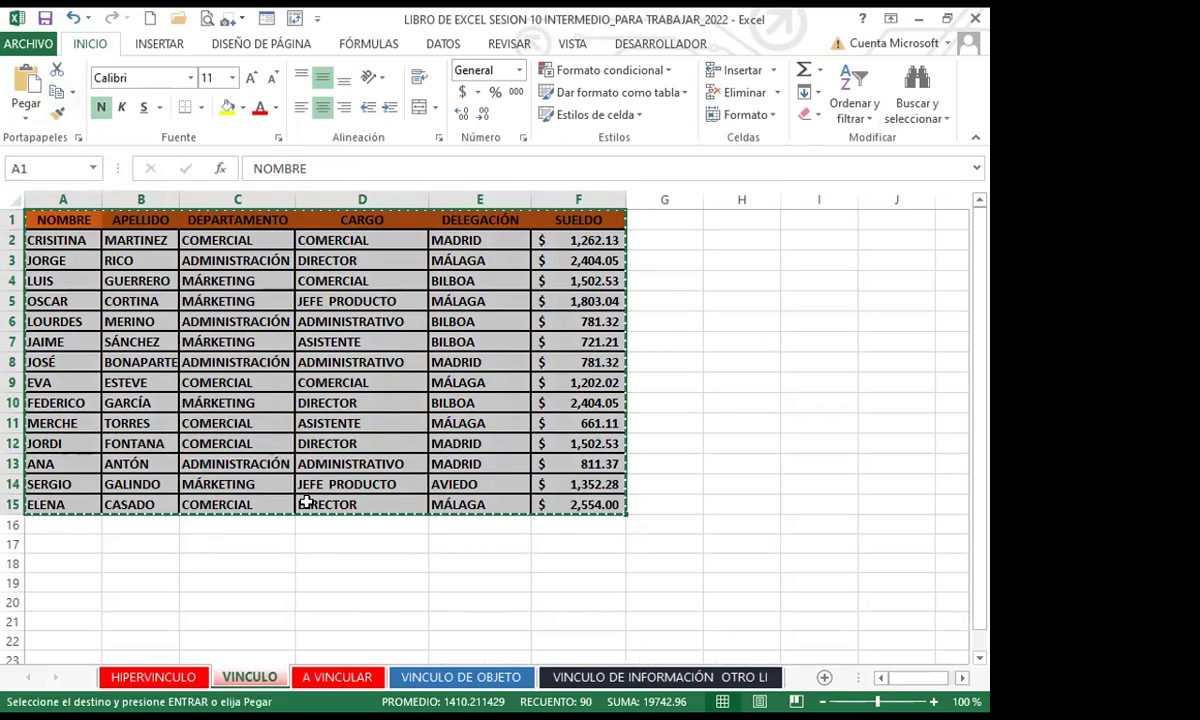
{"action": "left_click", "coordinate": [343, 678]}
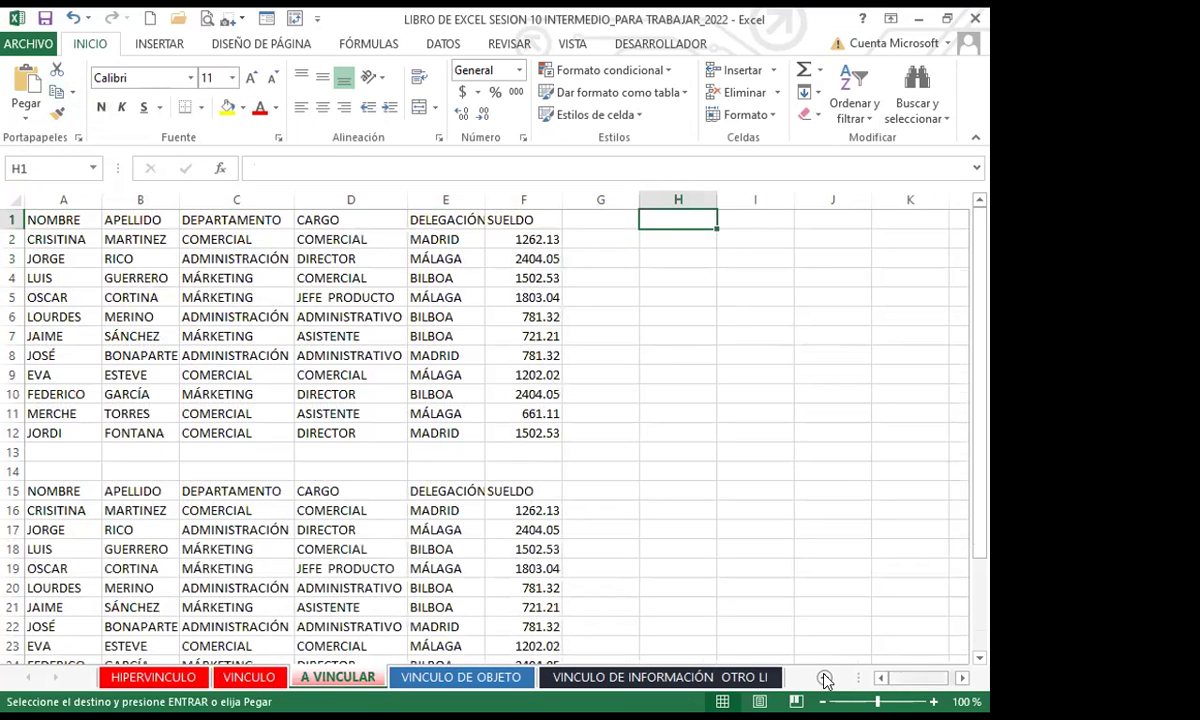
{"action": "left_click", "coordinate": [963, 681]}
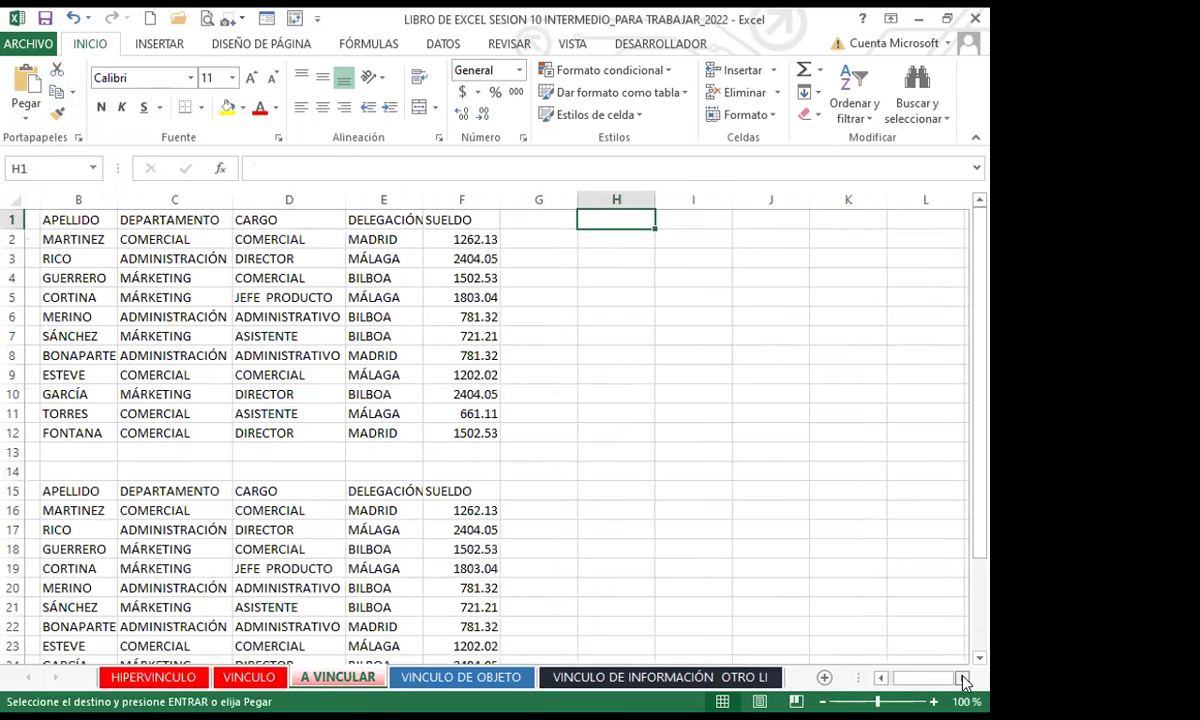
{"action": "left_click", "coordinate": [963, 681]}
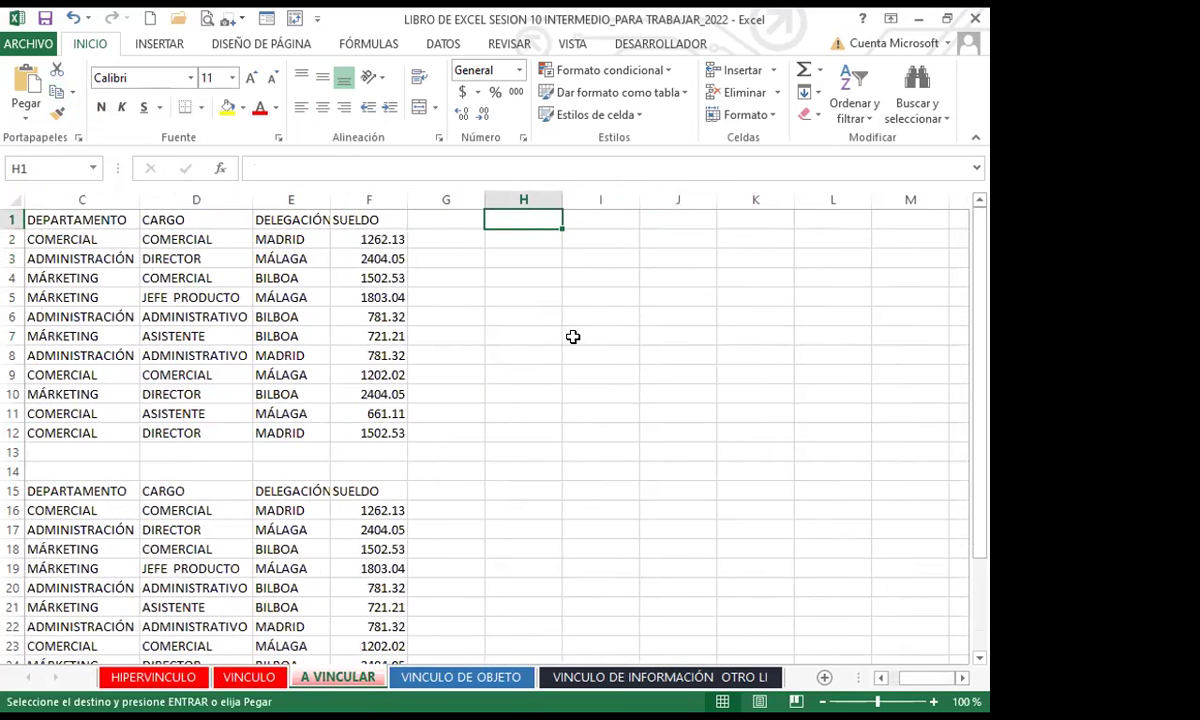
{"action": "left_click", "coordinate": [27, 118]}
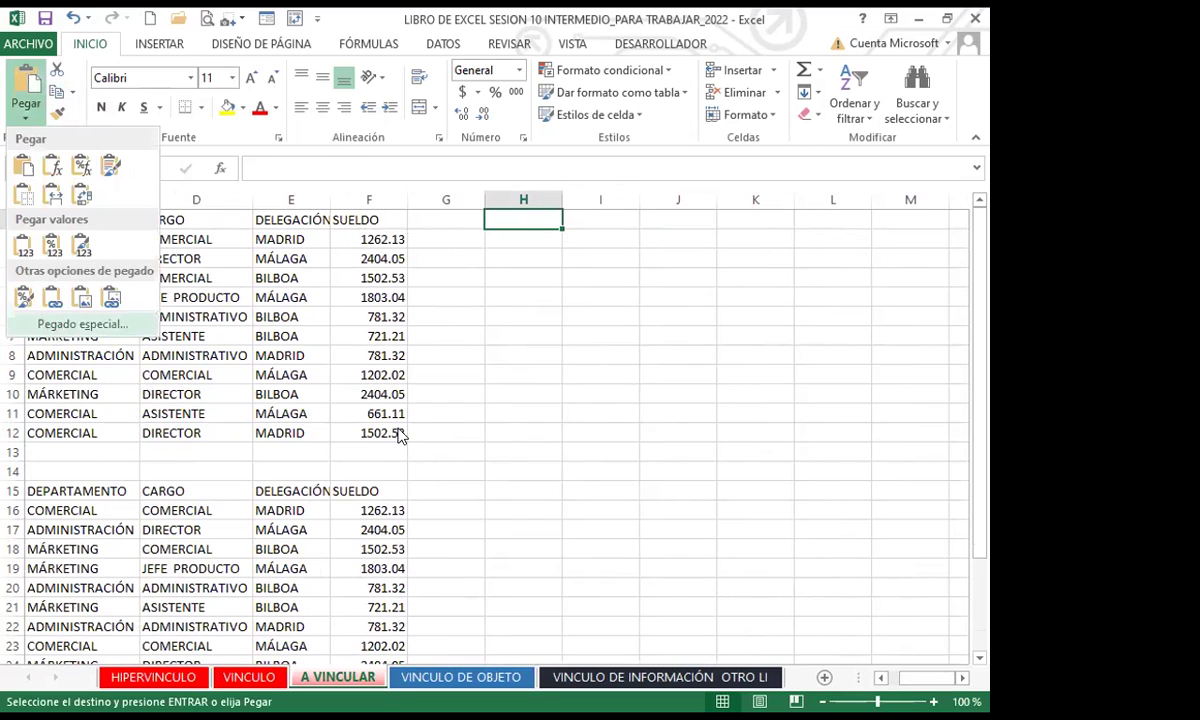
{"action": "key", "text": "Return"}
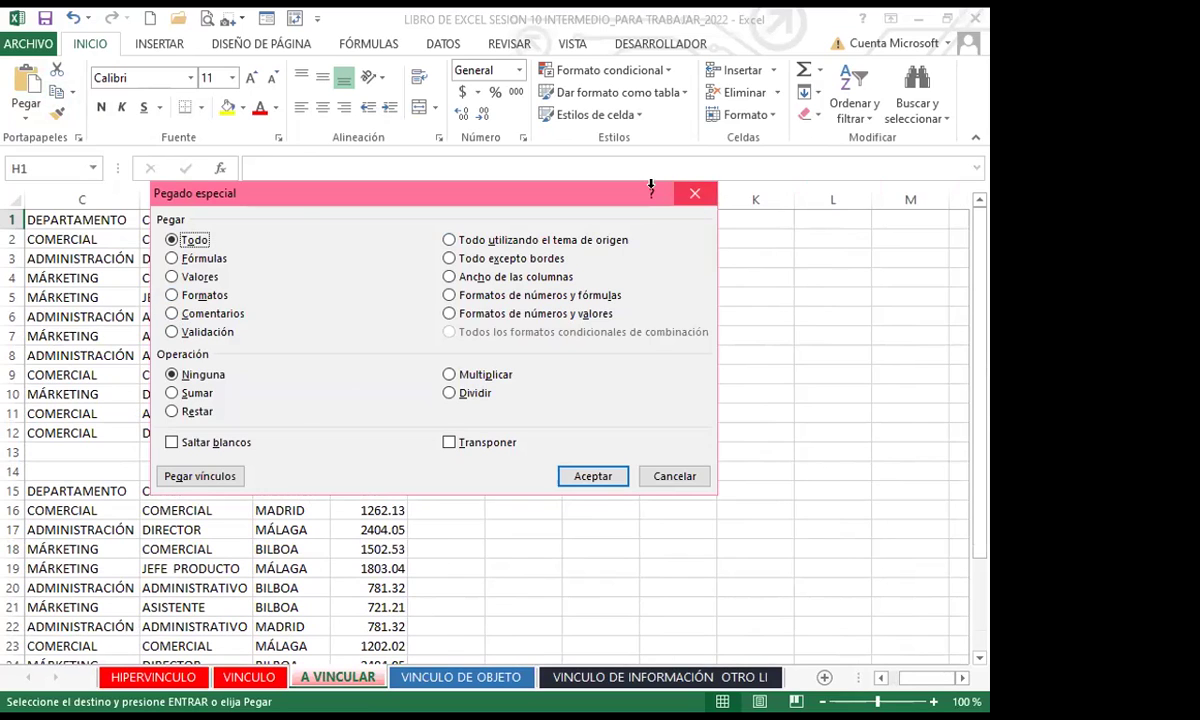
{"action": "left_click", "coordinate": [694, 193]}
- Paste the copied table as links starting at H1
{"action": "left_click", "coordinate": [26, 112]}
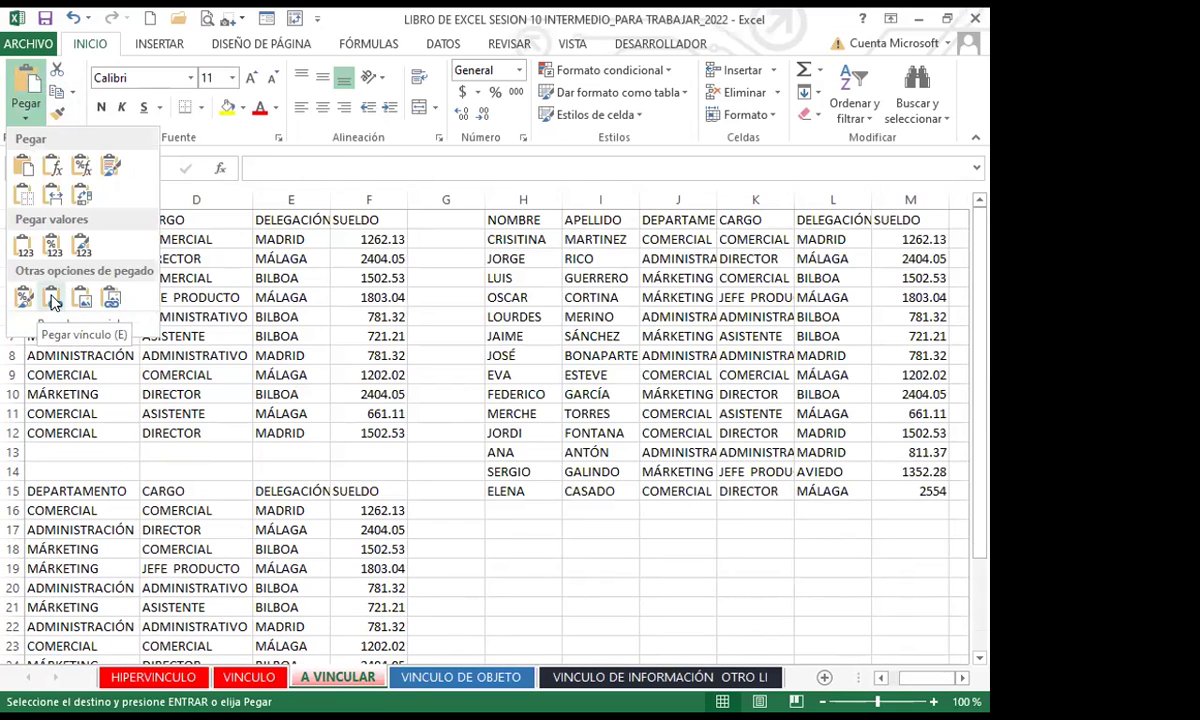
{"action": "left_click", "coordinate": [53, 300]}
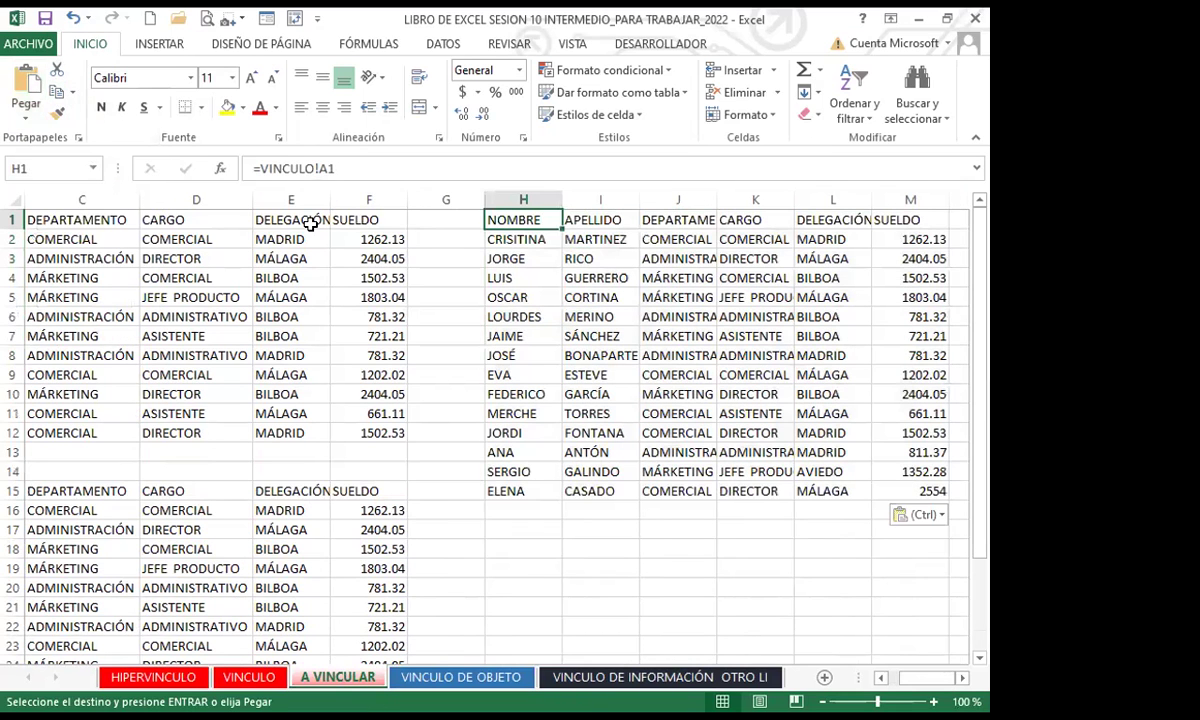
- Compare the link formulas in matching cells of the three linked tables on A VINCULAR
{"action": "left_click", "coordinate": [192, 278]}
{"action": "left_click", "coordinate": [192, 567]}
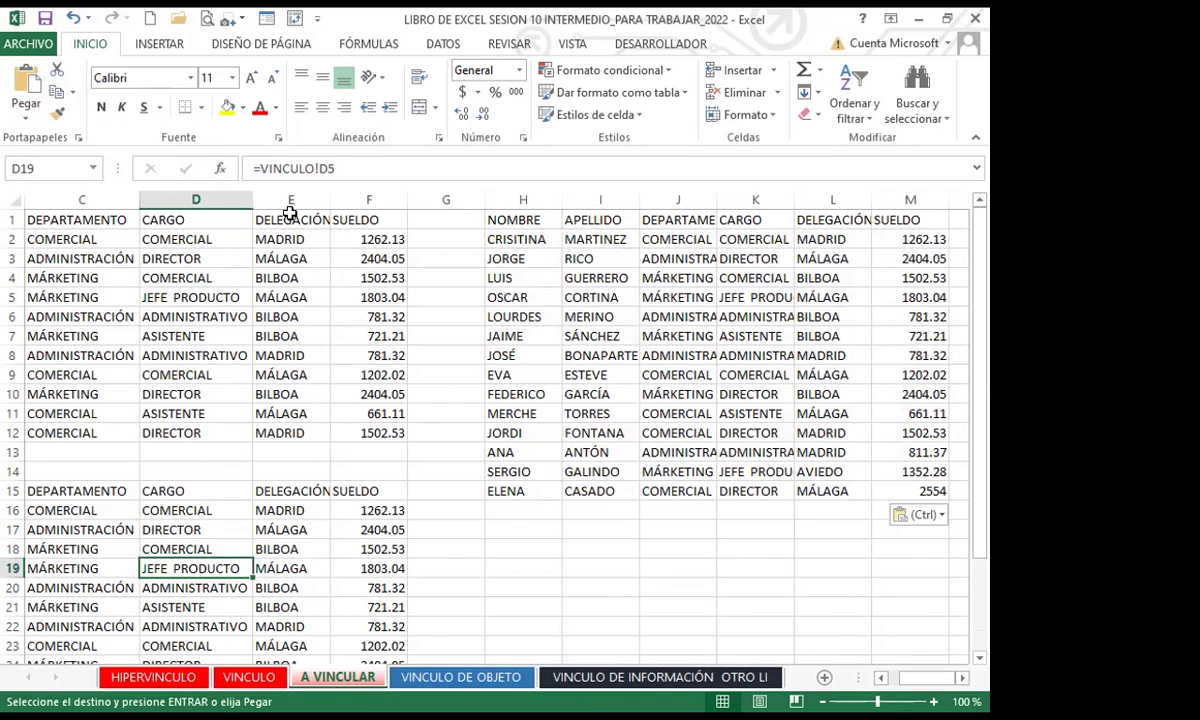
{"action": "left_click", "coordinate": [190, 219]}
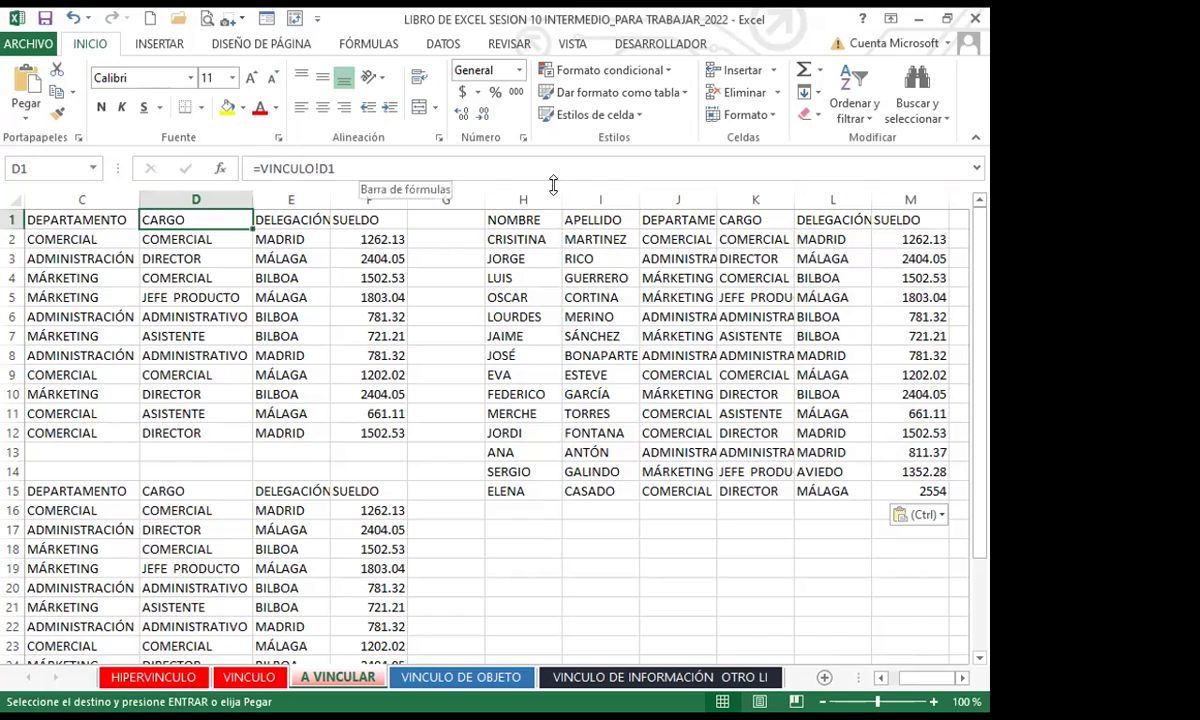
{"action": "left_click", "coordinate": [590, 221]}
{"action": "left_click", "coordinate": [512, 220]}
{"action": "left_click", "coordinate": [525, 316]}
{"action": "left_click", "coordinate": [263, 352]}
{"action": "left_click", "coordinate": [258, 586]}
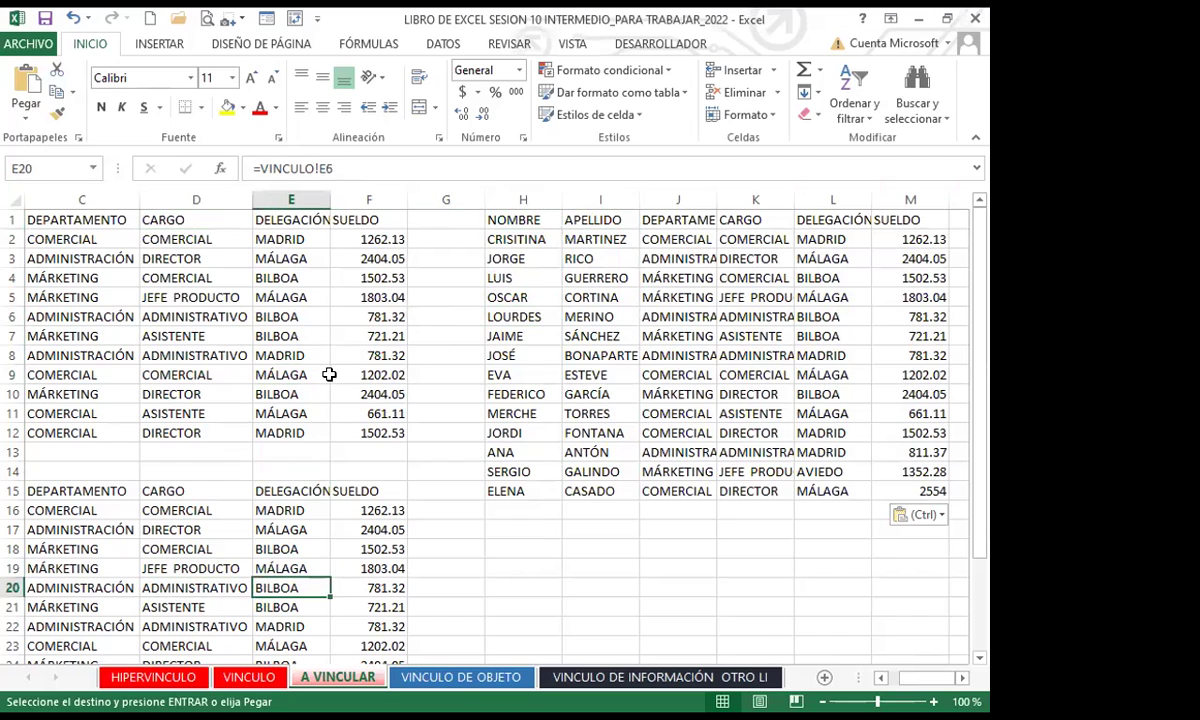
{"action": "left_click", "coordinate": [331, 374]}
{"action": "left_click", "coordinate": [512, 352]}
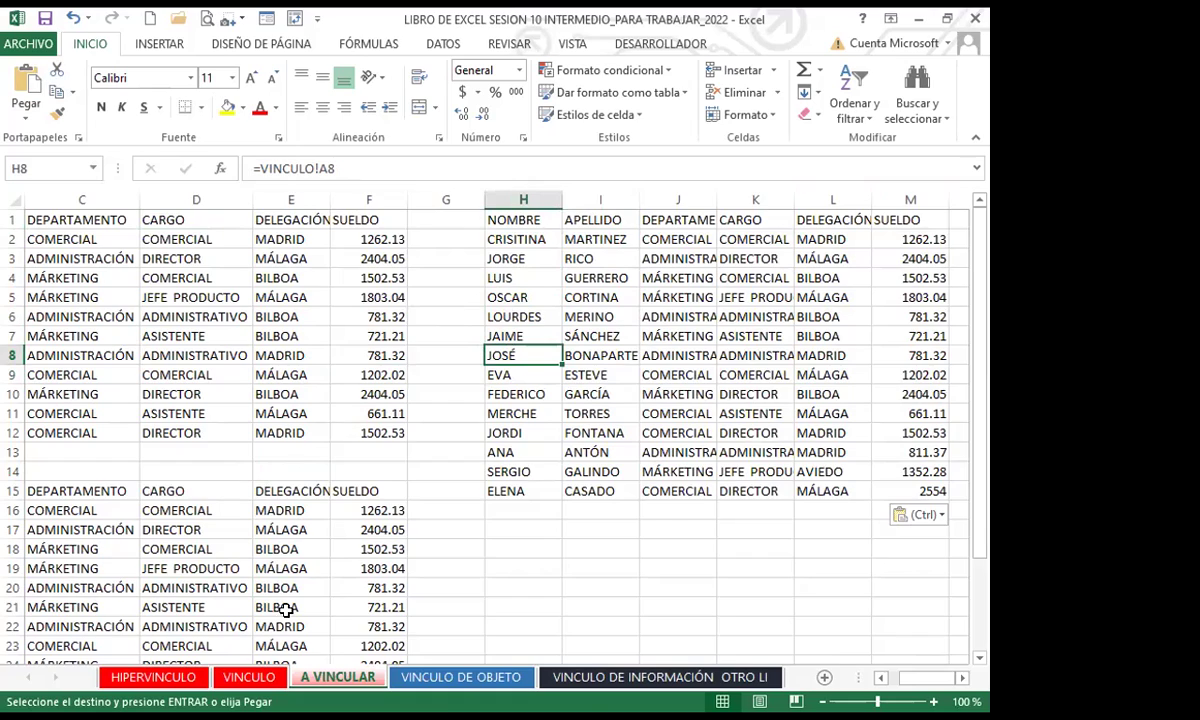
- Copy the formatting of the VINCULO table onto C1:F12 on A VINCULAR with Format Painter
{"action": "left_click", "coordinate": [249, 677]}
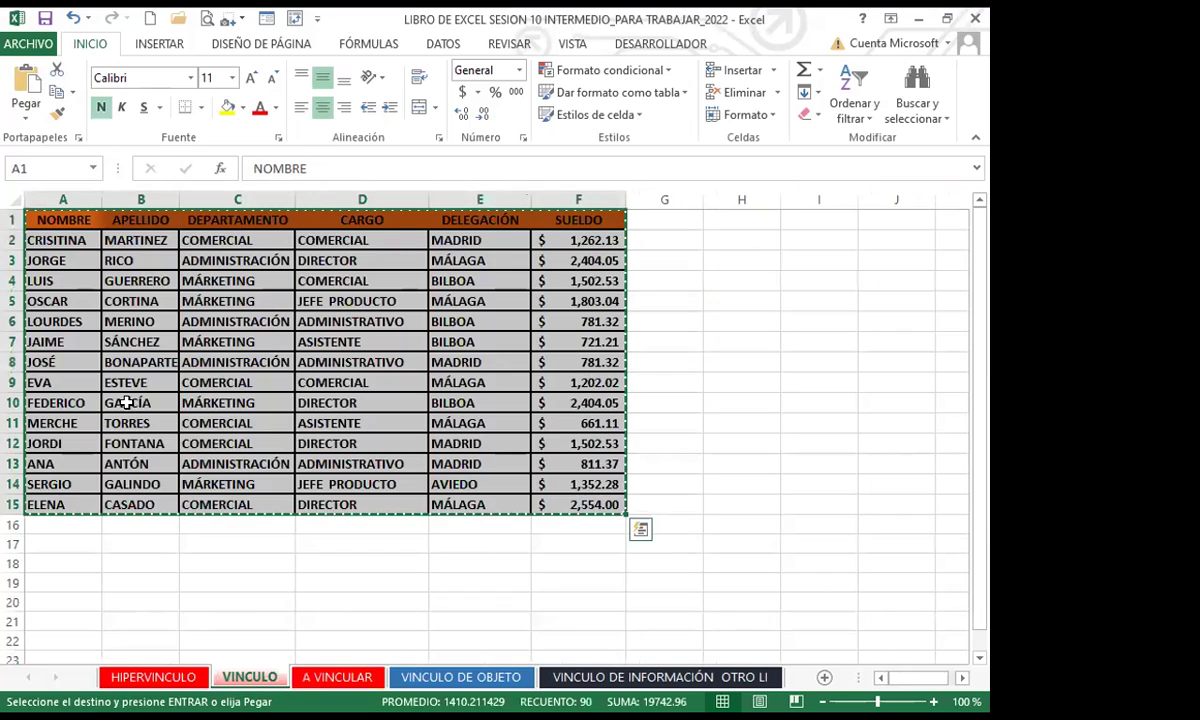
{"action": "left_click", "coordinate": [57, 113]}
{"action": "left_click", "coordinate": [322, 680]}
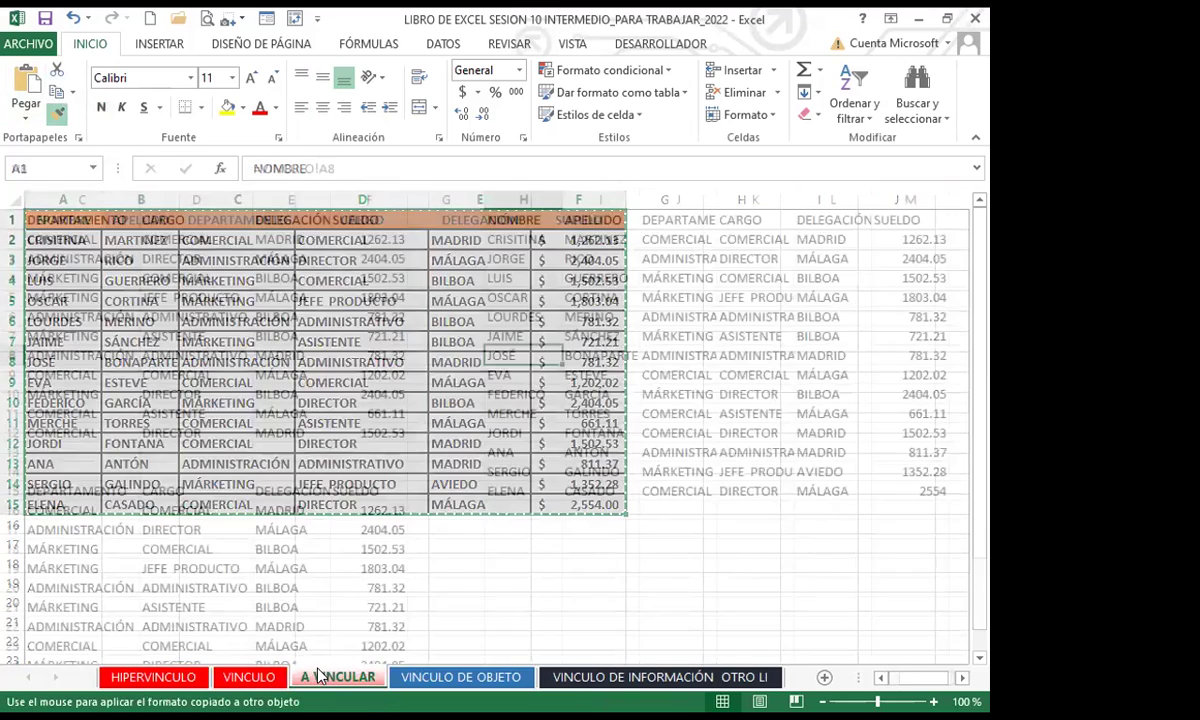
{"action": "mouse_move", "coordinate": [60, 221]}
{"action": "left_mouse_down"}
{"action": "mouse_move", "coordinate": [78, 218]}
{"action": "mouse_move", "coordinate": [370, 405]}
{"action": "mouse_move", "coordinate": [372, 440]}
{"action": "left_mouse_up"}
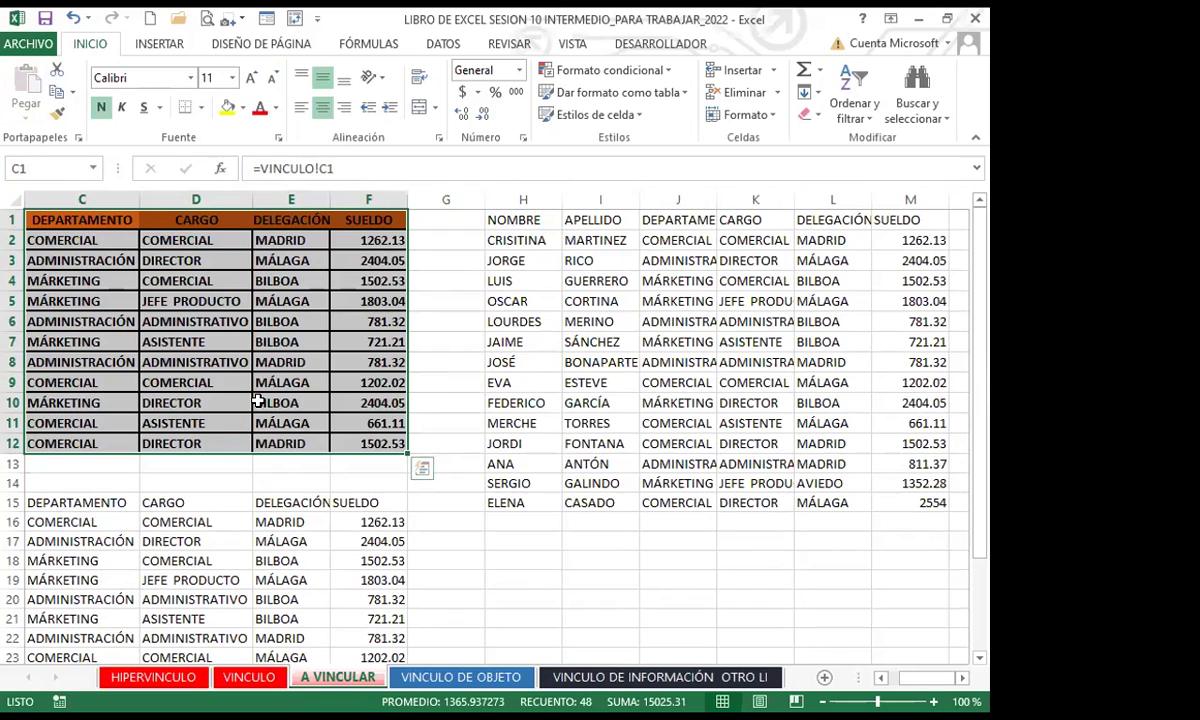
{"action": "left_click", "coordinate": [110, 222]}
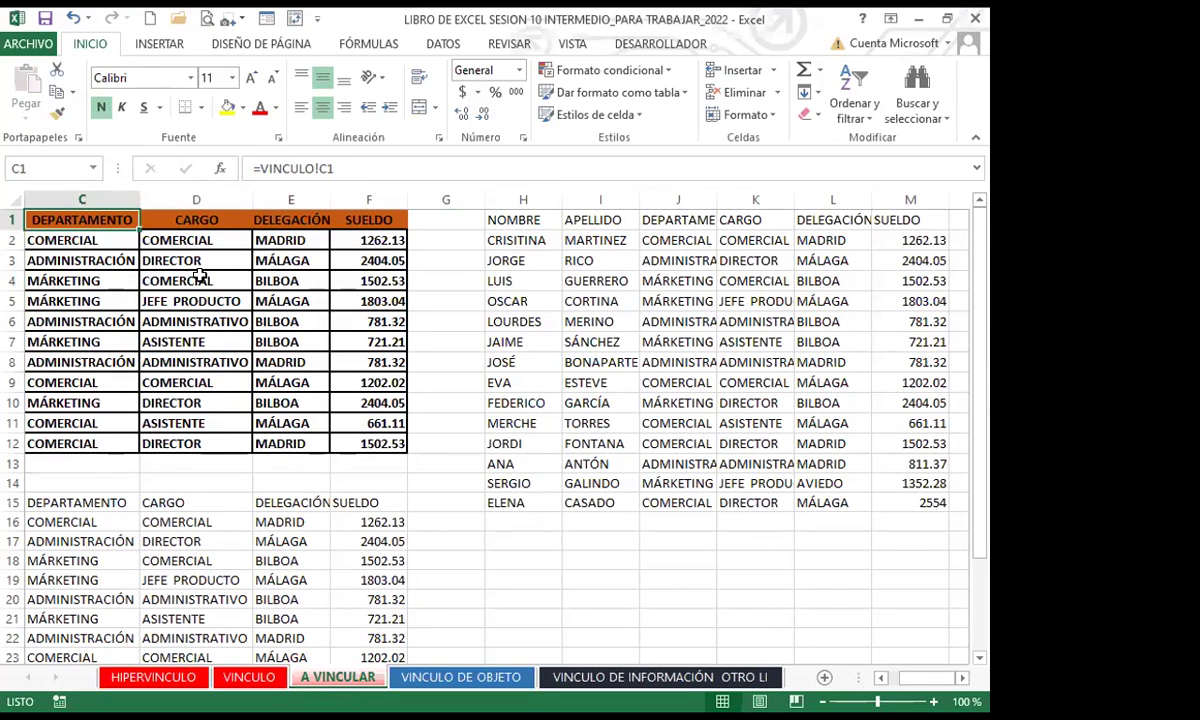
{"action": "left_click", "coordinate": [490, 218]}
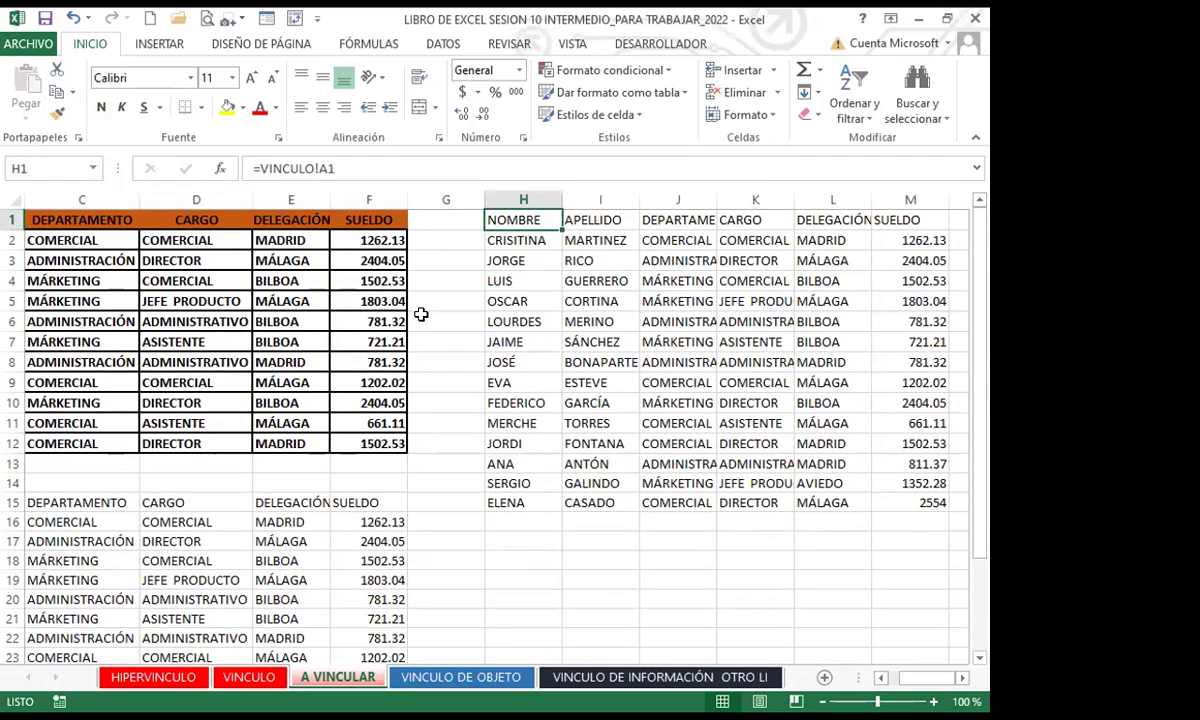
{"action": "left_click", "coordinate": [928, 680]}
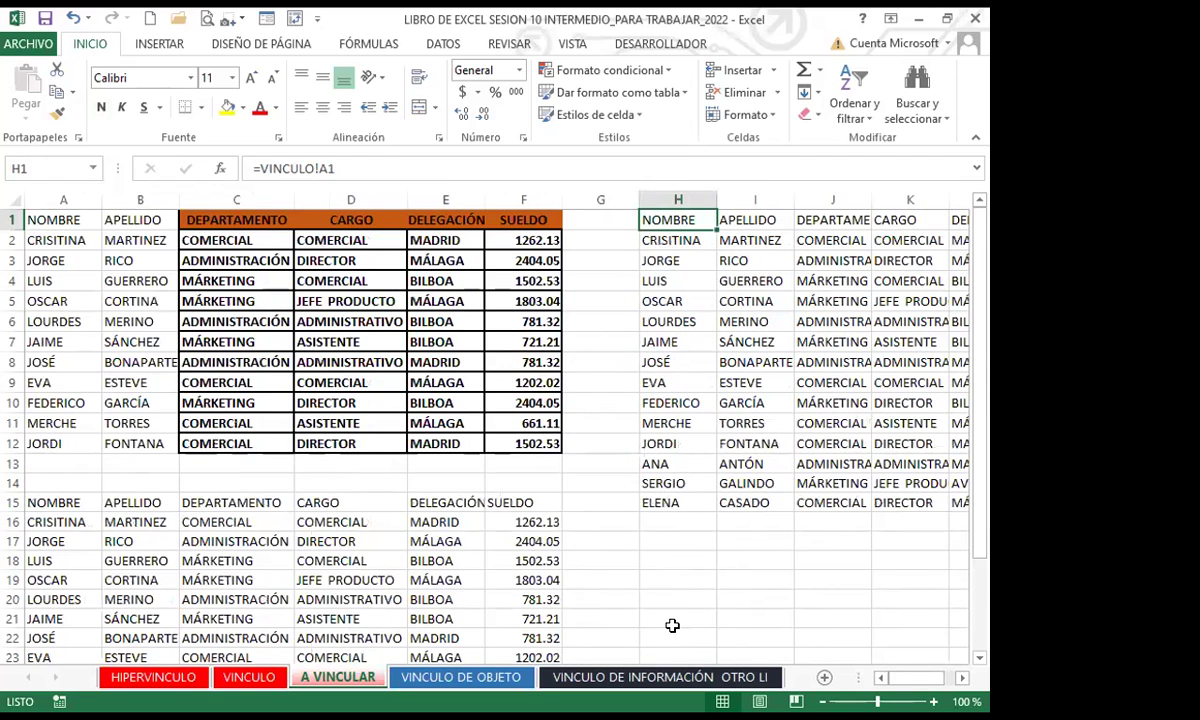
{"action": "left_click", "coordinate": [258, 677]}
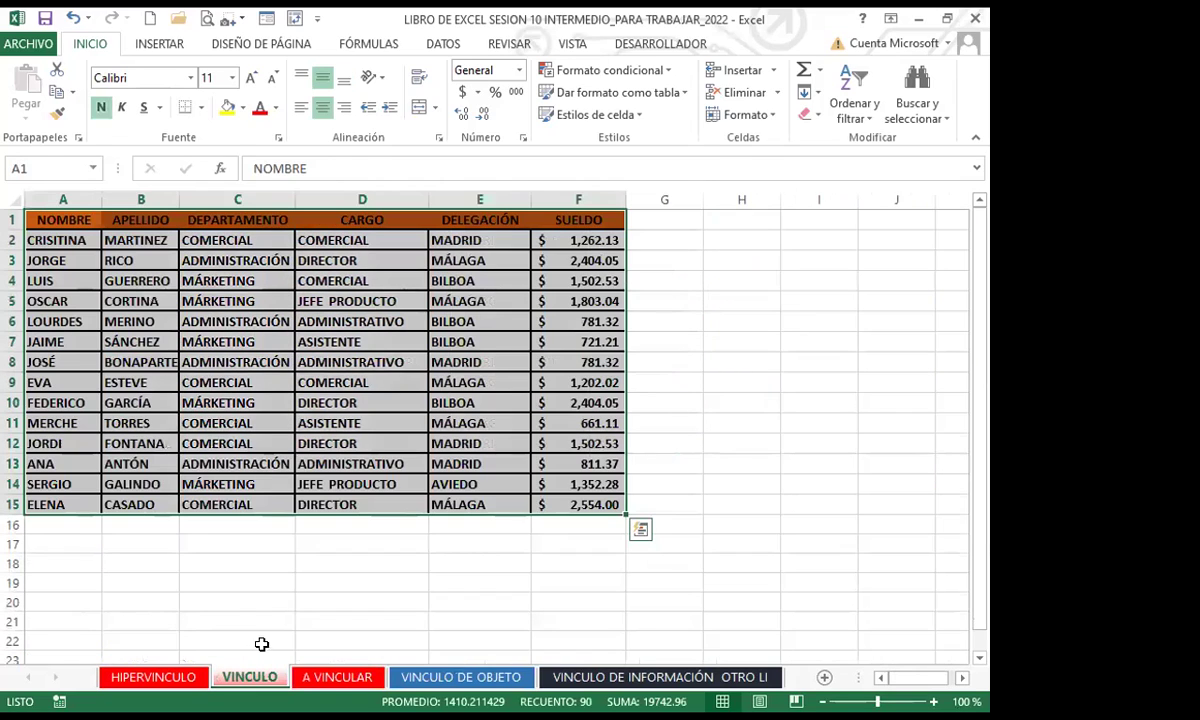
{"action": "left_click", "coordinate": [323, 677]}
{"action": "left_click", "coordinate": [608, 538]}
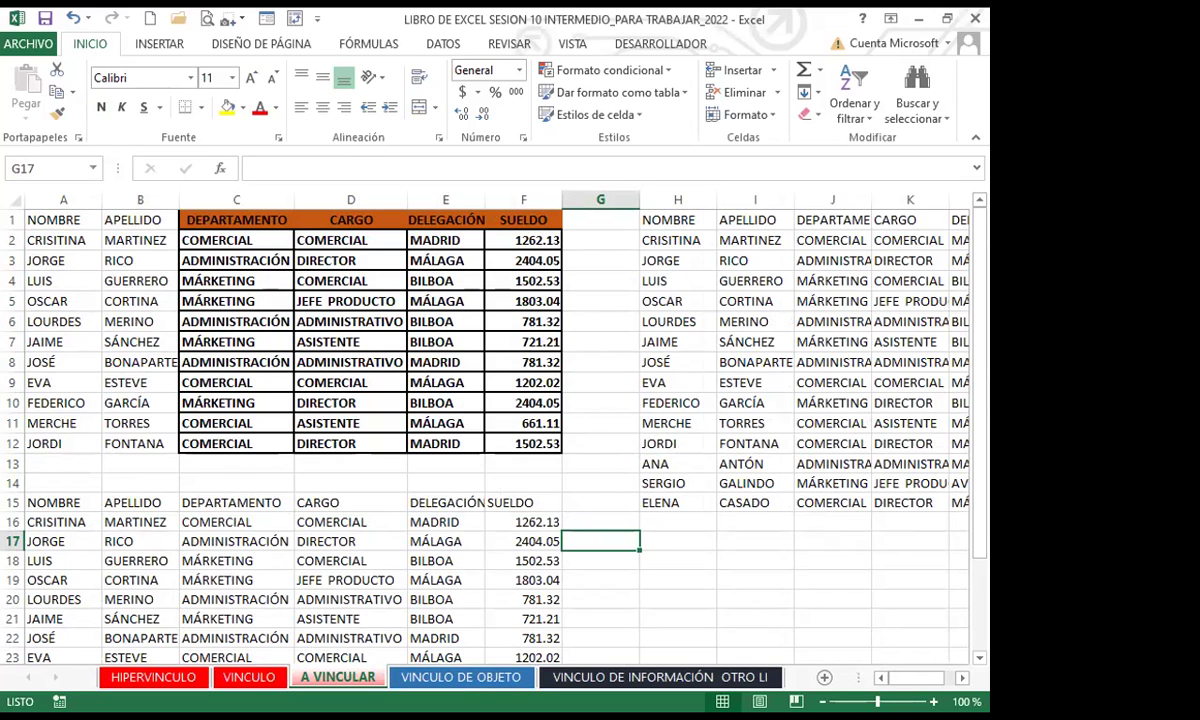
{"action": "key", "text": "alt+Tab"}
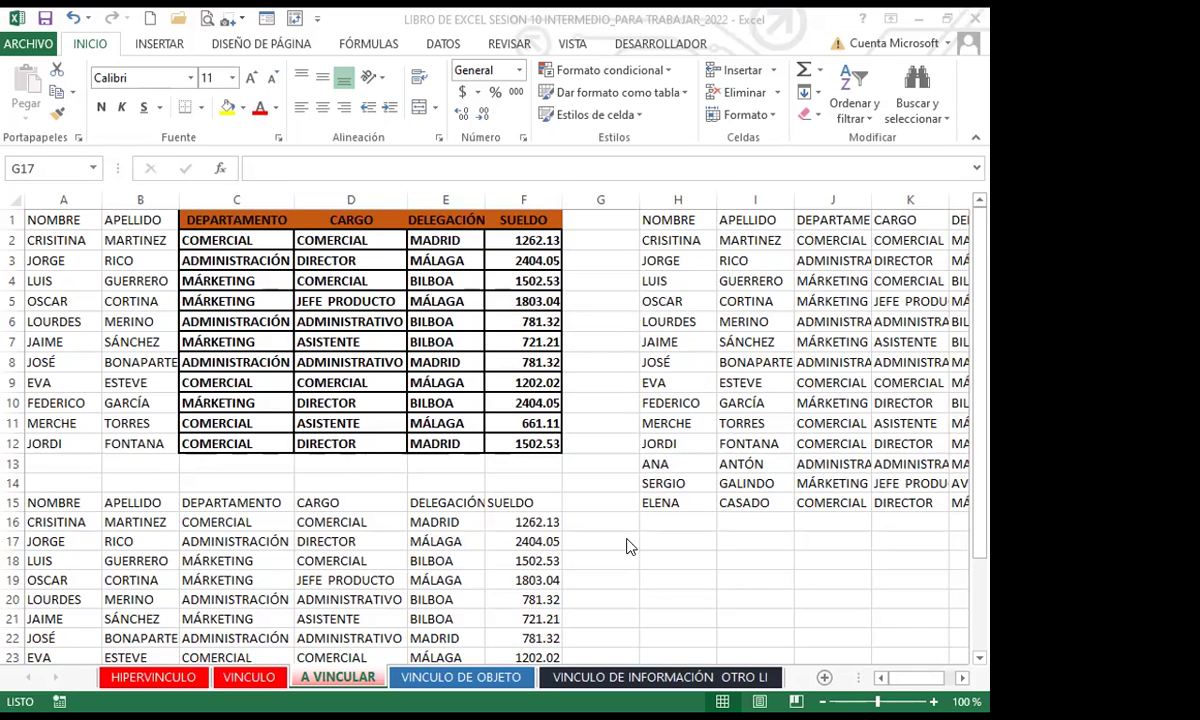
- Copy the formatting of C1:C12 onto A1:B12 on the A VINCULAR sheet with Format Painter
{"action": "left_click_drag", "start_coordinate": [220, 220], "coordinate": [218, 445]}
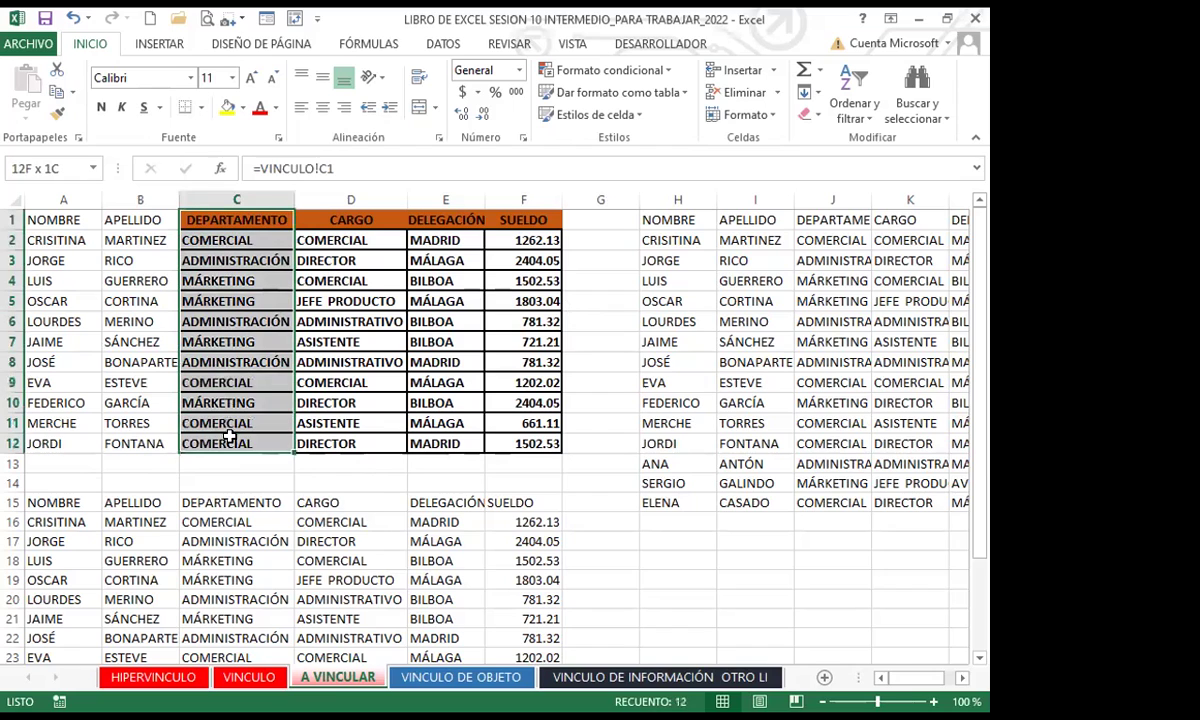
{"action": "left_click", "coordinate": [57, 117]}
{"action": "mouse_move", "coordinate": [55, 225]}
{"action": "left_mouse_down"}
{"action": "mouse_move", "coordinate": [147, 383]}
{"action": "mouse_move", "coordinate": [142, 436]}
{"action": "left_mouse_up"}
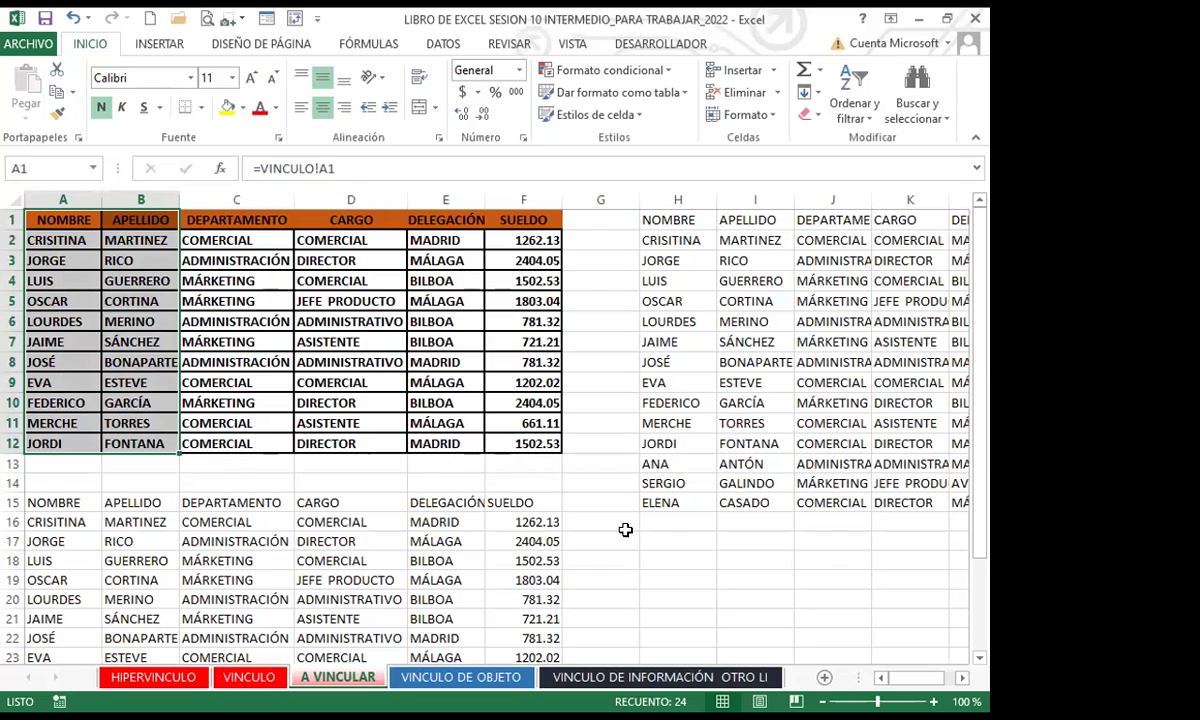
- Open the VINCULO DE OBJETO sheet and select cell C34 on the plain wall beside the sofa
{"action": "left_click", "coordinate": [463, 677]}
{"action": "left_click", "coordinate": [383, 374]}
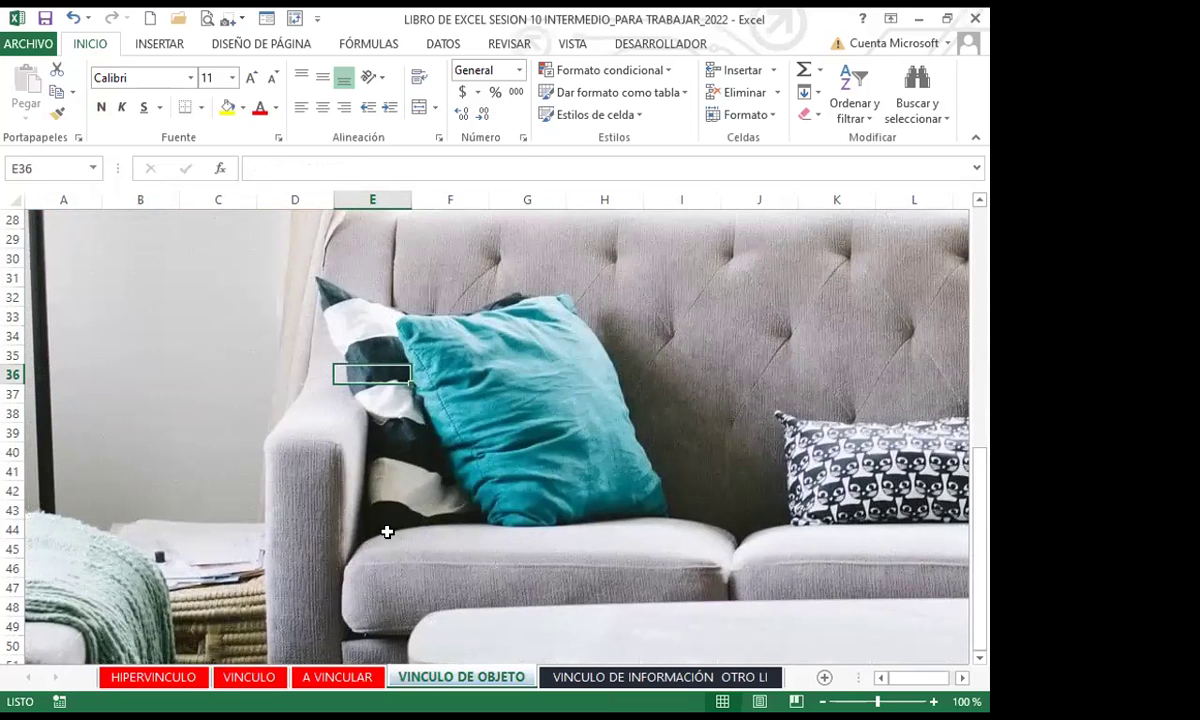
{"action": "scroll", "coordinate": [364, 458], "scroll_direction": "up", "scroll_amount": 9}
{"action": "scroll", "coordinate": [360, 410], "scroll_direction": "down", "scroll_amount": 6}
{"action": "scroll", "coordinate": [365, 406], "scroll_direction": "down", "scroll_amount": 4}
{"action": "left_click", "coordinate": [344, 423]}
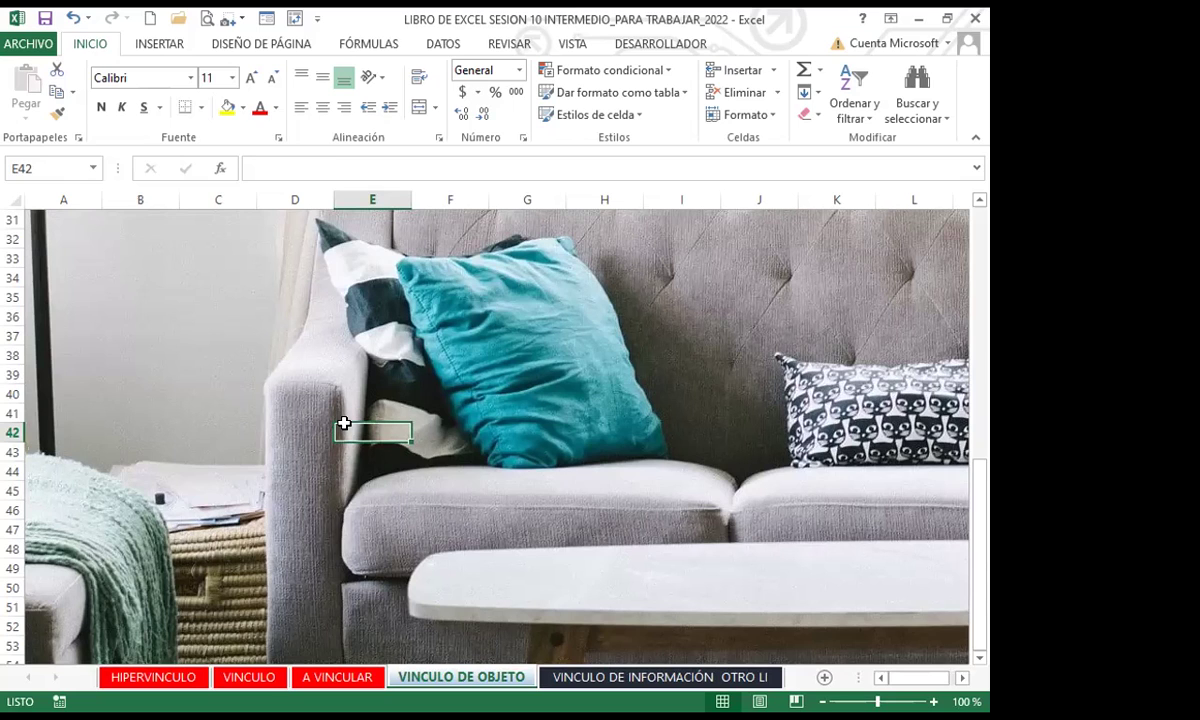
{"action": "scroll", "coordinate": [466, 437], "scroll_direction": "down", "scroll_amount": 3}
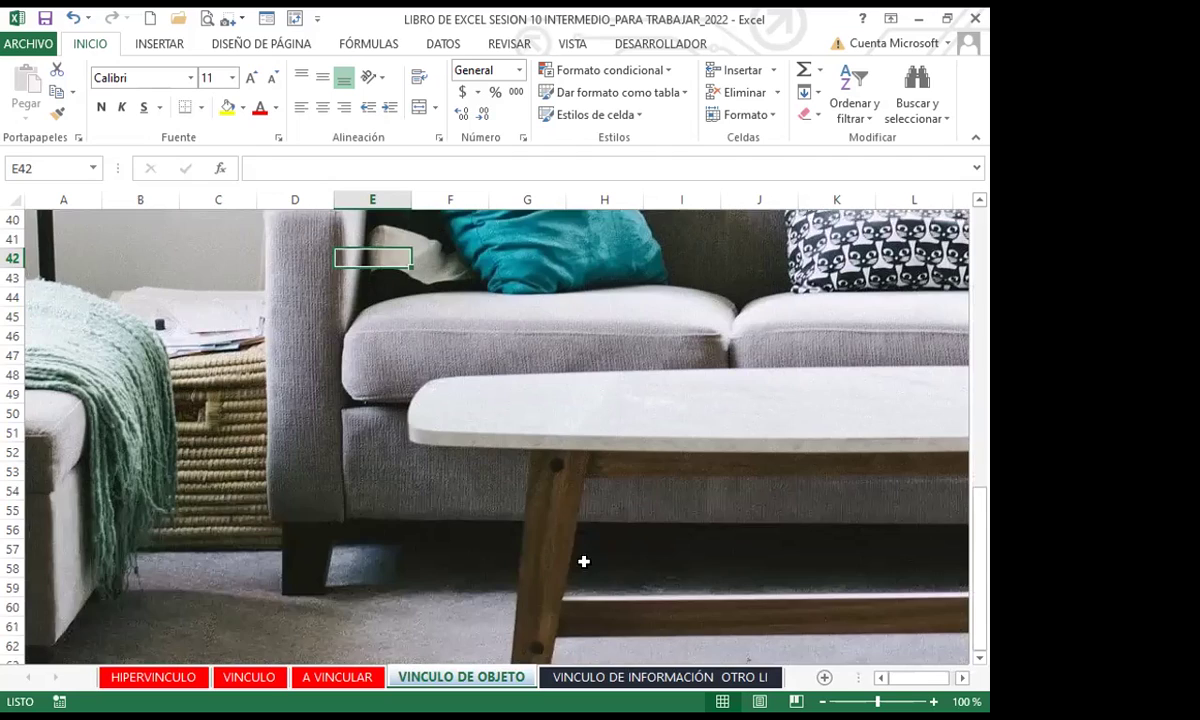
{"action": "scroll", "coordinate": [584, 563], "scroll_direction": "up", "scroll_amount": 5}
{"action": "left_click", "coordinate": [166, 436]}
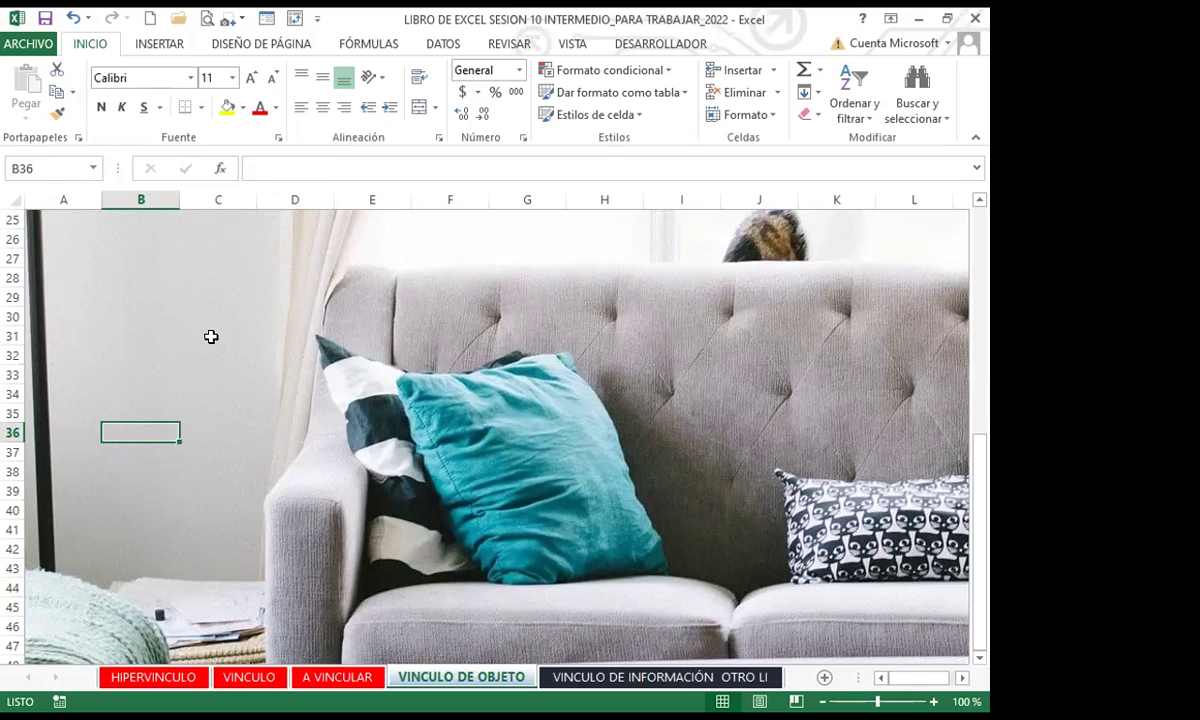
{"action": "key", "text": "Up"}
{"action": "key", "text": "Up"}
{"action": "key", "text": "Right"}
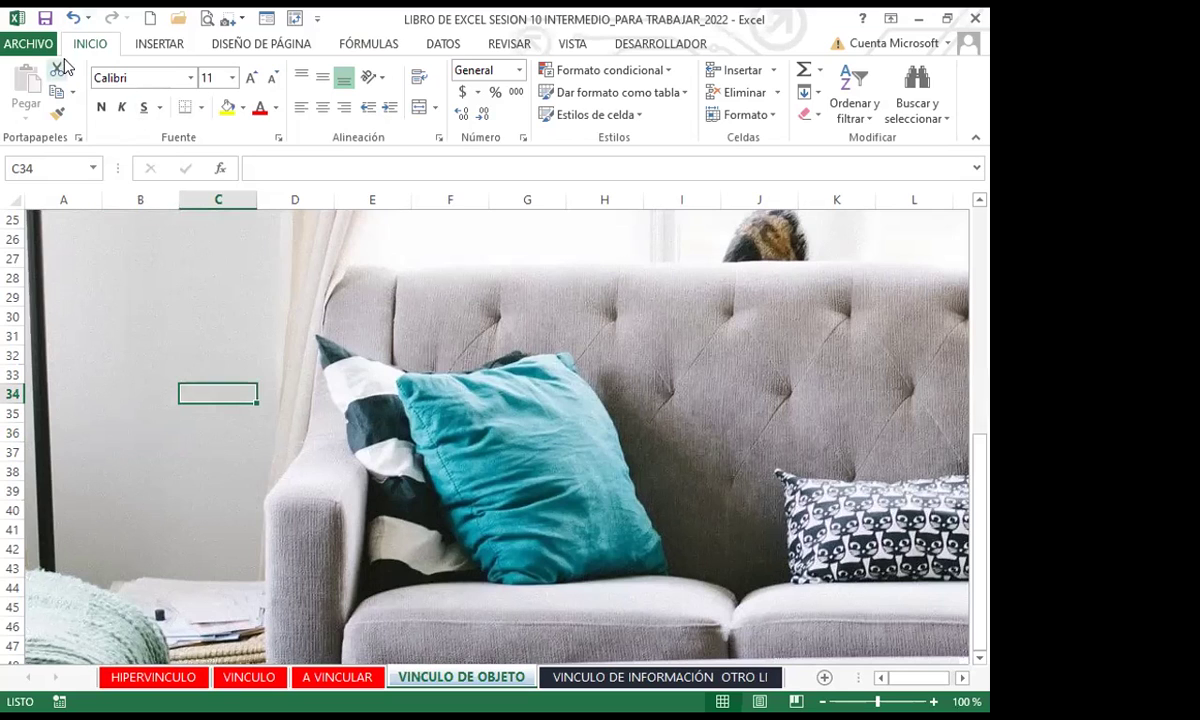
- Start inserting an object created from a file and browse to the CURSOS INGLES CORPORATIVO folder on the Escritorio
{"action": "left_click", "coordinate": [150, 46]}
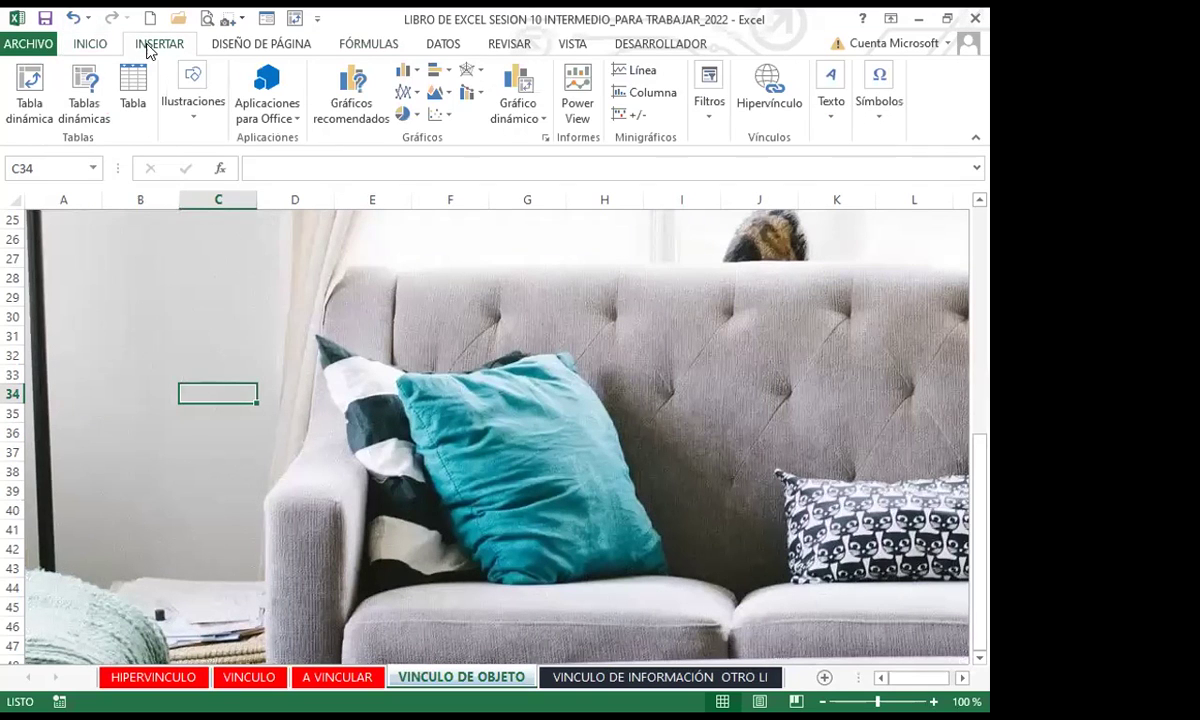
{"action": "left_click", "coordinate": [831, 110]}
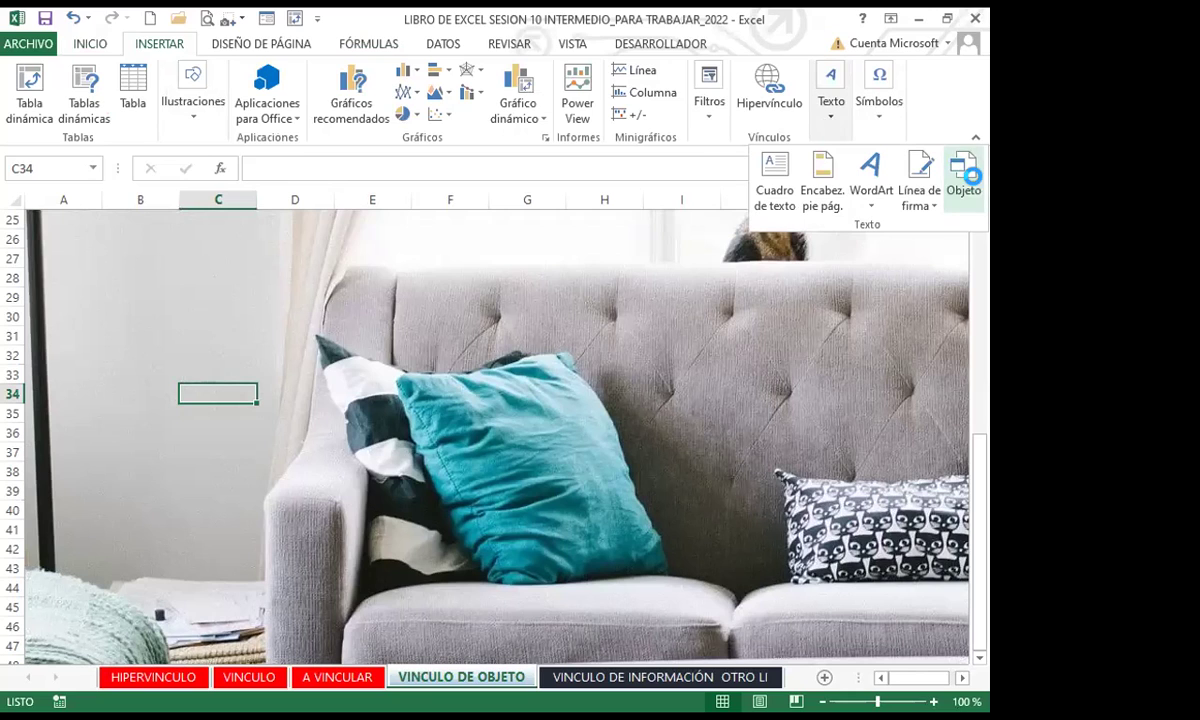
{"action": "left_click", "coordinate": [963, 180]}
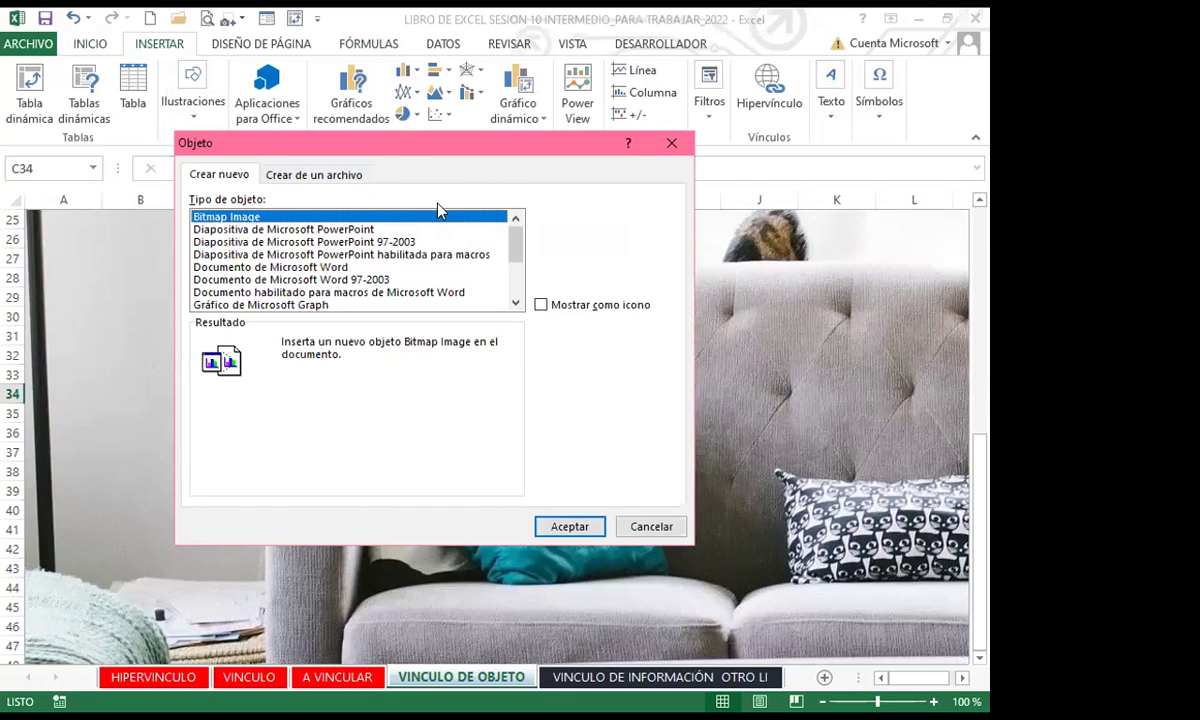
{"action": "left_click", "coordinate": [315, 175]}
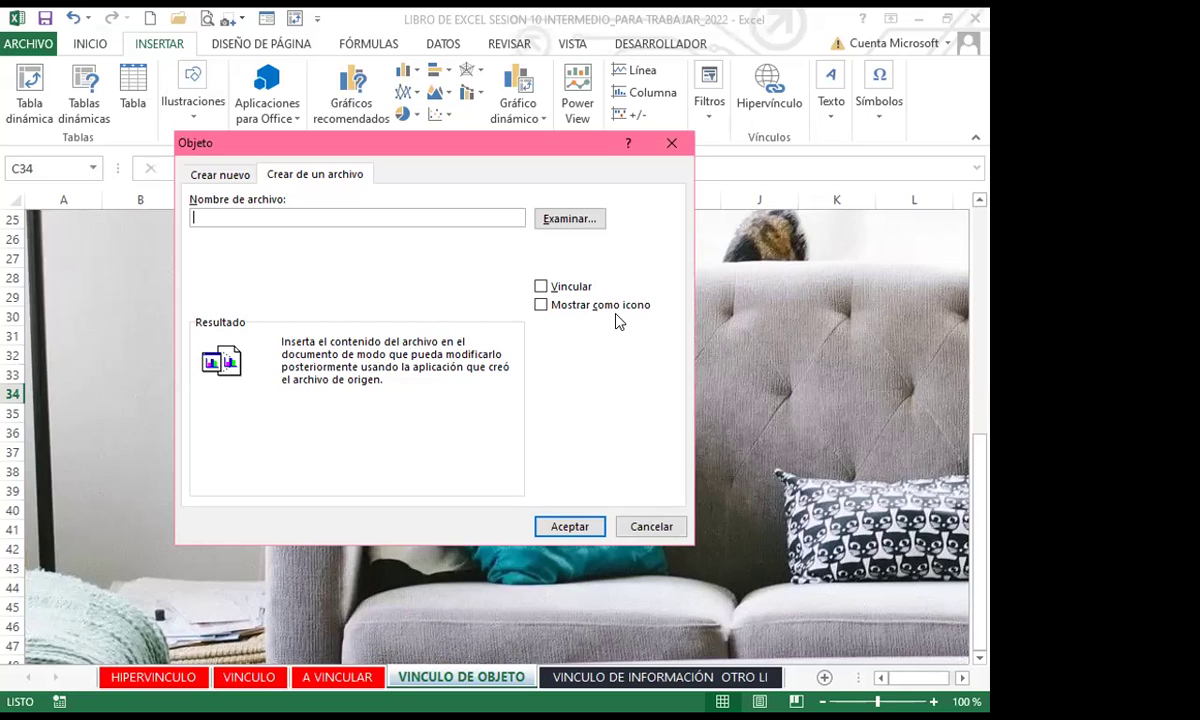
{"action": "left_click", "coordinate": [586, 221]}
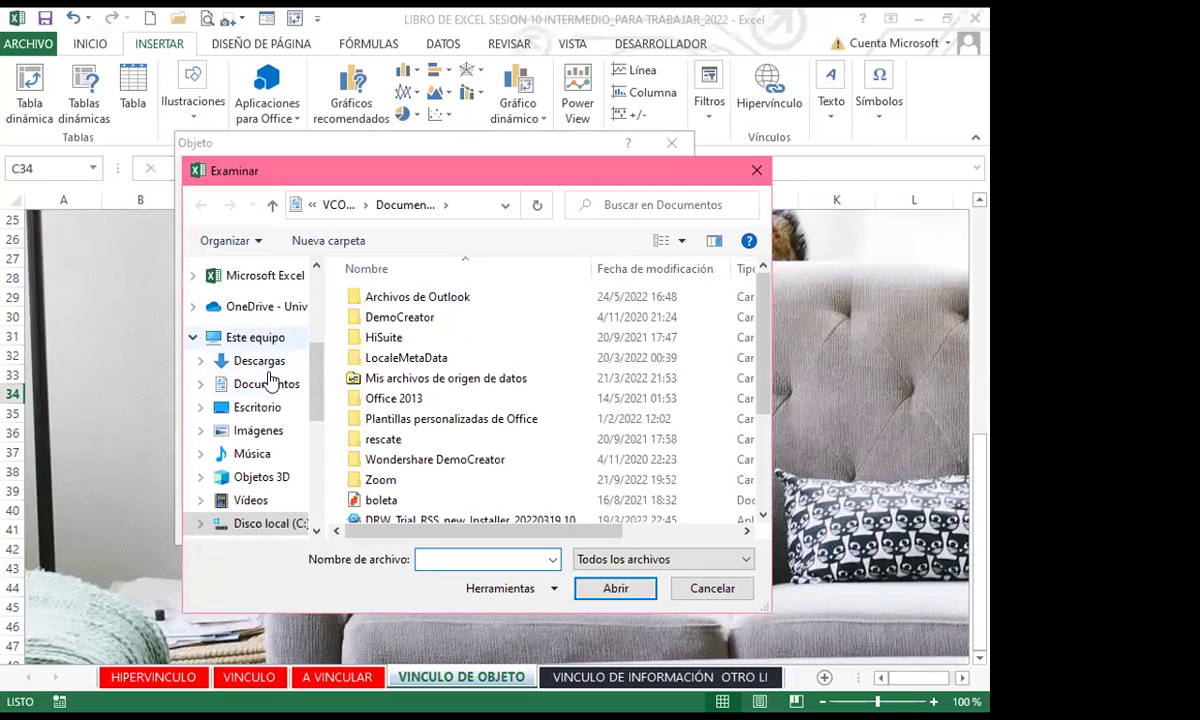
{"action": "left_click", "coordinate": [257, 408]}
{"action": "left_click", "coordinate": [460, 443]}
{"action": "scroll", "coordinate": [460, 437], "scroll_direction": "down", "scroll_amount": 2}
{"action": "double_click", "coordinate": [445, 400]}
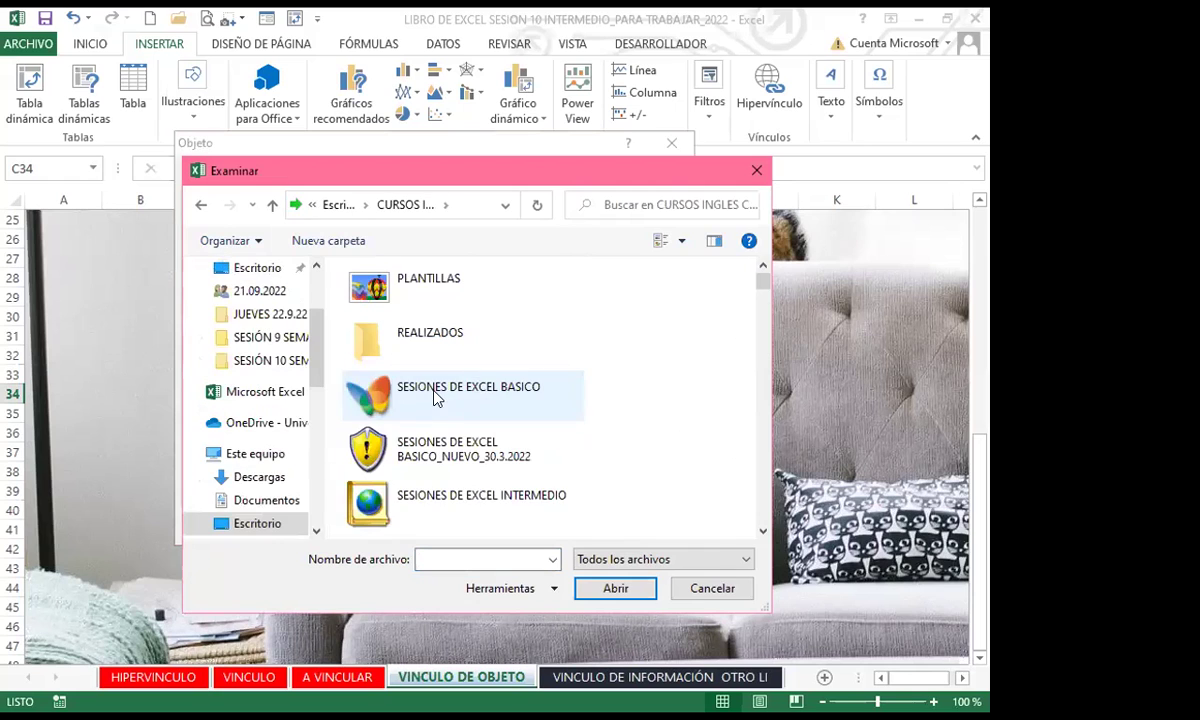
{"action": "left_click", "coordinate": [440, 447]}
{"action": "double_click", "coordinate": [440, 447]}
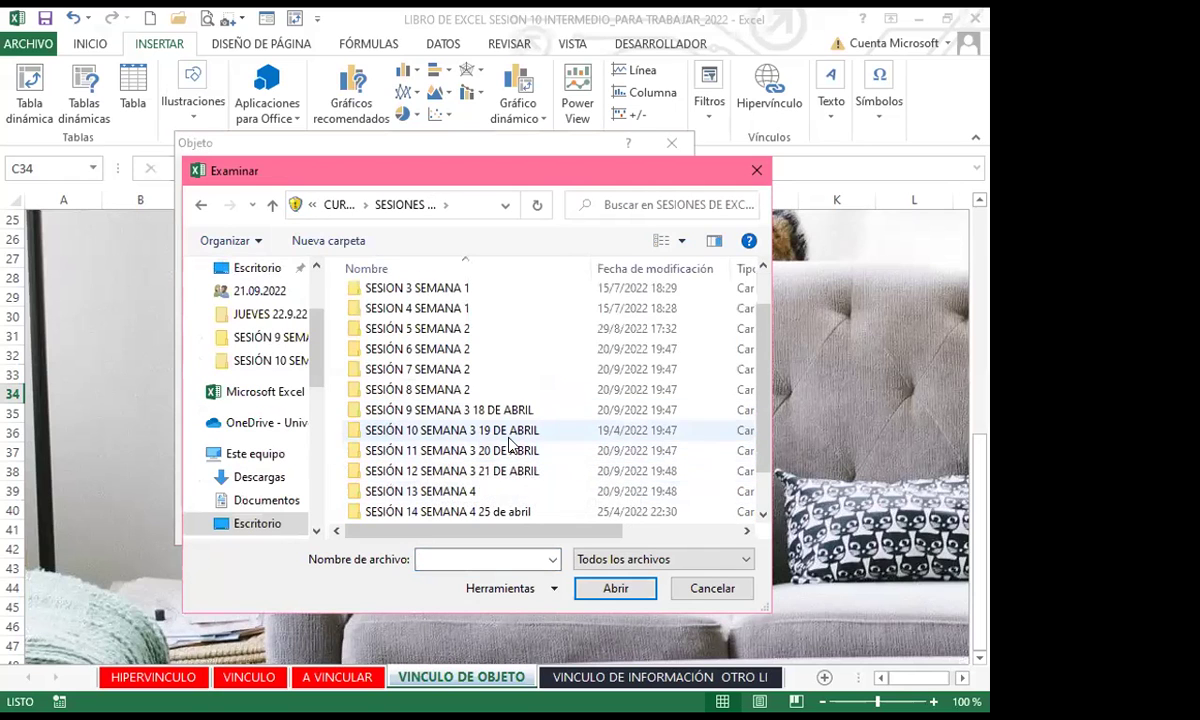
{"action": "left_click", "coordinate": [437, 437]}
{"action": "double_click", "coordinate": [437, 437]}
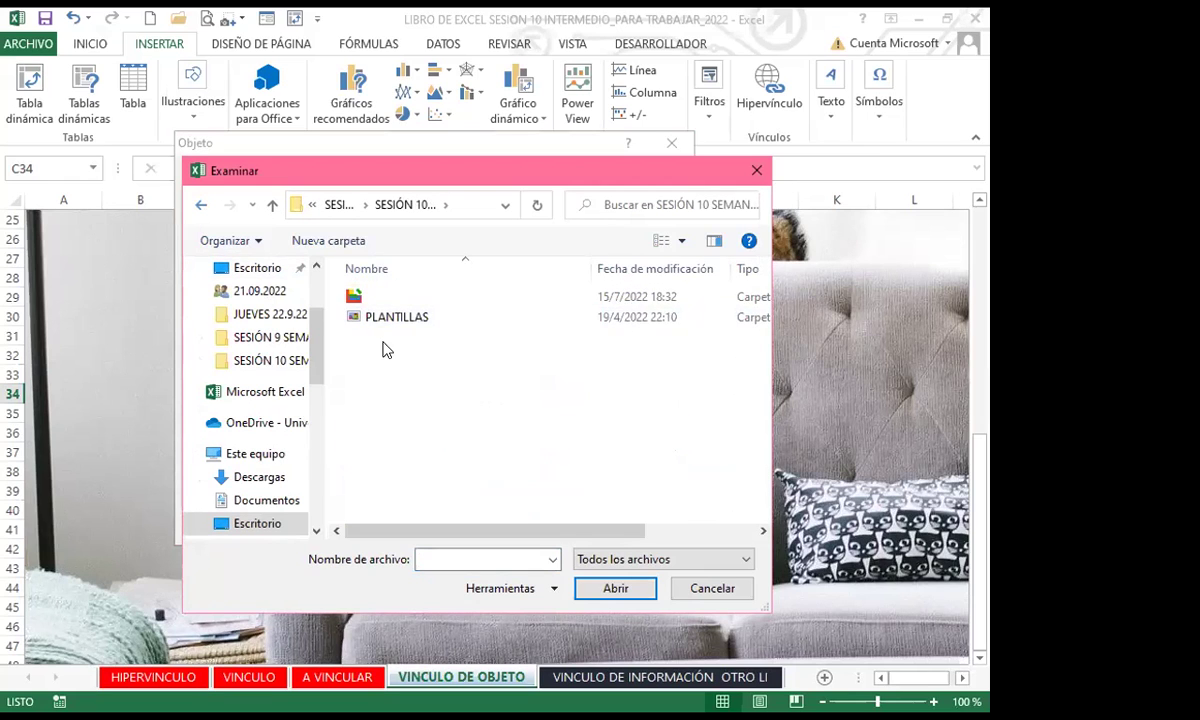
{"action": "double_click", "coordinate": [378, 316]}
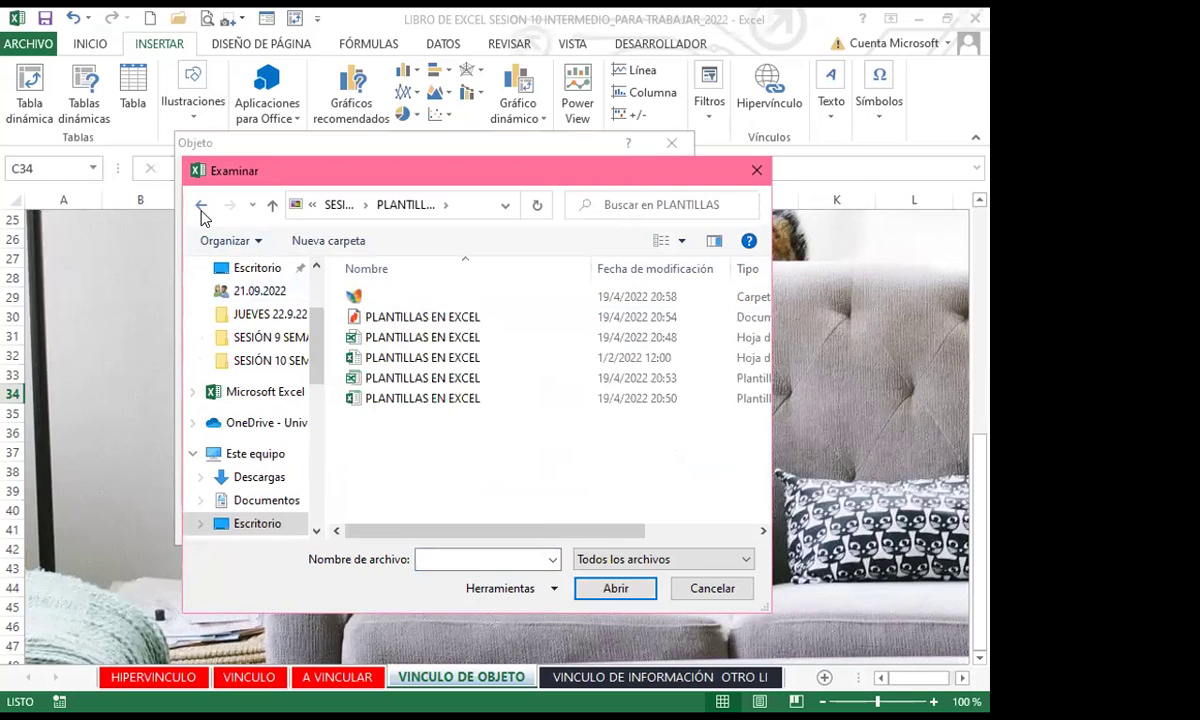
{"action": "left_click", "coordinate": [201, 208]}
{"action": "left_click", "coordinate": [201, 206]}
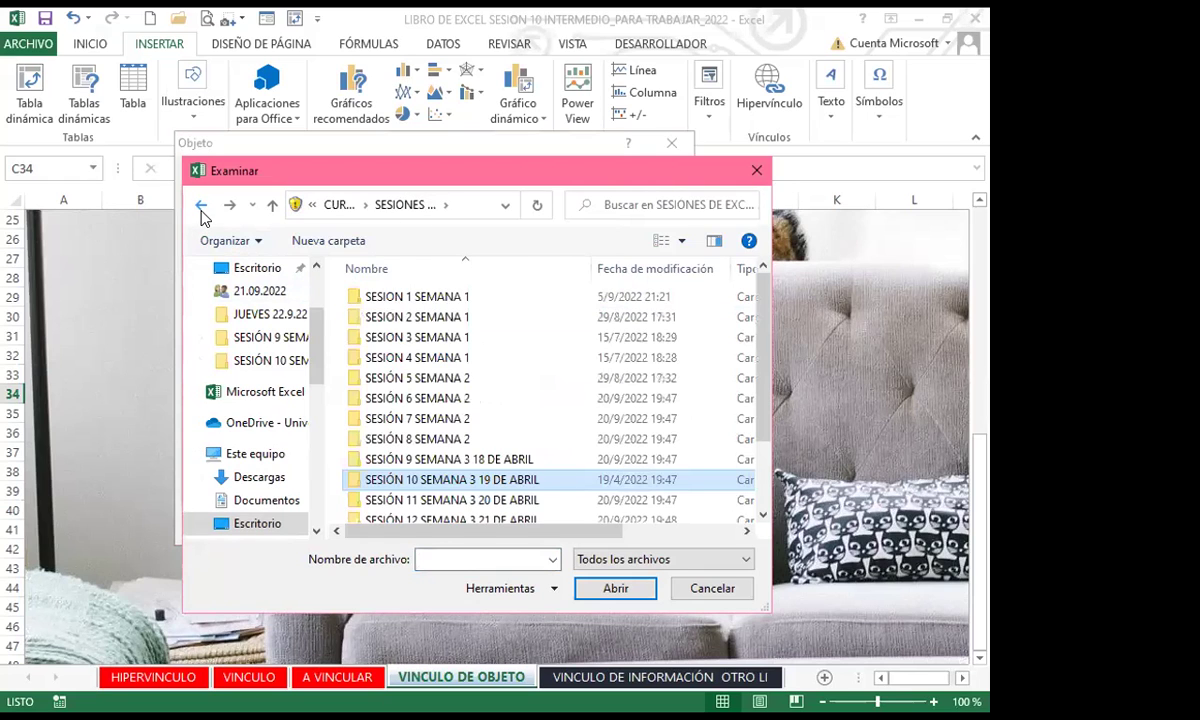
{"action": "left_click", "coordinate": [201, 209]}
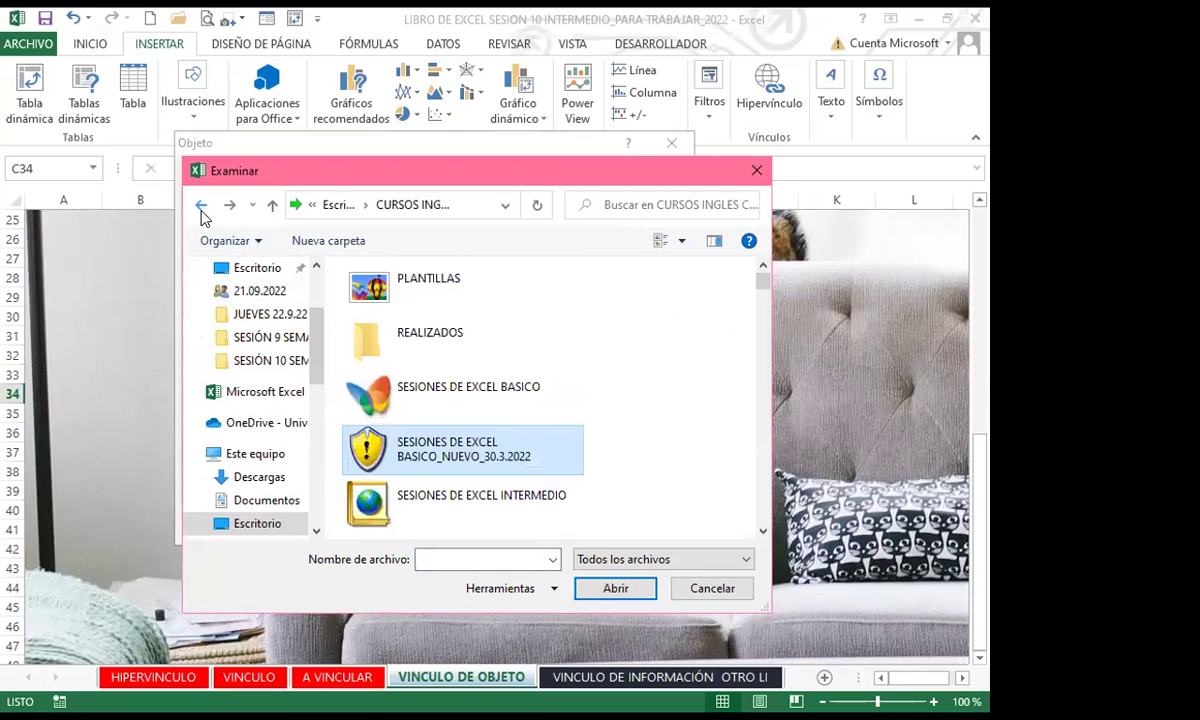
- Choose the presentation JUEGO DEL CALAMAR 1.0 from SESIONES DE EXCEL INTERMEDIO, SESIÓN 10 SEMANA 3, EJERCICIO DE VINCULO as the object's source file
{"action": "left_click", "coordinate": [425, 495]}
{"action": "double_click", "coordinate": [425, 495]}
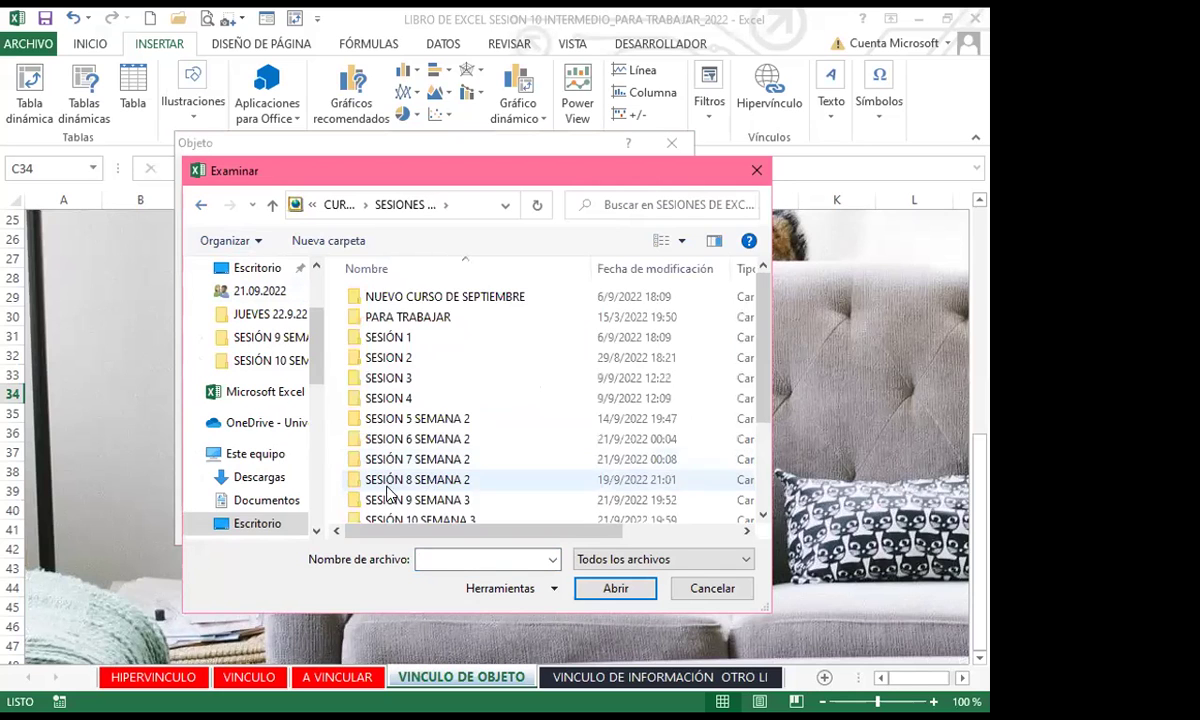
{"action": "scroll", "coordinate": [385, 480], "scroll_direction": "down", "scroll_amount": 2}
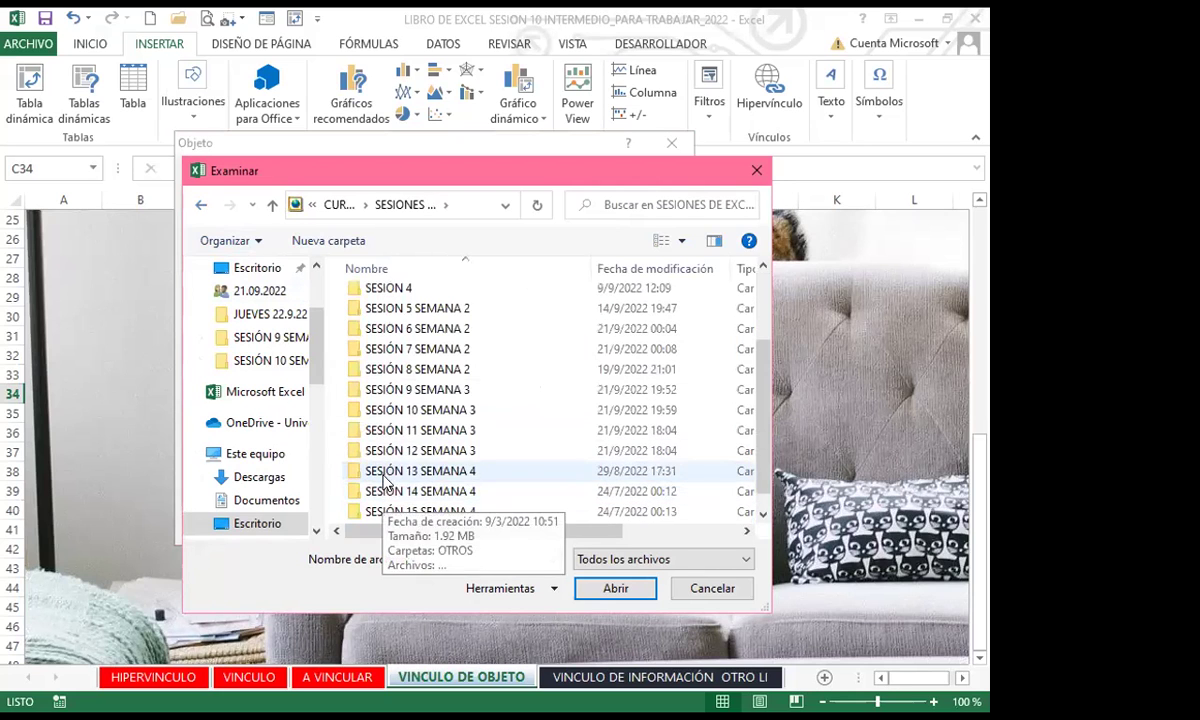
{"action": "double_click", "coordinate": [440, 410]}
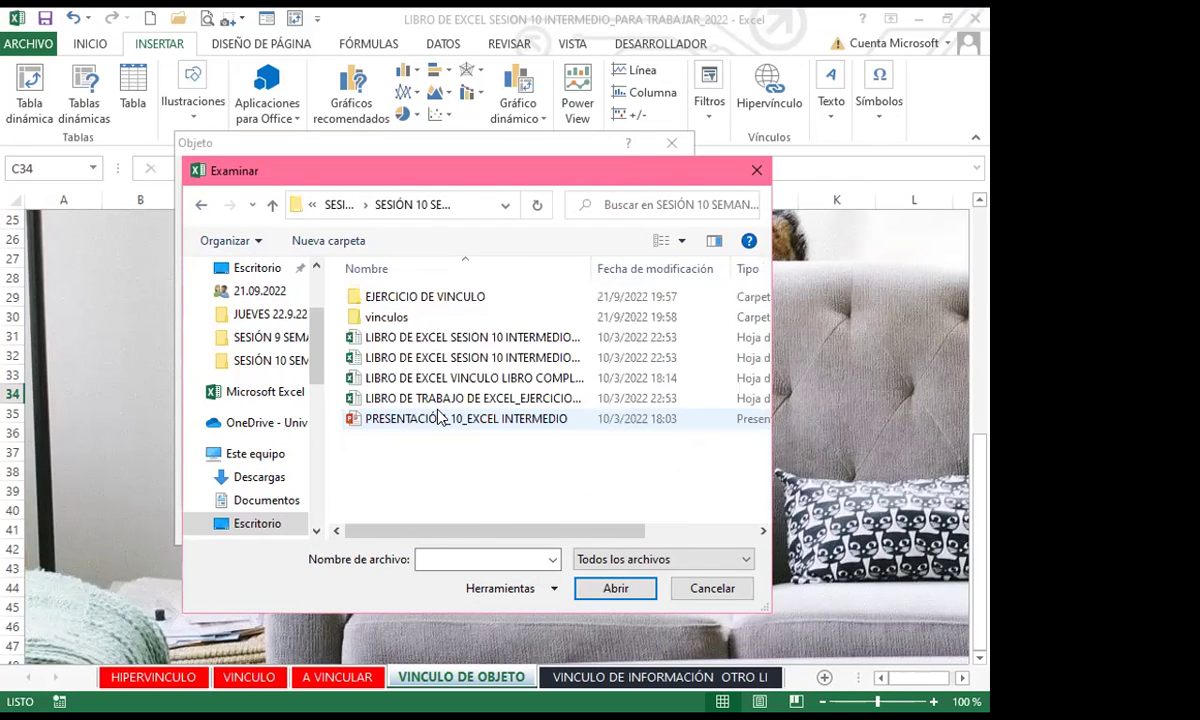
{"action": "double_click", "coordinate": [420, 299]}
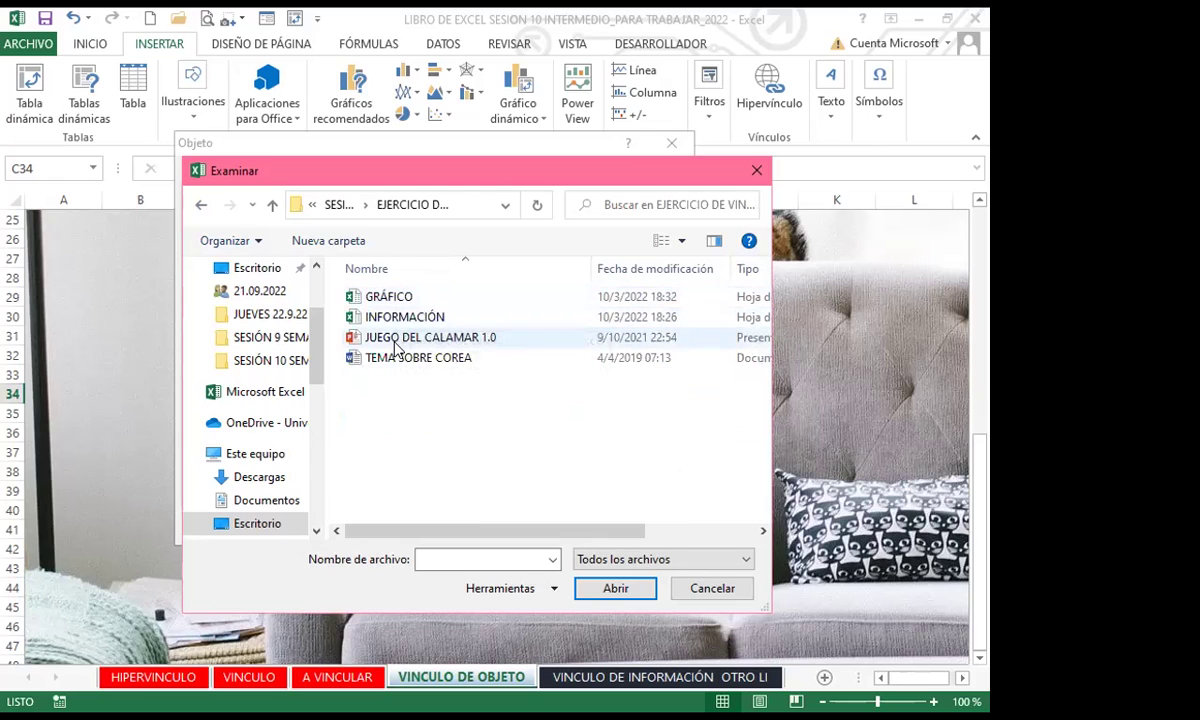
{"action": "left_click", "coordinate": [416, 341]}
{"action": "left_click", "coordinate": [607, 594]}
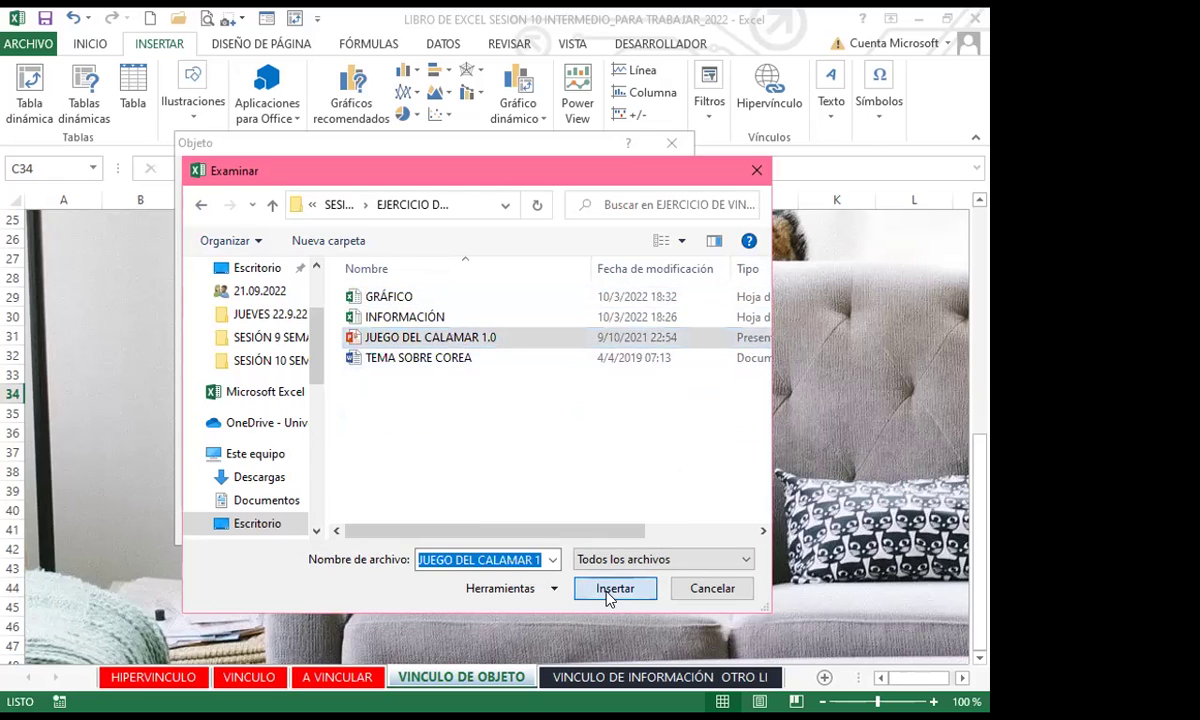
- Display the object as an icon, keep the first PowerPoint icon, and insert it without linking
{"action": "left_click", "coordinate": [545, 304]}
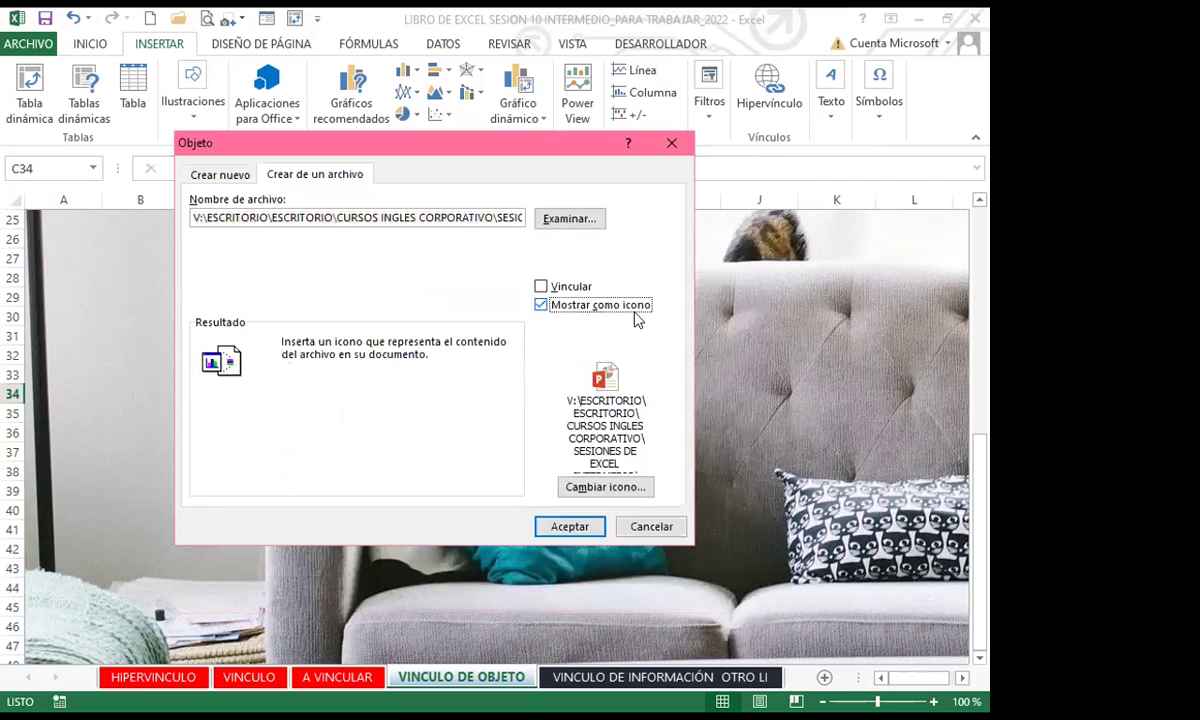
{"action": "left_click", "coordinate": [614, 489]}
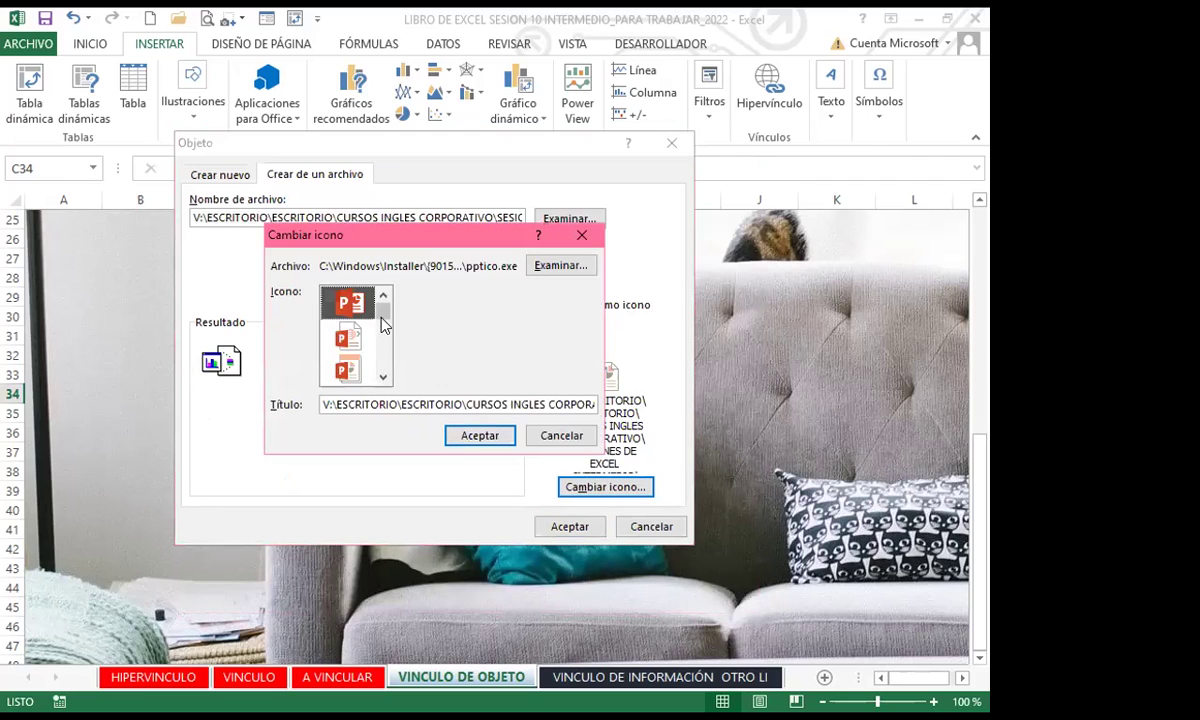
{"action": "mouse_move", "coordinate": [383, 313]}
{"action": "left_mouse_down"}
{"action": "mouse_move", "coordinate": [392, 360]}
{"action": "mouse_move", "coordinate": [383, 303]}
{"action": "left_mouse_up"}
{"action": "left_click", "coordinate": [481, 438]}
{"action": "left_click", "coordinate": [565, 525]}
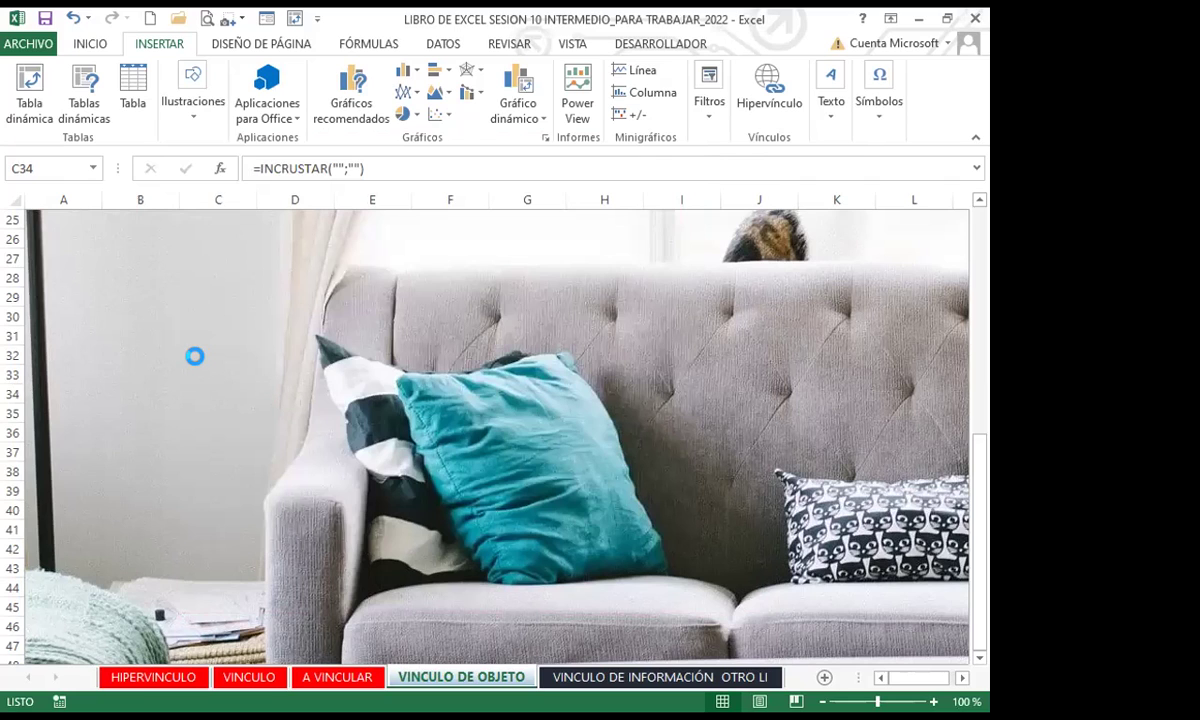
- Move the embedded presentation icon up to rows 30 to 33 across columns B and C, and save the workbook
{"action": "left_click_drag", "start_coordinate": [252, 390], "coordinate": [241, 330]}
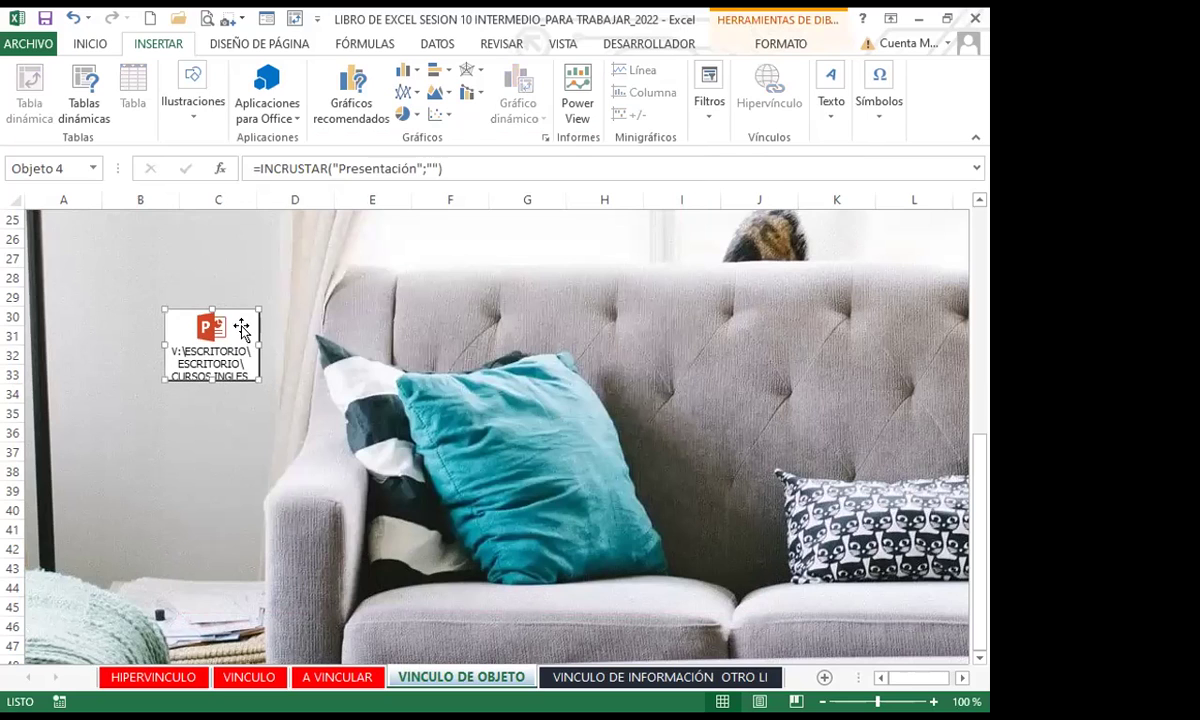
{"action": "left_click", "coordinate": [392, 352]}
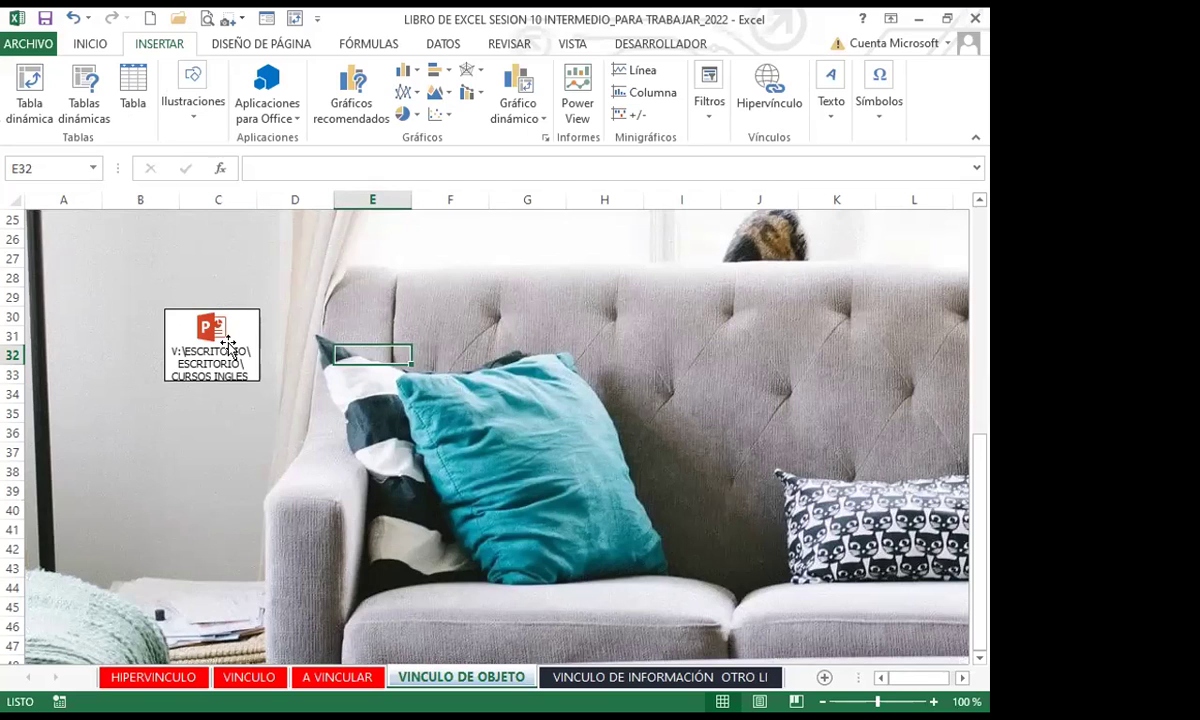
{"action": "left_click", "coordinate": [45, 17]}
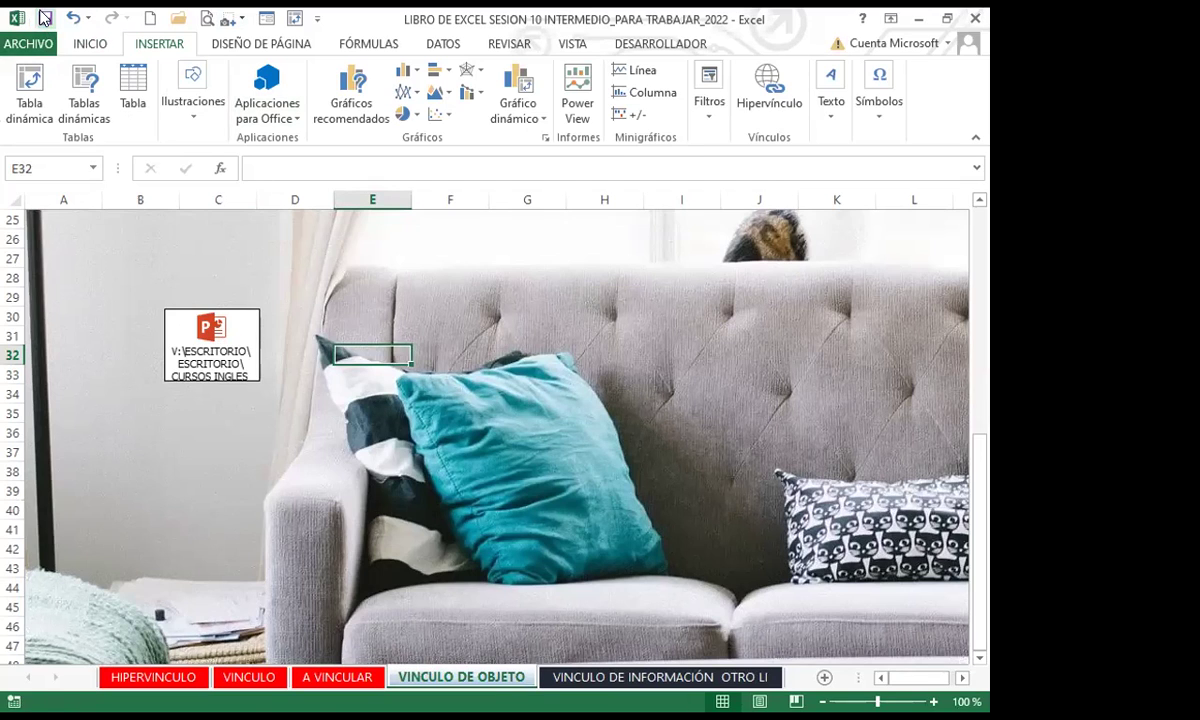
{"action": "left_click", "coordinate": [172, 430]}
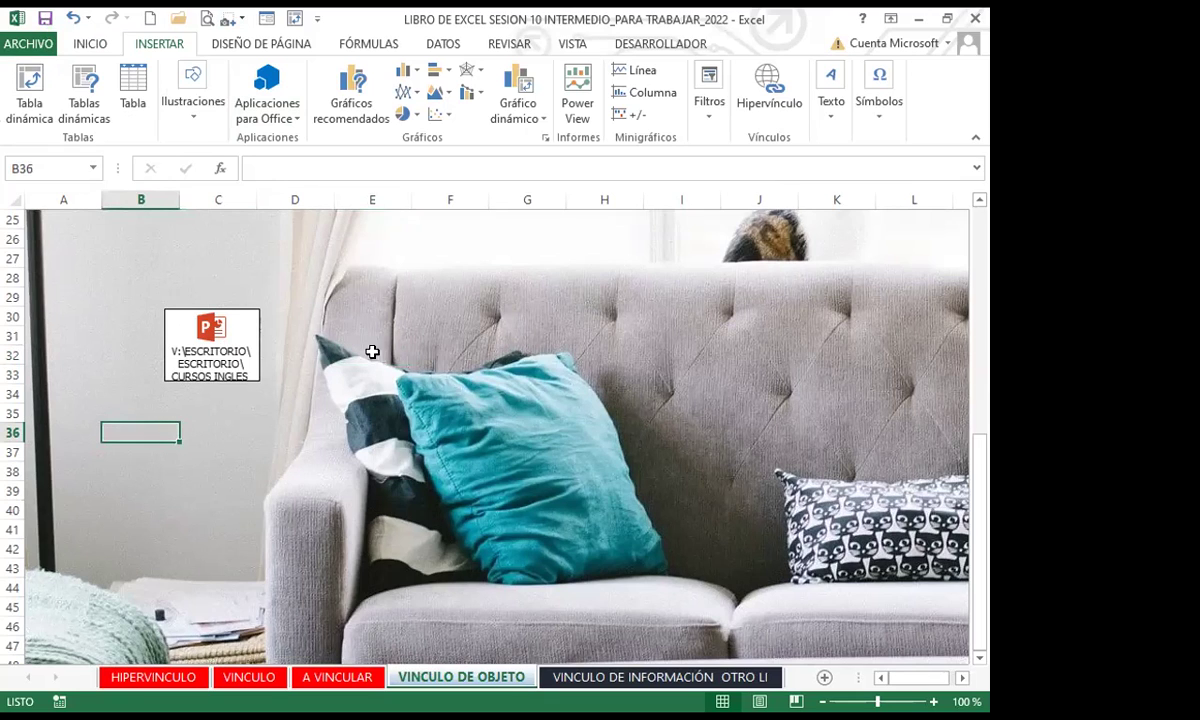
{"action": "left_click", "coordinate": [289, 393]}
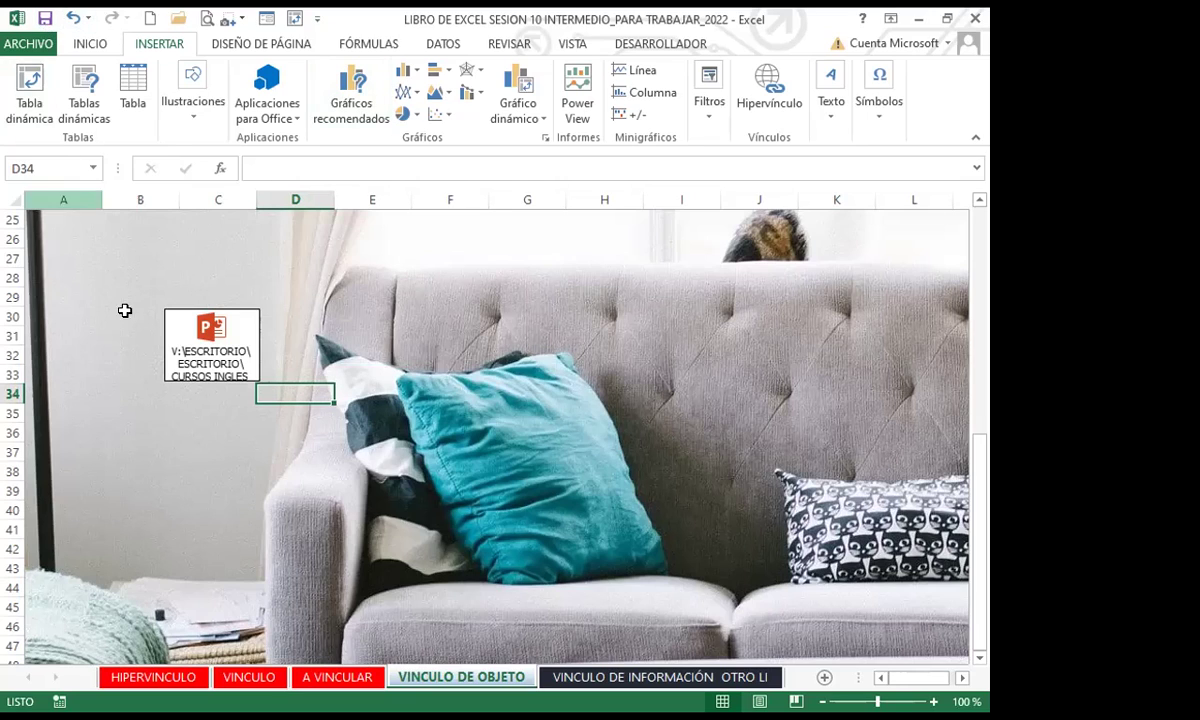
{"action": "left_click", "coordinate": [244, 330]}
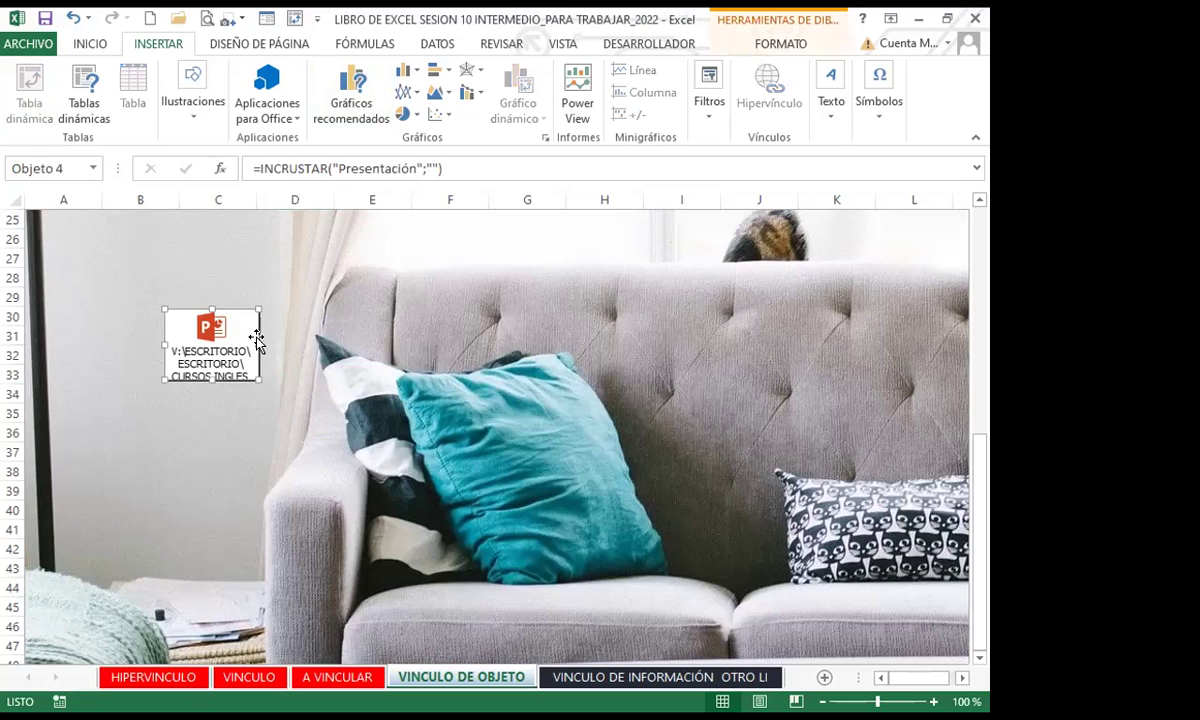
{"action": "left_click", "coordinate": [308, 352]}
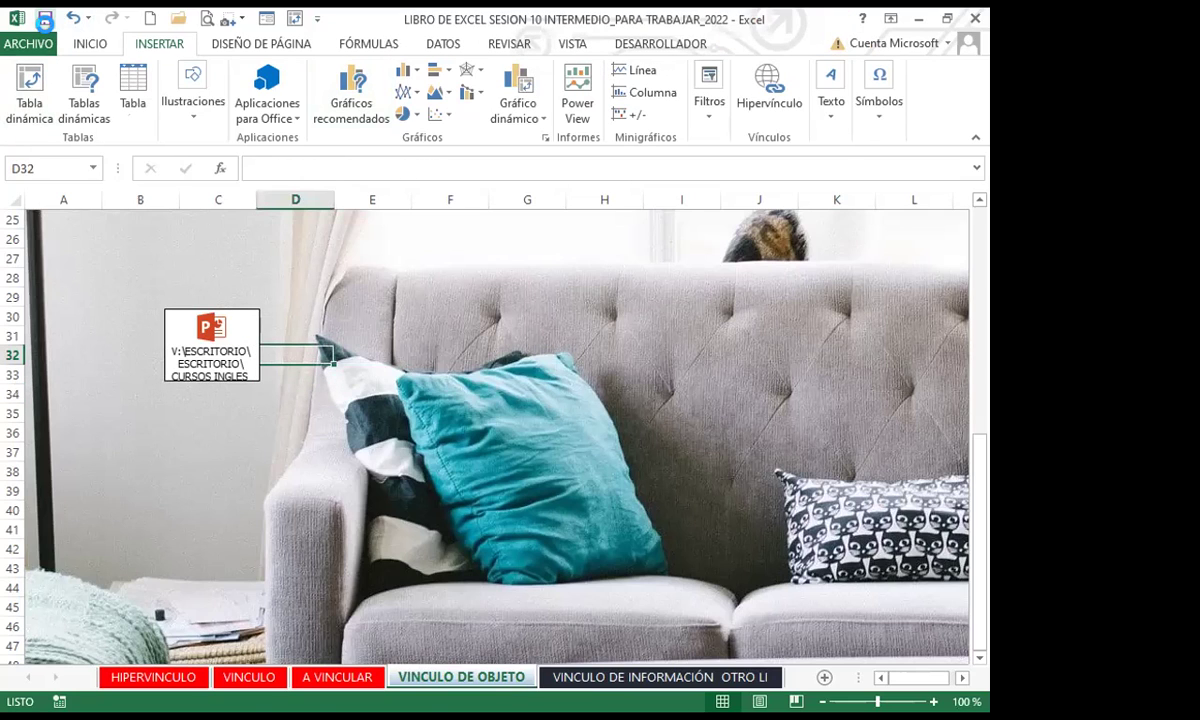
{"action": "left_click", "coordinate": [90, 335]}
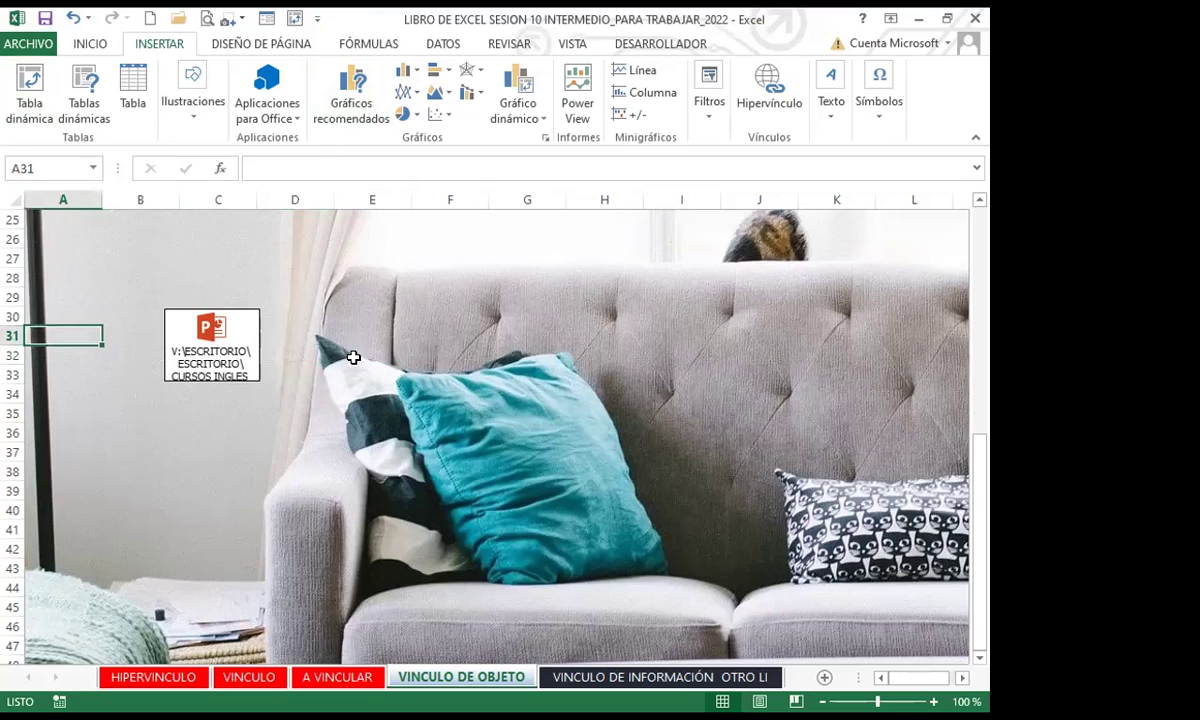
- Embed the file TEMA SOBRE COREA as an unlinked icon at cell E31, and move the icon slightly up to start in row 29
{"action": "left_click", "coordinate": [378, 338]}
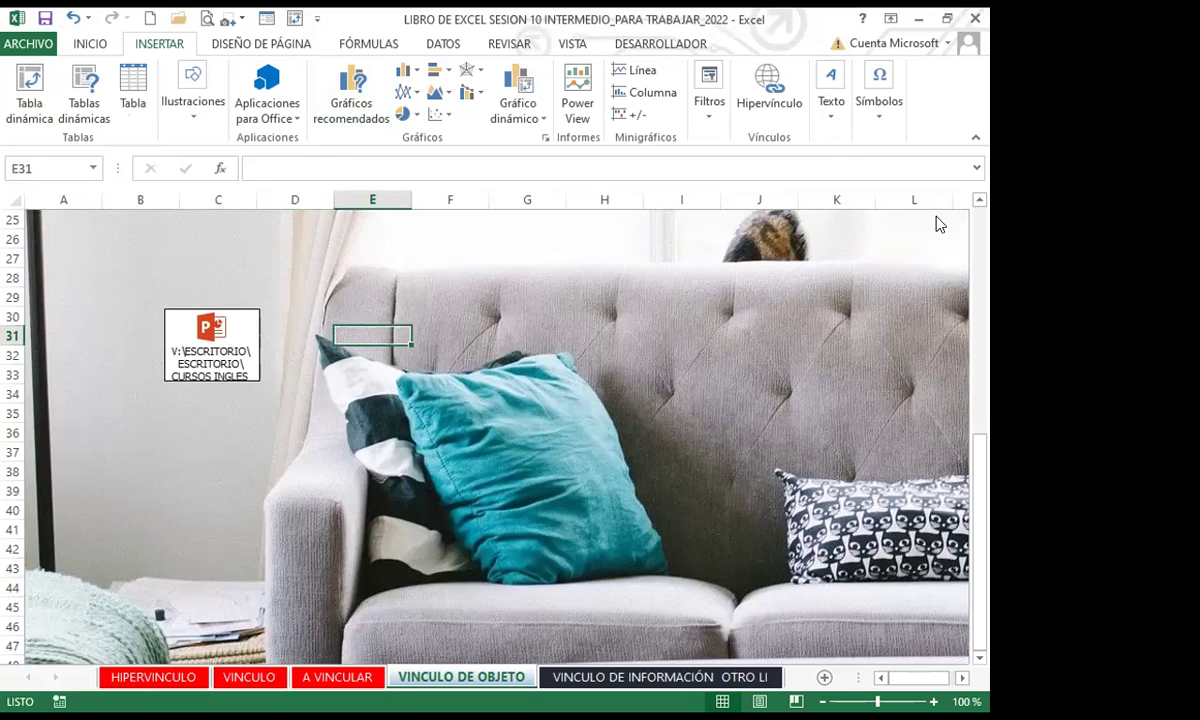
{"action": "left_click", "coordinate": [318, 177]}
{"action": "left_click", "coordinate": [575, 222]}
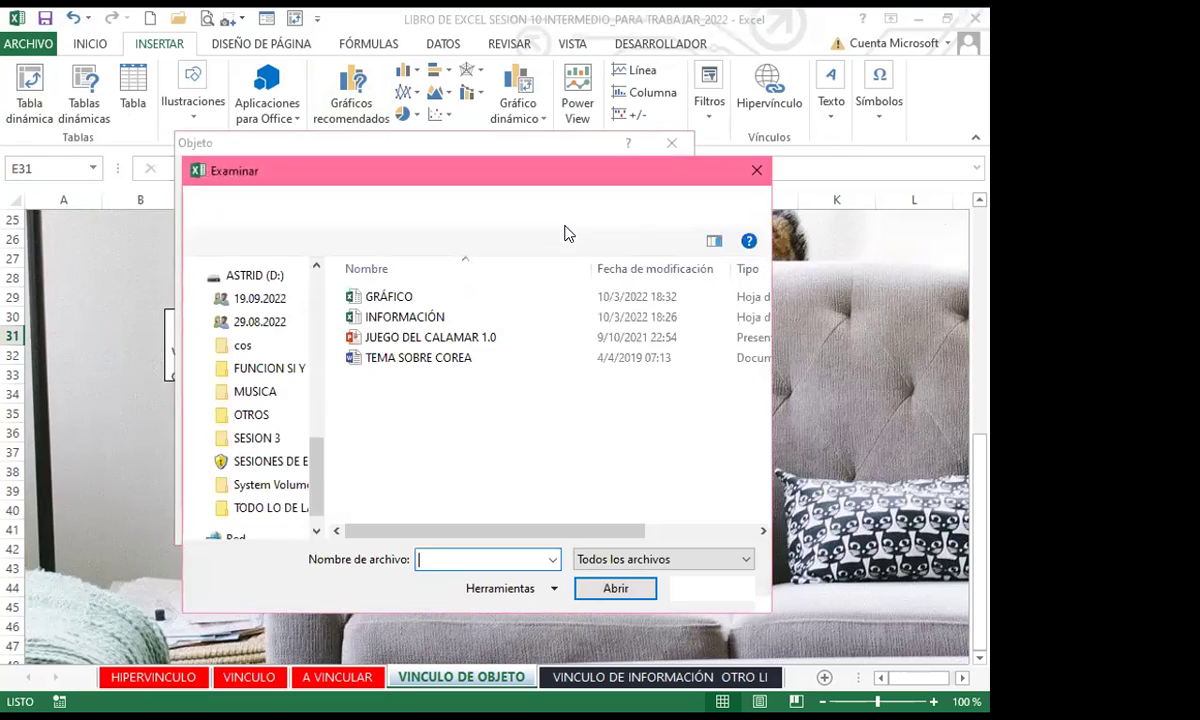
{"action": "left_click", "coordinate": [397, 358]}
{"action": "left_click", "coordinate": [601, 592]}
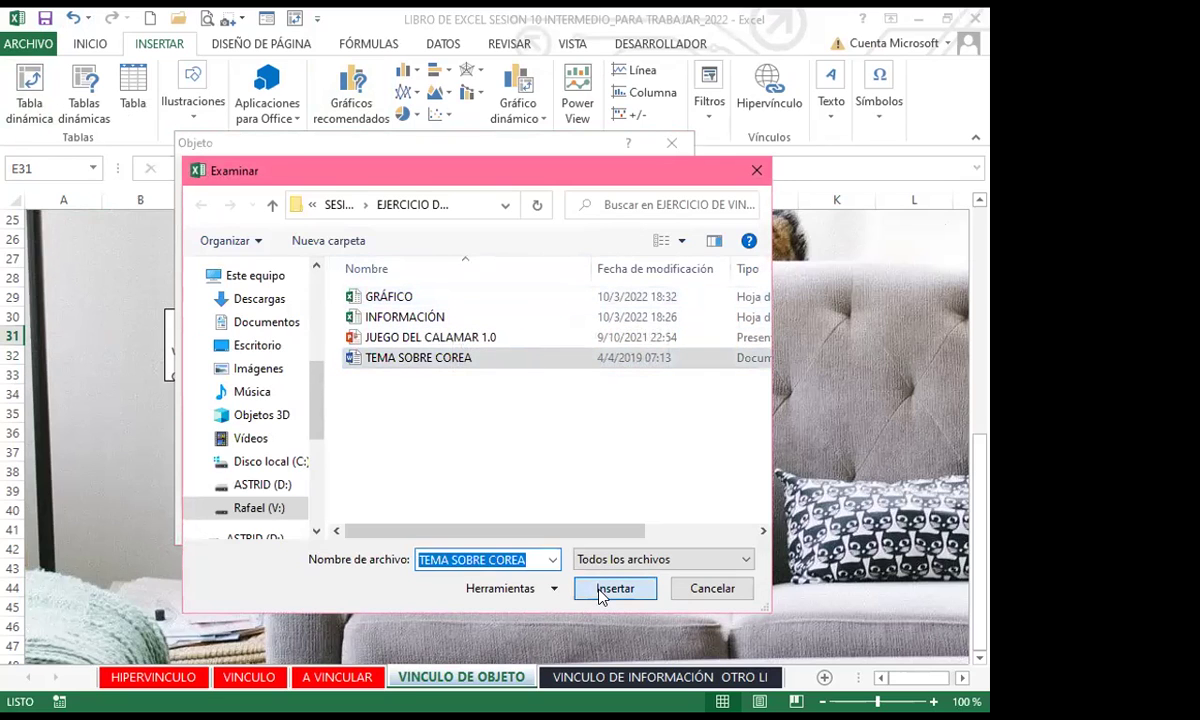
{"action": "left_click", "coordinate": [541, 305]}
{"action": "left_click", "coordinate": [567, 530]}
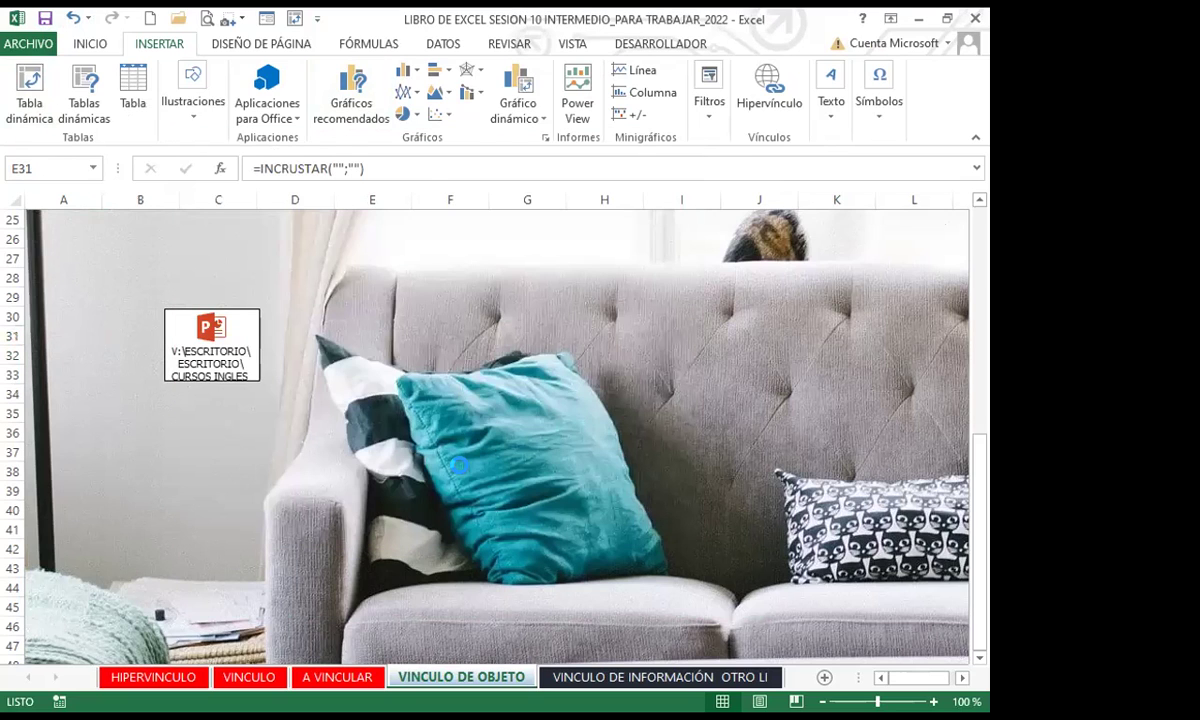
{"action": "left_click_drag", "start_coordinate": [401, 339], "coordinate": [404, 318]}
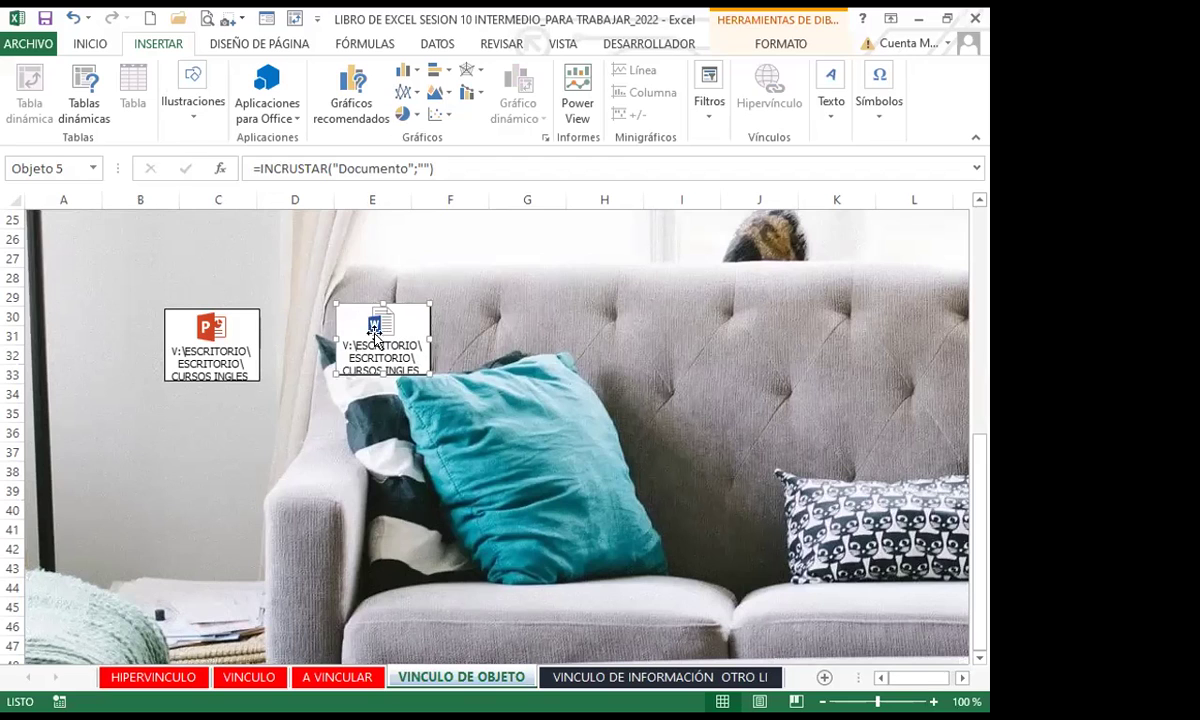
- Embed the file GRÁFICO from the EJERCICIO DE VINCULO folder as an unlinked icon at cell G31, cancelling the save prompt
{"action": "left_click", "coordinate": [506, 333]}
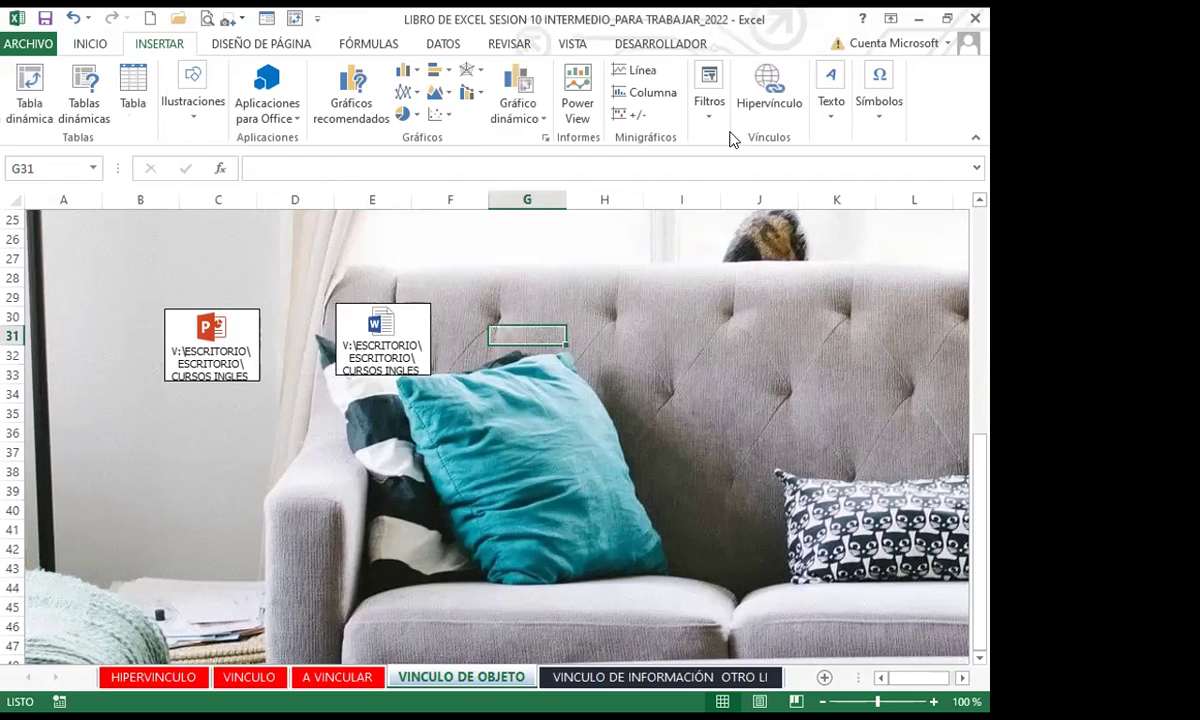
{"action": "left_click", "coordinate": [830, 88]}
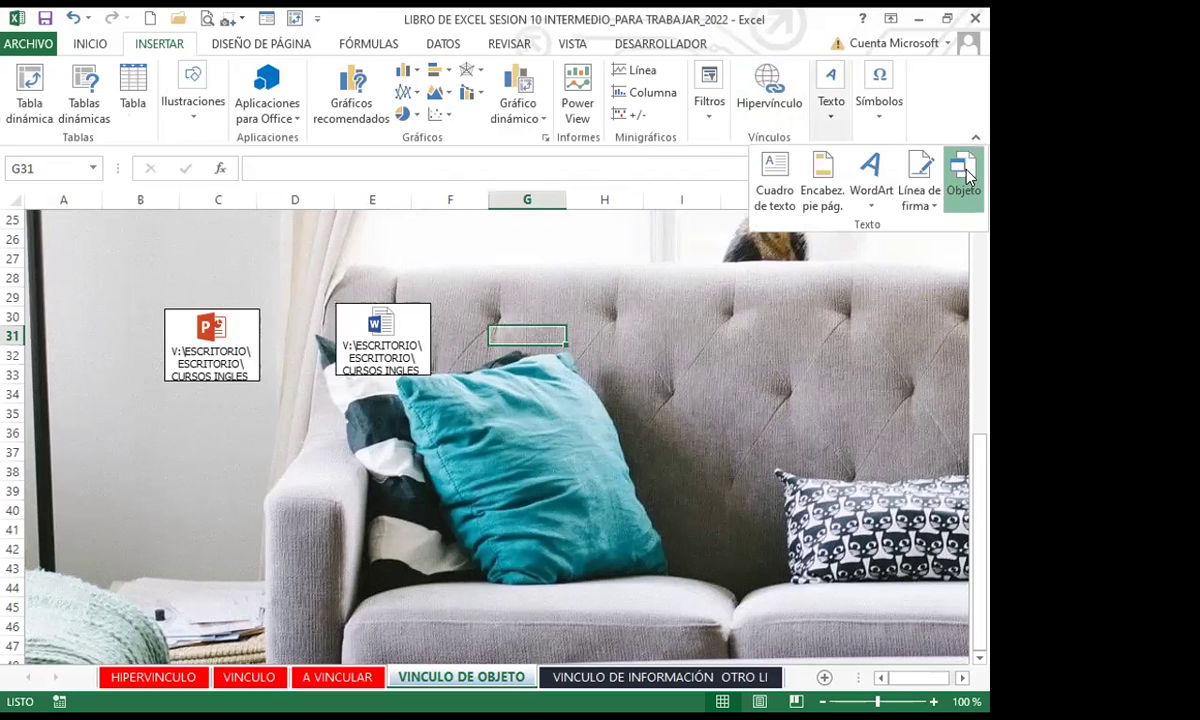
{"action": "left_click", "coordinate": [903, 172]}
{"action": "left_click", "coordinate": [312, 171]}
{"action": "left_click", "coordinate": [568, 220]}
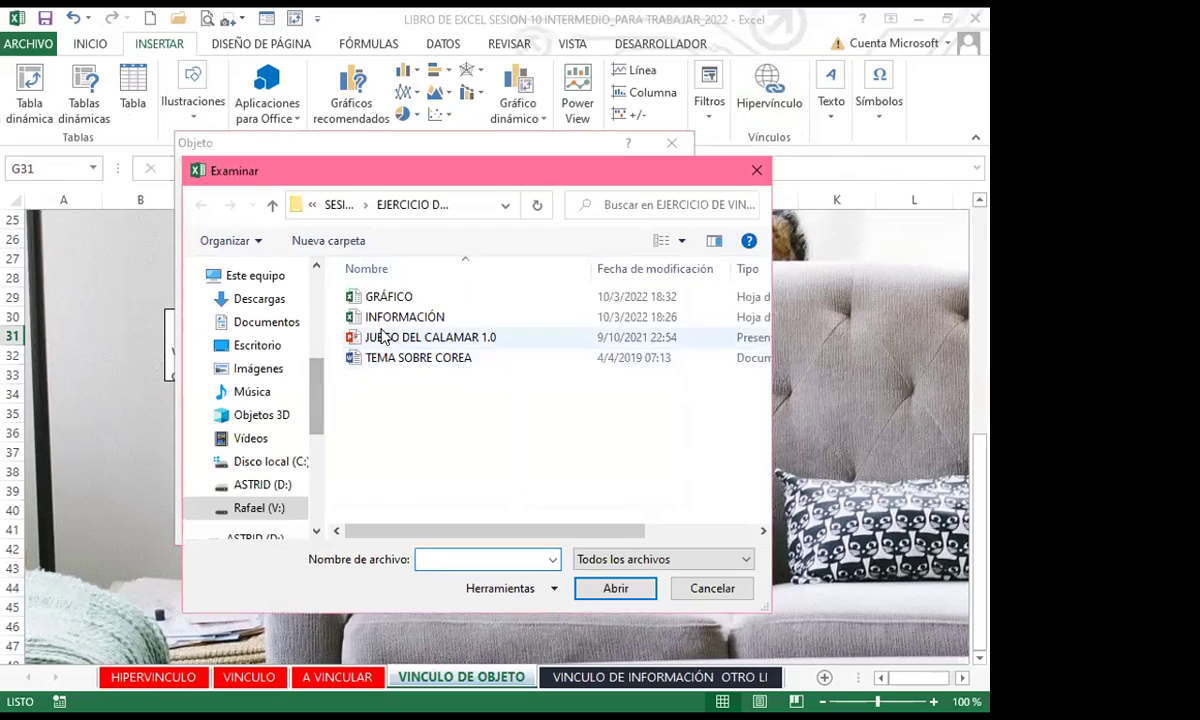
{"action": "left_click", "coordinate": [390, 298]}
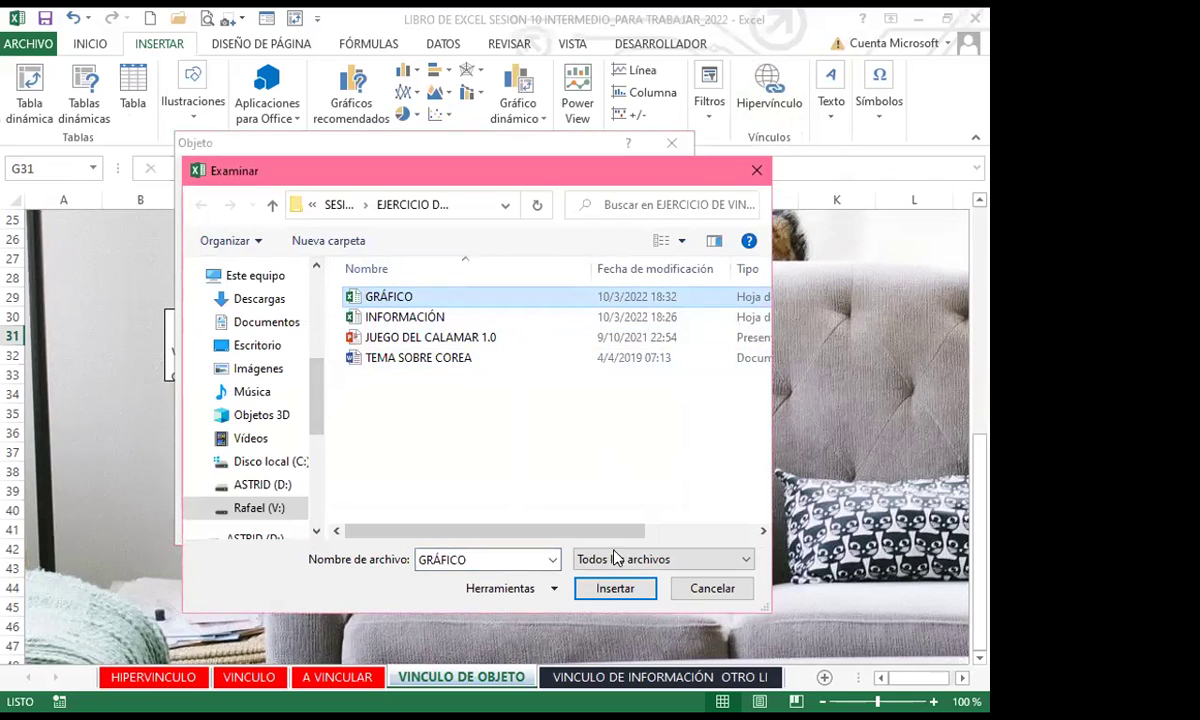
{"action": "left_click", "coordinate": [614, 590]}
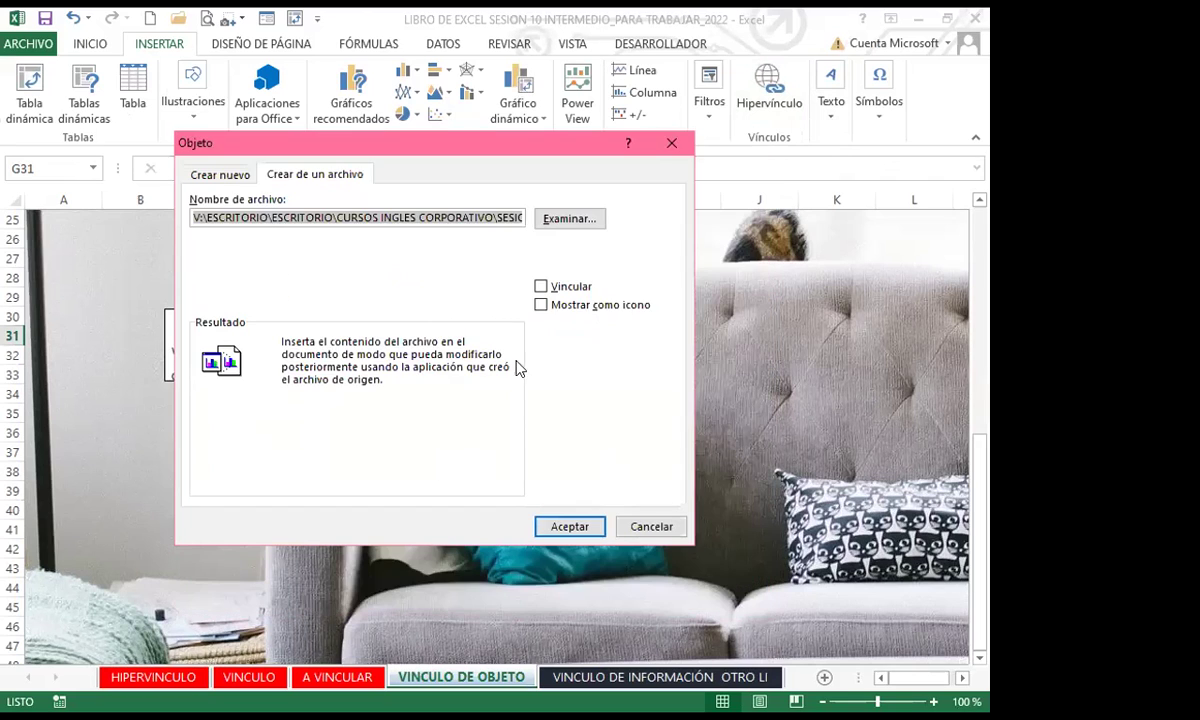
{"action": "left_click", "coordinate": [546, 306]}
{"action": "left_click", "coordinate": [567, 531]}
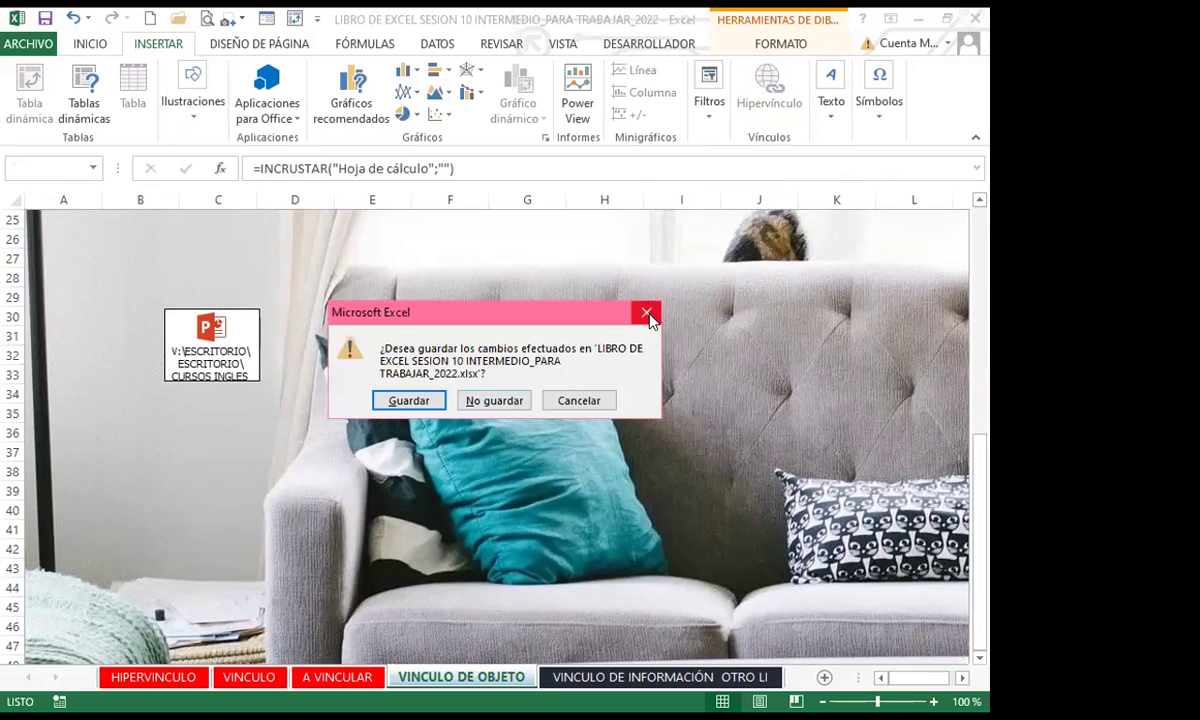
{"action": "key", "text": "Escape"}
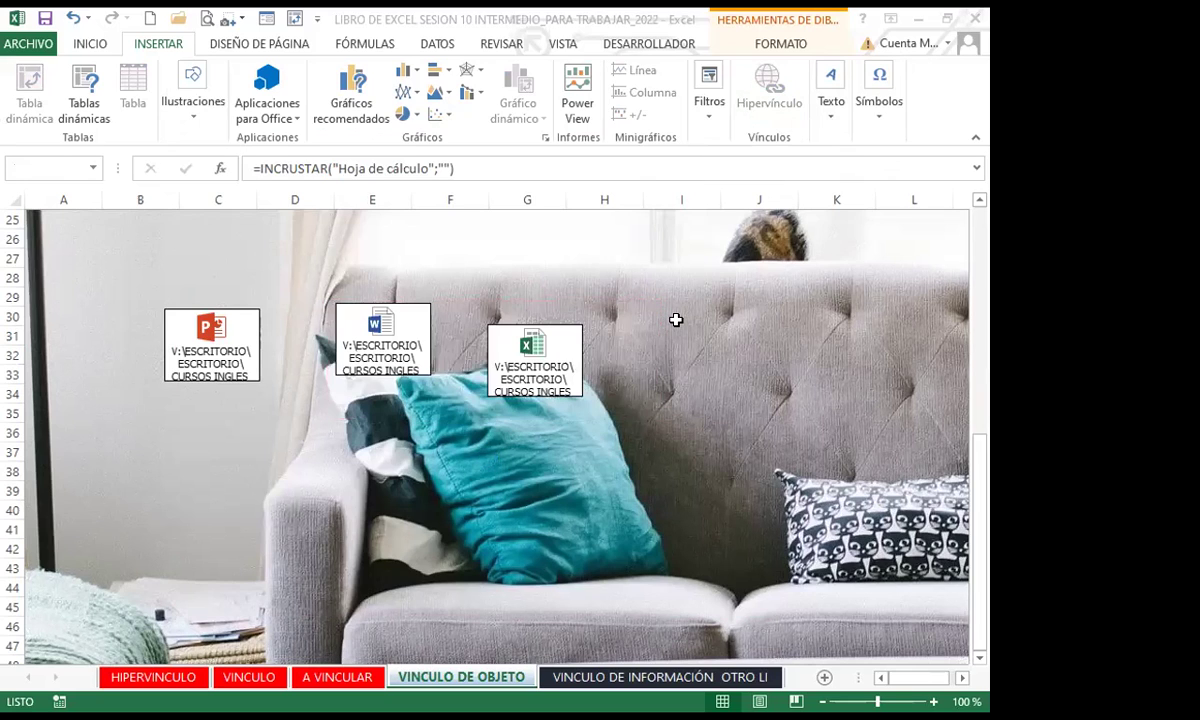
- Deselect the embedded workbook icon and save the workbook
{"action": "left_click", "coordinate": [426, 436]}
{"action": "left_click", "coordinate": [45, 18]}
{"action": "left_click", "coordinate": [352, 490]}
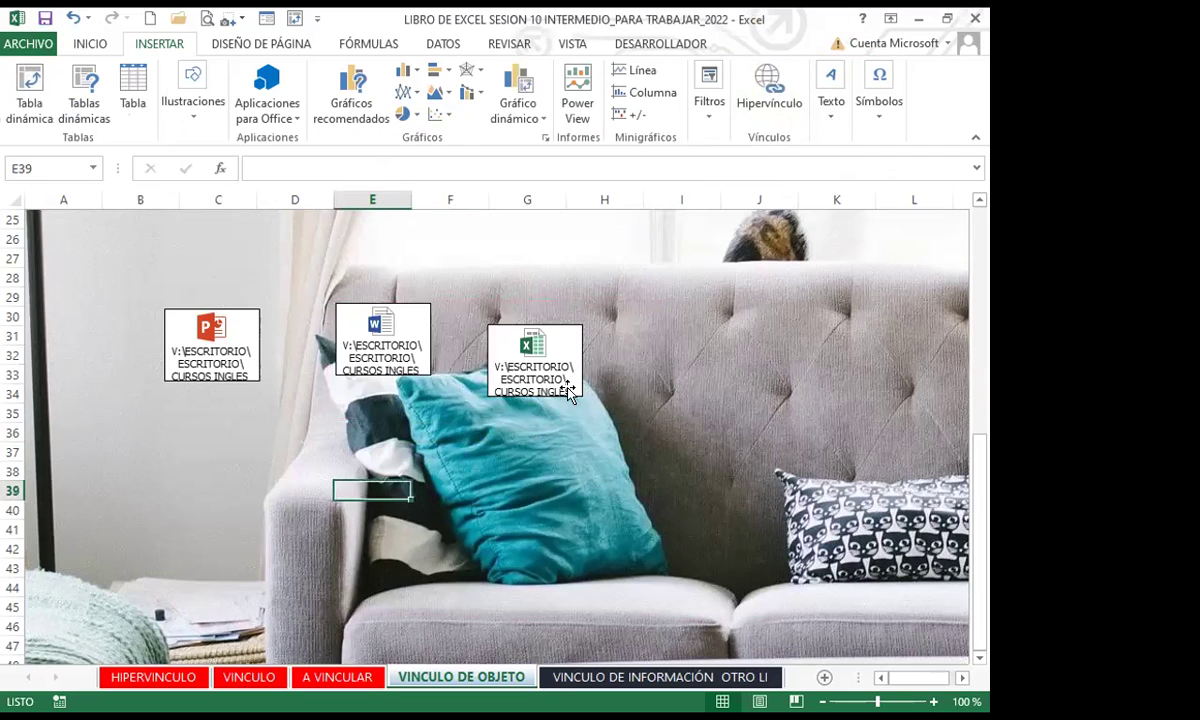
- Move the Excel icon up to rows 29 to 32 and nudge the Word and PowerPoint icons so all three form a row
{"action": "left_click", "coordinate": [570, 335]}
{"action": "left_click_drag", "start_coordinate": [570, 335], "coordinate": [580, 307]}
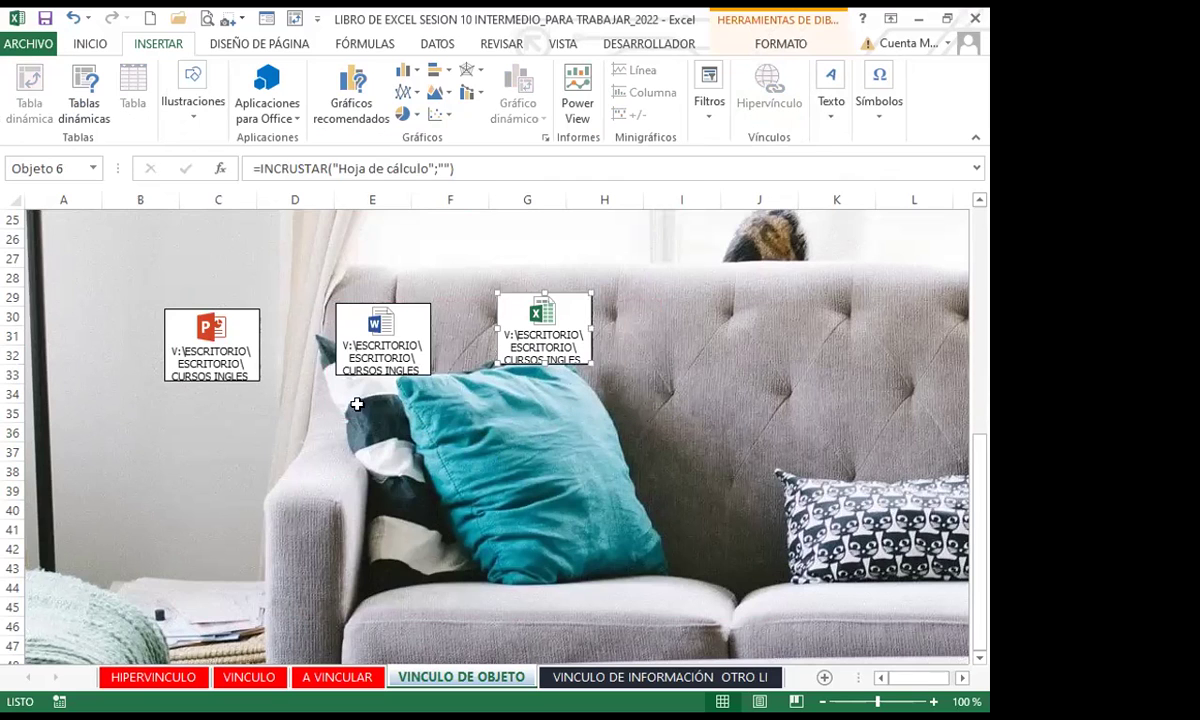
{"action": "left_click", "coordinate": [415, 324]}
{"action": "mouse_move", "coordinate": [415, 324]}
{"action": "left_mouse_down"}
{"action": "mouse_move", "coordinate": [415, 353]}
{"action": "mouse_move", "coordinate": [397, 313]}
{"action": "mouse_move", "coordinate": [412, 325]}
{"action": "left_mouse_up"}
{"action": "left_click", "coordinate": [244, 324]}
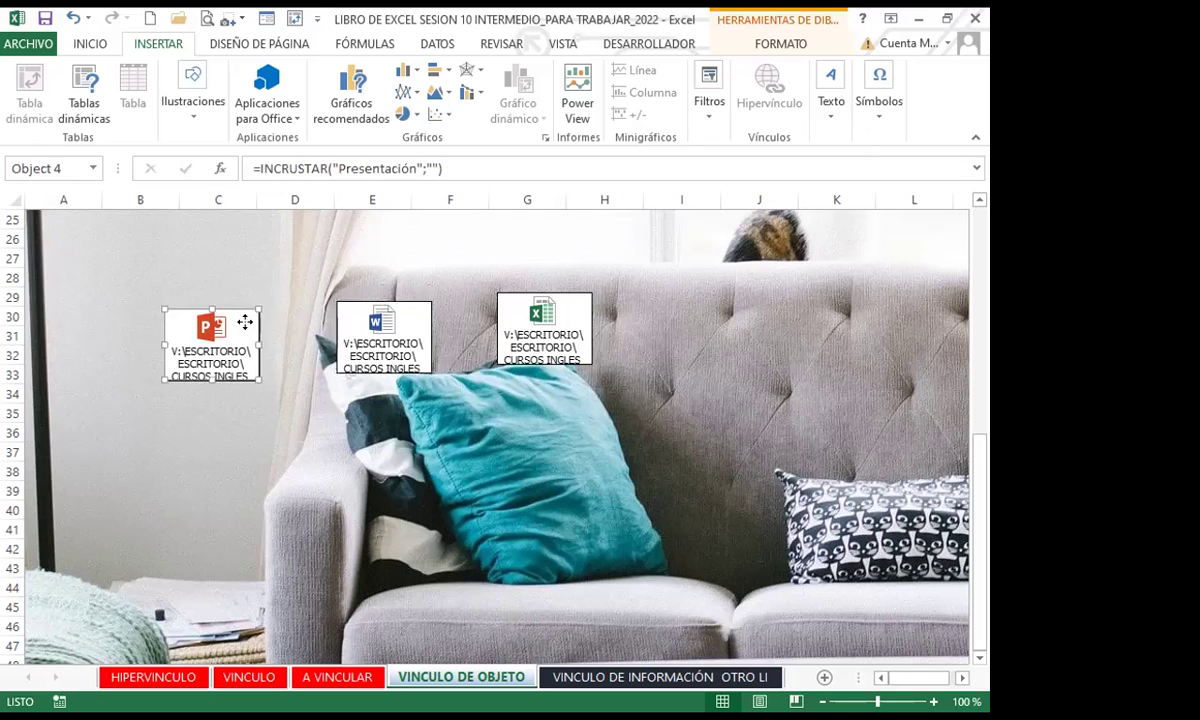
{"action": "left_click_drag", "start_coordinate": [244, 324], "coordinate": [250, 314]}
{"action": "left_click", "coordinate": [252, 430]}
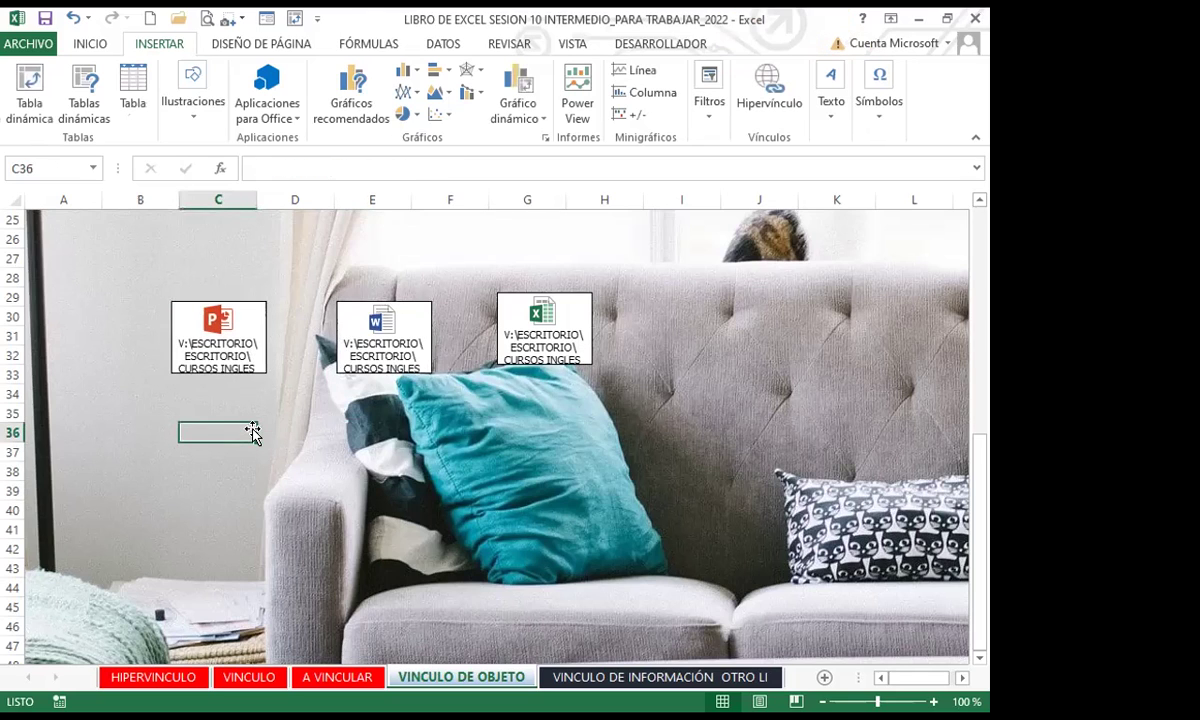
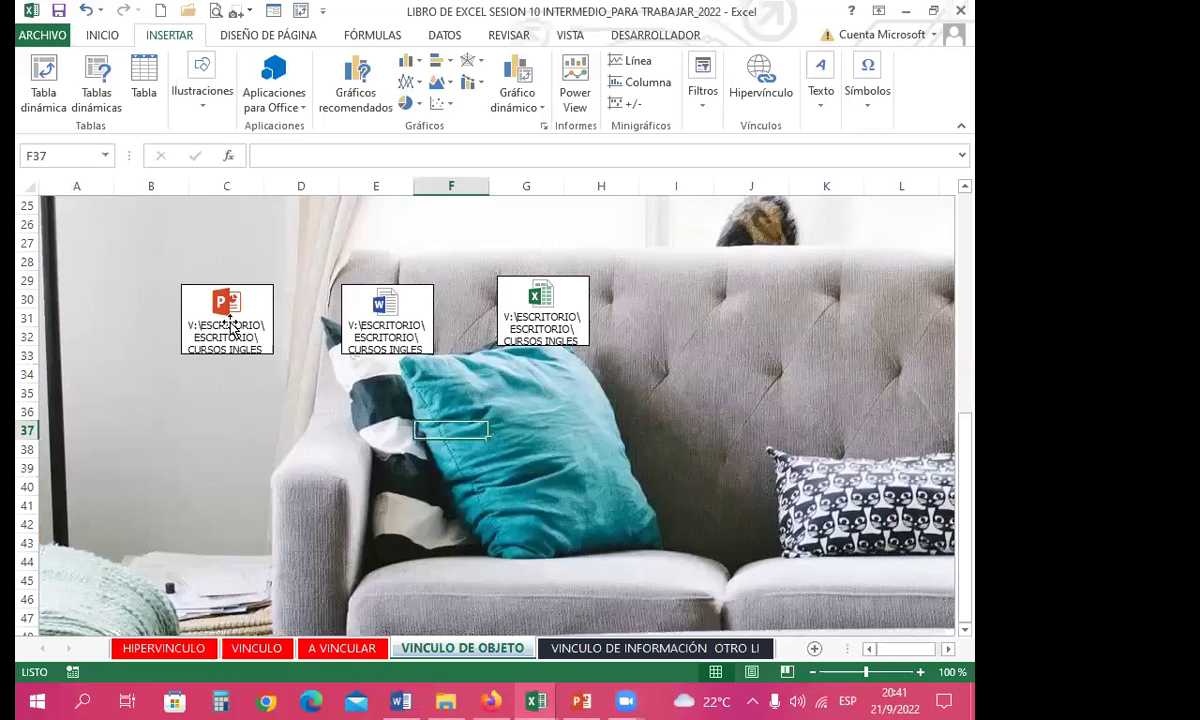
- Start the game in the embedded presentation, view question 1, and return to the number board
{"action": "left_click", "coordinate": [509, 380]}
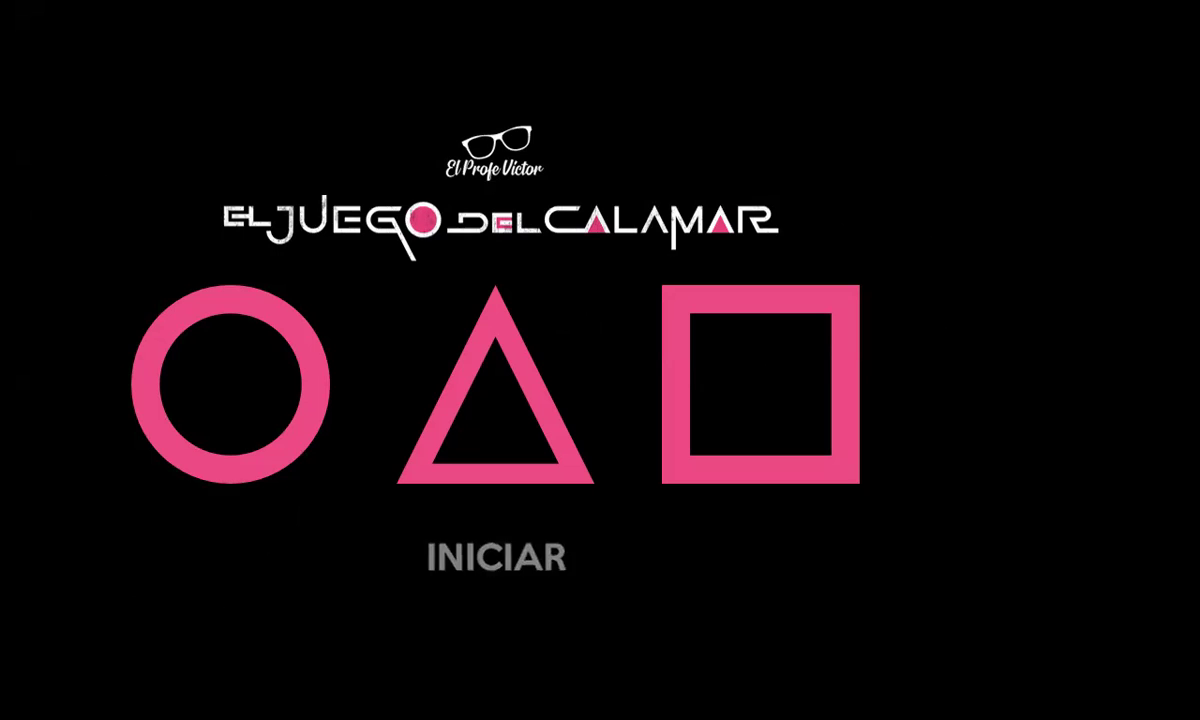
{"action": "left_click", "coordinate": [500, 550]}
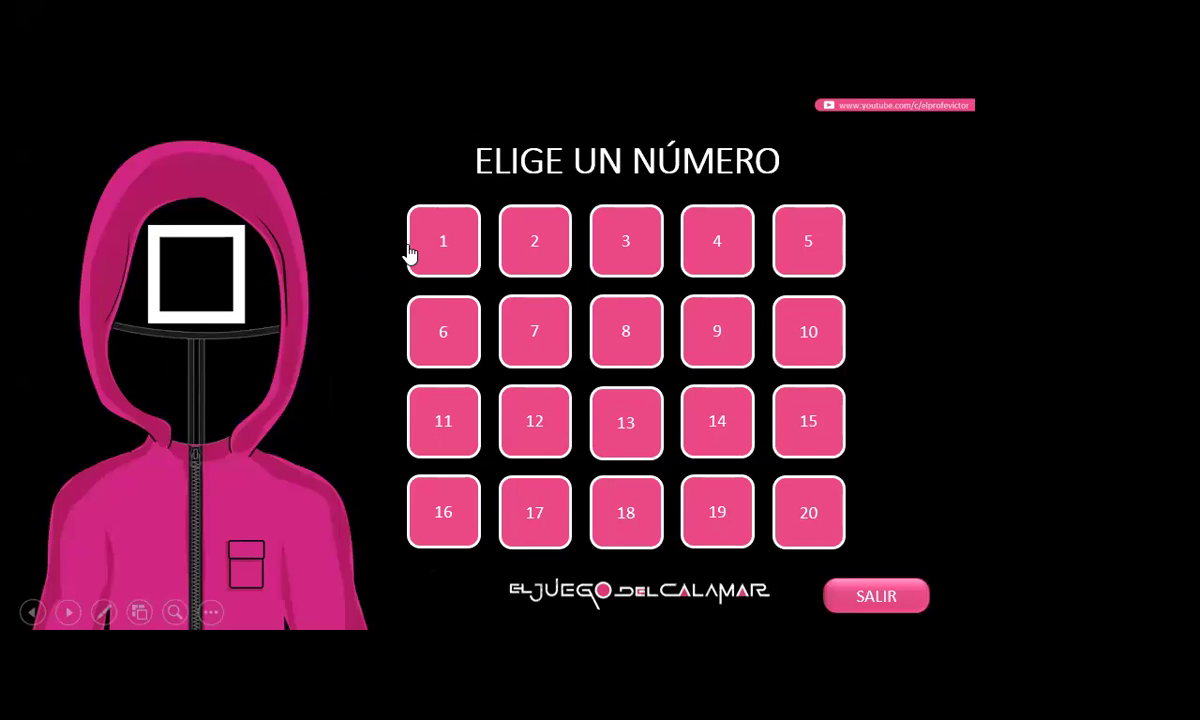
{"action": "left_click", "coordinate": [441, 244]}
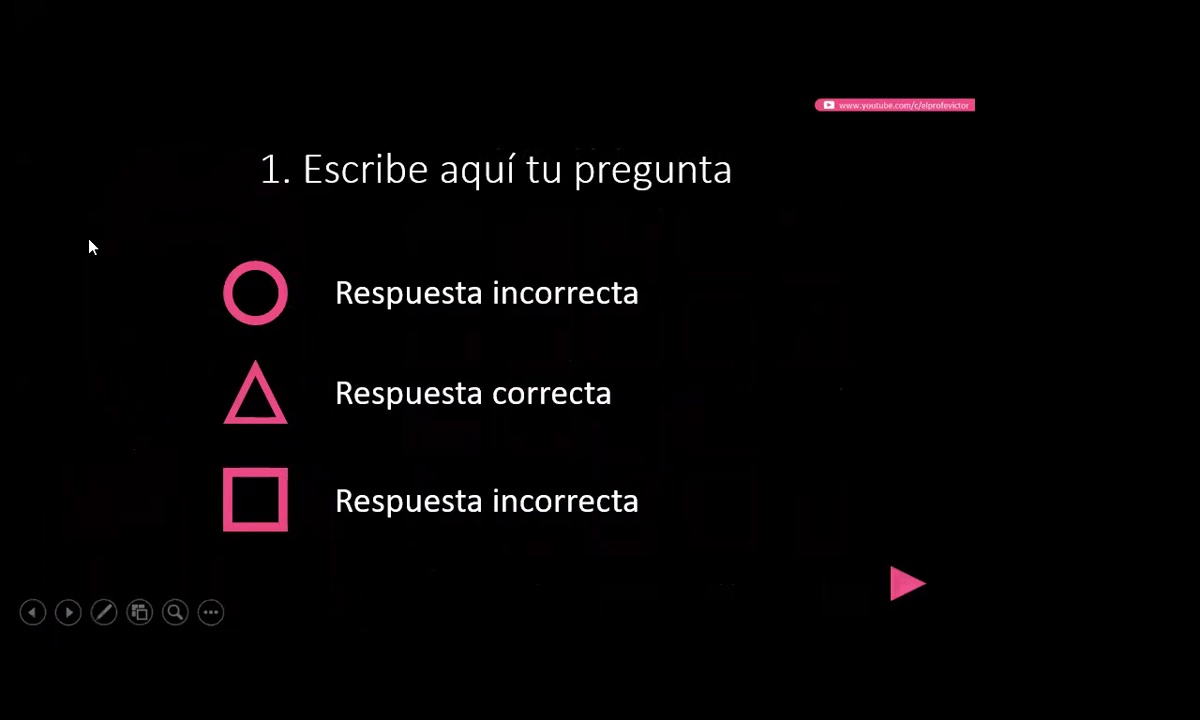
{"action": "left_click", "coordinate": [927, 590]}
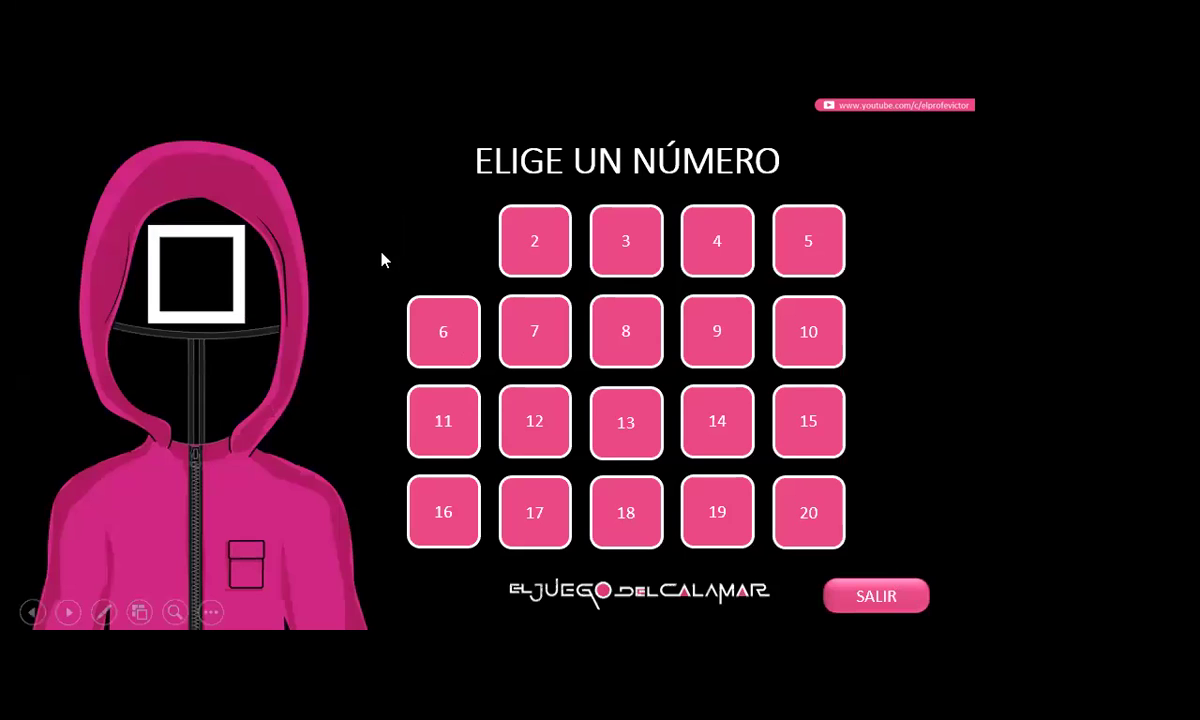
- Open number 2 in the game, try several glass panels of the bridge, and return to the number board
{"action": "left_click", "coordinate": [547, 261]}
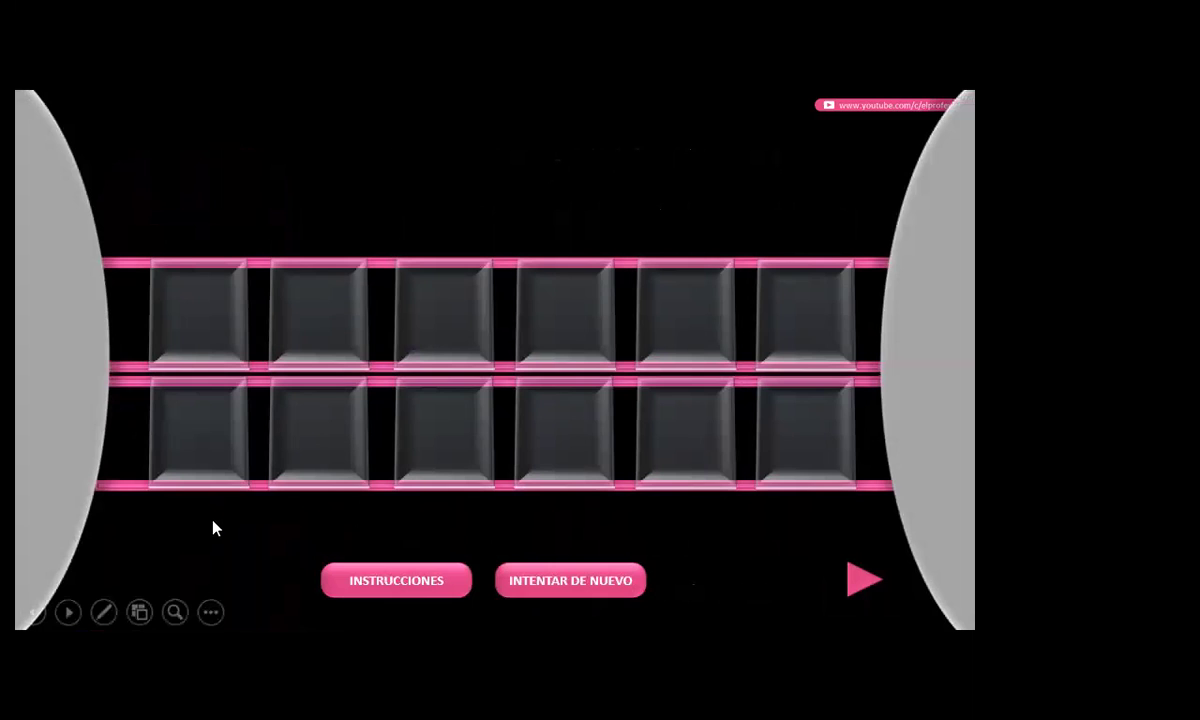
{"action": "left_click", "coordinate": [315, 333]}
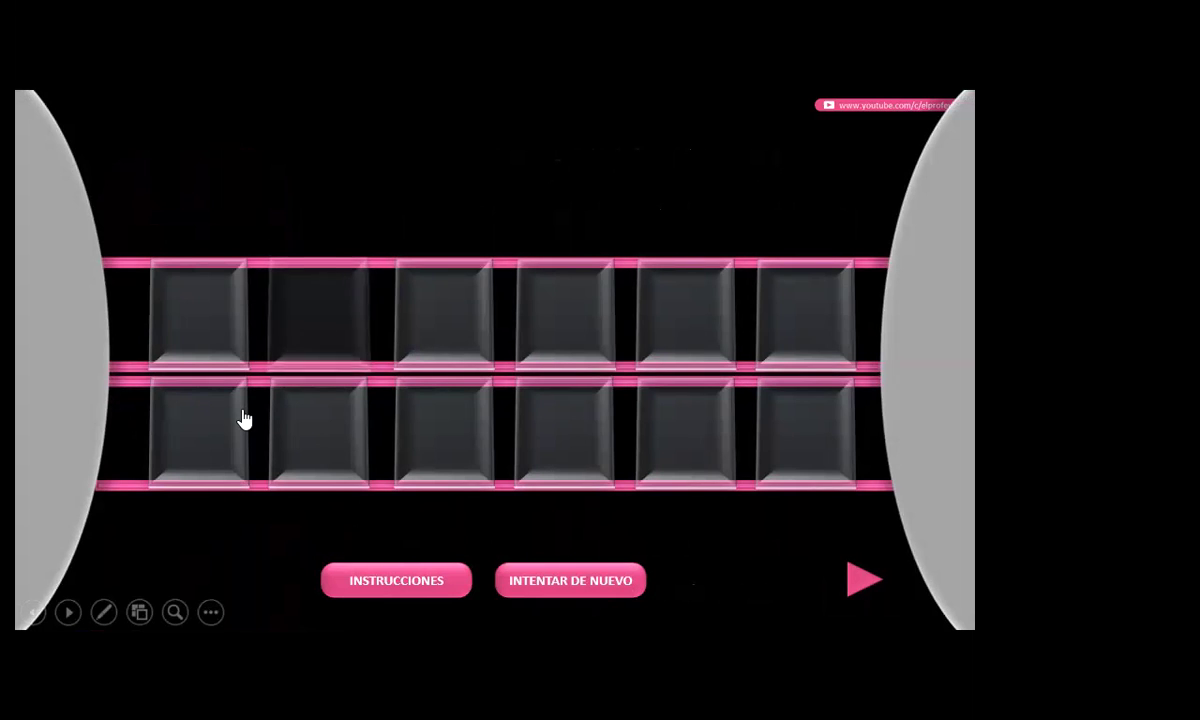
{"action": "left_click", "coordinate": [437, 440]}
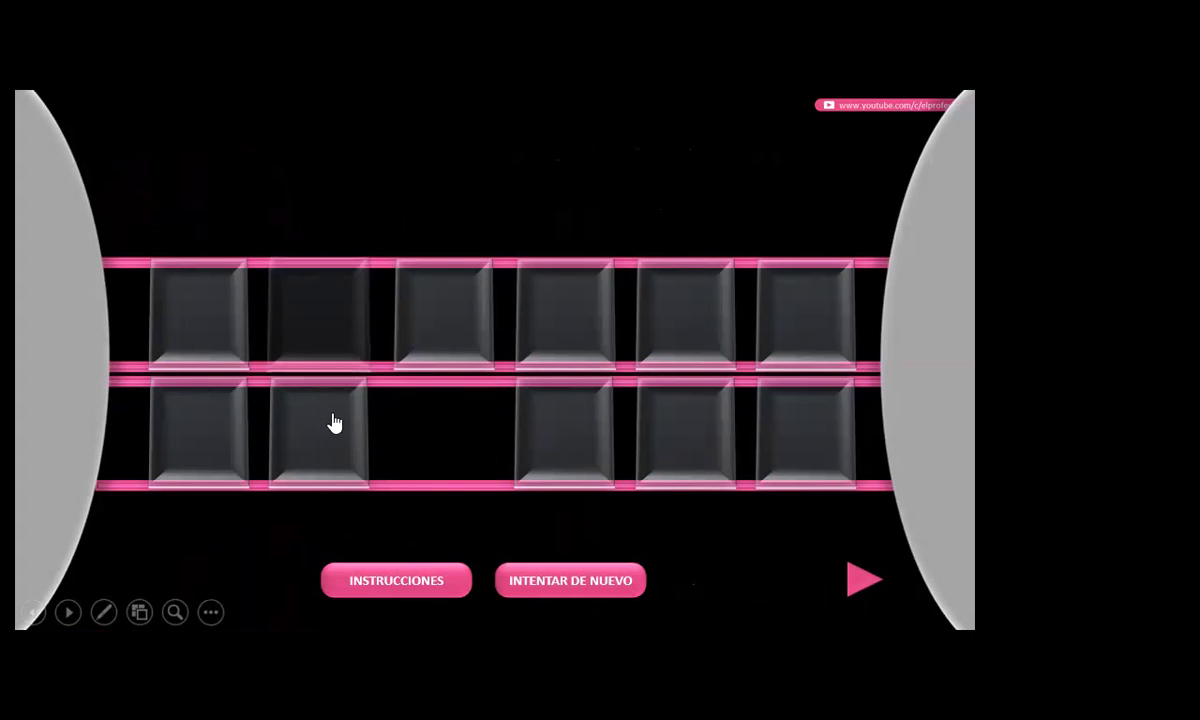
{"action": "left_click", "coordinate": [565, 328]}
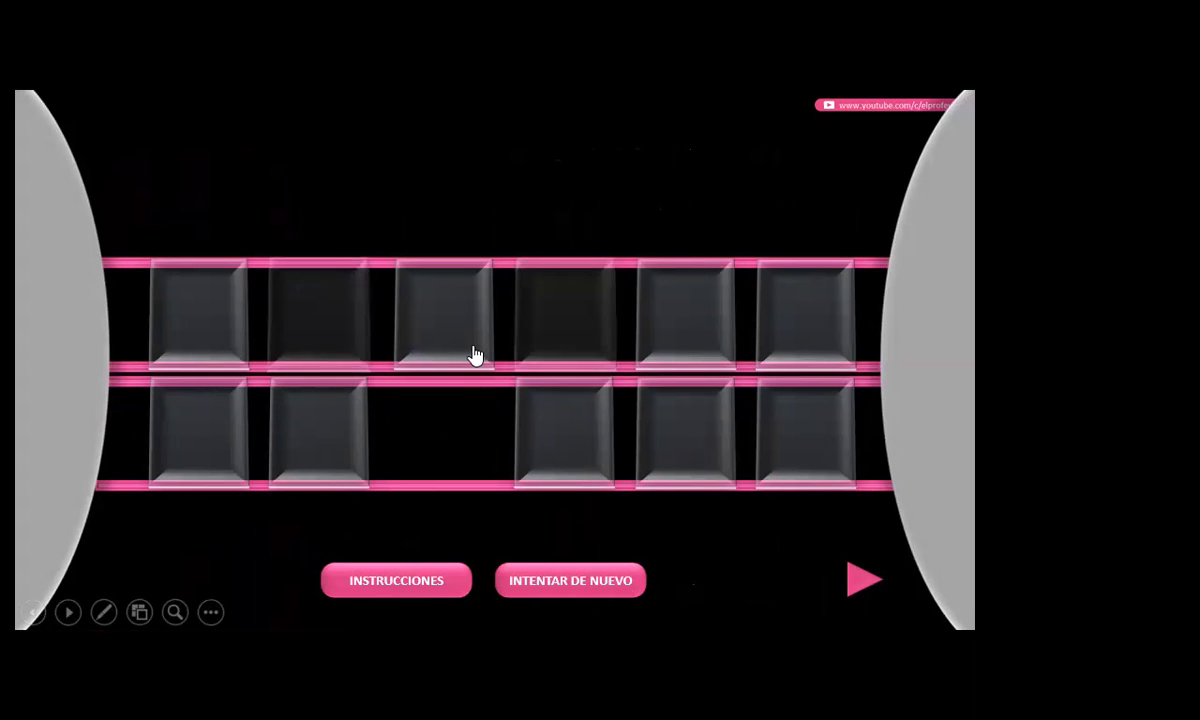
{"action": "left_click", "coordinate": [785, 350]}
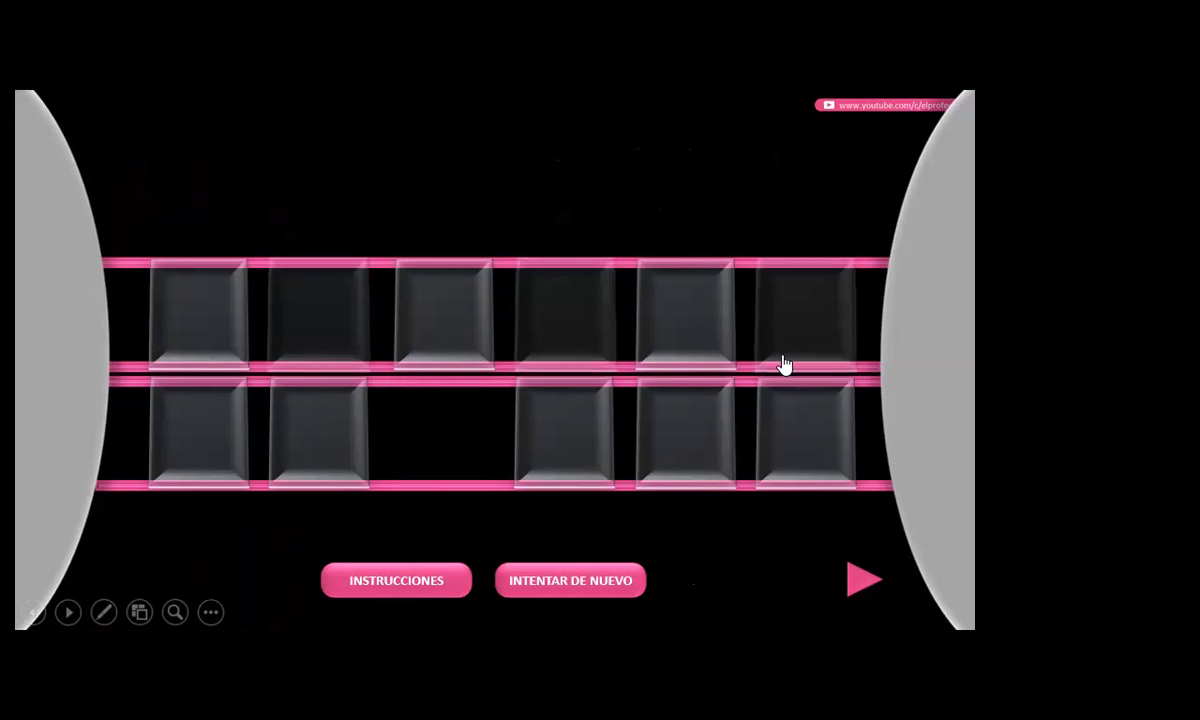
{"action": "left_click", "coordinate": [856, 585]}
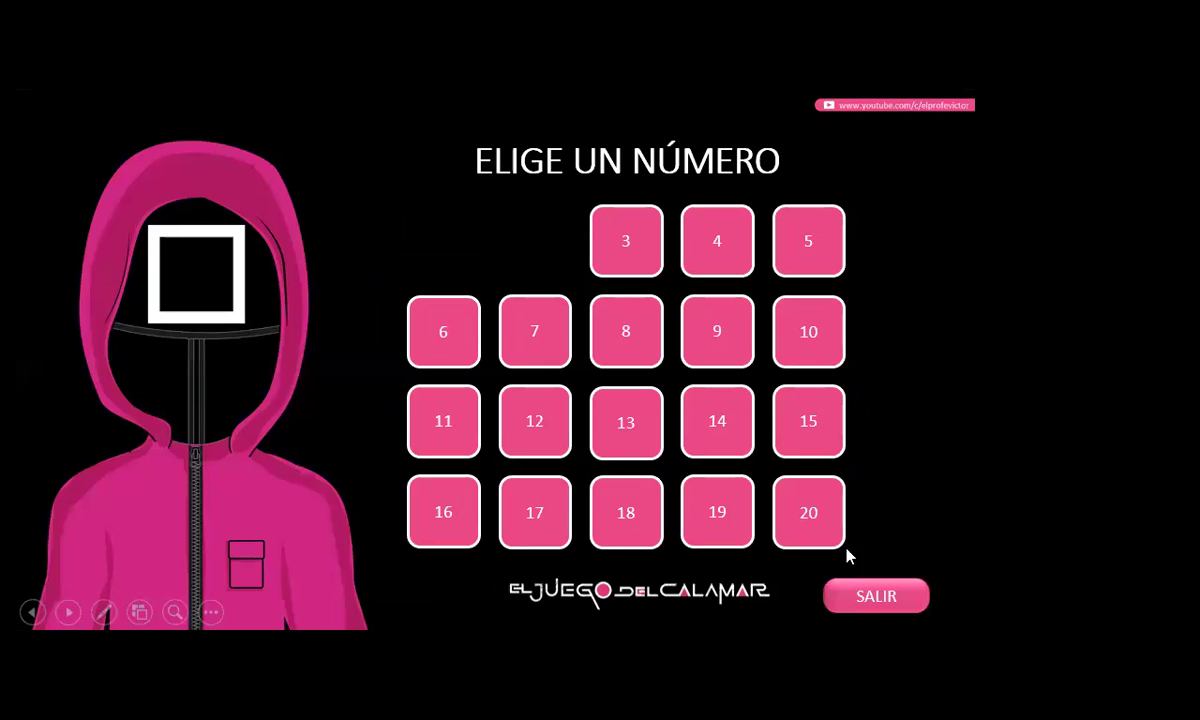
- Exit the game through its closing slide and end the slide show to return to the workbook
{"action": "left_click", "coordinate": [876, 598]}
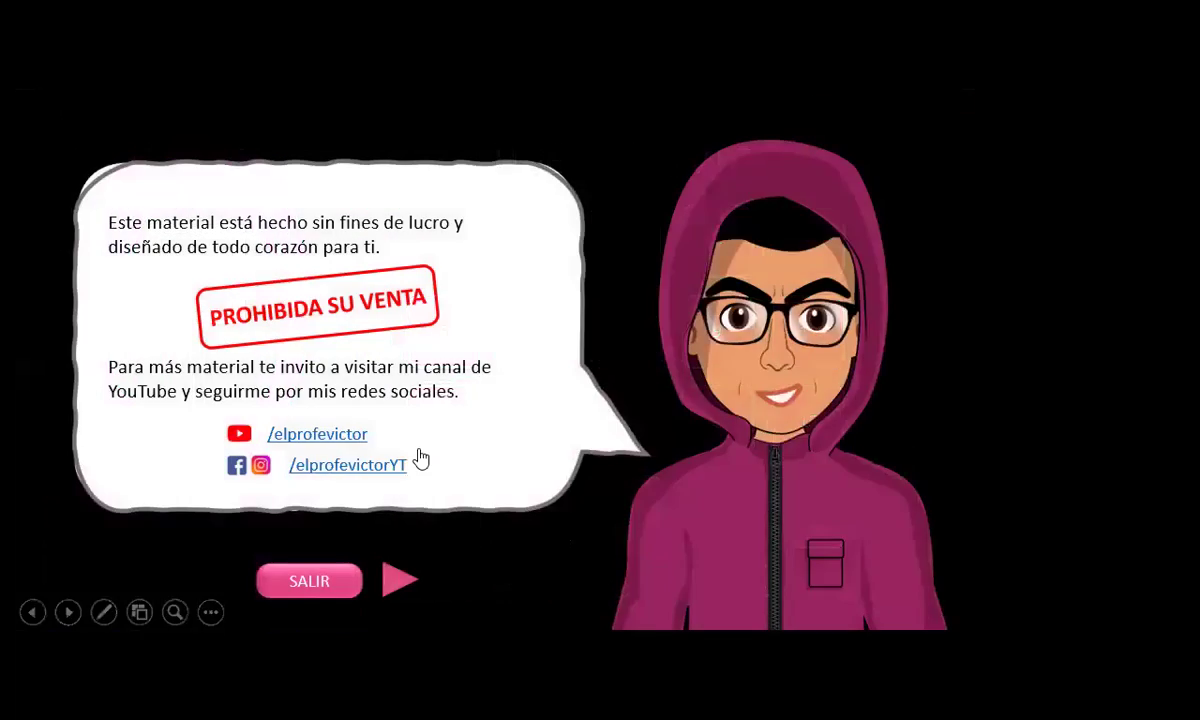
{"action": "left_click", "coordinate": [304, 582]}
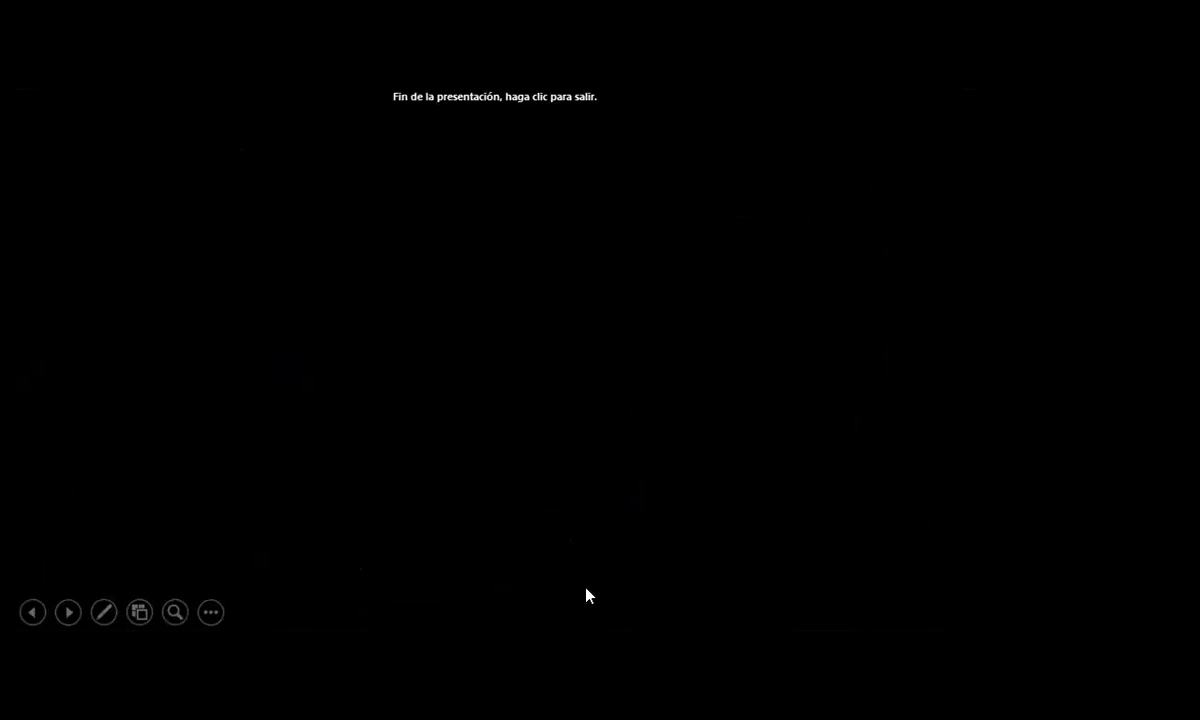
{"action": "left_click", "coordinate": [576, 474]}
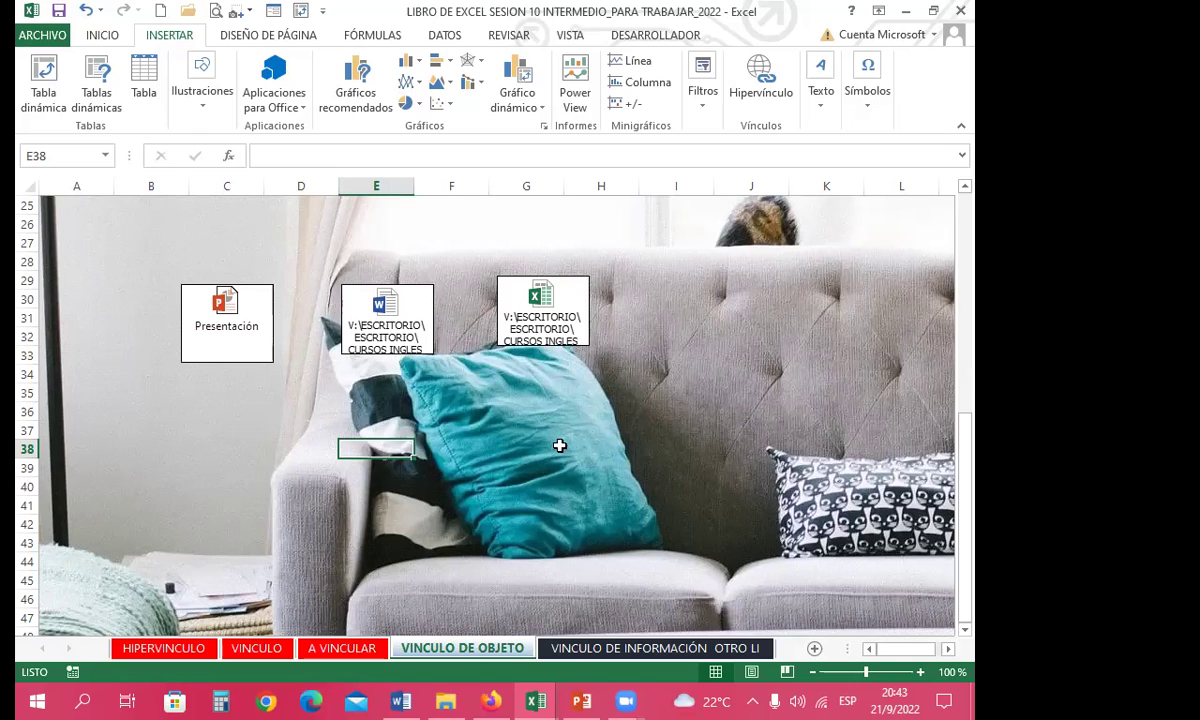
{"action": "left_click", "coordinate": [528, 449]}
{"action": "left_click", "coordinate": [295, 451]}
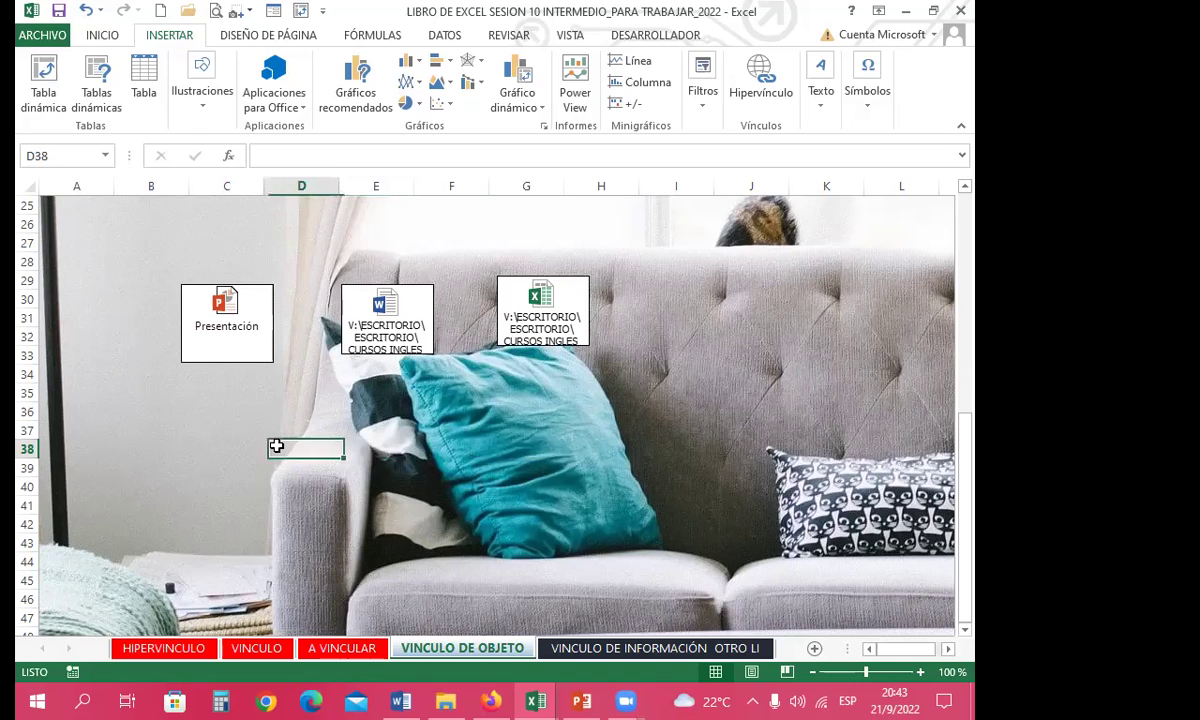
{"action": "left_click", "coordinate": [255, 350]}
{"action": "left_click", "coordinate": [306, 410]}
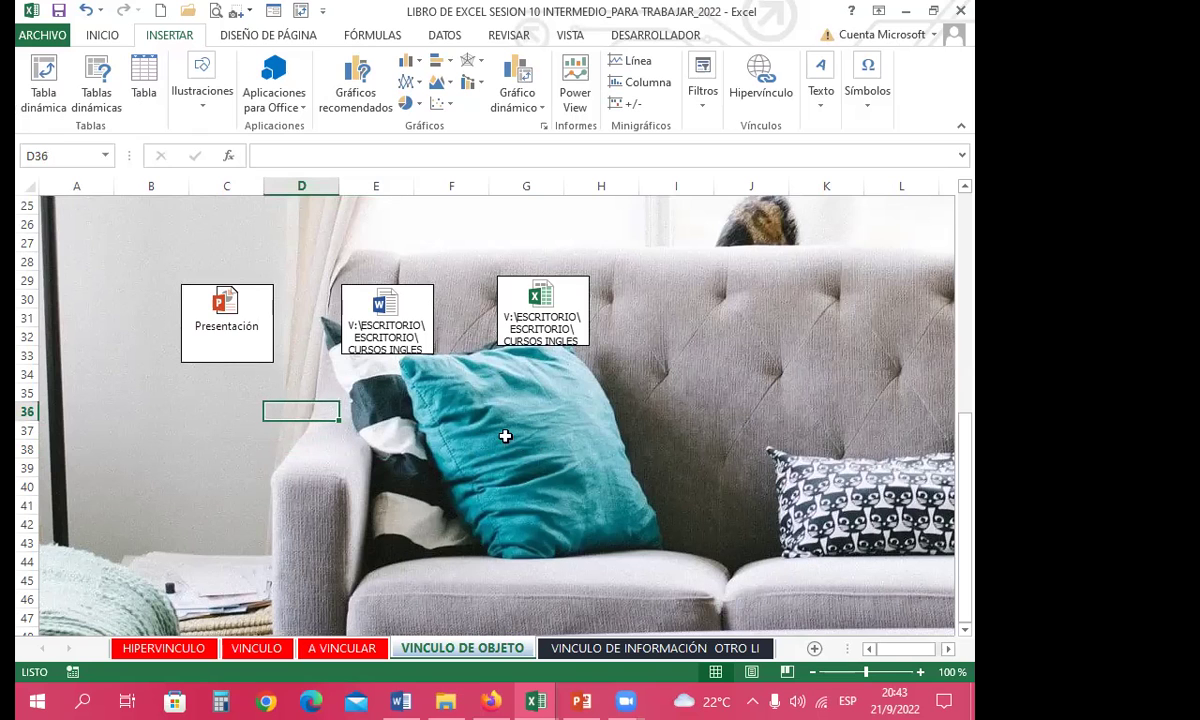
- Open the embedded Word document from its icon on the sheet and look through its first pages
{"action": "left_click", "coordinate": [386, 308]}
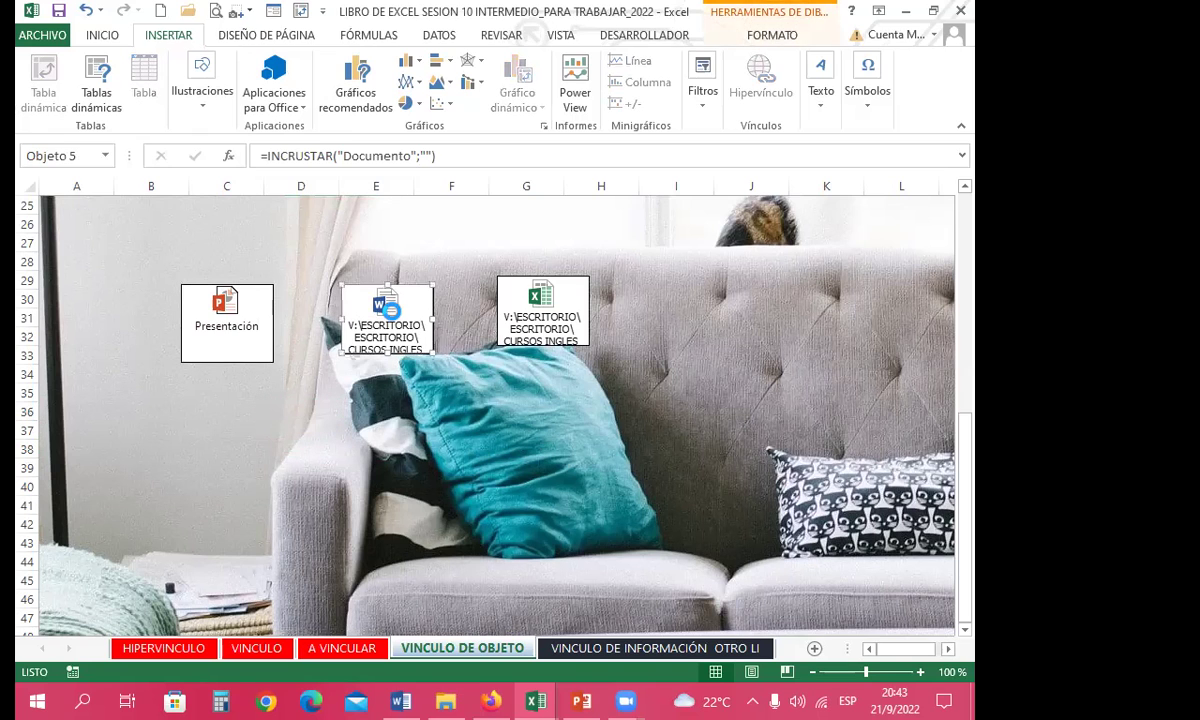
{"action": "double_click", "coordinate": [388, 312]}
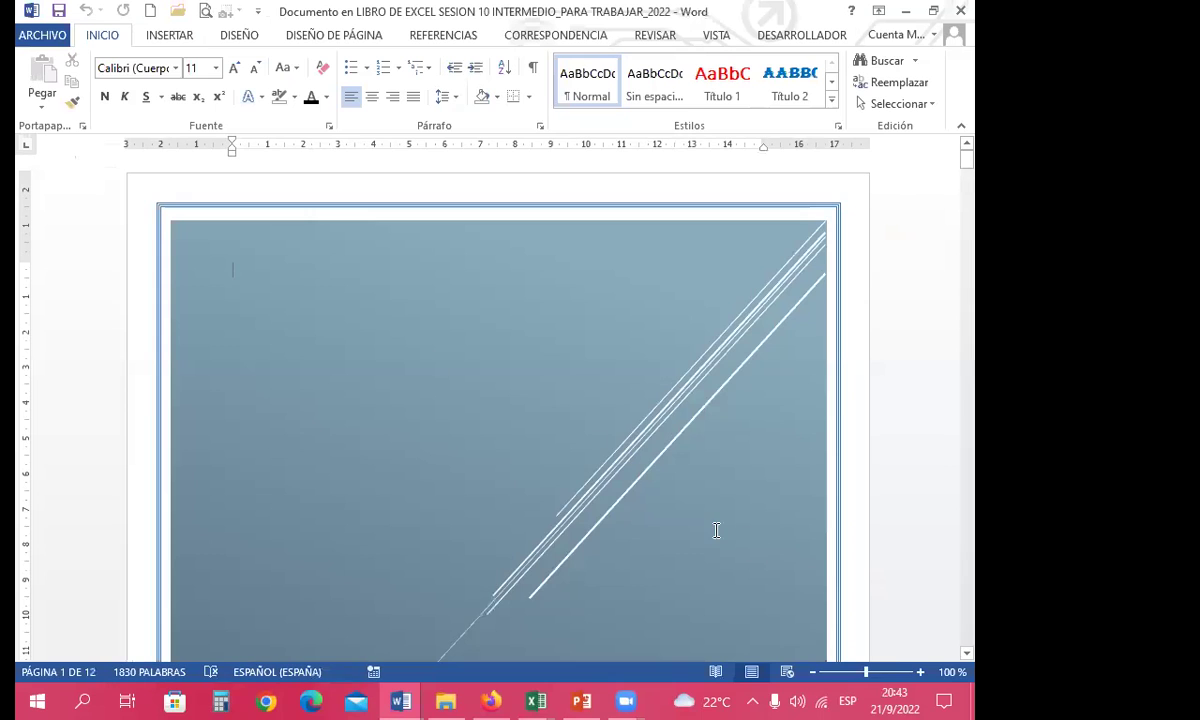
{"action": "scroll", "coordinate": [716, 530], "scroll_direction": "down", "scroll_amount": 7}
{"action": "scroll", "coordinate": [710, 523], "scroll_direction": "down", "scroll_amount": 10}
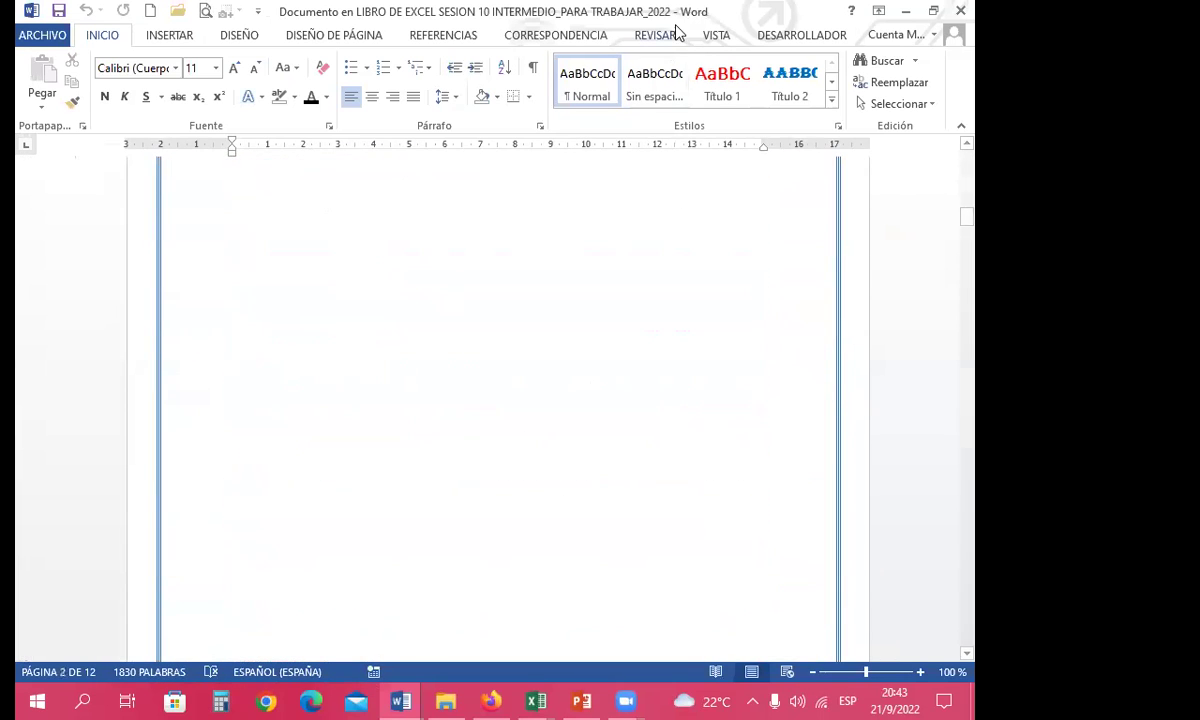
- Display the document as multiple pages at 20% zoom and look over all its pages
{"action": "left_click", "coordinate": [715, 37]}
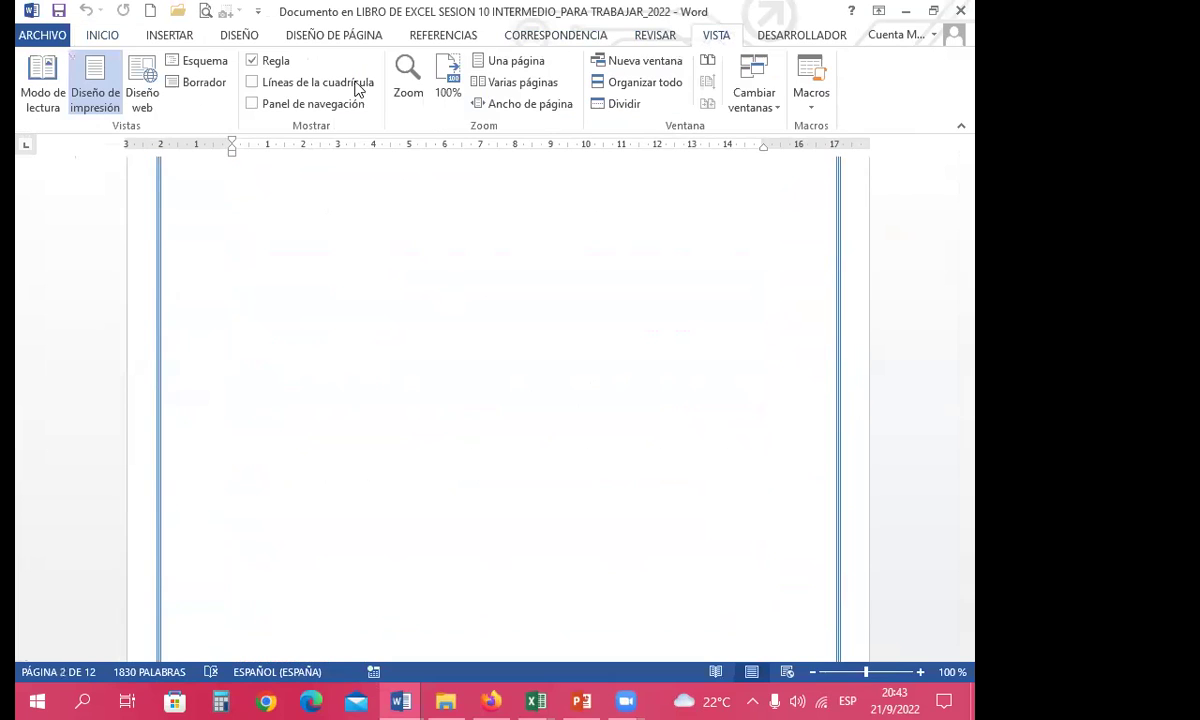
{"action": "left_click", "coordinate": [512, 84]}
{"action": "scroll", "coordinate": [219, 446], "scroll_direction": "down", "scroll_amount": 4}
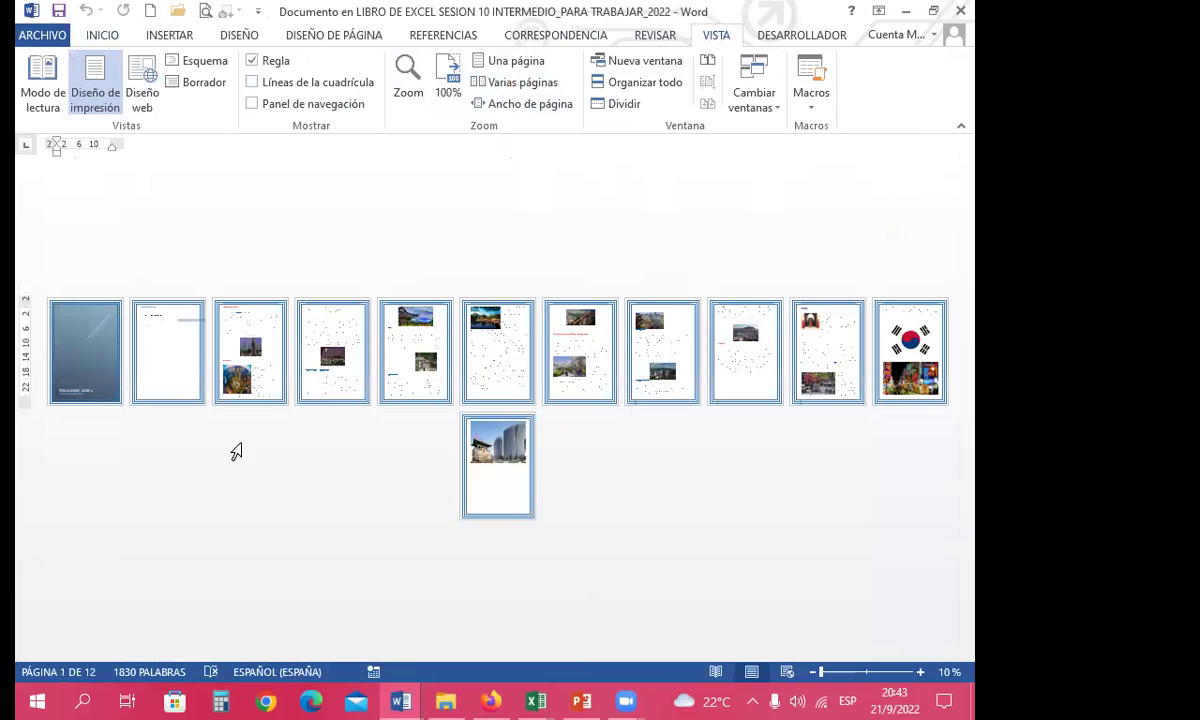
{"action": "scroll", "coordinate": [238, 452], "scroll_direction": "up", "scroll_amount": 1}
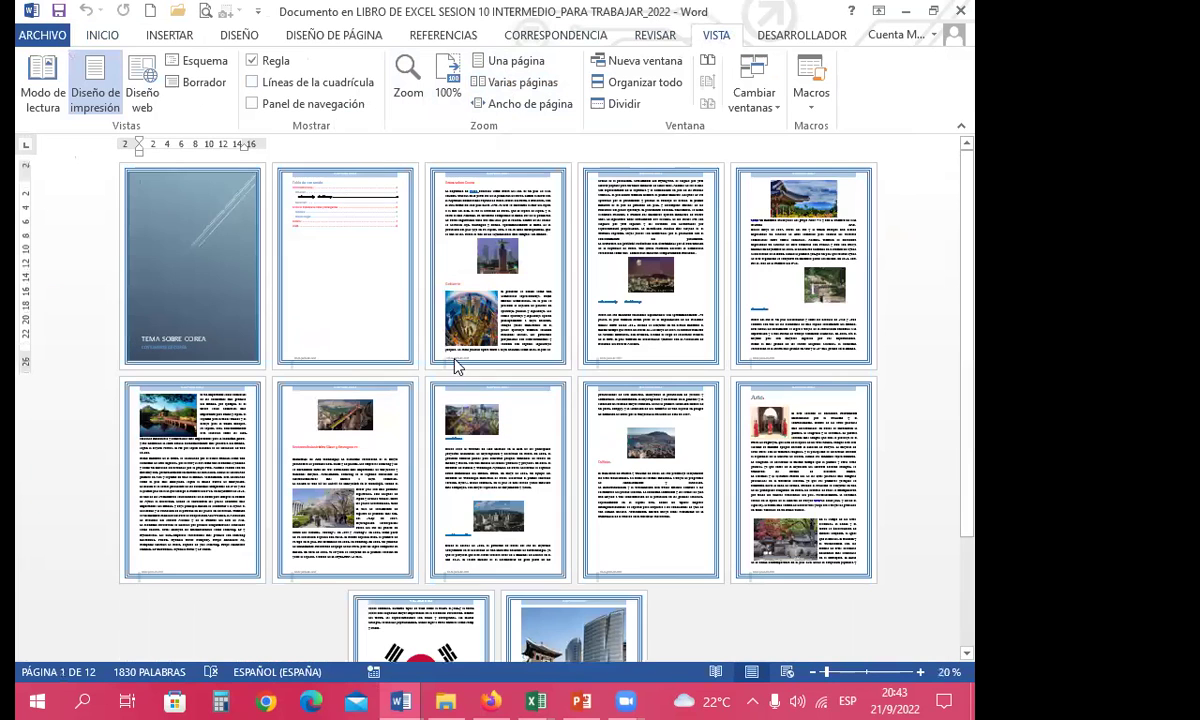
{"action": "scroll", "coordinate": [519, 495], "scroll_direction": "down", "scroll_amount": 1}
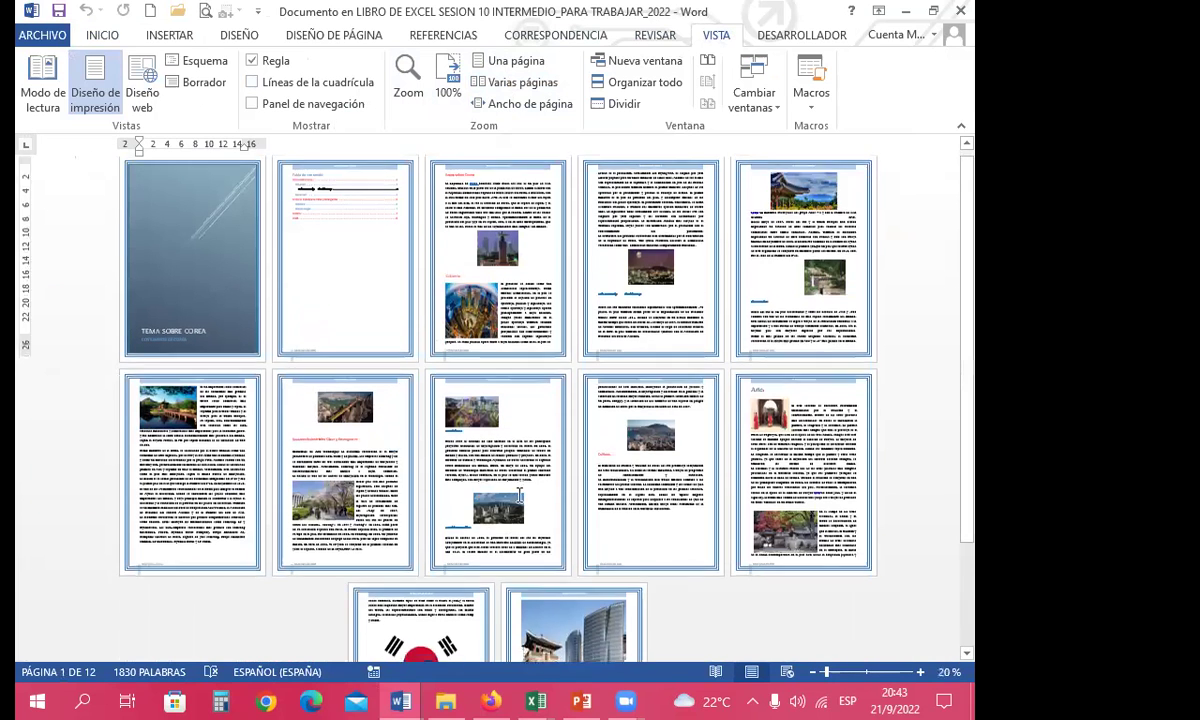
{"action": "scroll", "coordinate": [519, 495], "scroll_direction": "down", "scroll_amount": 3}
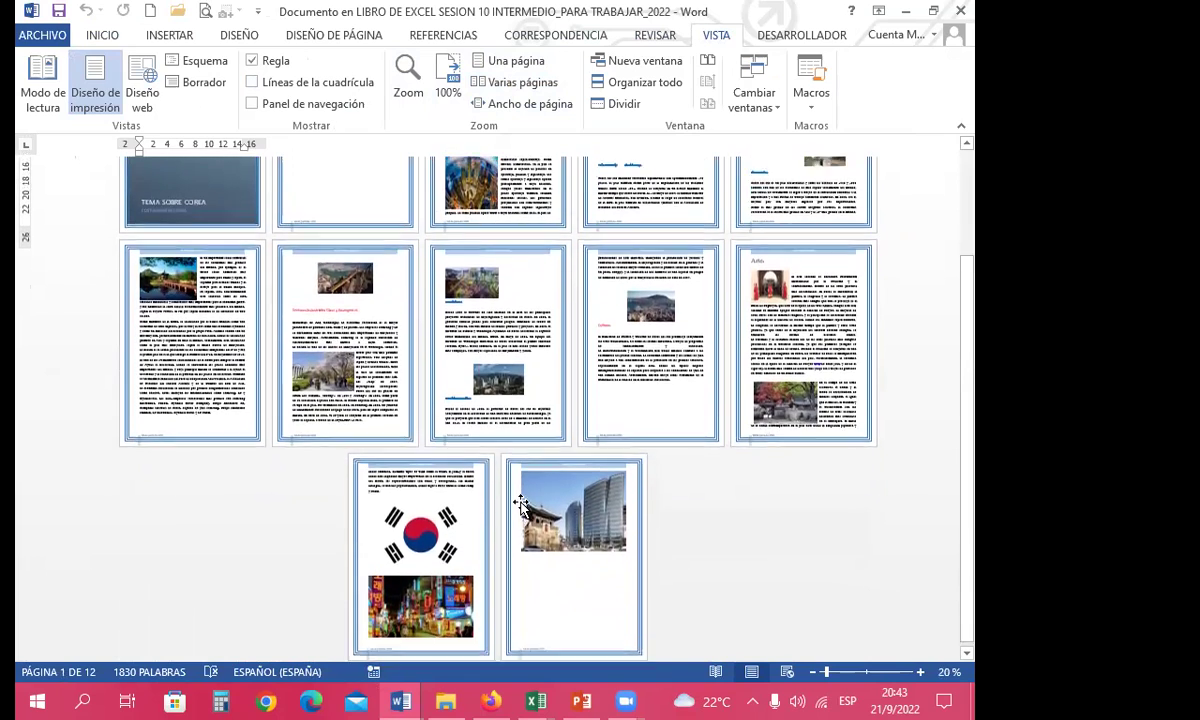
{"action": "scroll", "coordinate": [519, 503], "scroll_direction": "up", "scroll_amount": 3}
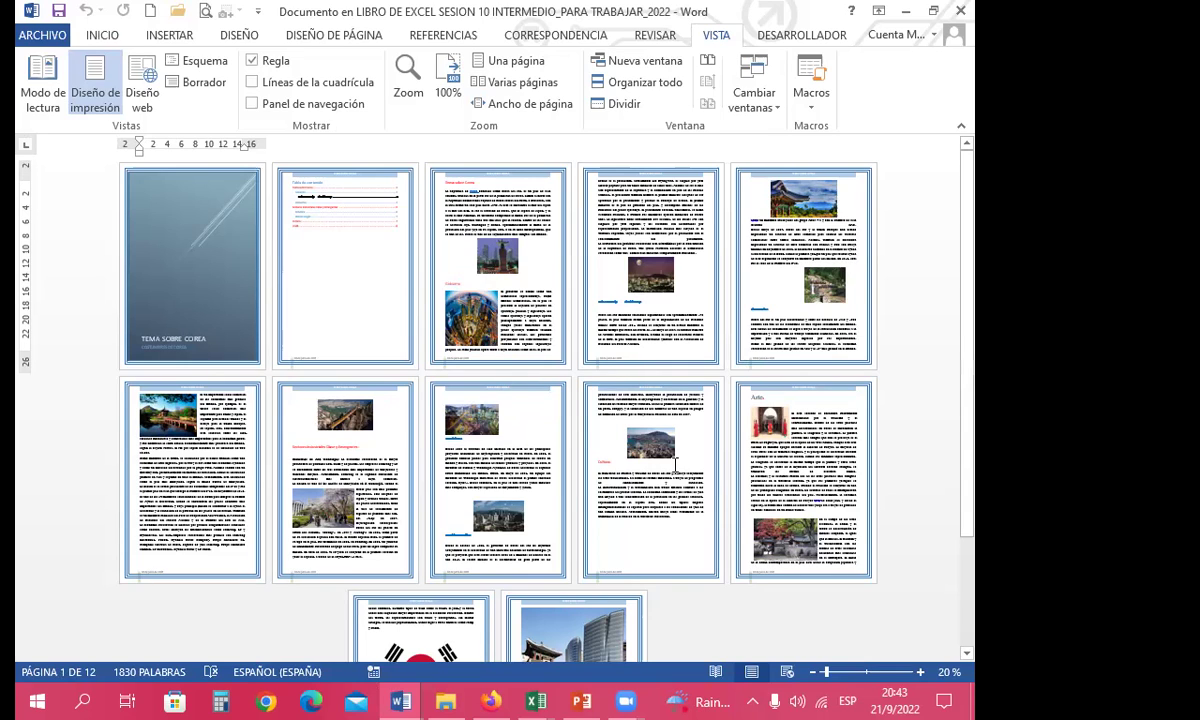
{"action": "left_click", "coordinate": [913, 452]}
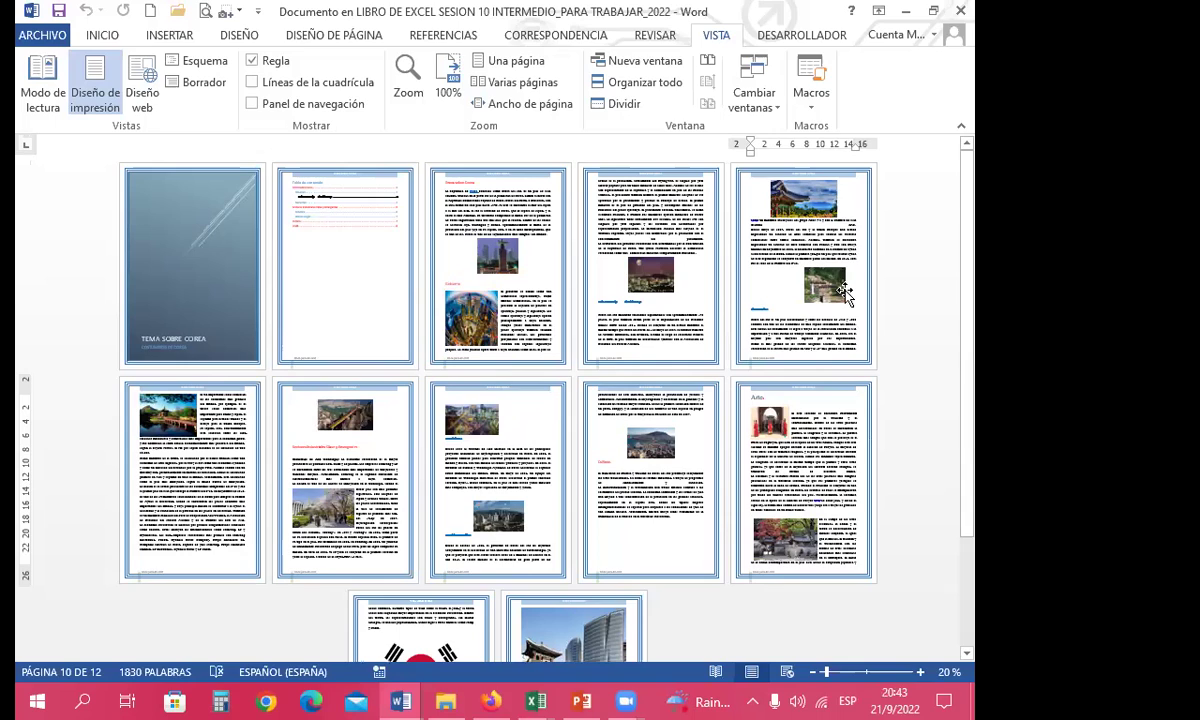
- Return to the session 10 workbook and select cell A1 on the VINCULO DE INFORMACIÓN OTRO LI sheet
{"action": "key", "text": "alt+Tab"}
{"action": "left_click", "coordinate": [505, 390]}
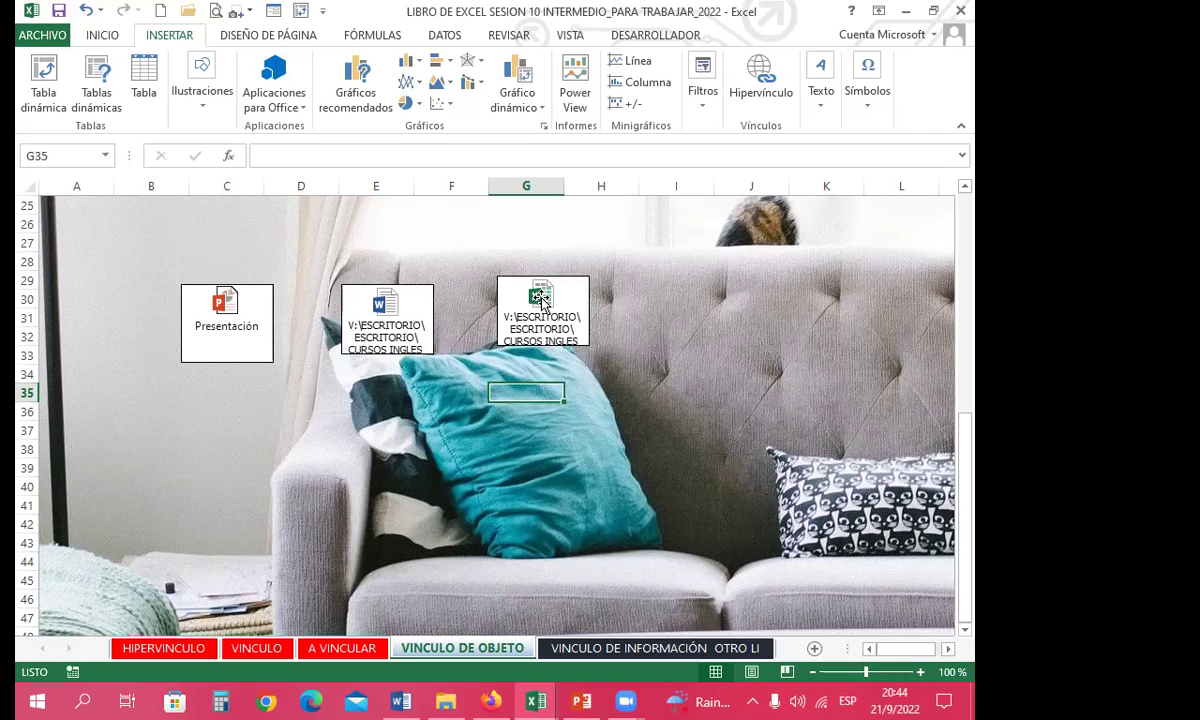
{"action": "left_click", "coordinate": [395, 432]}
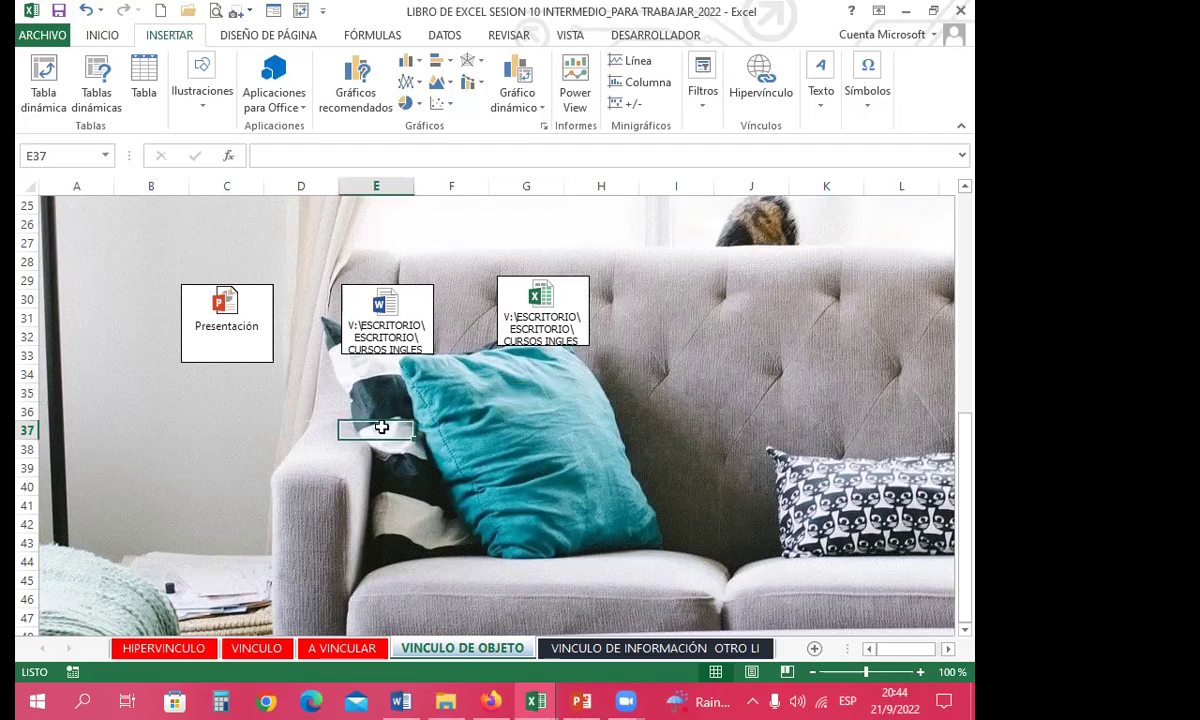
{"action": "left_click", "coordinate": [249, 246]}
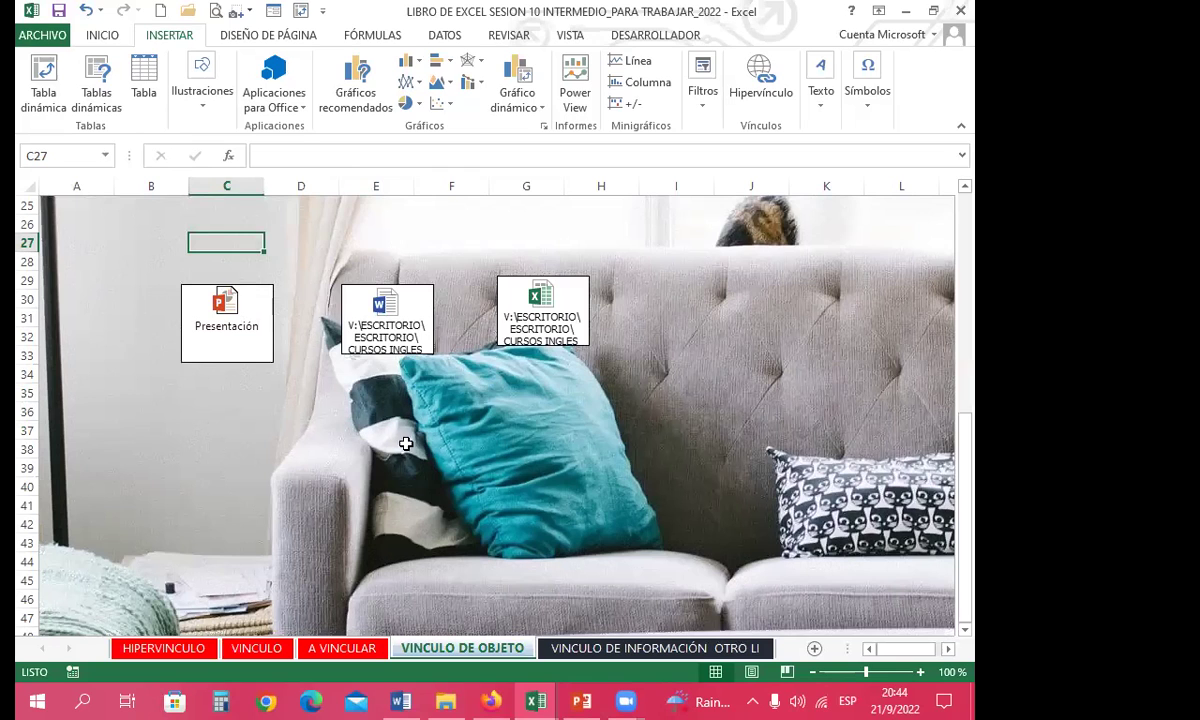
{"action": "left_click", "coordinate": [602, 648]}
{"action": "left_click", "coordinate": [437, 431]}
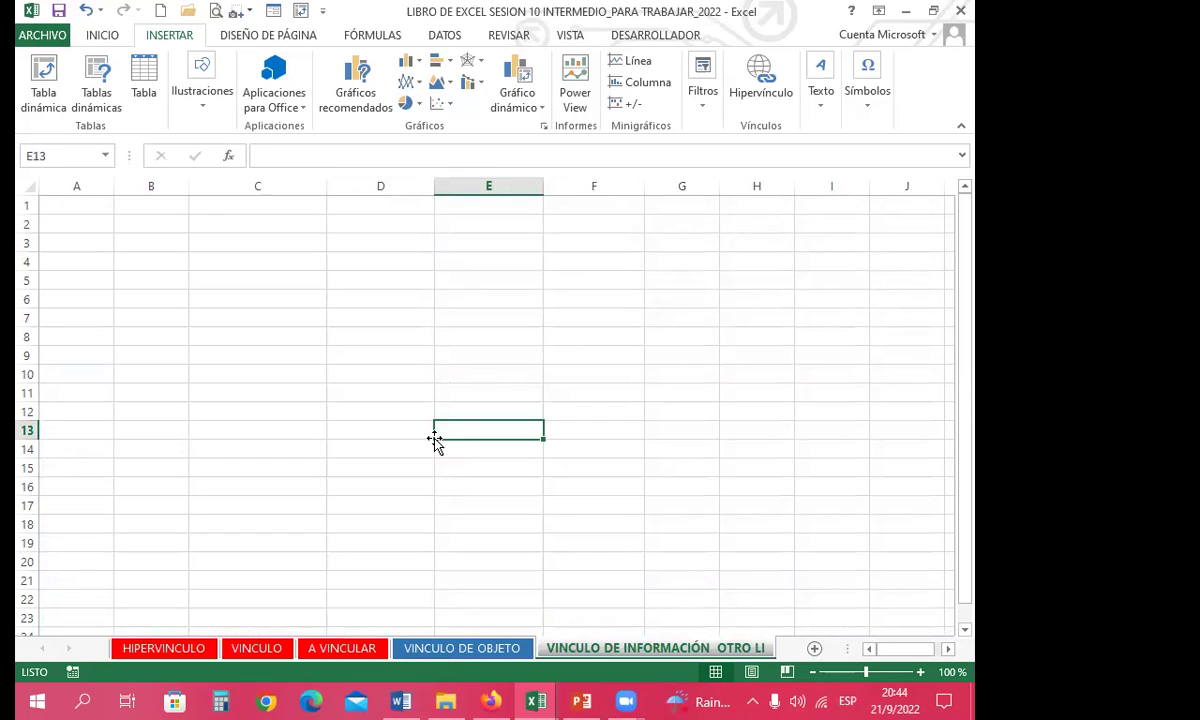
{"action": "left_click", "coordinate": [328, 318]}
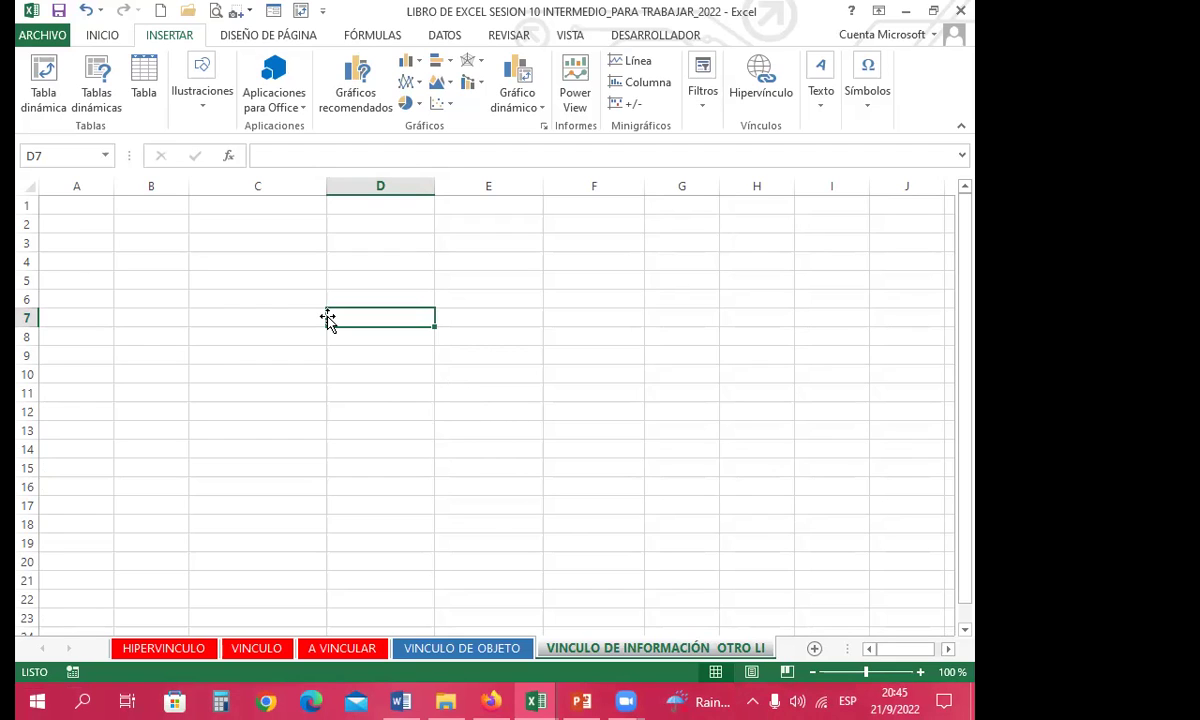
{"action": "left_click", "coordinate": [74, 205]}
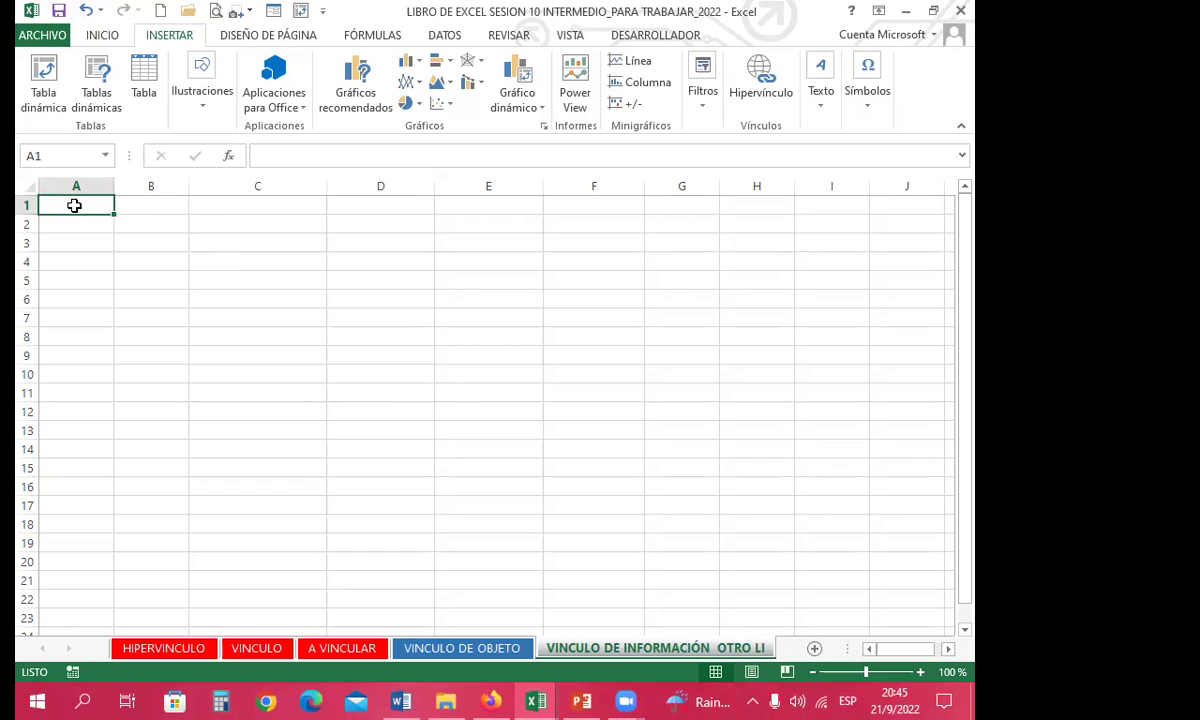
- Open the INFORMACIÓN workbook from the EJERCICIO DE VINCULO folder and copy its entire student grades table, headers included
{"action": "left_click", "coordinate": [447, 700]}
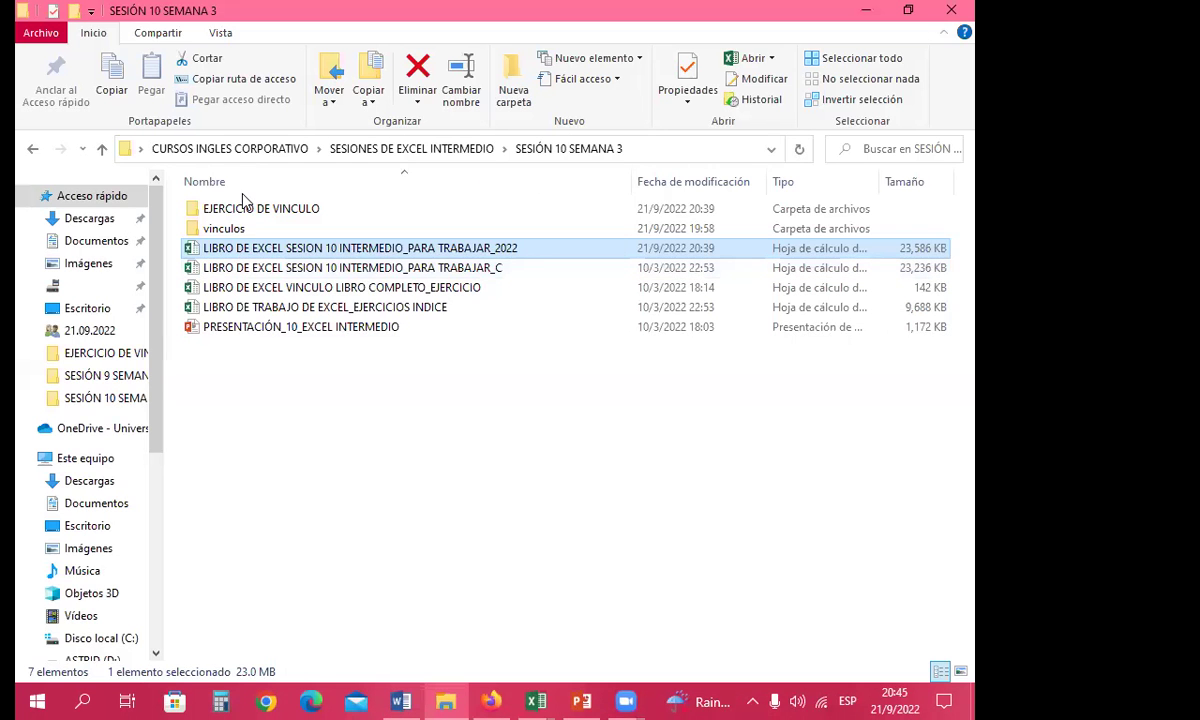
{"action": "double_click", "coordinate": [244, 209]}
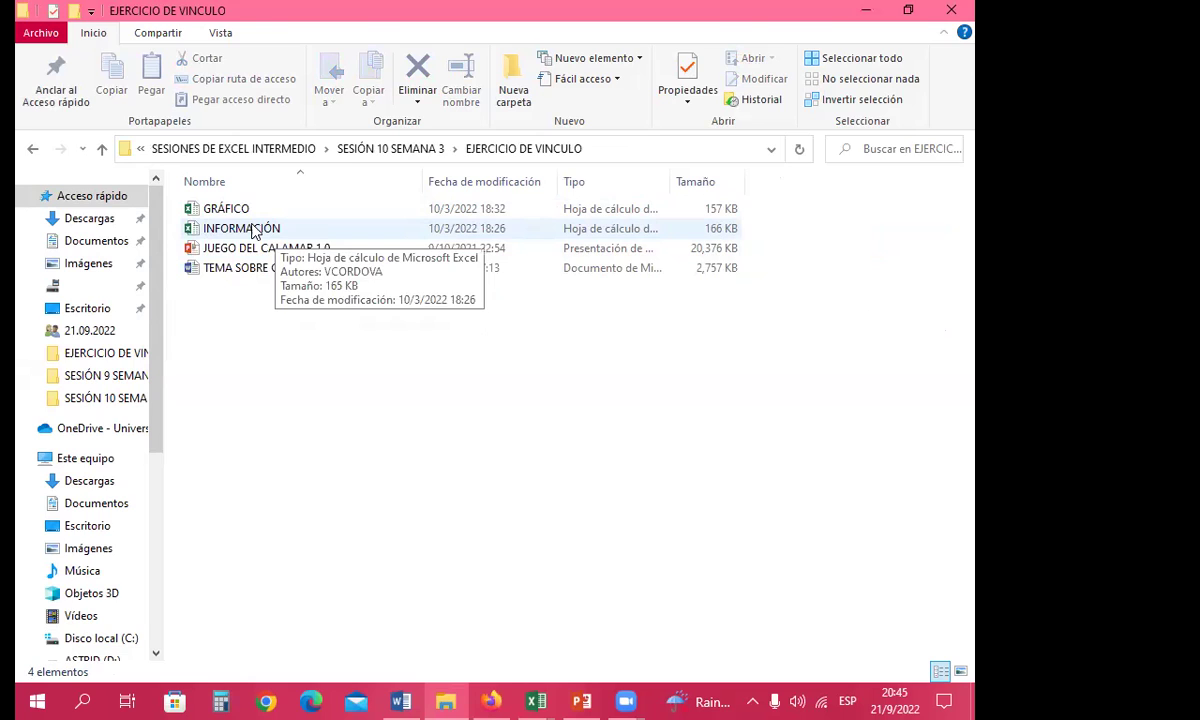
{"action": "double_click", "coordinate": [255, 230]}
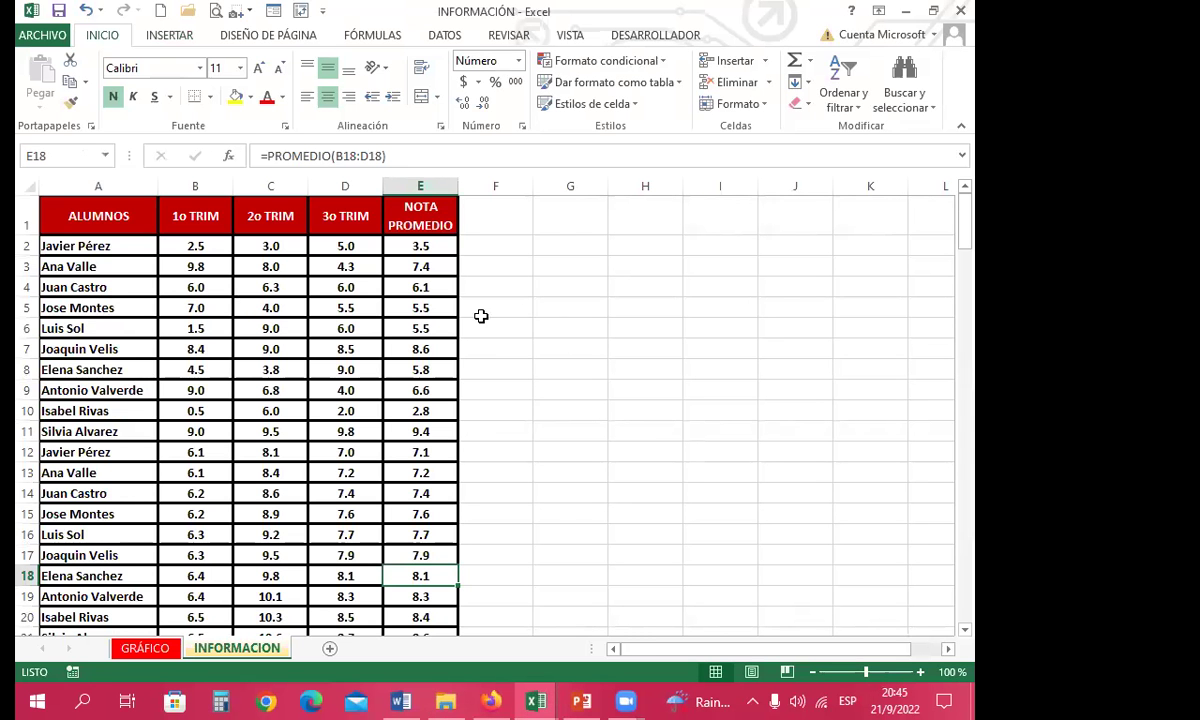
{"action": "left_click_drag", "start_coordinate": [68, 206], "coordinate": [429, 600]}
{"action": "left_click", "coordinate": [70, 84]}
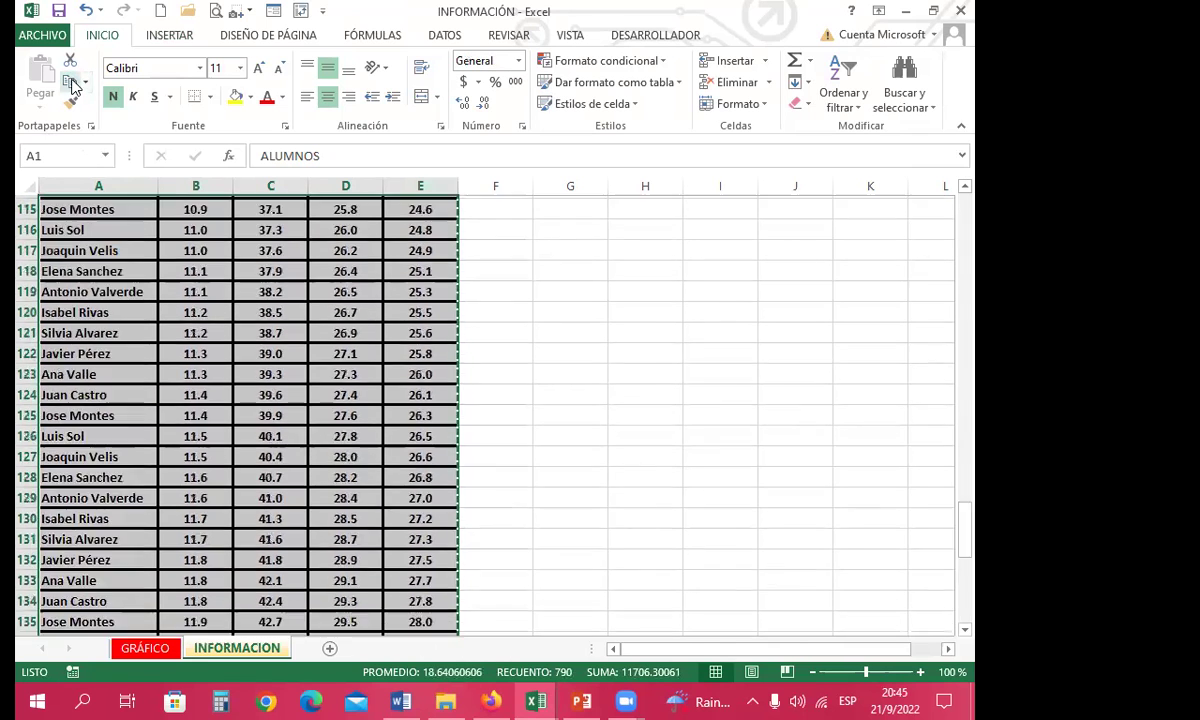
- Paste the copied grades table as linked cells at A1 of VINCULO DE INFORMACIÓN OTRO LI in the session 10 workbook
{"action": "left_click", "coordinate": [535, 699]}
{"action": "left_click", "coordinate": [620, 545]}
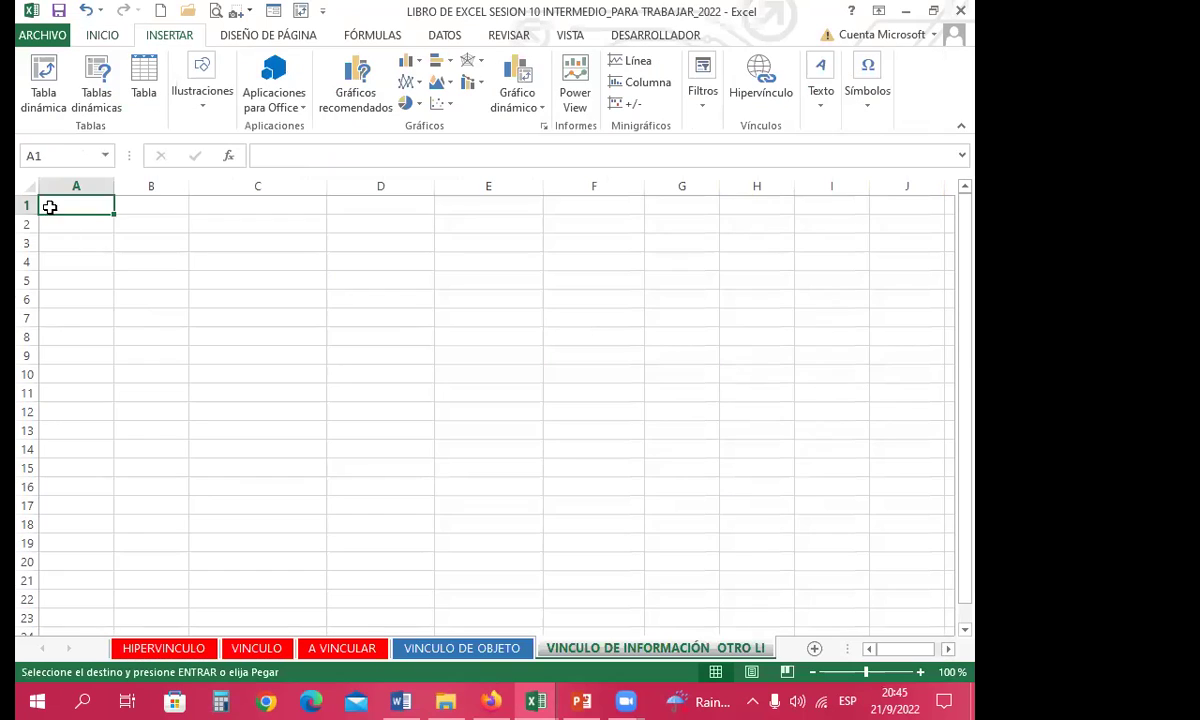
{"action": "left_click", "coordinate": [104, 37]}
{"action": "left_click", "coordinate": [40, 100]}
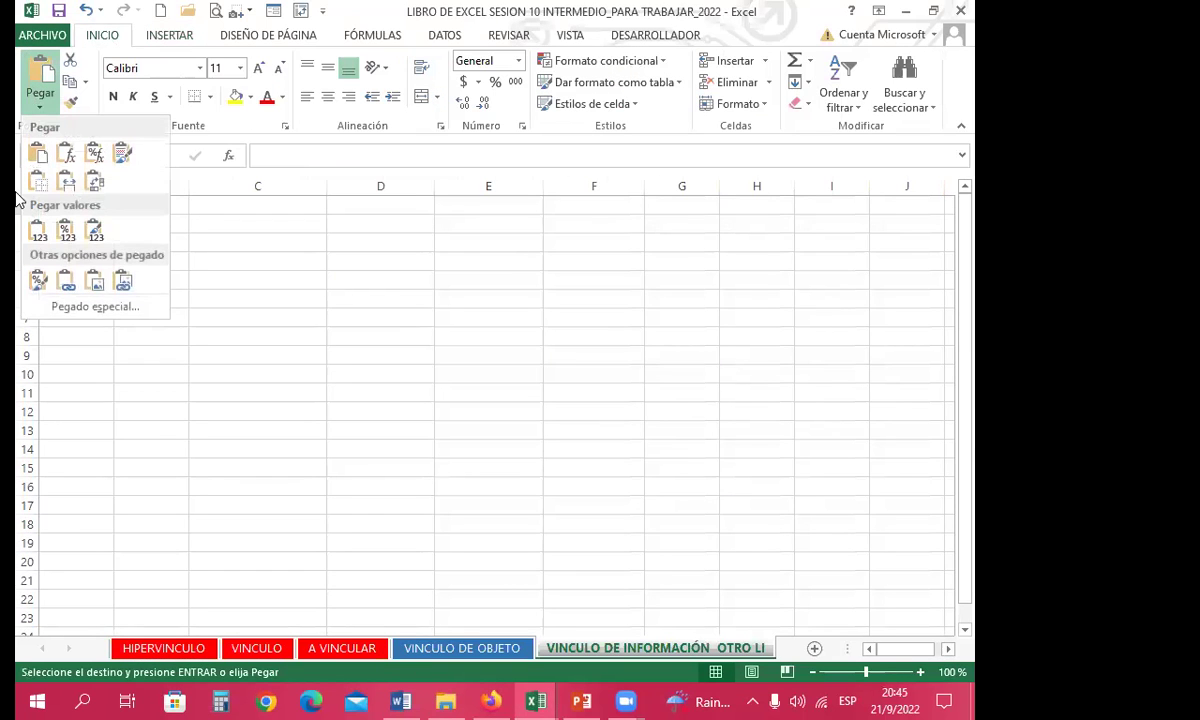
{"action": "left_click", "coordinate": [66, 281]}
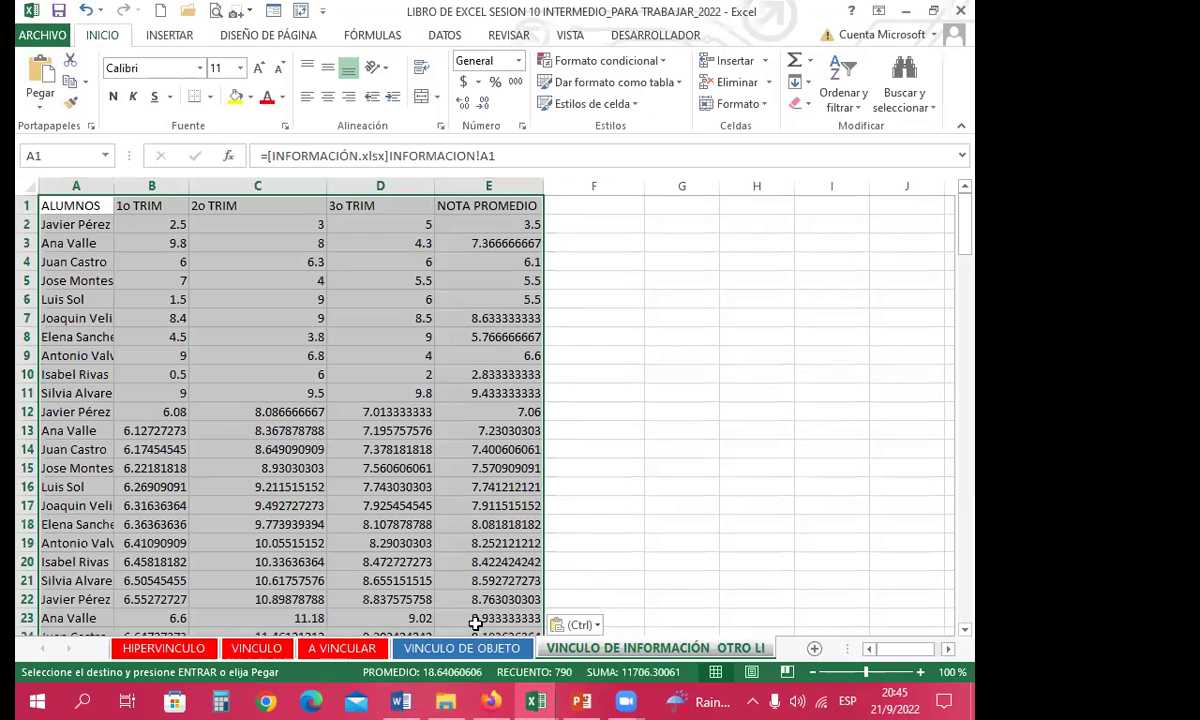
- Apply the source table's formatting from INFORMACIÓN to the linked table with Format Painter, and widen column A to fit the student names
{"action": "left_click", "coordinate": [535, 698]}
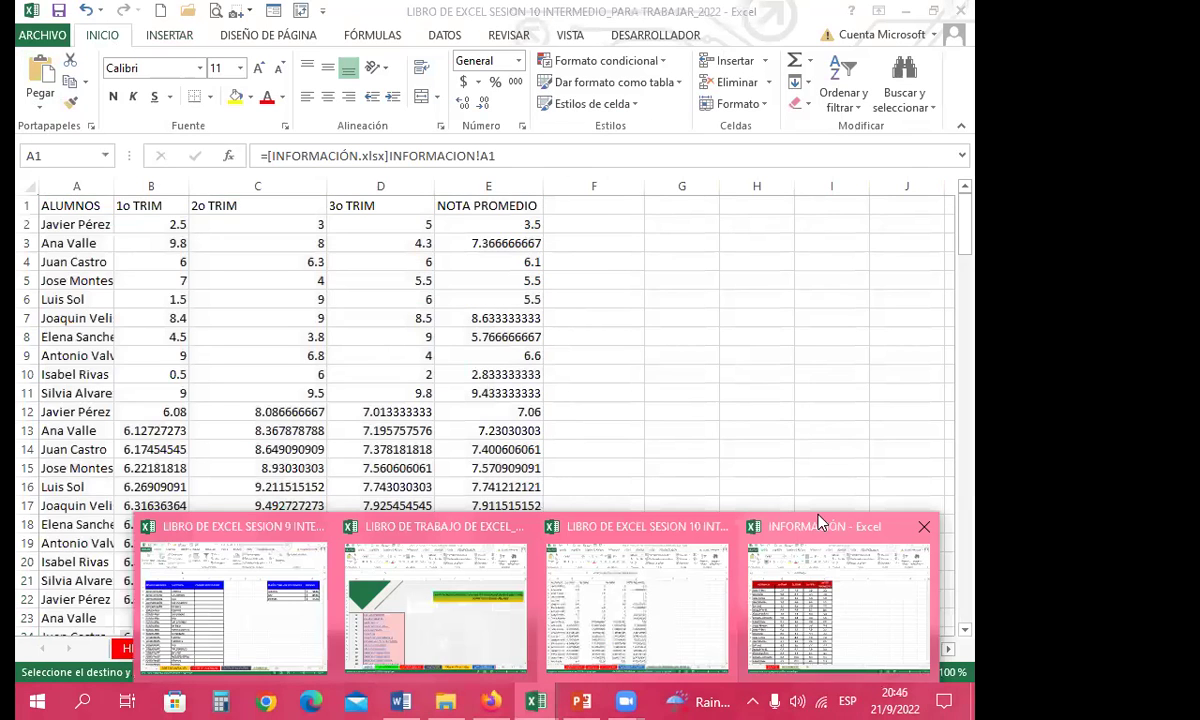
{"action": "left_click", "coordinate": [840, 580]}
{"action": "left_click", "coordinate": [70, 104]}
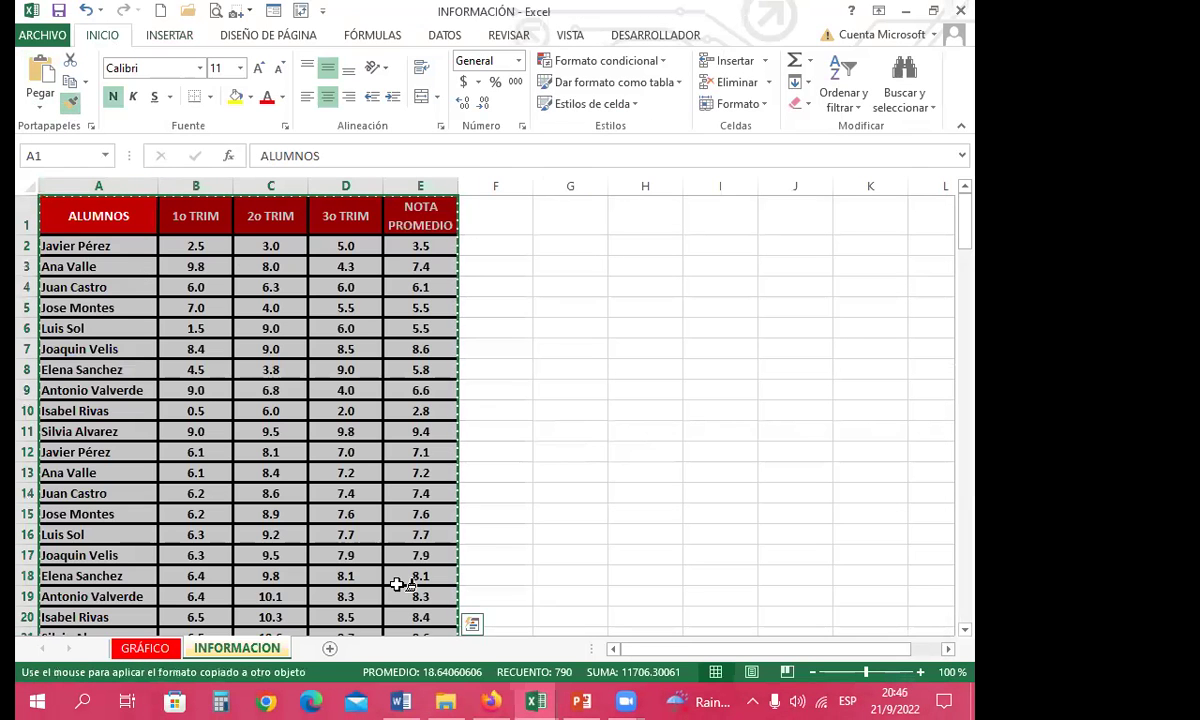
{"action": "left_click", "coordinate": [535, 698]}
{"action": "left_click", "coordinate": [59, 203]}
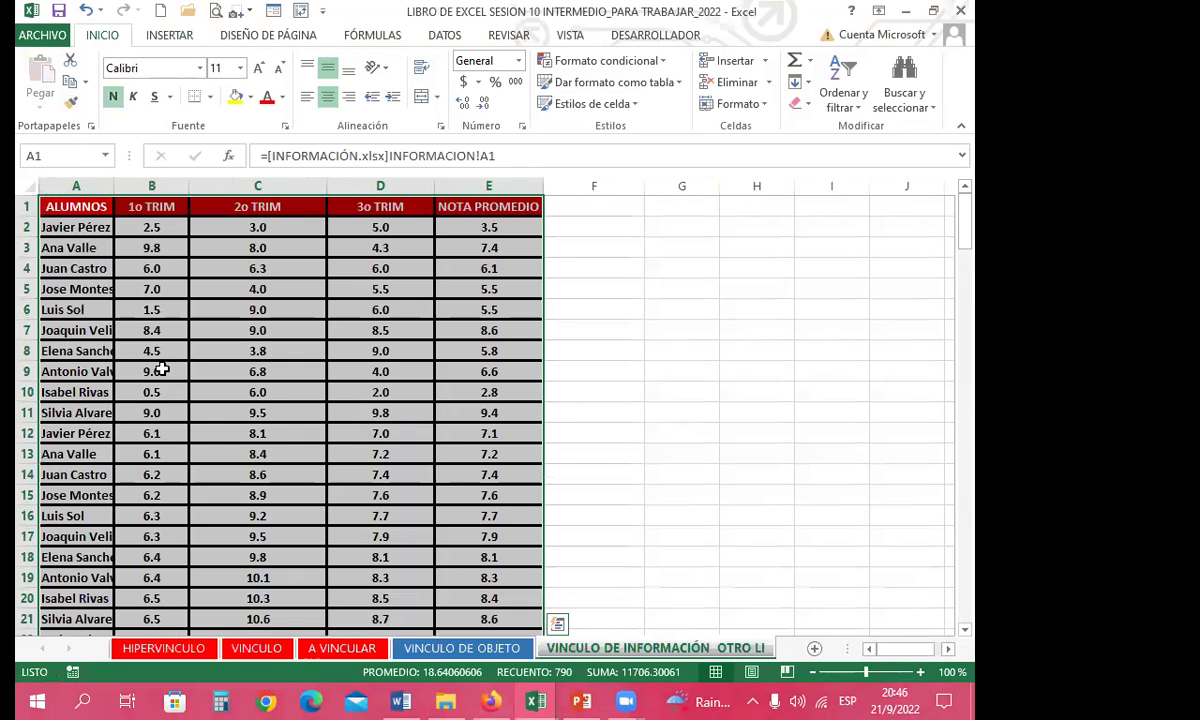
{"action": "left_click", "coordinate": [466, 413]}
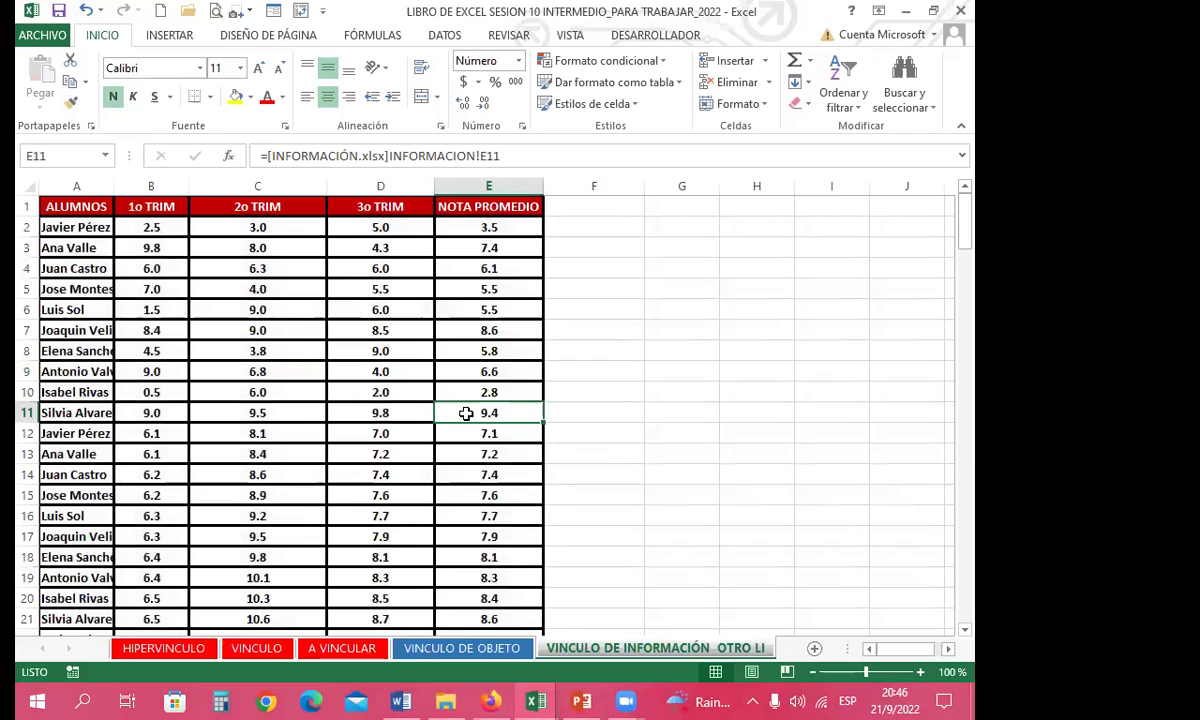
{"action": "left_click_drag", "start_coordinate": [114, 187], "coordinate": [167, 188]}
{"action": "left_click", "coordinate": [115, 206]}
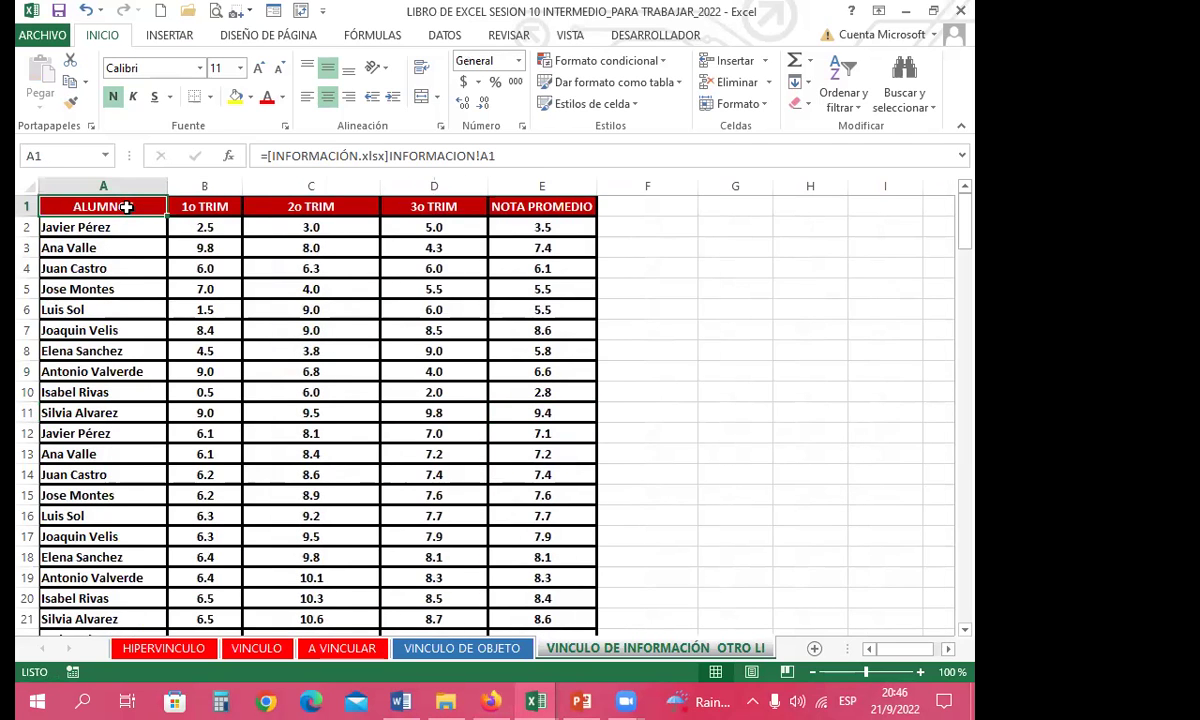
- Examine the external reference formulas in several cells of the linked table, across the ALUMNOS, 1o TRIM and 2o TRIM columns
{"action": "left_click", "coordinate": [130, 264]}
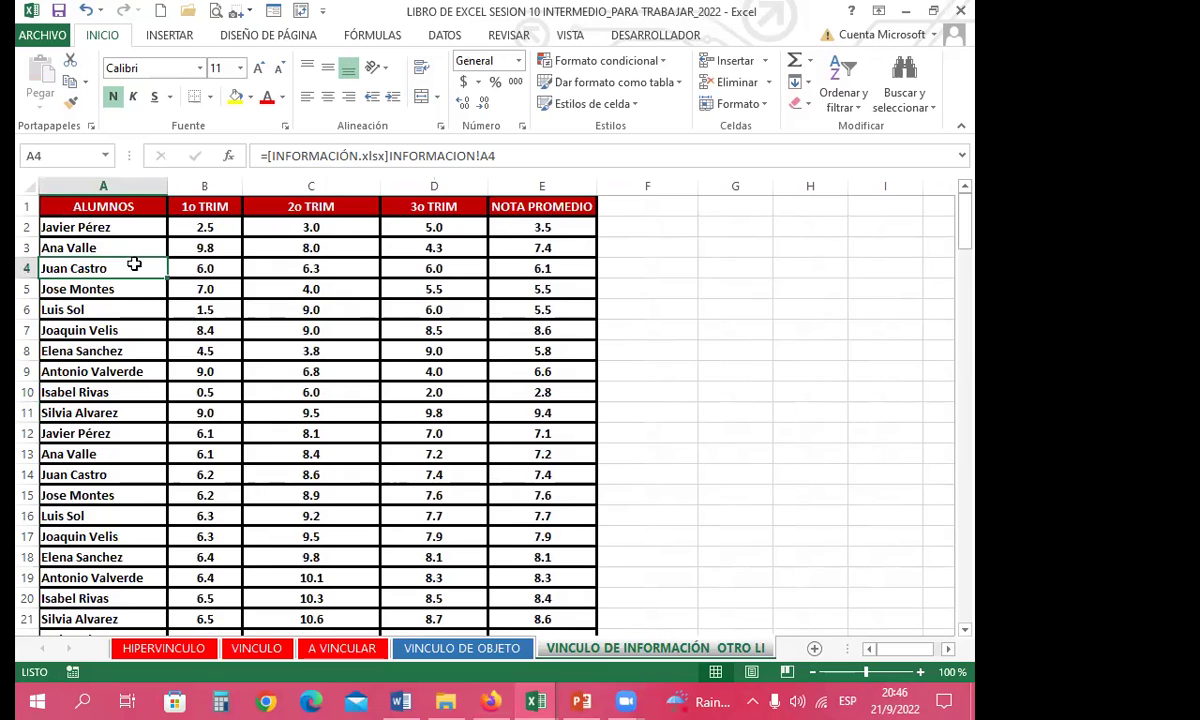
{"action": "left_click", "coordinate": [132, 314]}
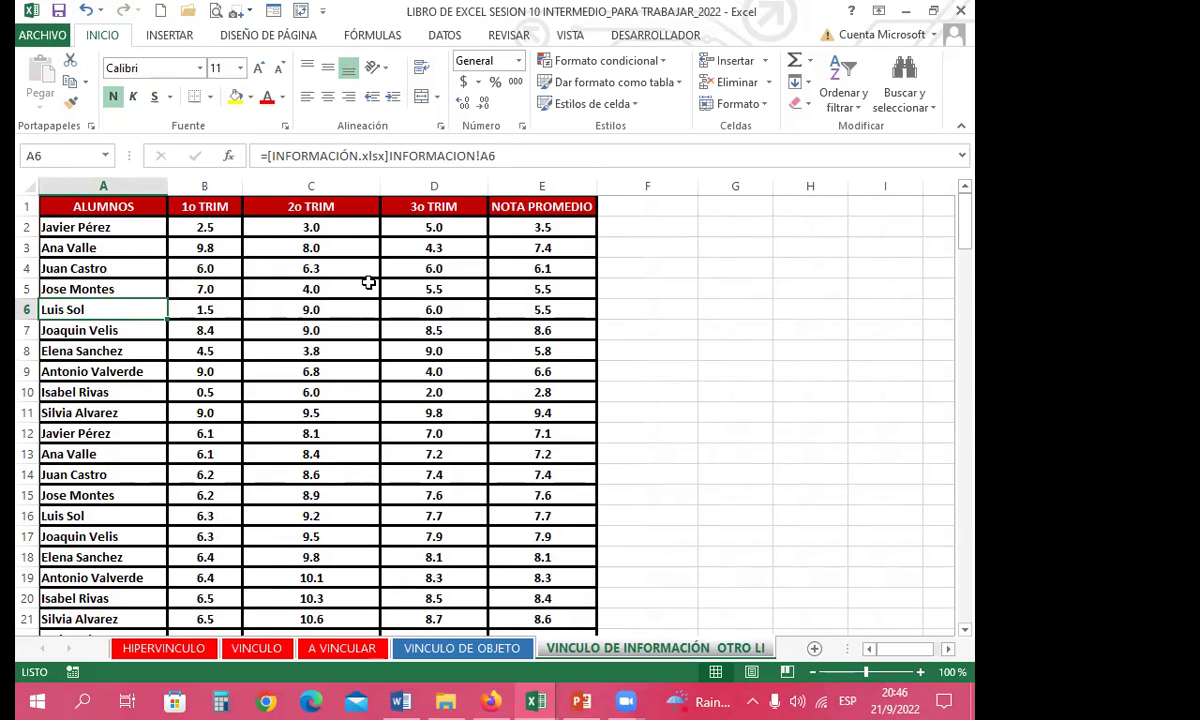
{"action": "left_click", "coordinate": [104, 332]}
{"action": "left_click", "coordinate": [121, 205]}
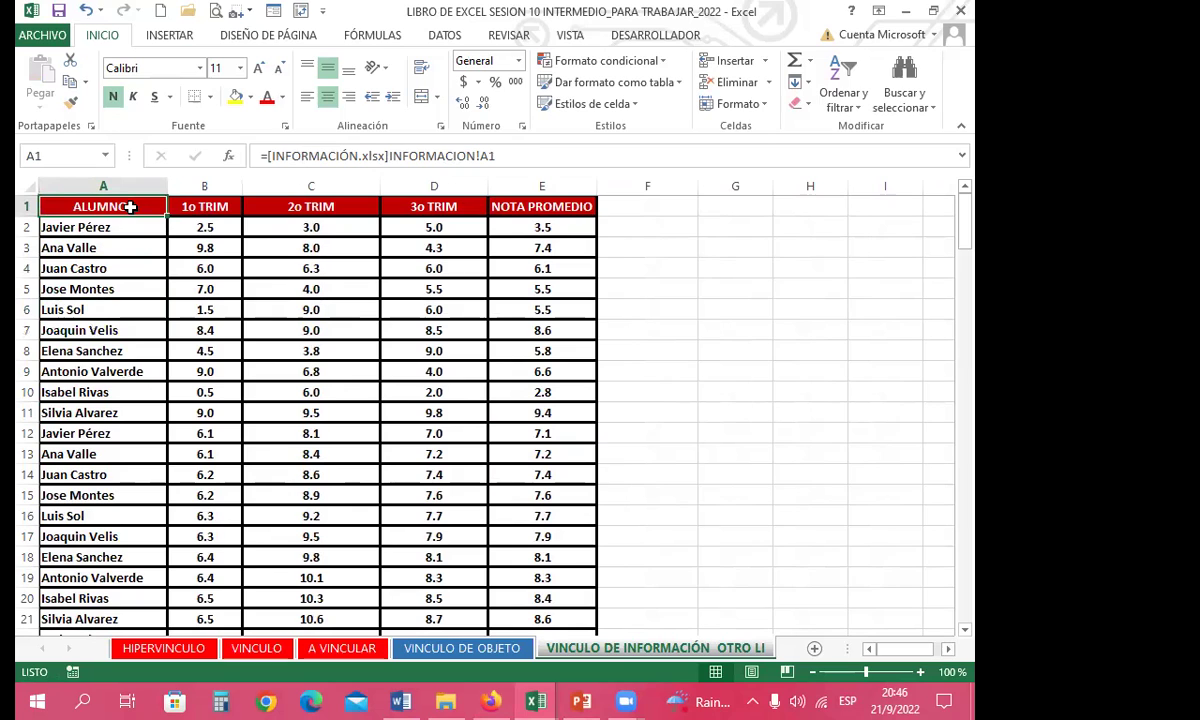
{"action": "left_click", "coordinate": [205, 285]}
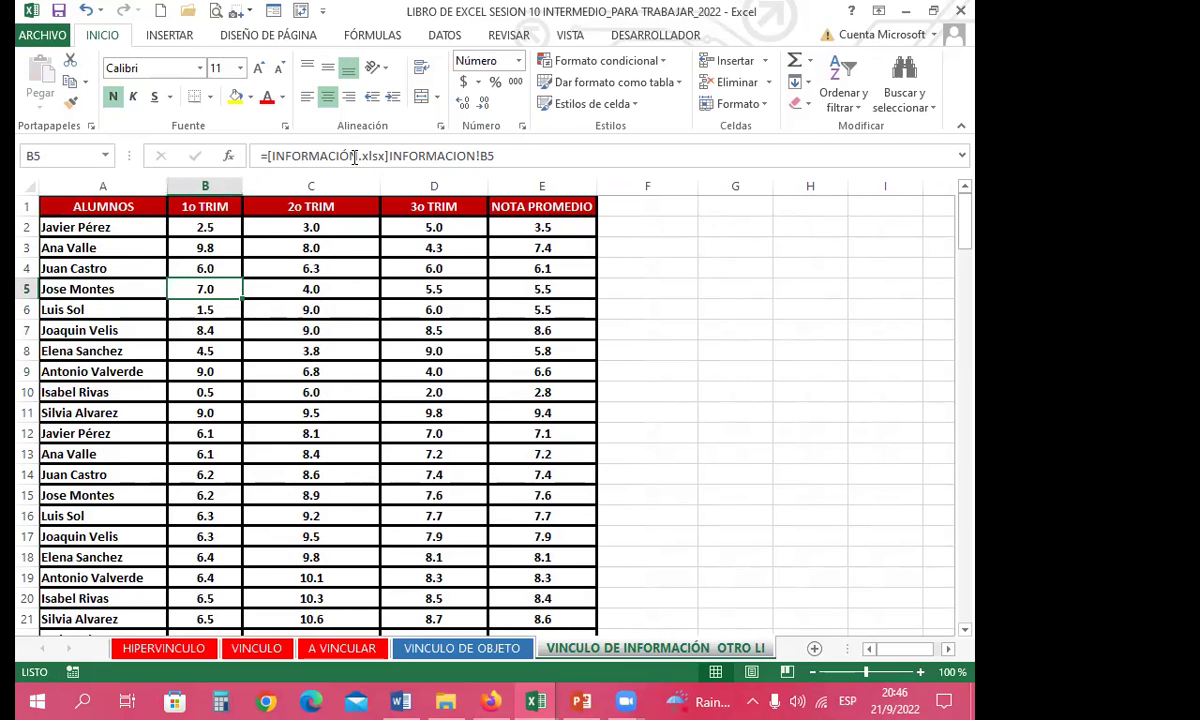
{"action": "left_click", "coordinate": [346, 321]}
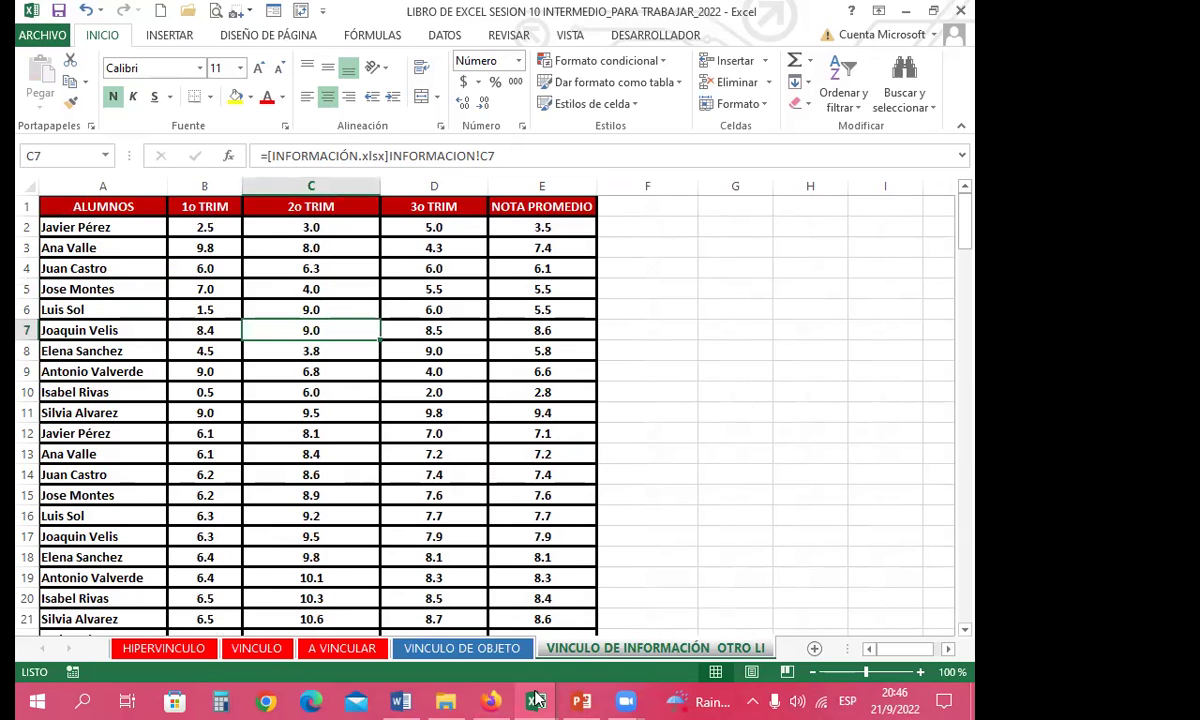
- Clear the NOTA PROMEDIO averages in cells E6:E11 of the INFORMACIÓN workbook
{"action": "mouse_move", "coordinate": [535, 698]}
{"action": "left_click", "coordinate": [800, 520]}
{"action": "left_click", "coordinate": [452, 390]}
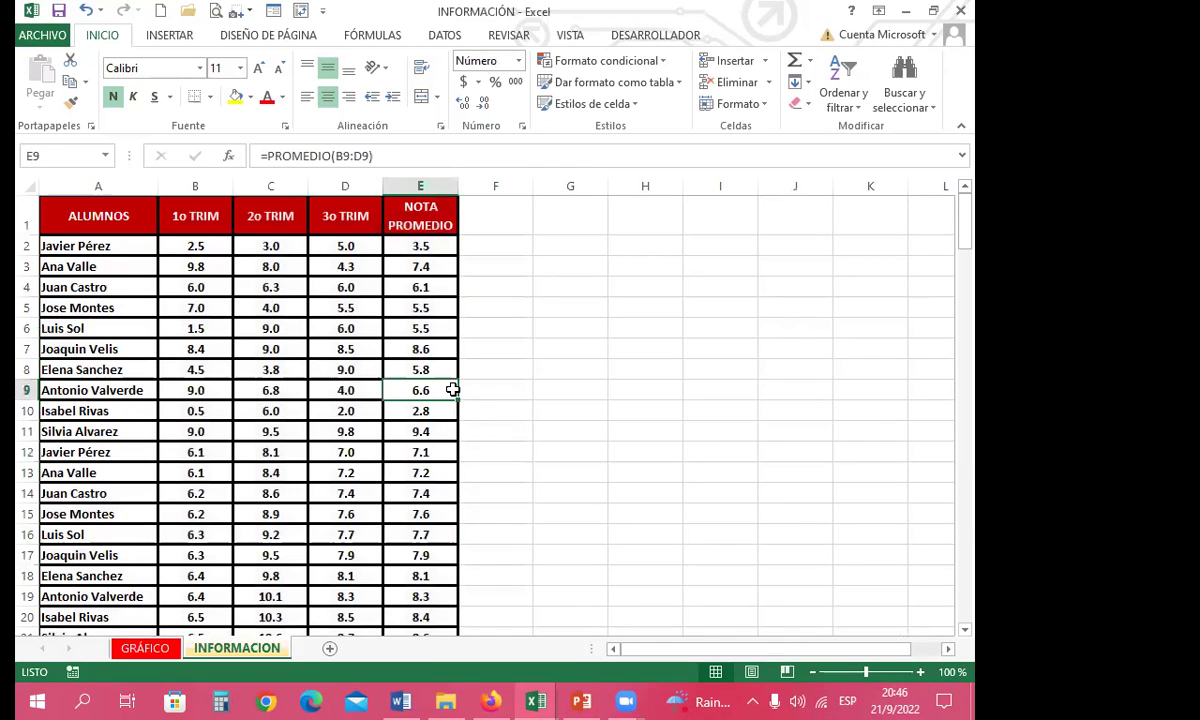
{"action": "left_click_drag", "start_coordinate": [400, 328], "coordinate": [432, 432]}
{"action": "key", "text": "Delete"}
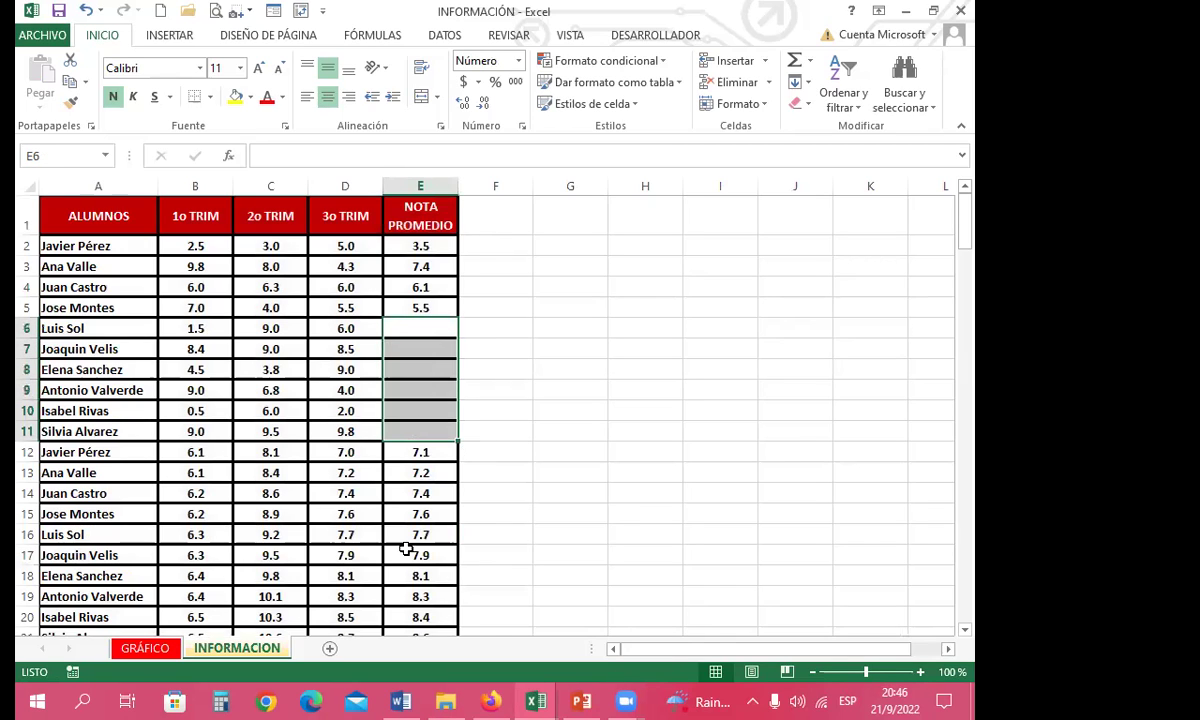
{"action": "left_click", "coordinate": [570, 410]}
- Compare the linked NOTA PROMEDIO cells in the session 10 workbook with the cleared cells in INFORMACIÓN
{"action": "mouse_move", "coordinate": [535, 701]}
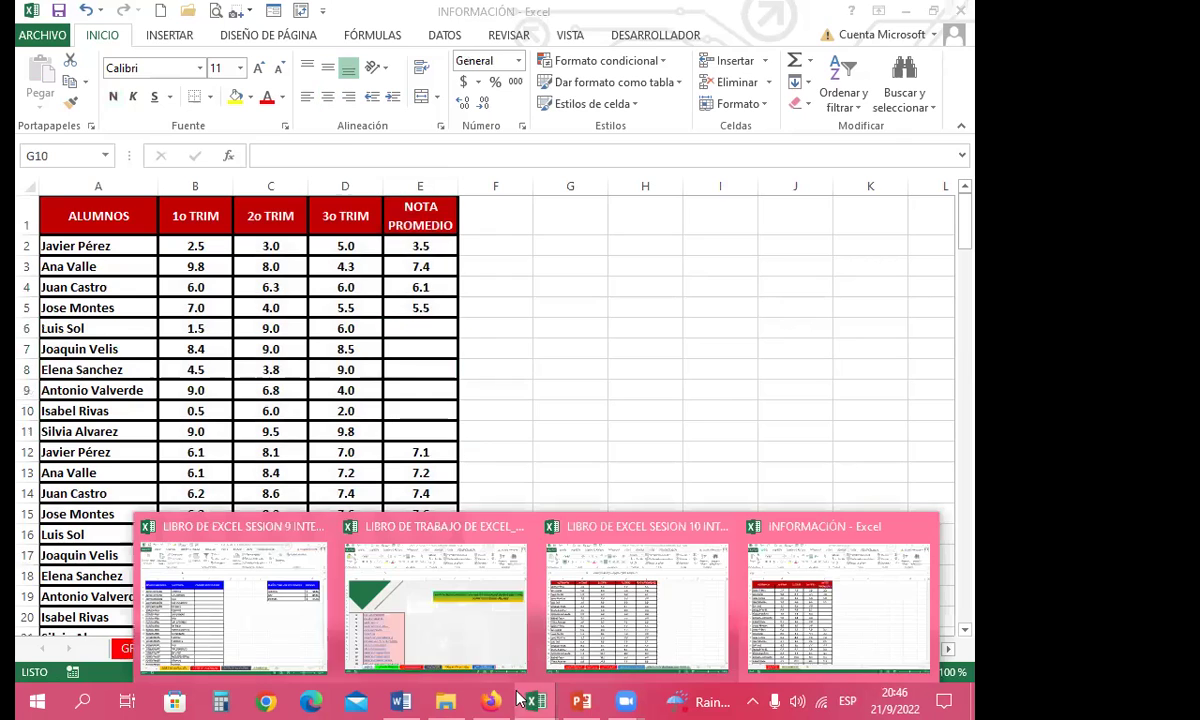
{"action": "left_click", "coordinate": [645, 535]}
{"action": "left_click", "coordinate": [340, 412]}
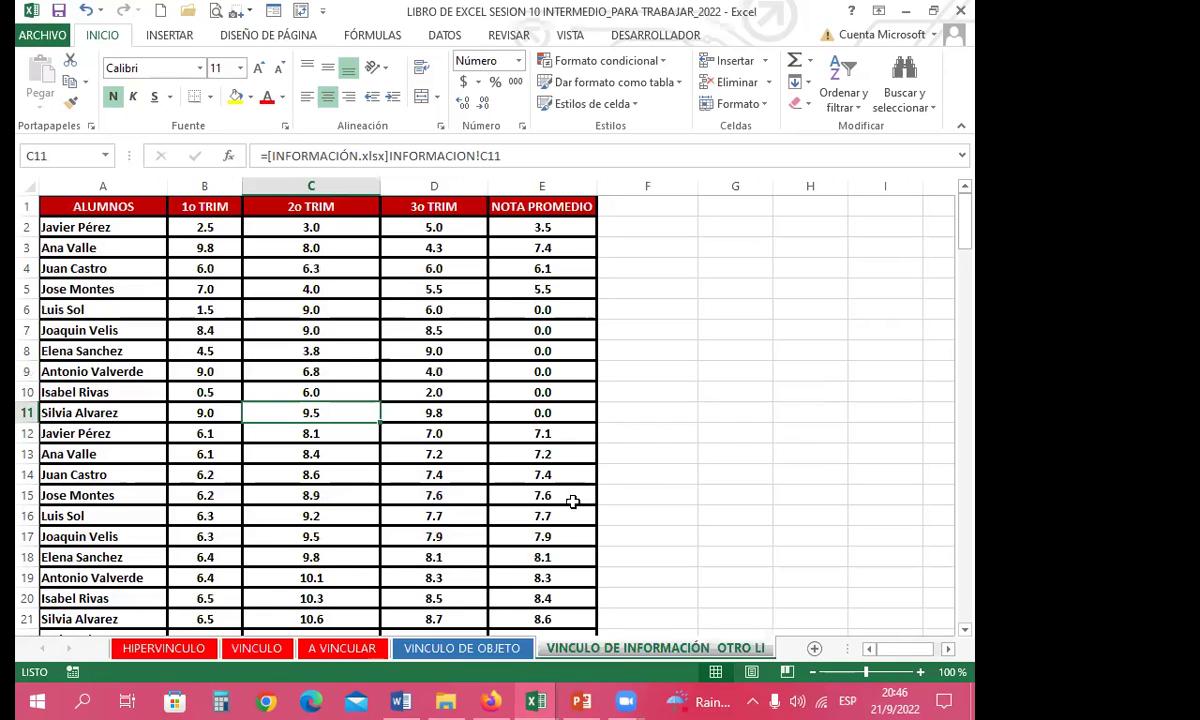
{"action": "left_click_drag", "start_coordinate": [557, 350], "coordinate": [555, 433]}
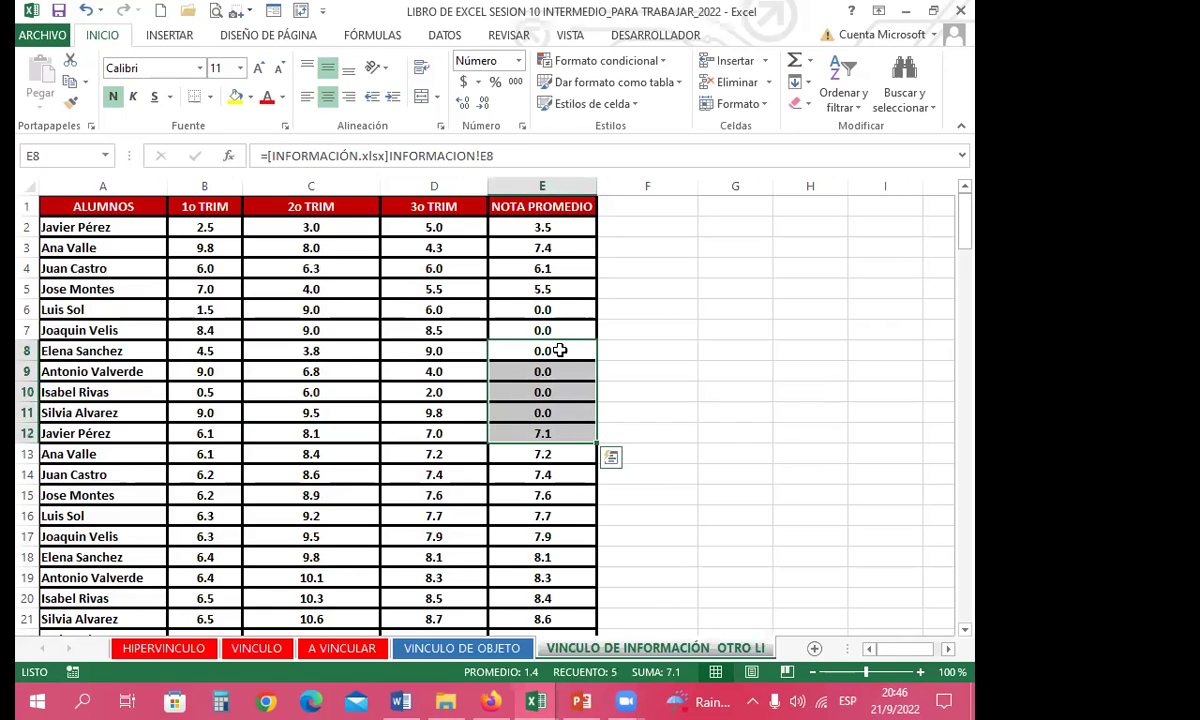
{"action": "left_click", "coordinate": [550, 350]}
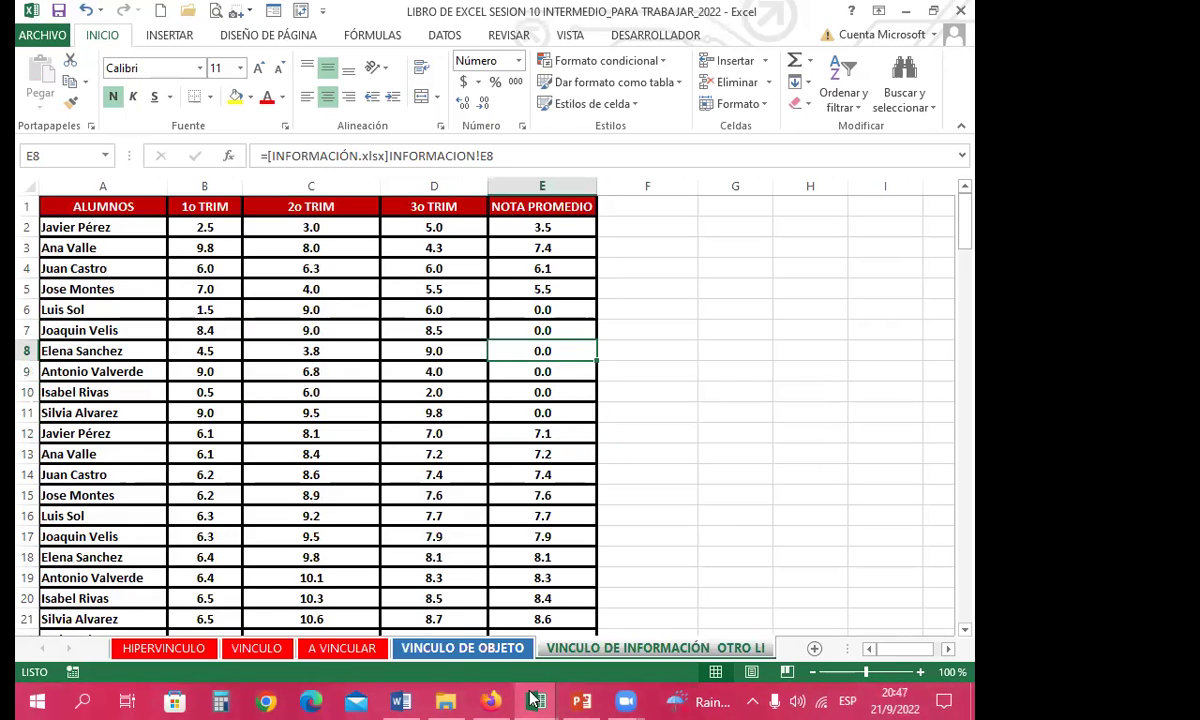
{"action": "mouse_move", "coordinate": [535, 700]}
{"action": "left_click", "coordinate": [810, 600]}
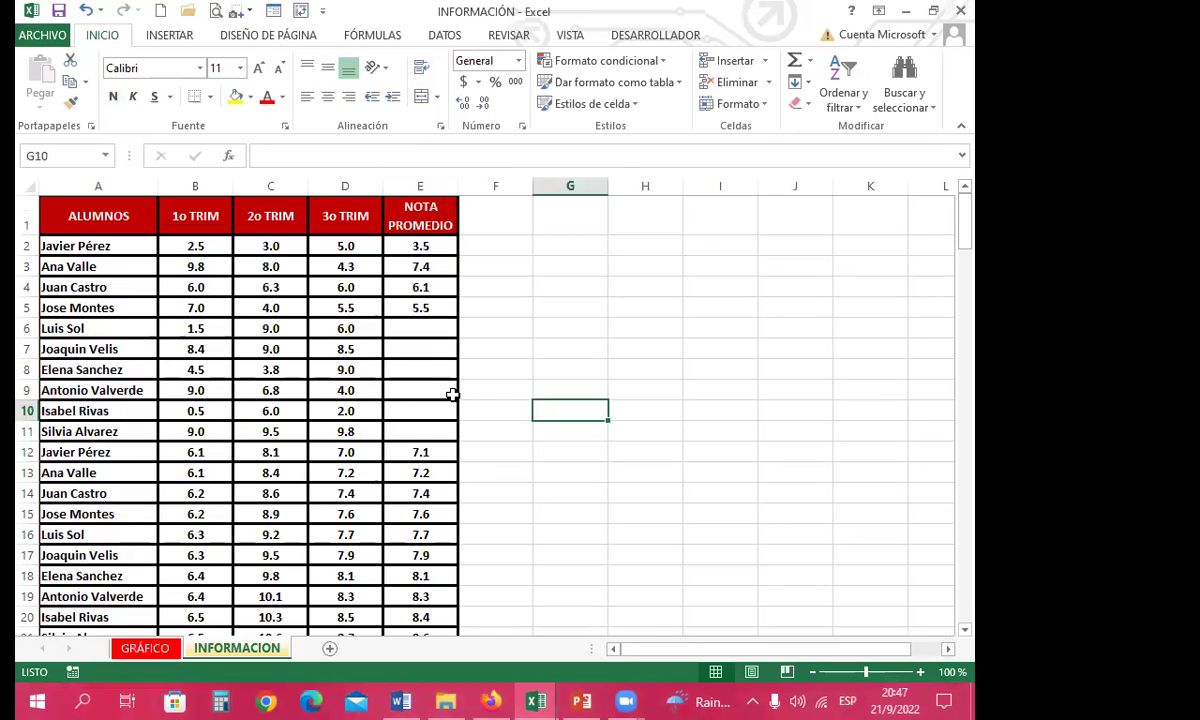
{"action": "left_click", "coordinate": [535, 700]}
{"action": "left_click", "coordinate": [525, 395]}
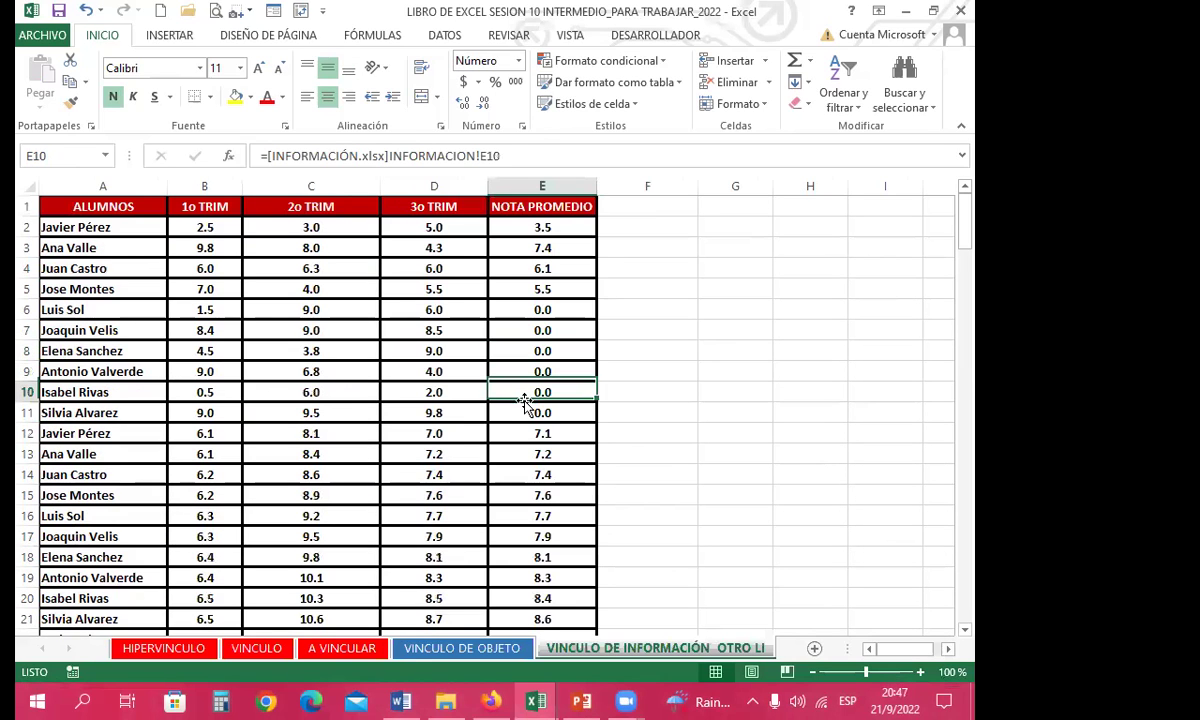
- Undo the deletion of the averages in the INFORMACIÓN workbook
{"action": "left_click", "coordinate": [528, 698]}
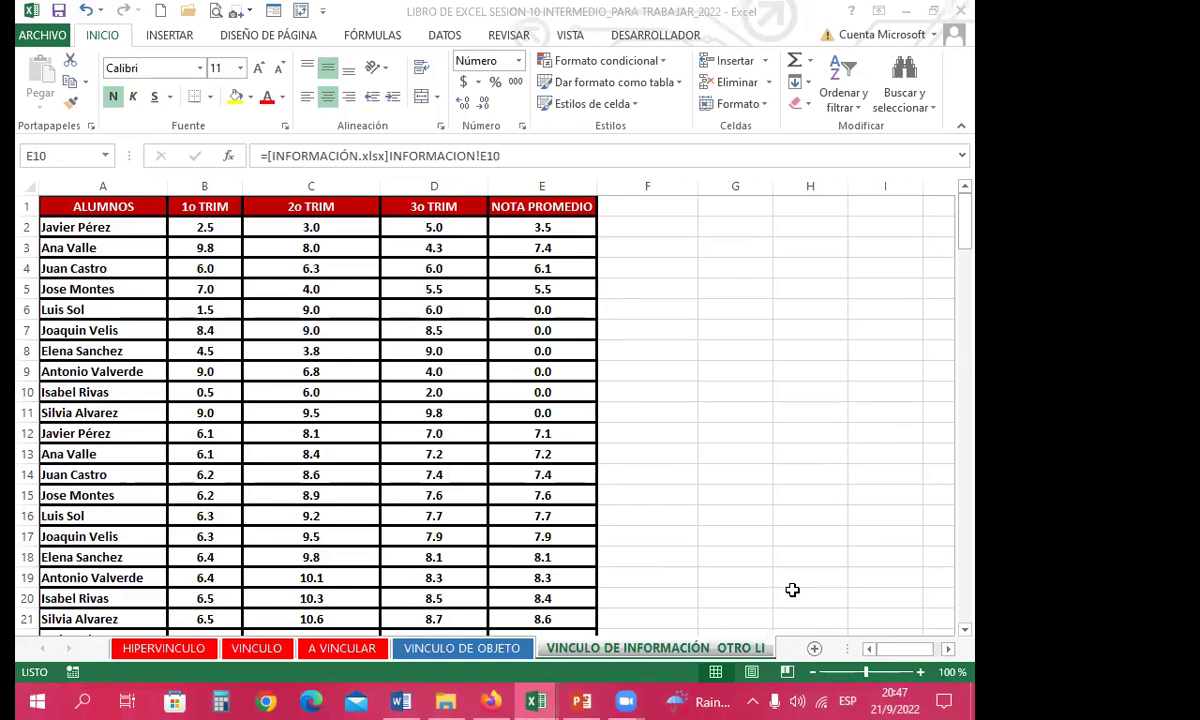
{"action": "left_click", "coordinate": [743, 553]}
{"action": "left_click", "coordinate": [86, 11]}
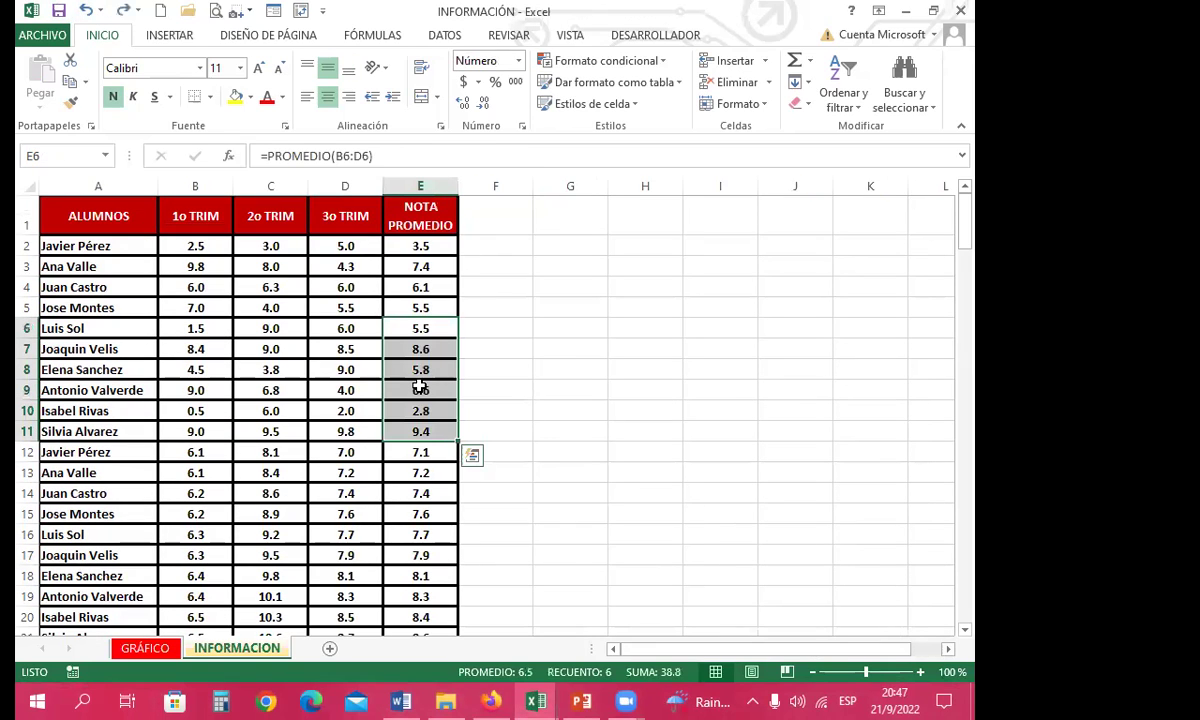
- Save the INFORMACIÓN workbook and close it
{"action": "left_click", "coordinate": [57, 11]}
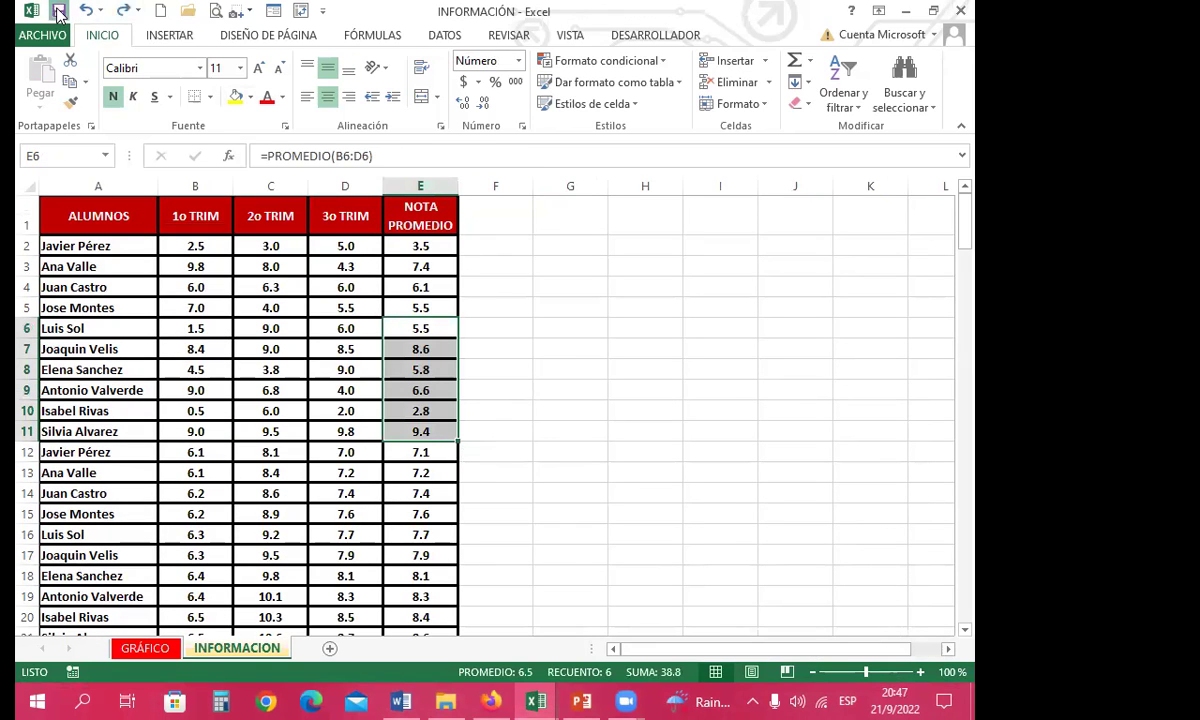
{"action": "left_click", "coordinate": [520, 305]}
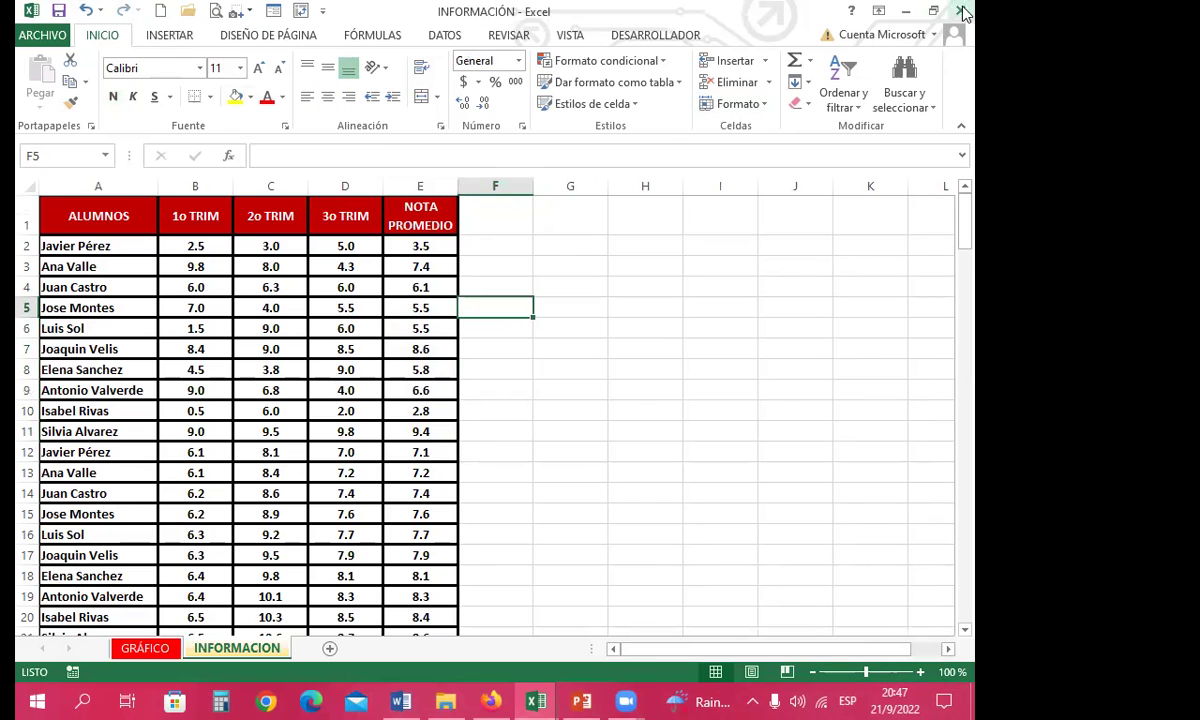
{"action": "left_click", "coordinate": [956, 12]}
- Examine the full source file path in the external reference formulas of several linked cells, including E11, A1 and C3
{"action": "left_click", "coordinate": [575, 412]}
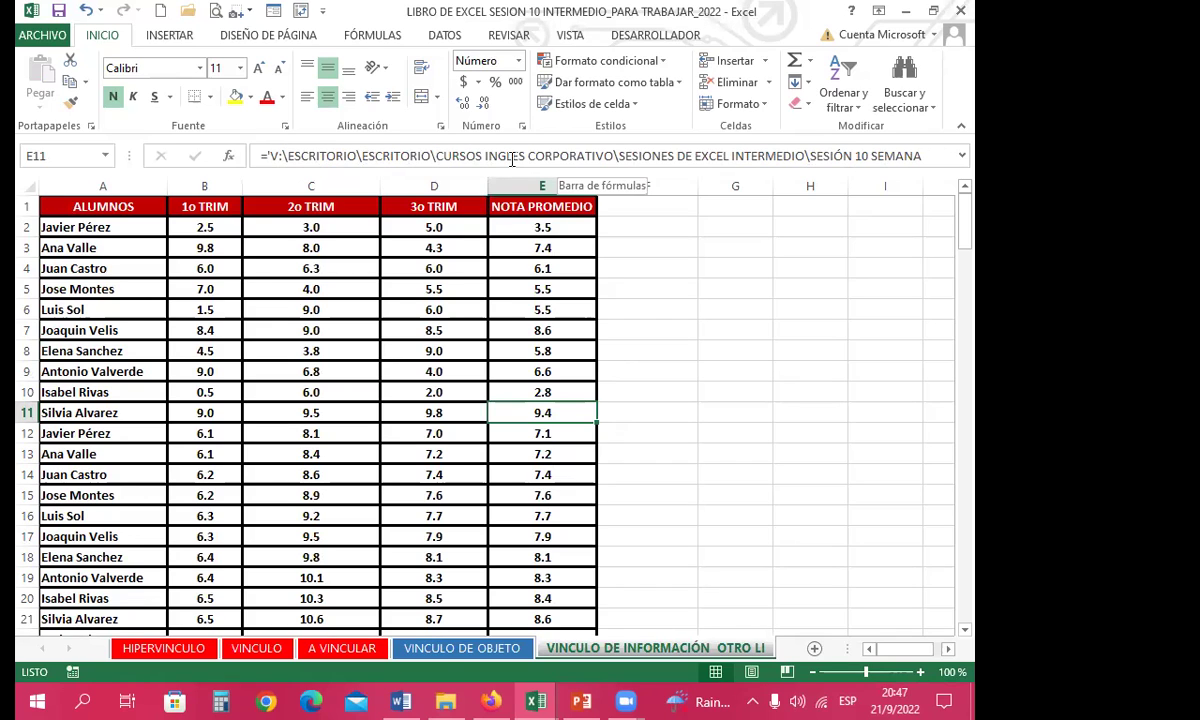
{"action": "left_click", "coordinate": [72, 206]}
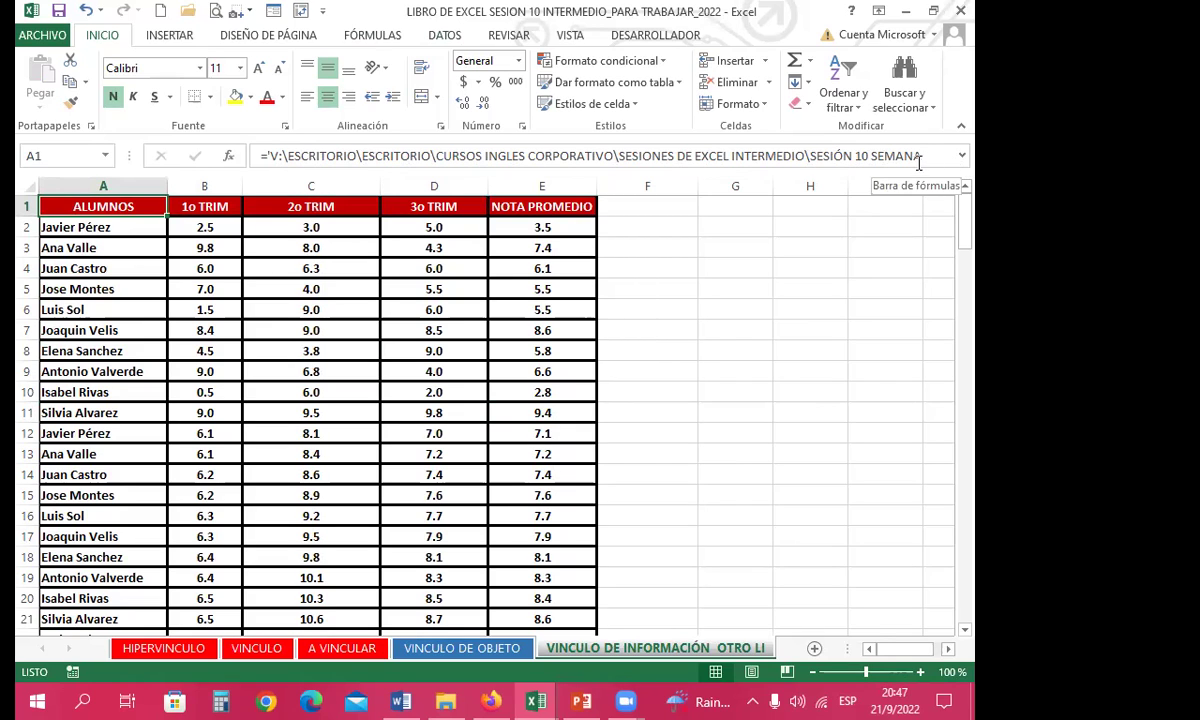
{"action": "left_click", "coordinate": [281, 247]}
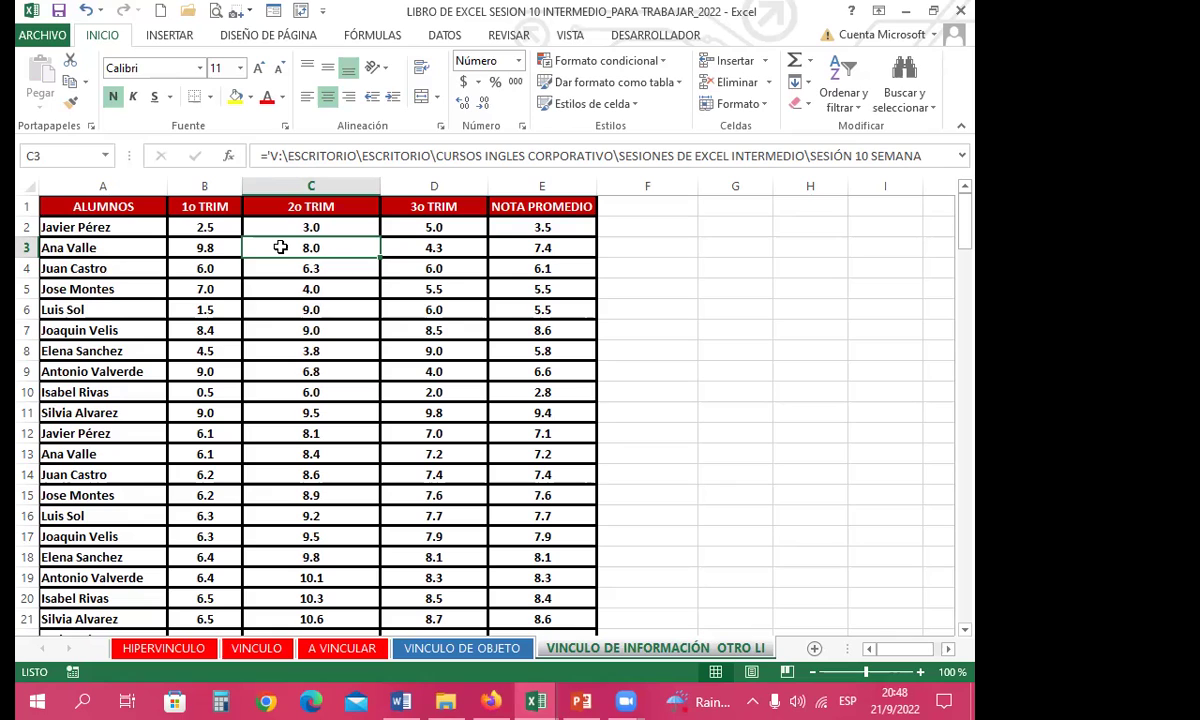
{"action": "left_click", "coordinate": [932, 156]}
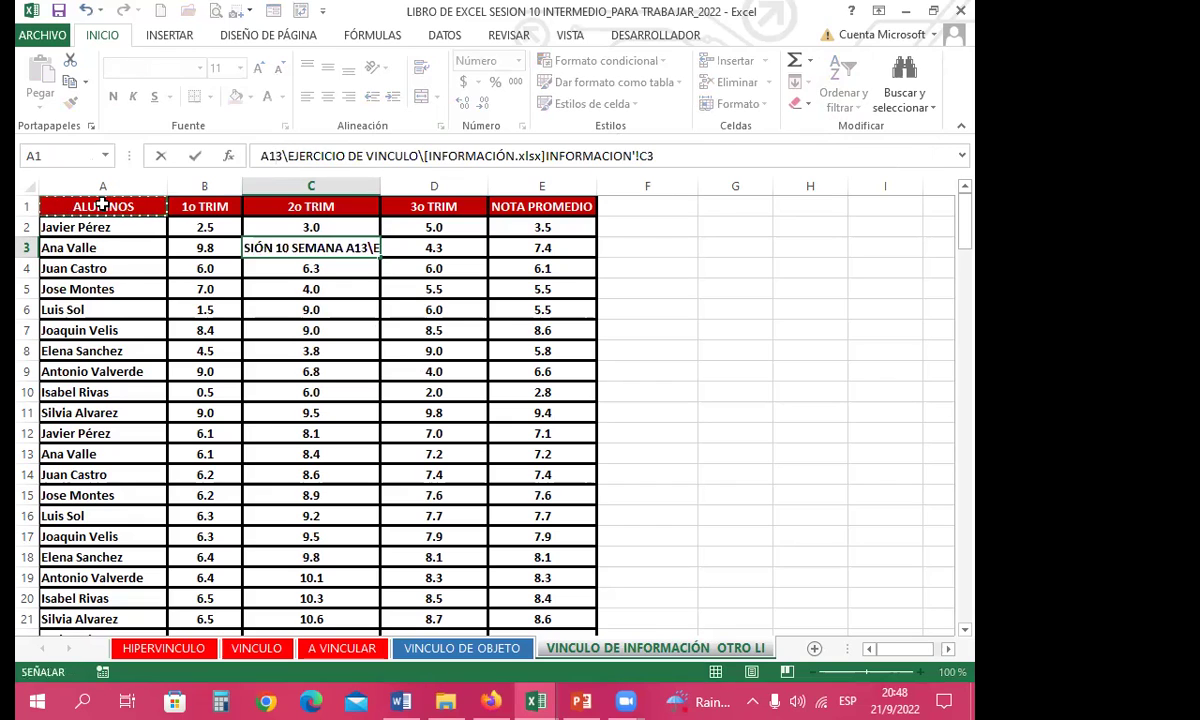
{"action": "key", "text": "Escape"}
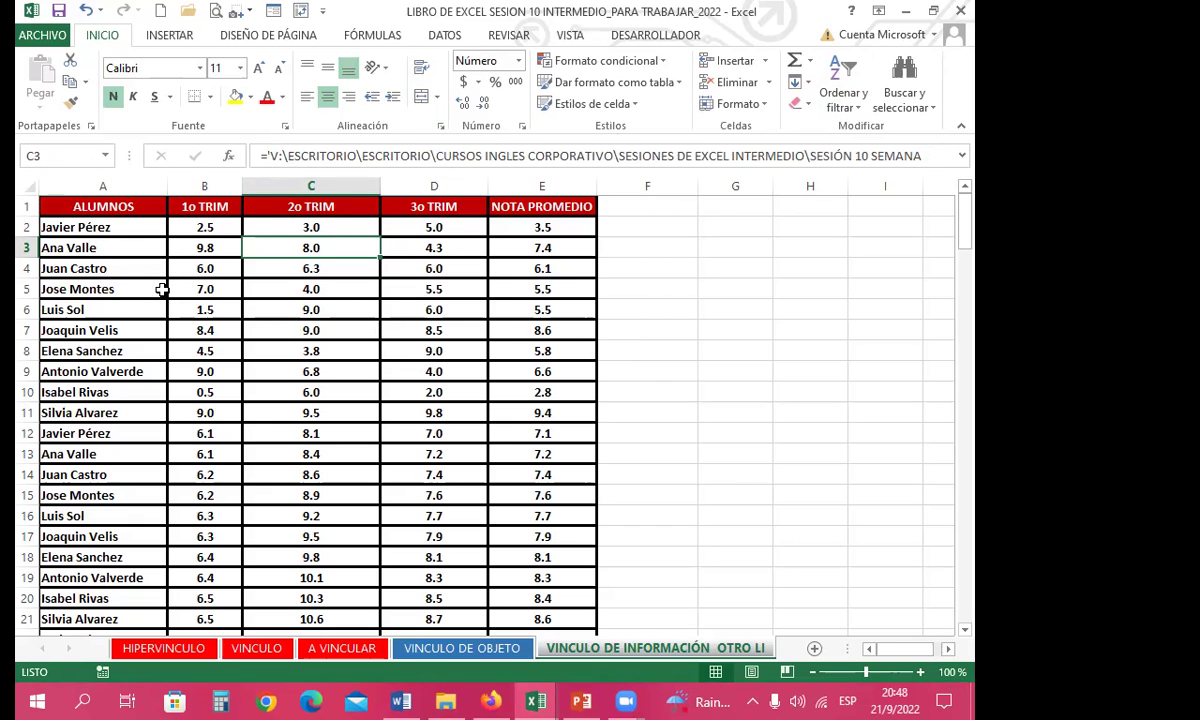
{"action": "left_click", "coordinate": [121, 224]}
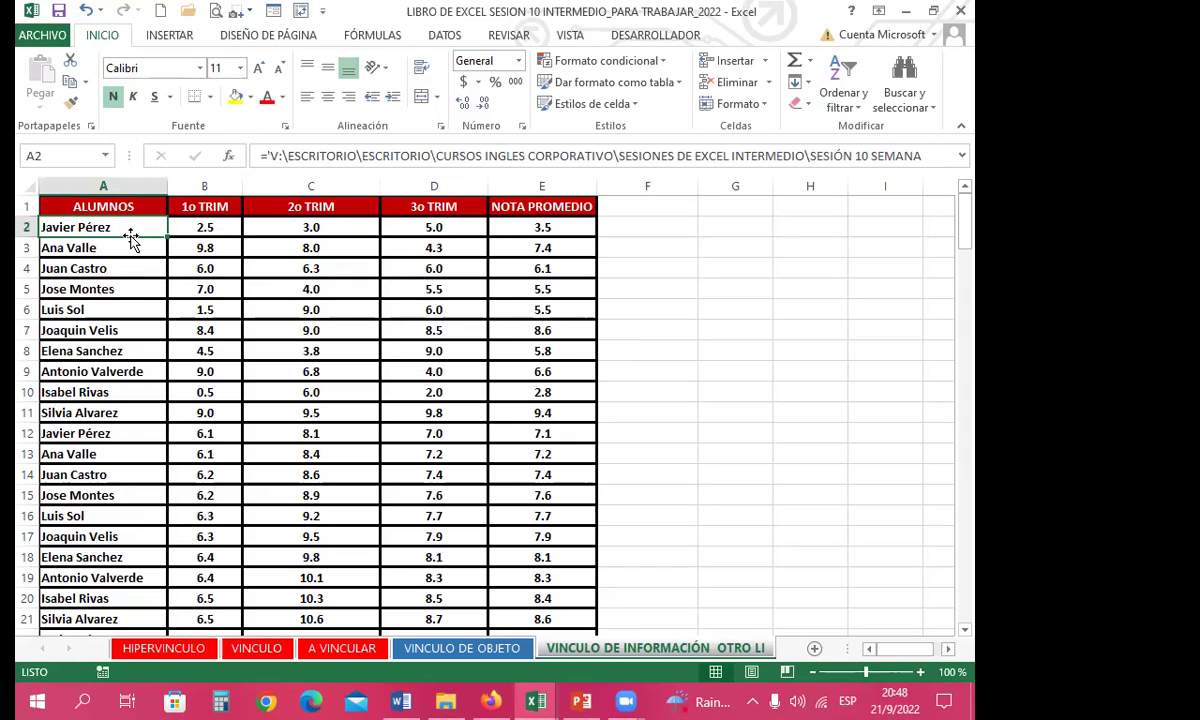
{"action": "left_click", "coordinate": [318, 373]}
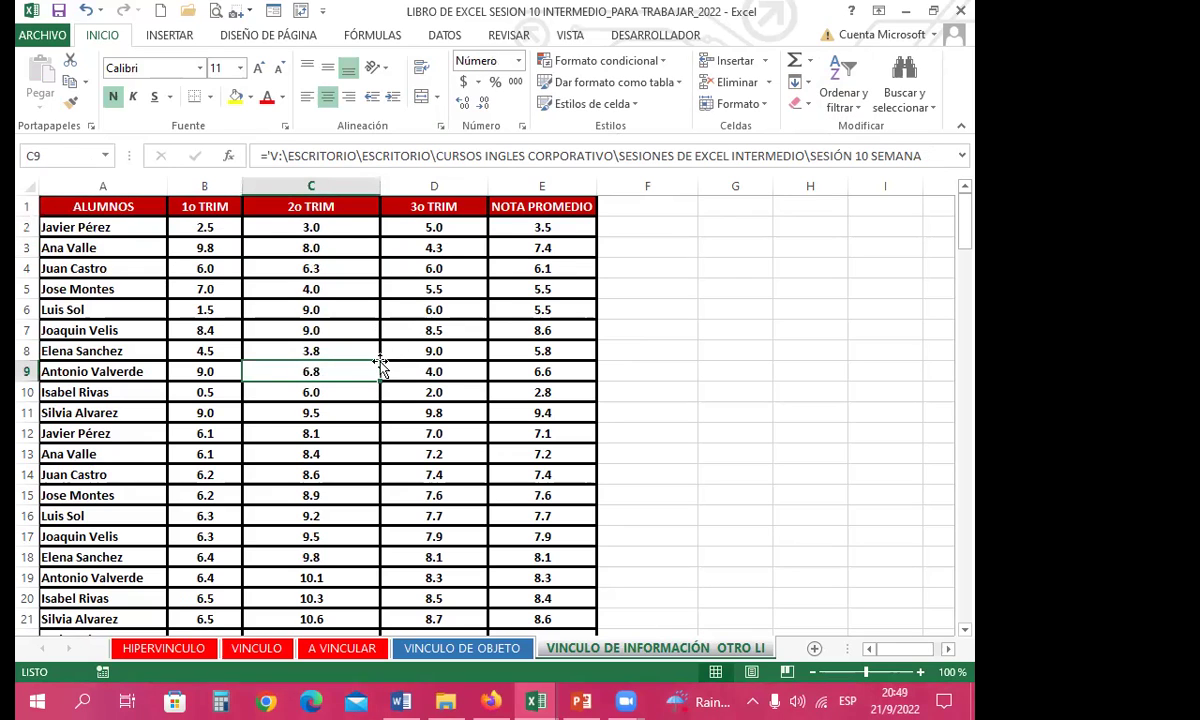
{"action": "left_click", "coordinate": [352, 311]}
- Save the session 10 workbook and close it
{"action": "left_click", "coordinate": [58, 11]}
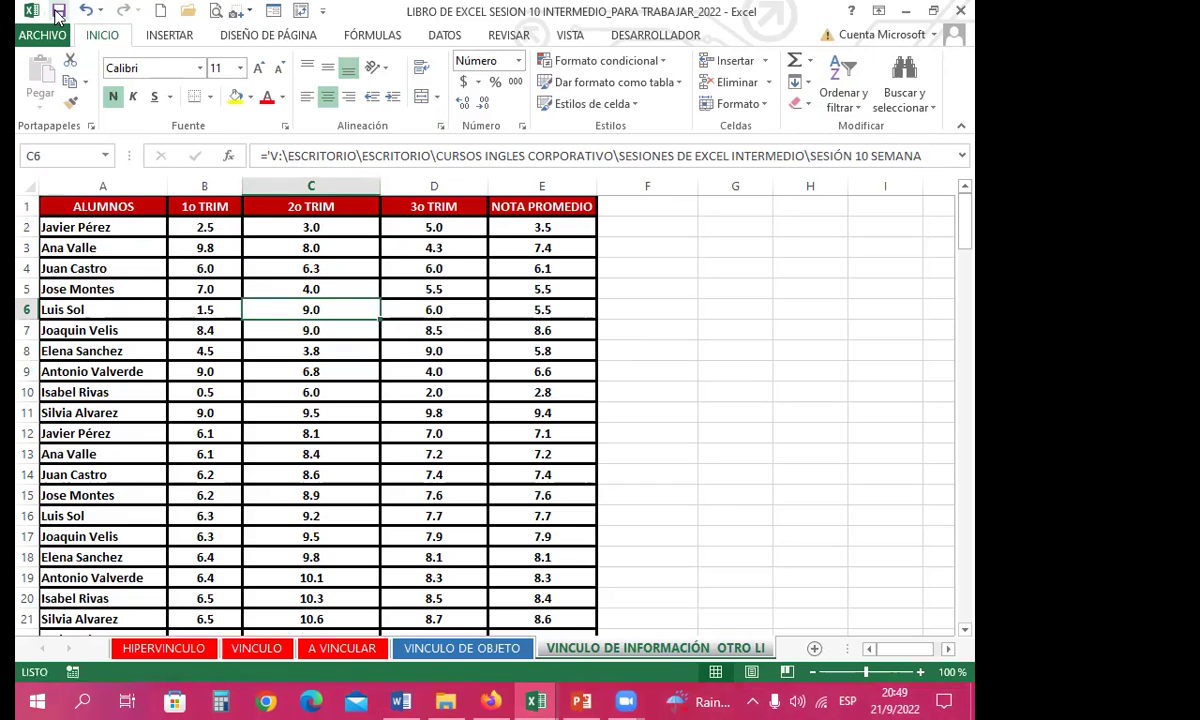
{"action": "left_click", "coordinate": [448, 700]}
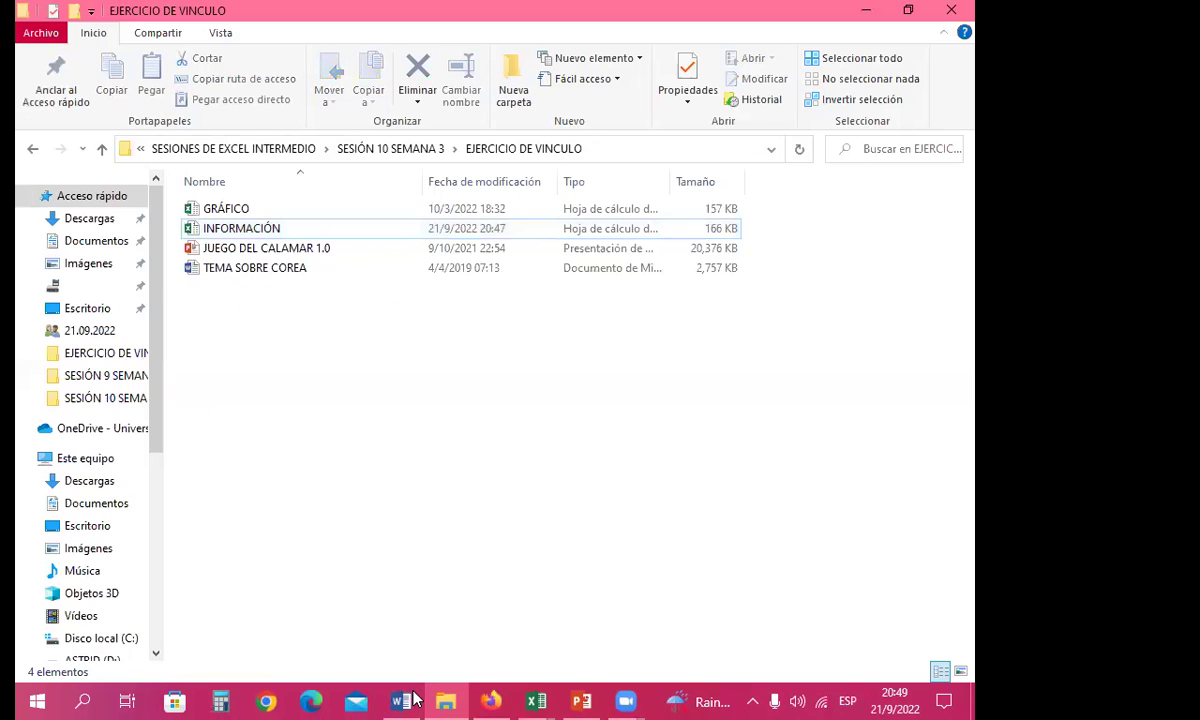
{"action": "left_click", "coordinate": [536, 700]}
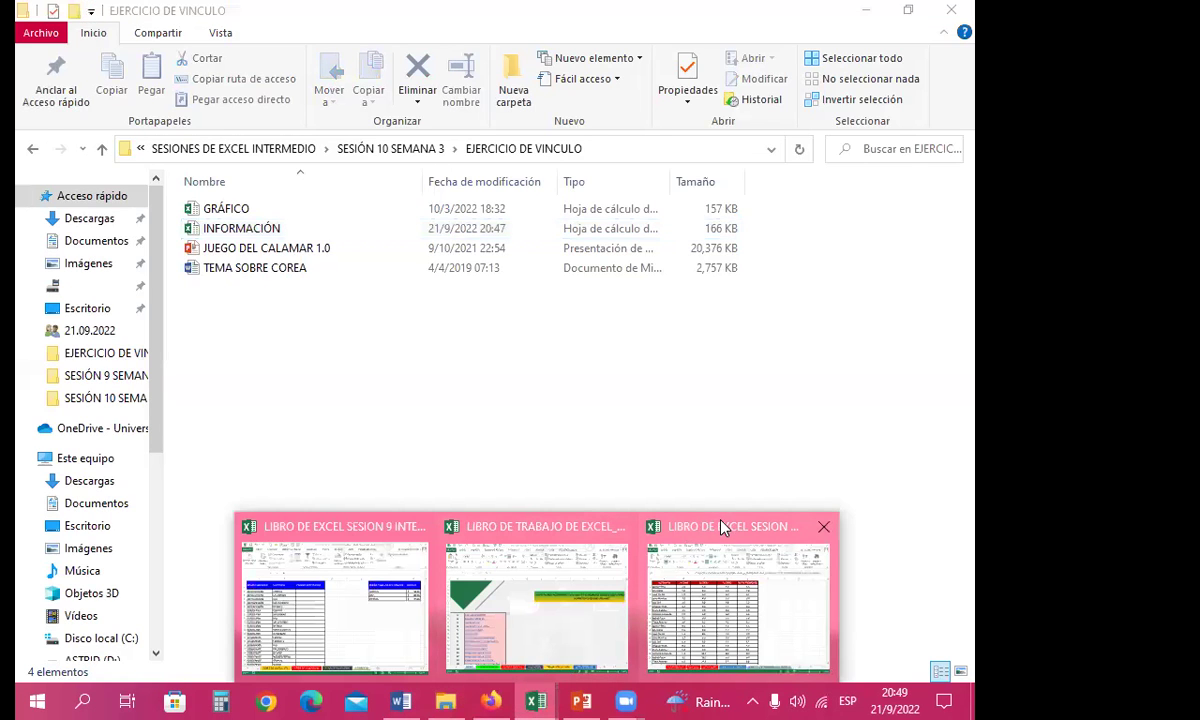
{"action": "left_click", "coordinate": [725, 527]}
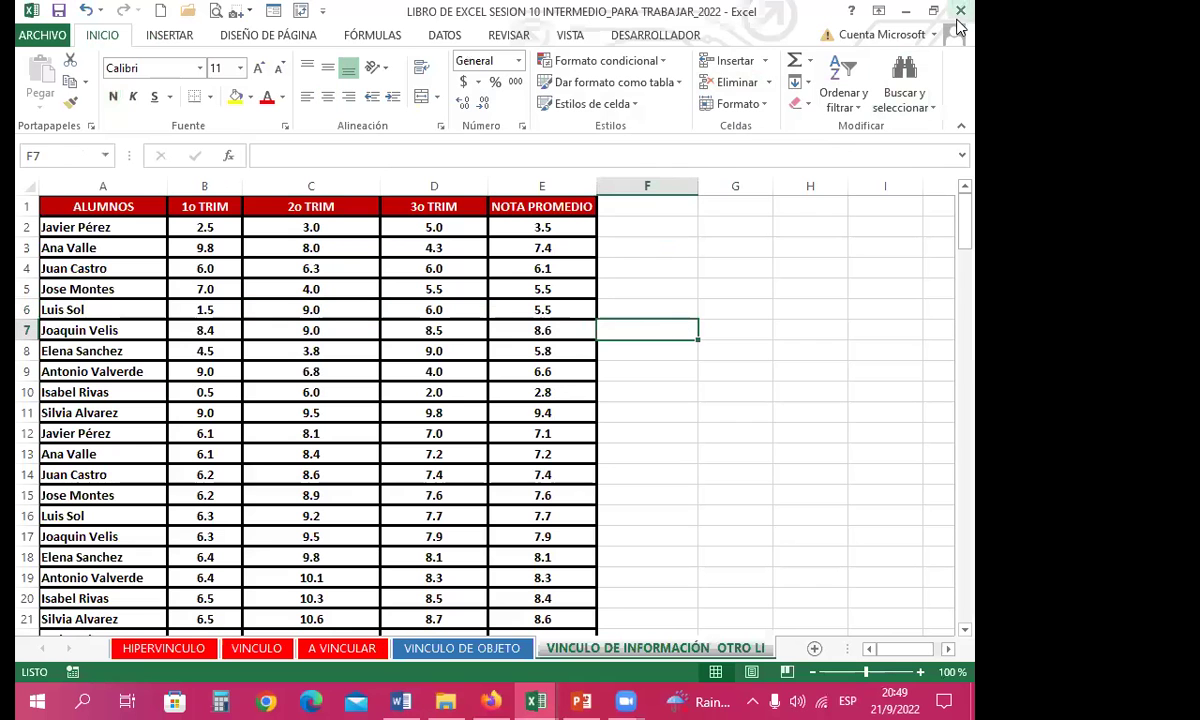
{"action": "left_click", "coordinate": [905, 11]}
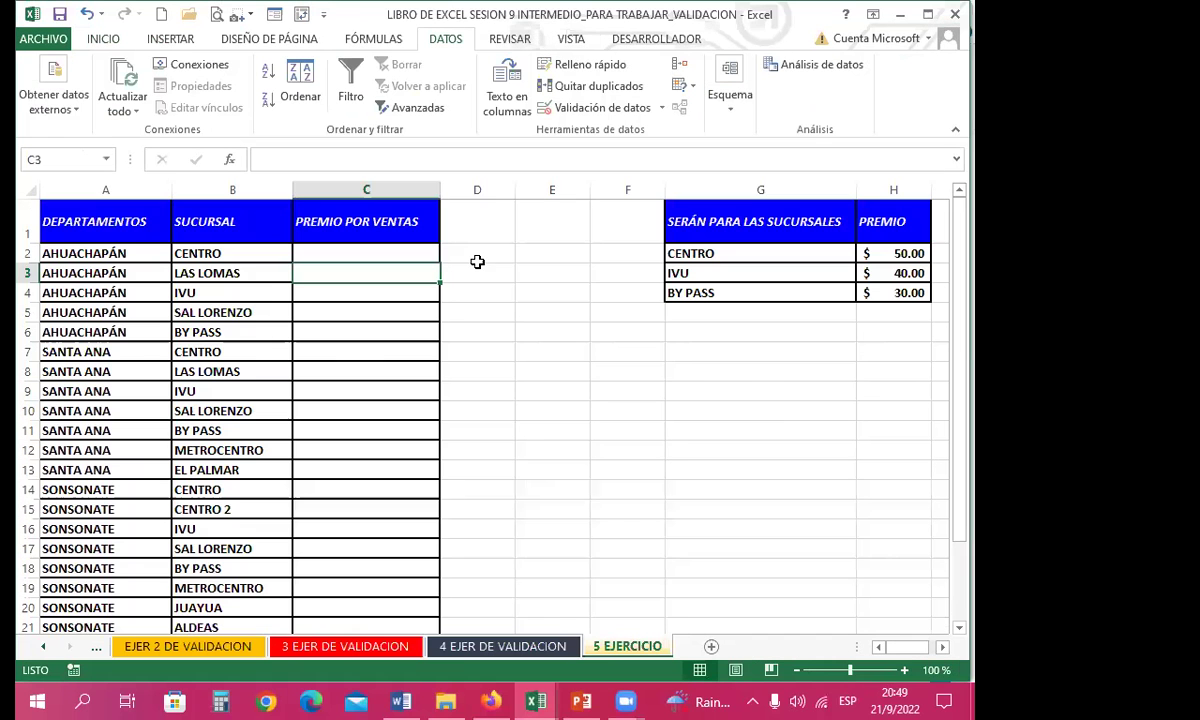
- Reopen the INFORMACIÓN workbook from the EJERCICIO DE VINCULO folder and maximize its window
{"action": "left_click", "coordinate": [955, 15]}
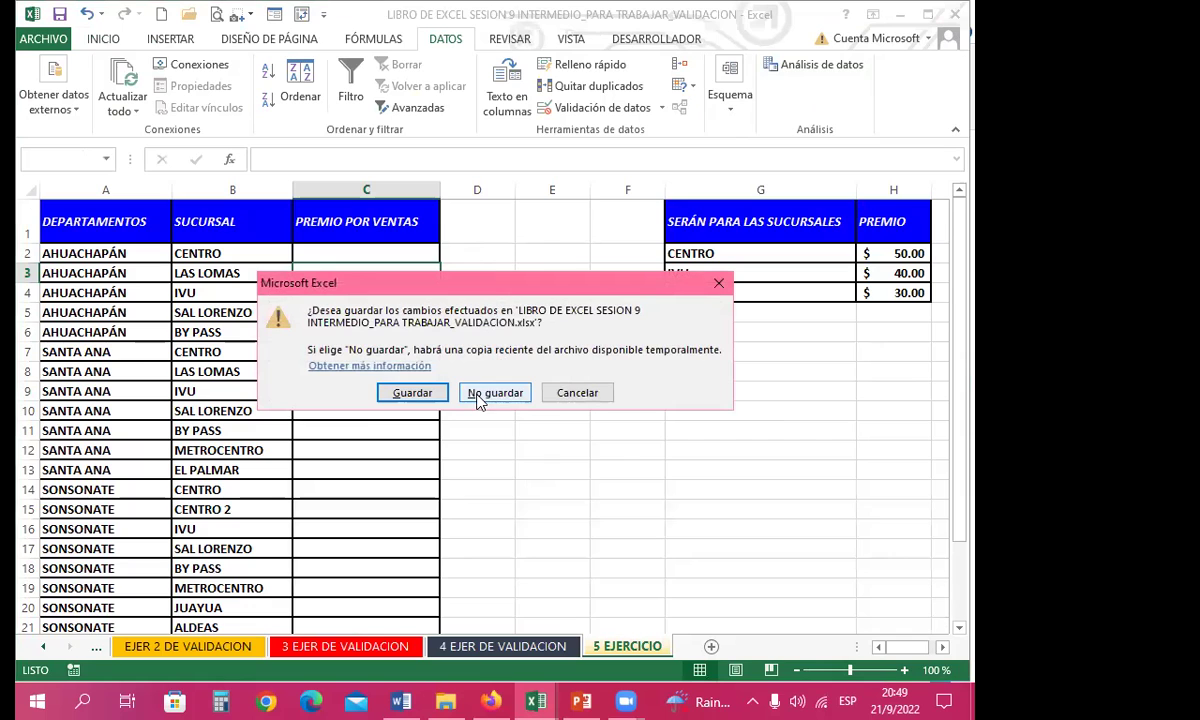
{"action": "left_click", "coordinate": [716, 284]}
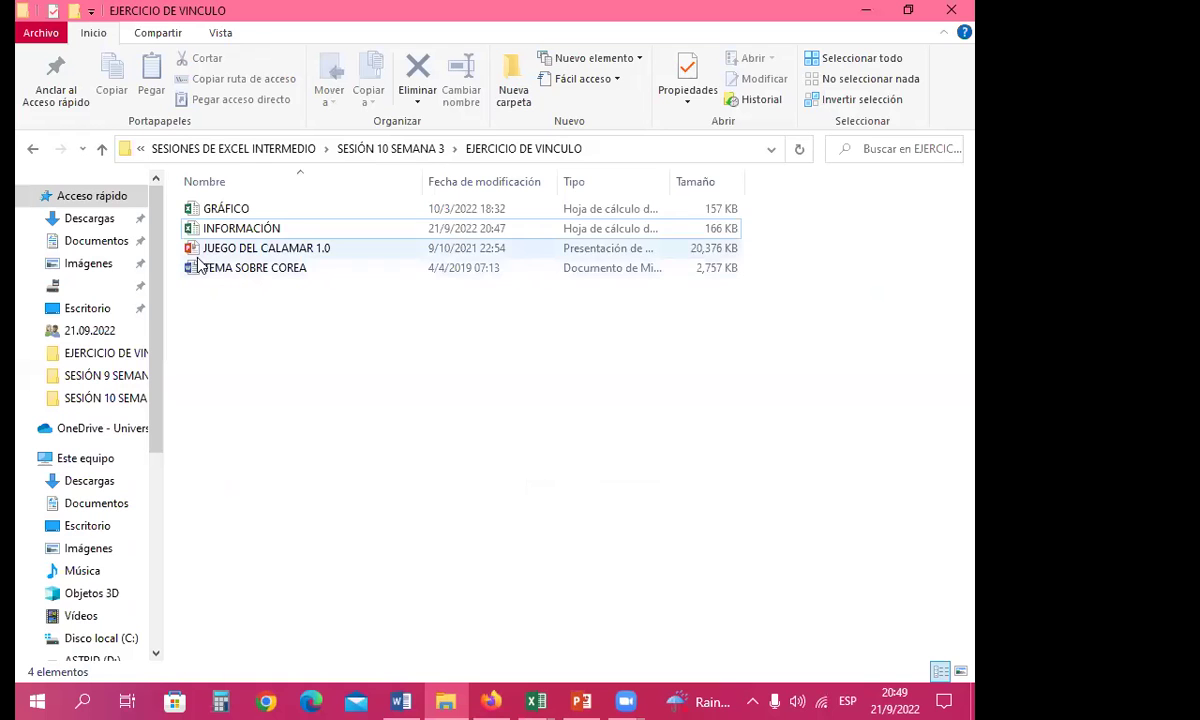
{"action": "double_click", "coordinate": [231, 236]}
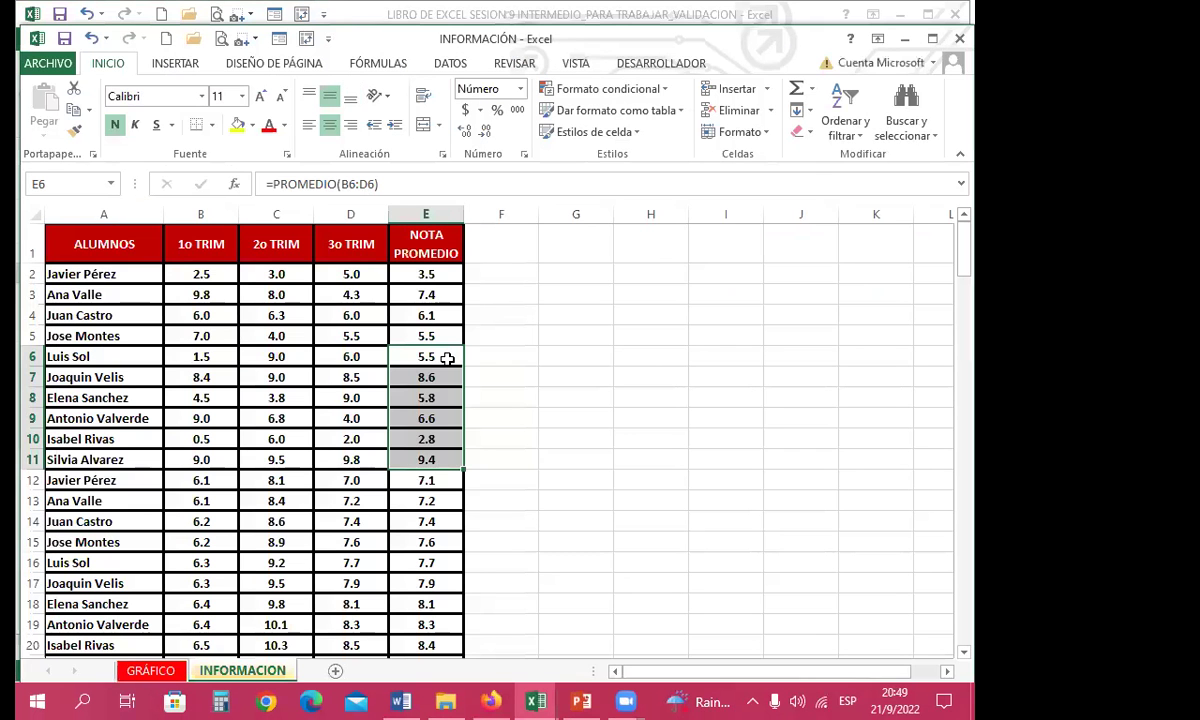
{"action": "left_click", "coordinate": [446, 356]}
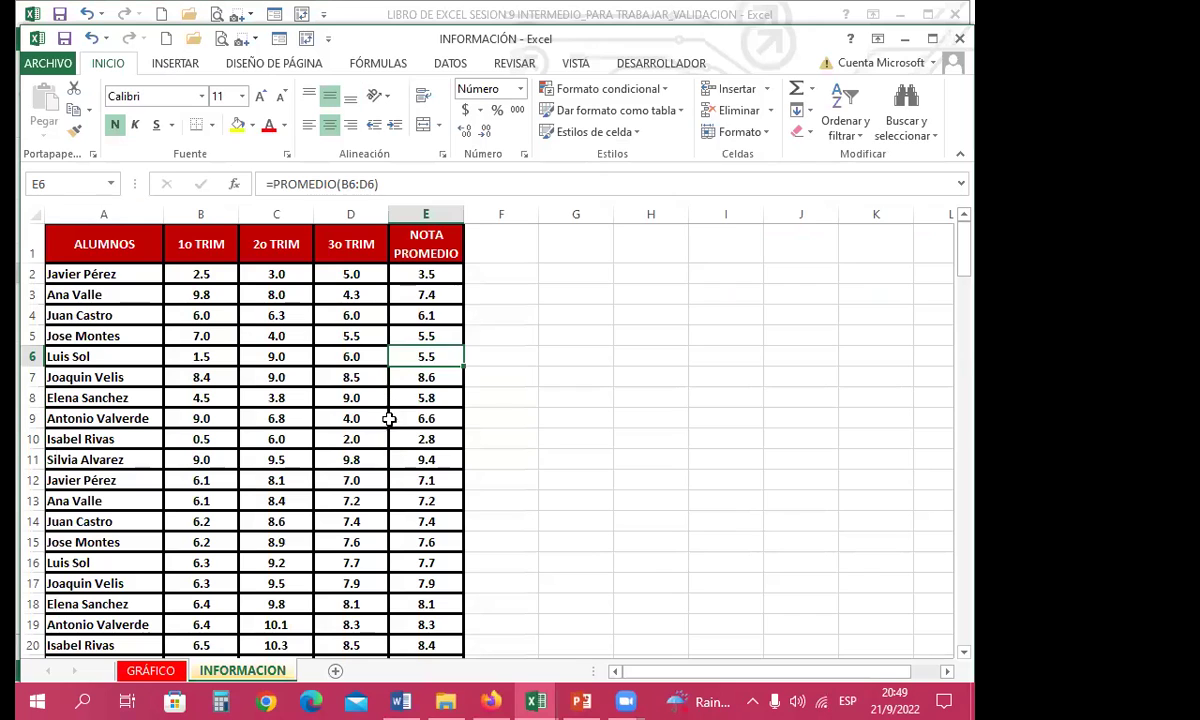
{"action": "left_click", "coordinate": [932, 38]}
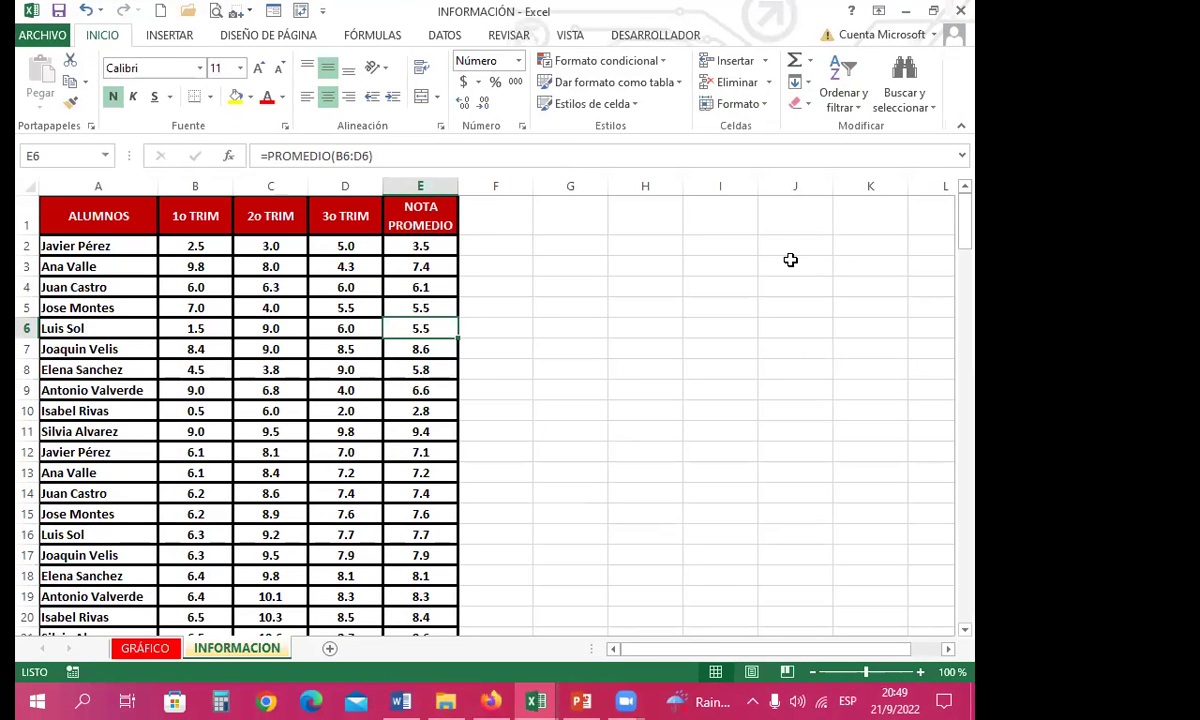
- Move the student names in A2:A10 of the INFORMACION sheet to the empty area below the table, starting at A183
{"action": "left_click", "coordinate": [270, 326]}
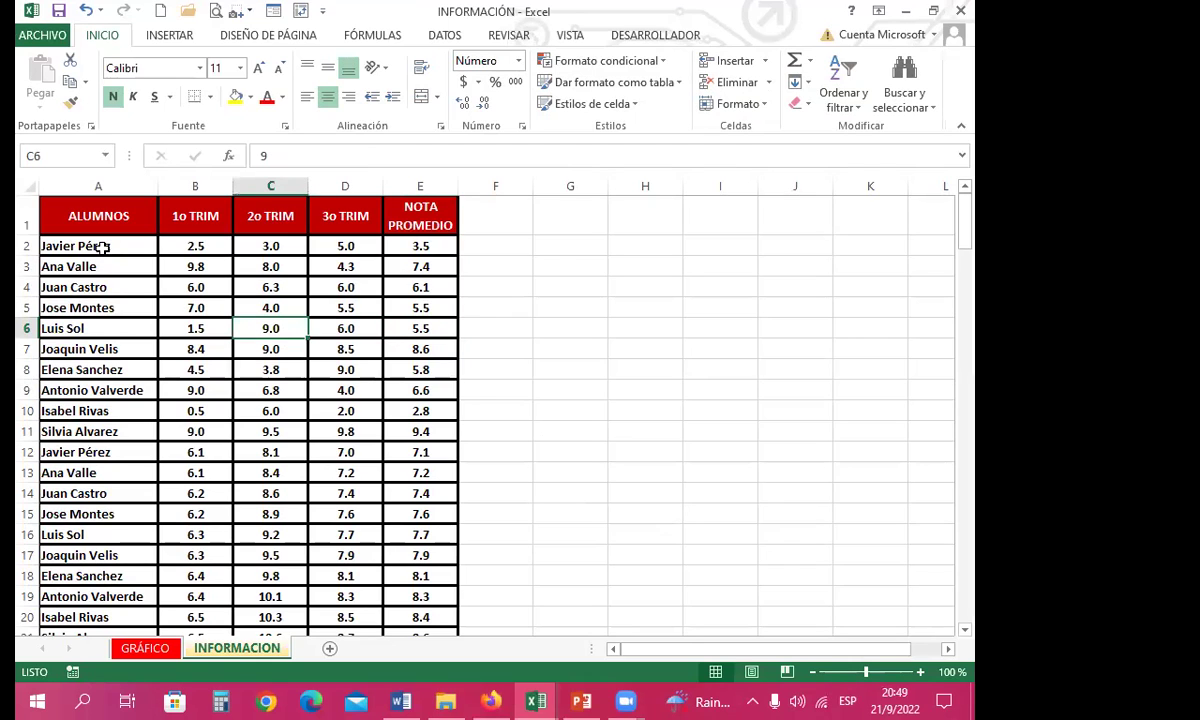
{"action": "left_click_drag", "start_coordinate": [103, 246], "coordinate": [104, 404]}
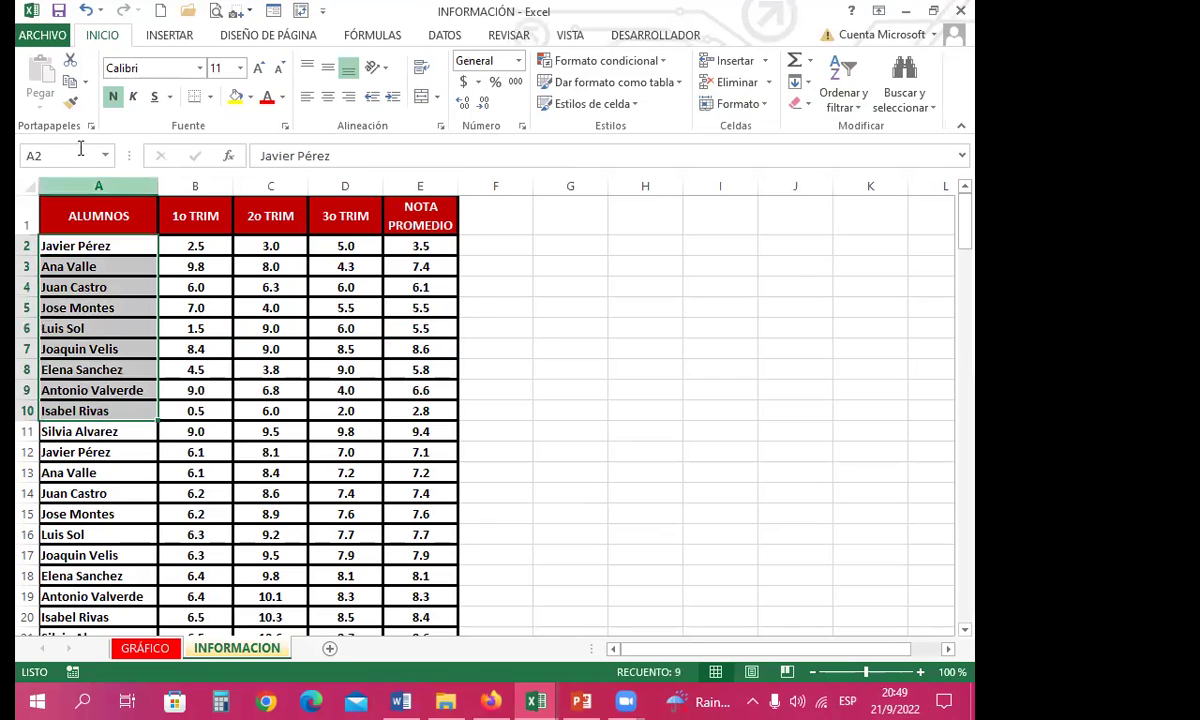
{"action": "left_click", "coordinate": [68, 72]}
{"action": "scroll", "coordinate": [73, 536], "scroll_direction": "down", "scroll_amount": 20}
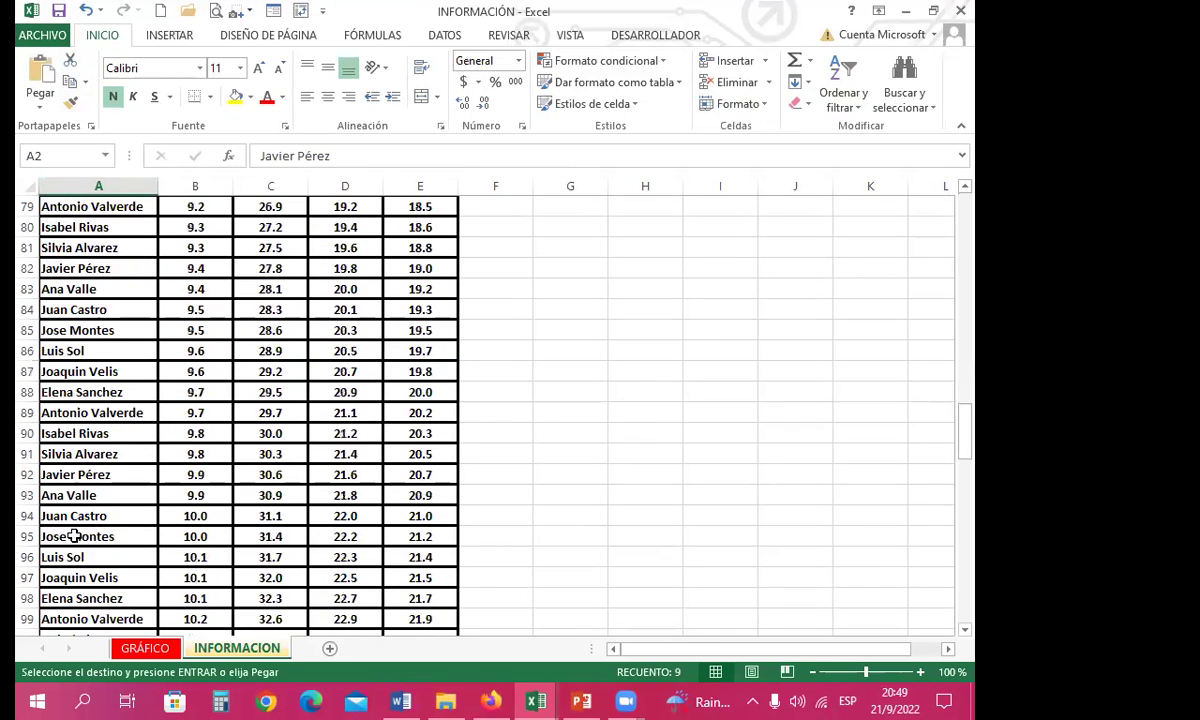
{"action": "scroll", "coordinate": [75, 536], "scroll_direction": "down", "scroll_amount": 20}
{"action": "left_click", "coordinate": [108, 519]}
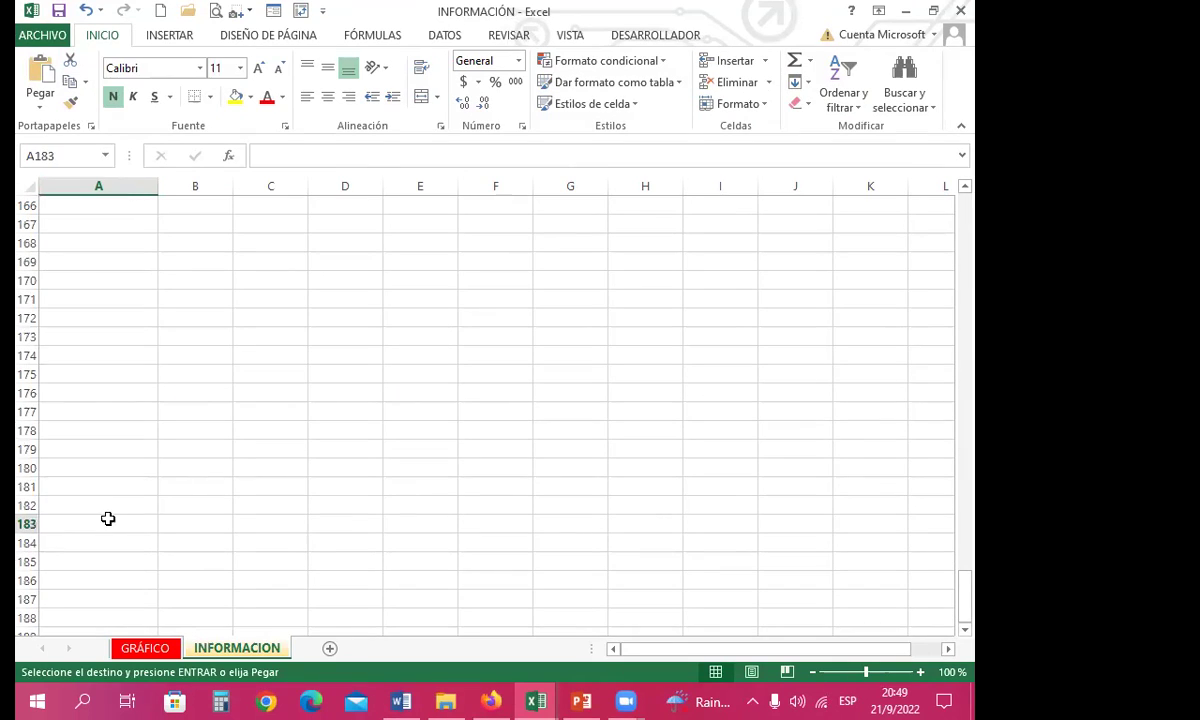
{"action": "left_click", "coordinate": [42, 80]}
{"action": "left_click", "coordinate": [115, 372]}
{"action": "scroll", "coordinate": [115, 371], "scroll_direction": "up", "scroll_amount": 6}
{"action": "scroll", "coordinate": [115, 371], "scroll_direction": "up", "scroll_amount": 20}
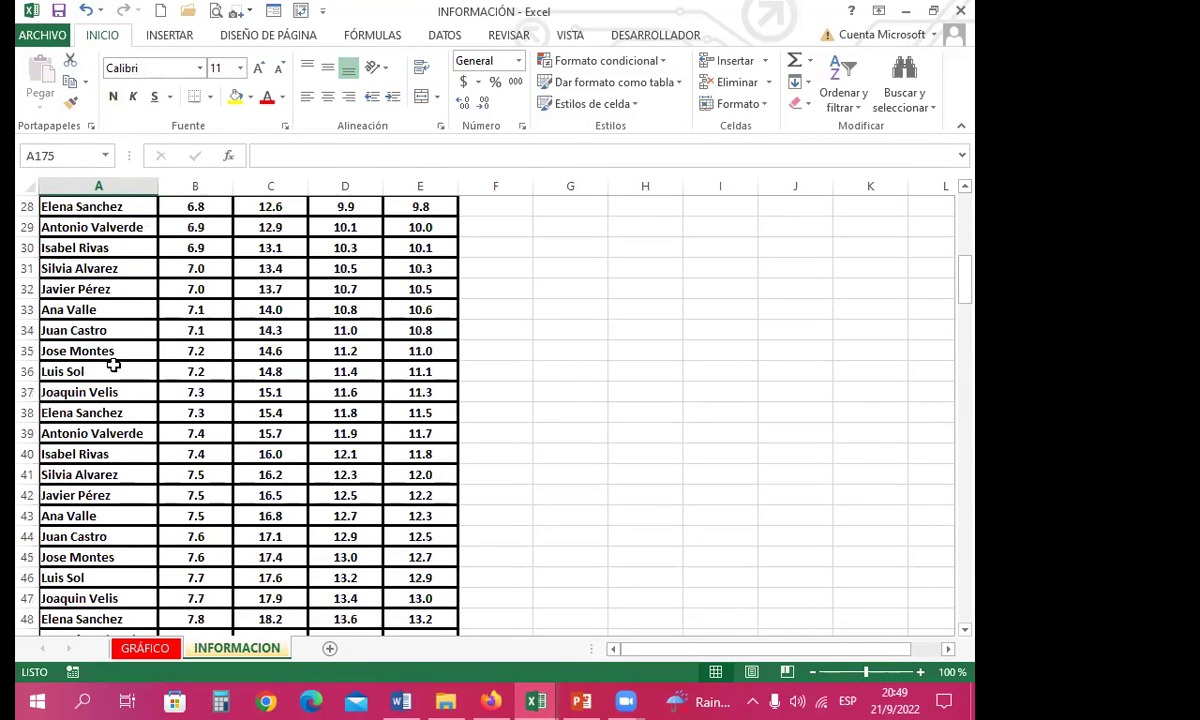
{"action": "scroll", "coordinate": [115, 365], "scroll_direction": "up", "scroll_amount": 9}
{"action": "left_click", "coordinate": [100, 371]}
{"action": "left_click", "coordinate": [185, 372]}
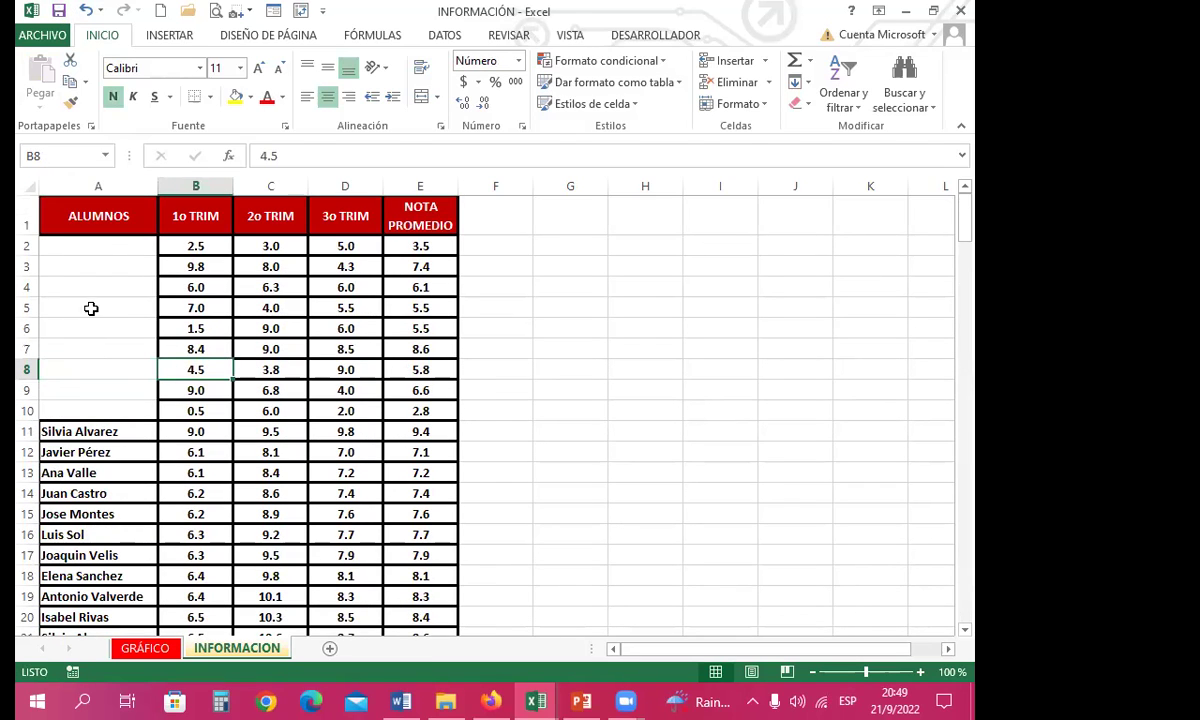
- Open the recent session 10 workbook without updating its external links and check the student names in the ALUMNOS column
{"action": "key", "text": "alt+Tab"}
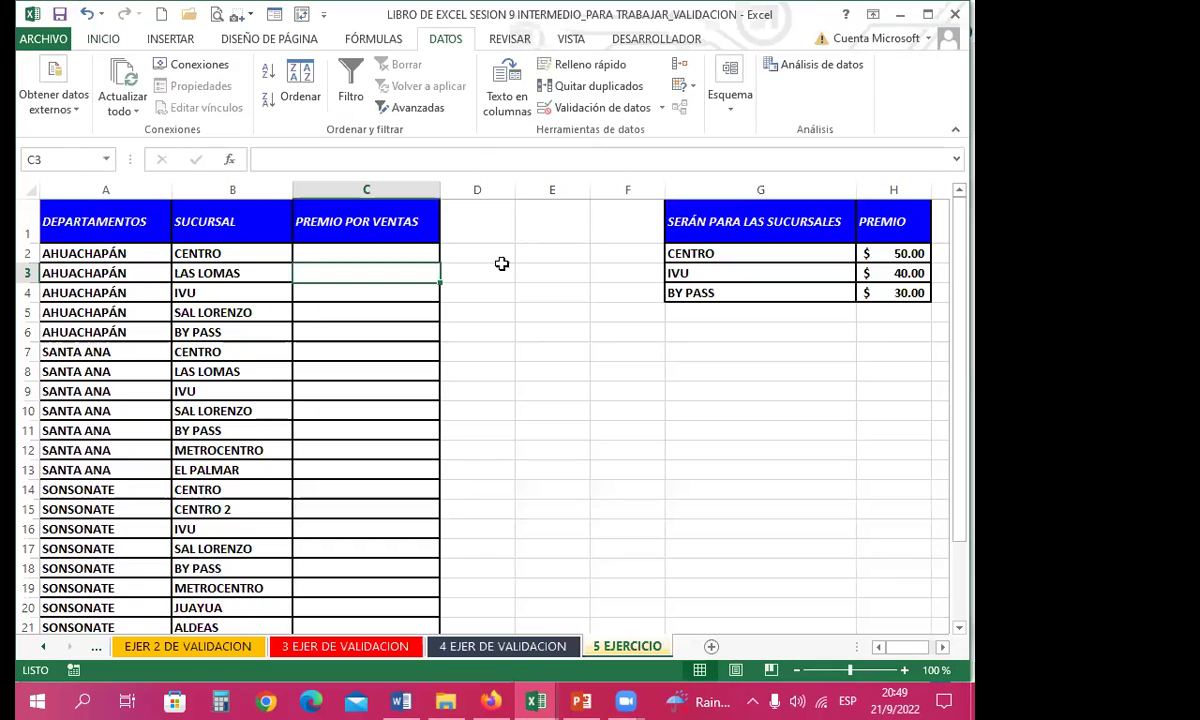
{"action": "left_click", "coordinate": [43, 38]}
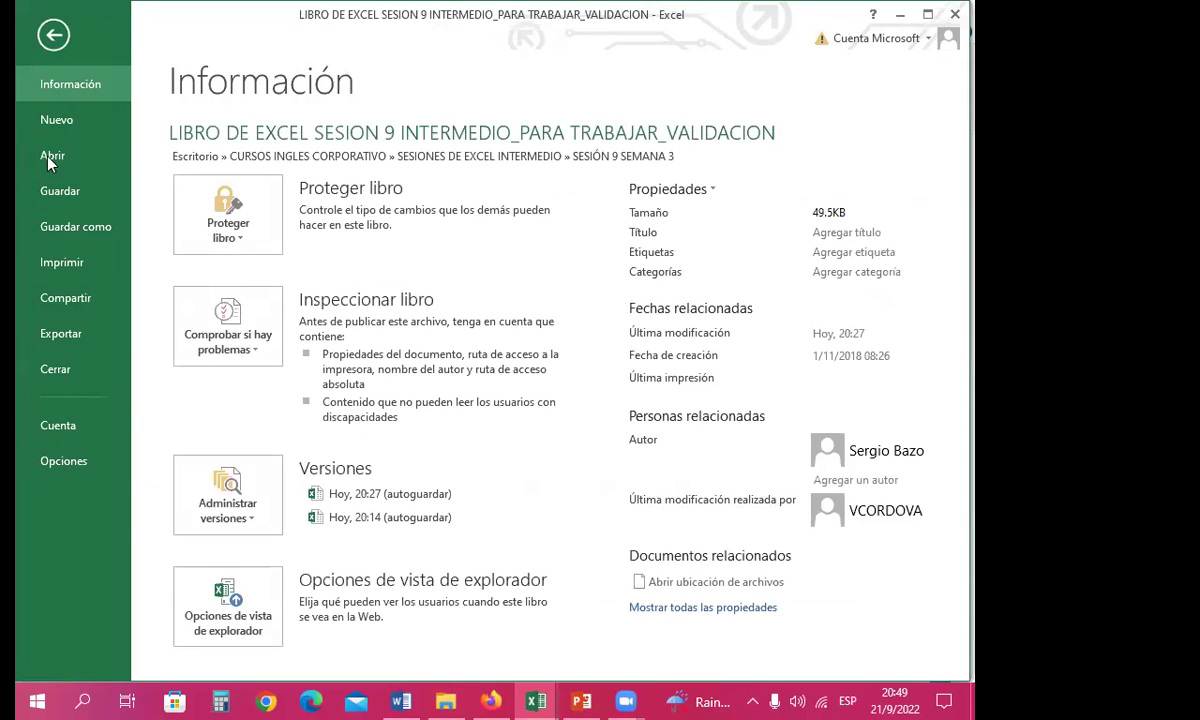
{"action": "left_click", "coordinate": [66, 152]}
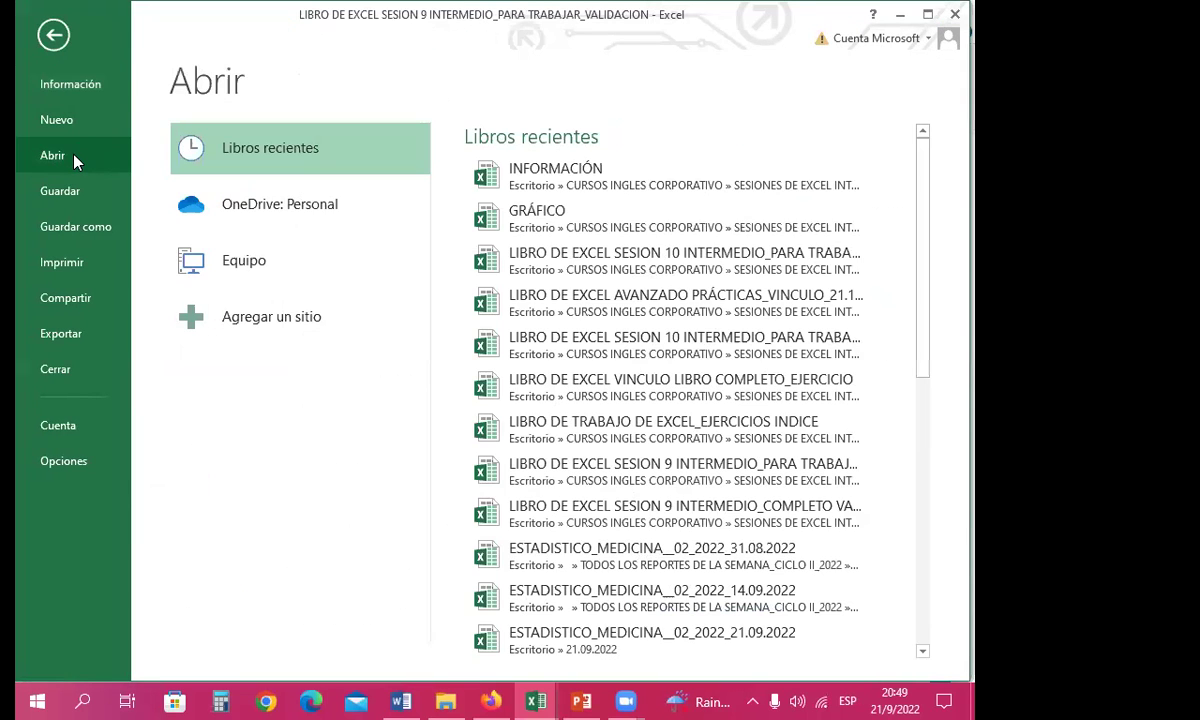
{"action": "left_click", "coordinate": [620, 266]}
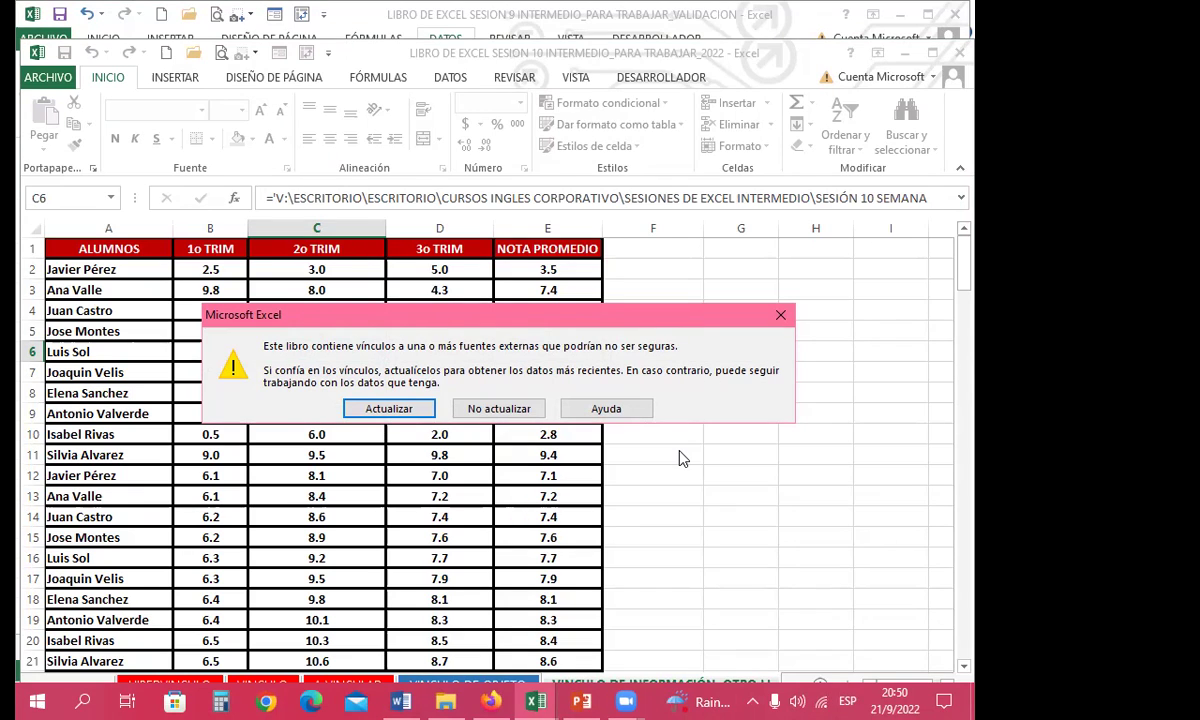
{"action": "left_click", "coordinate": [499, 409]}
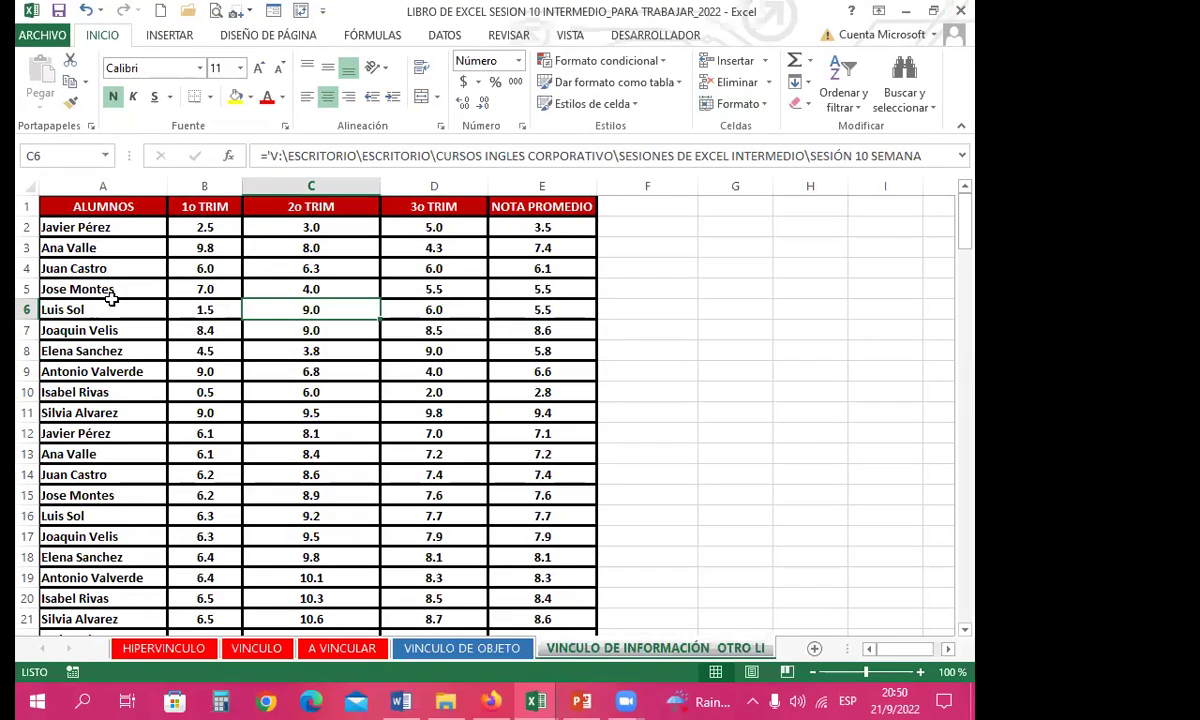
{"action": "left_click_drag", "start_coordinate": [115, 227], "coordinate": [120, 363]}
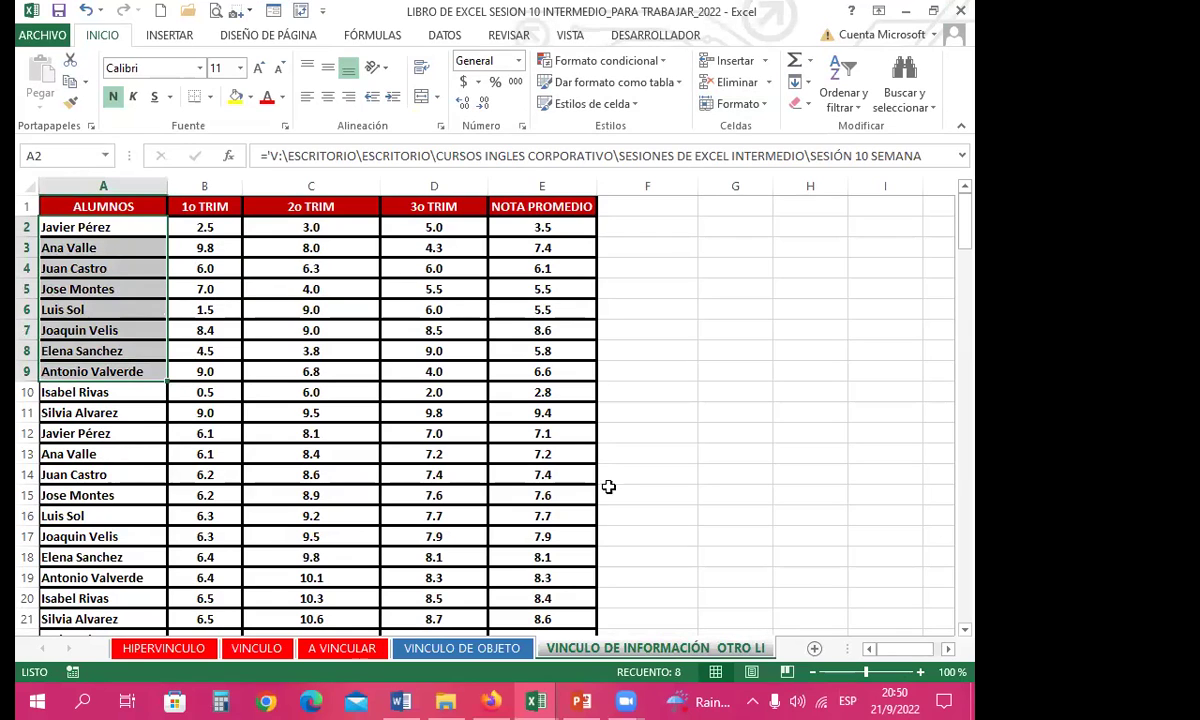
{"action": "left_click", "coordinate": [136, 428]}
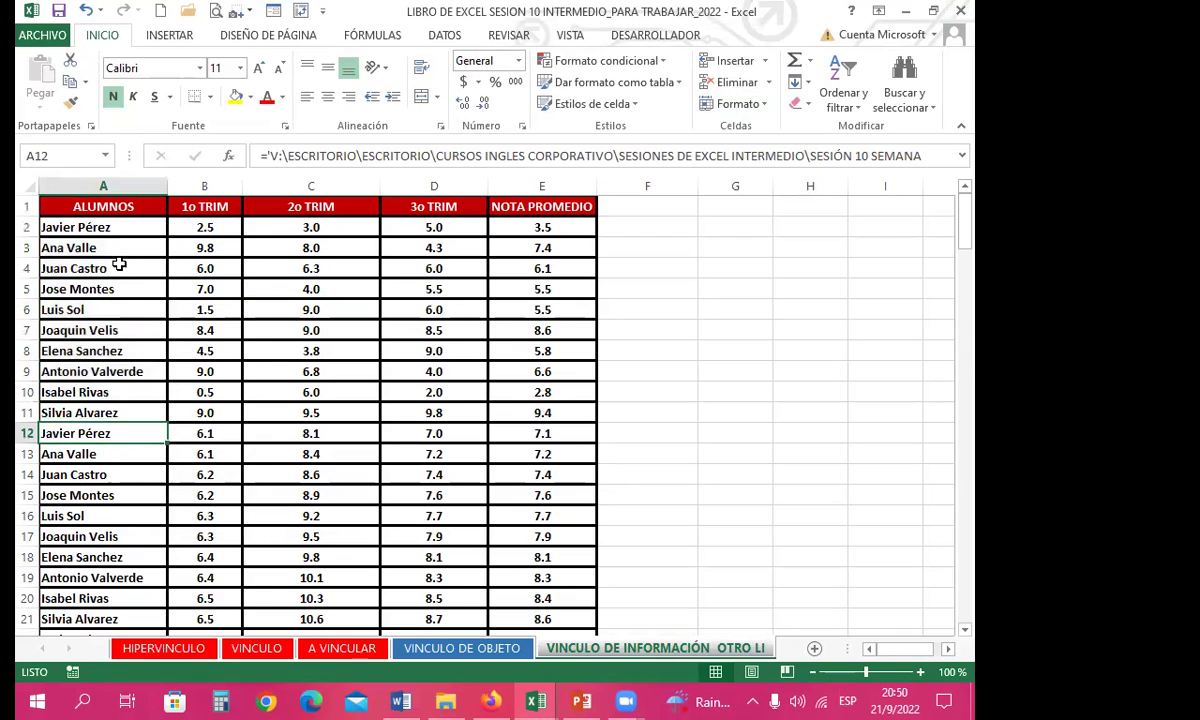
{"action": "left_click_drag", "start_coordinate": [120, 266], "coordinate": [124, 352]}
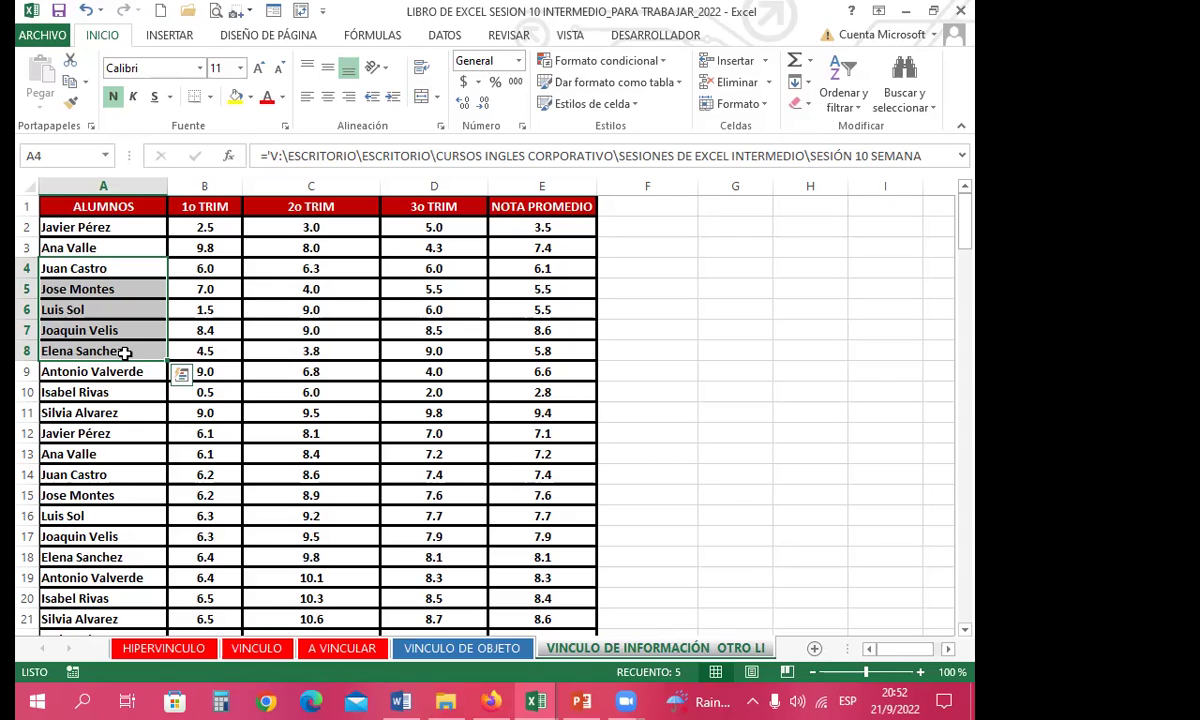
- Close the session 10 workbook, reopen it with its external links updated, and check the linked ALUMNOS cells in the maximized window
{"action": "left_click", "coordinate": [400, 700]}
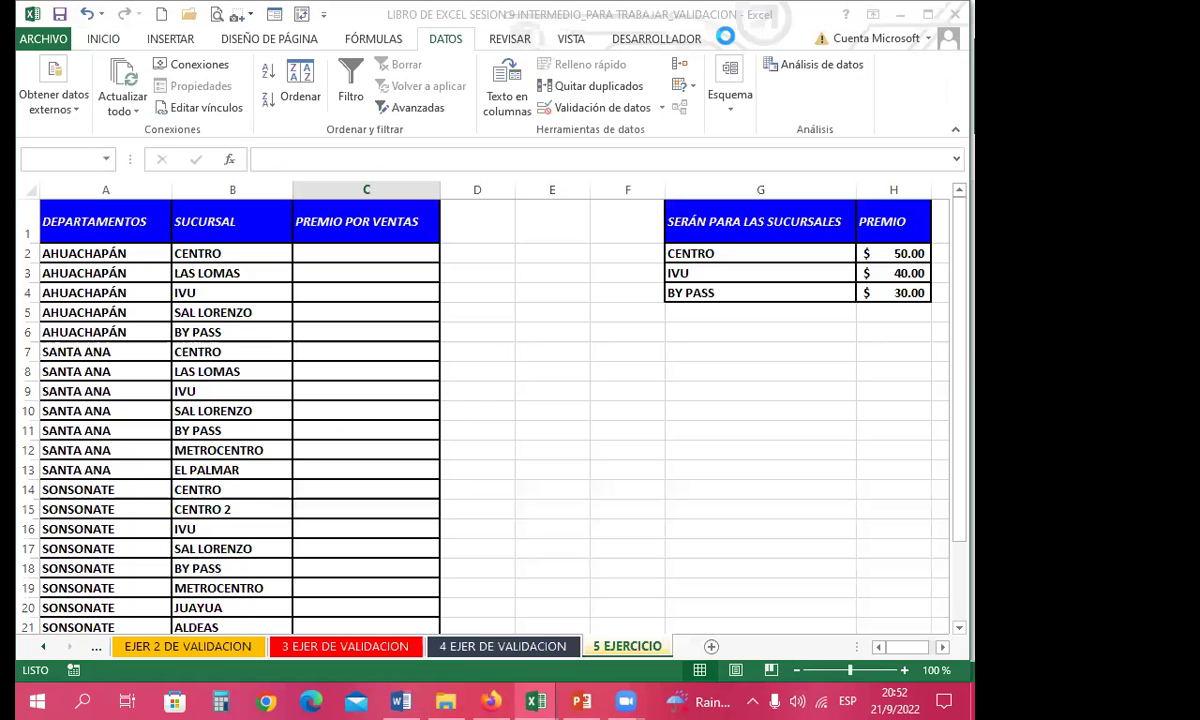
{"action": "left_click", "coordinate": [905, 11]}
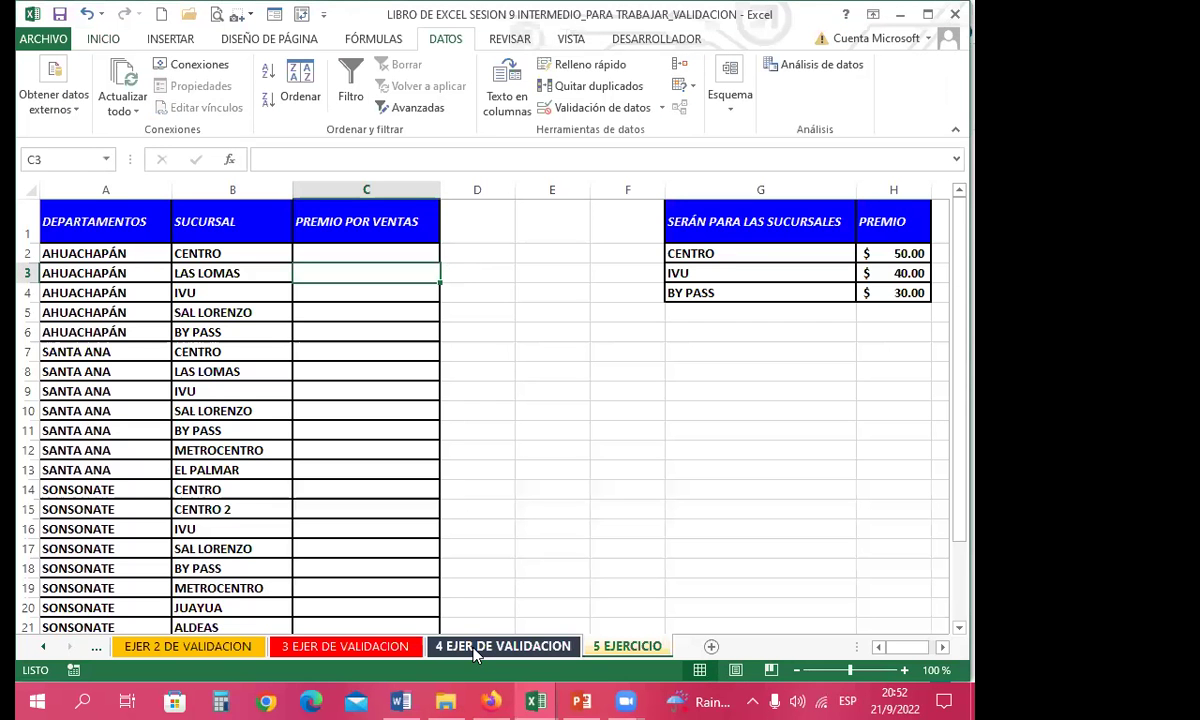
{"action": "left_click", "coordinate": [43, 38]}
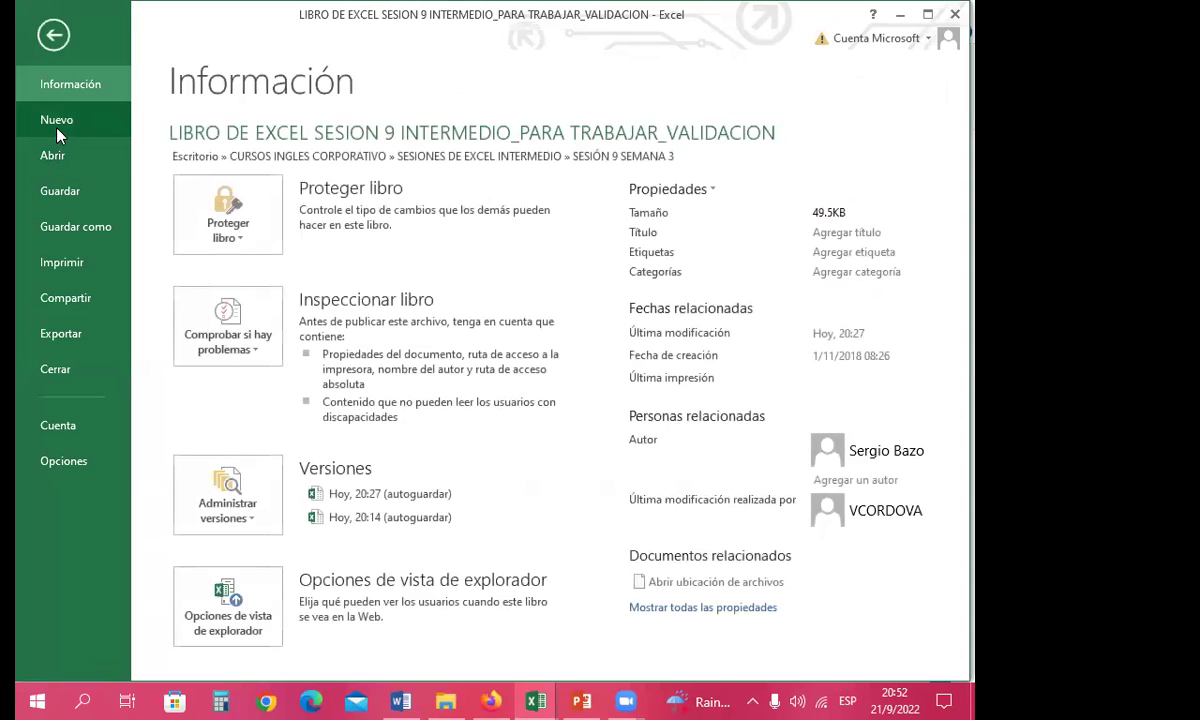
{"action": "left_click", "coordinate": [57, 122]}
{"action": "left_click", "coordinate": [62, 155]}
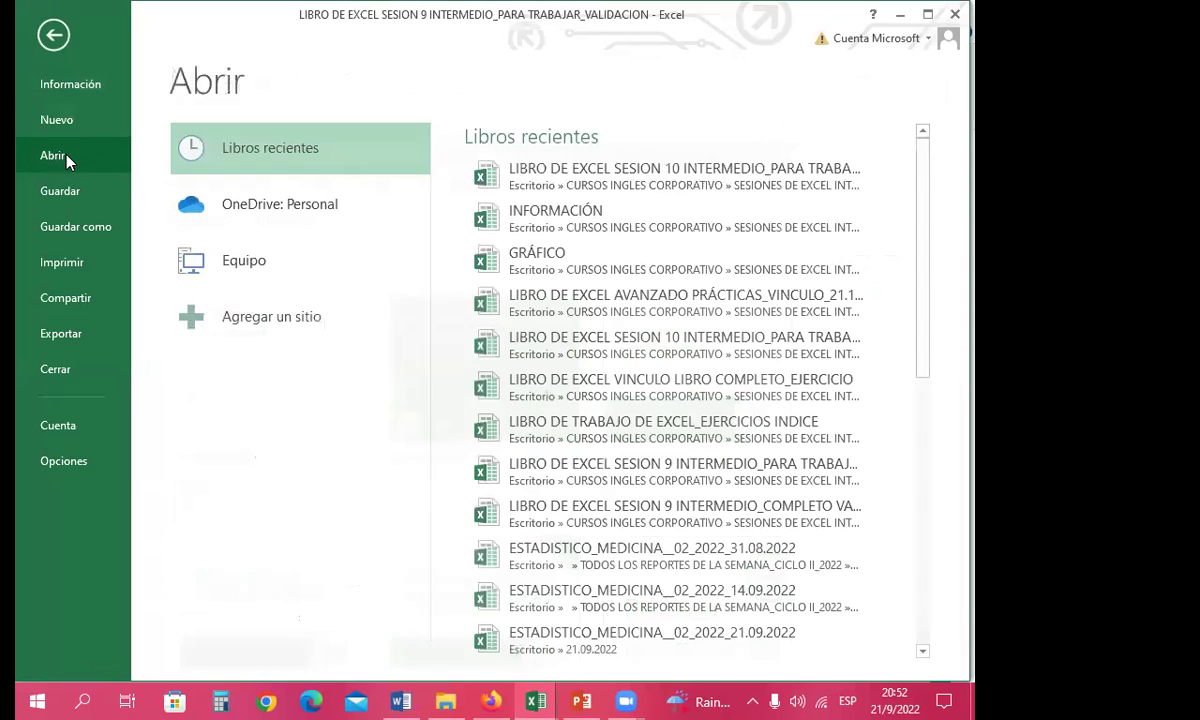
{"action": "left_click", "coordinate": [580, 172]}
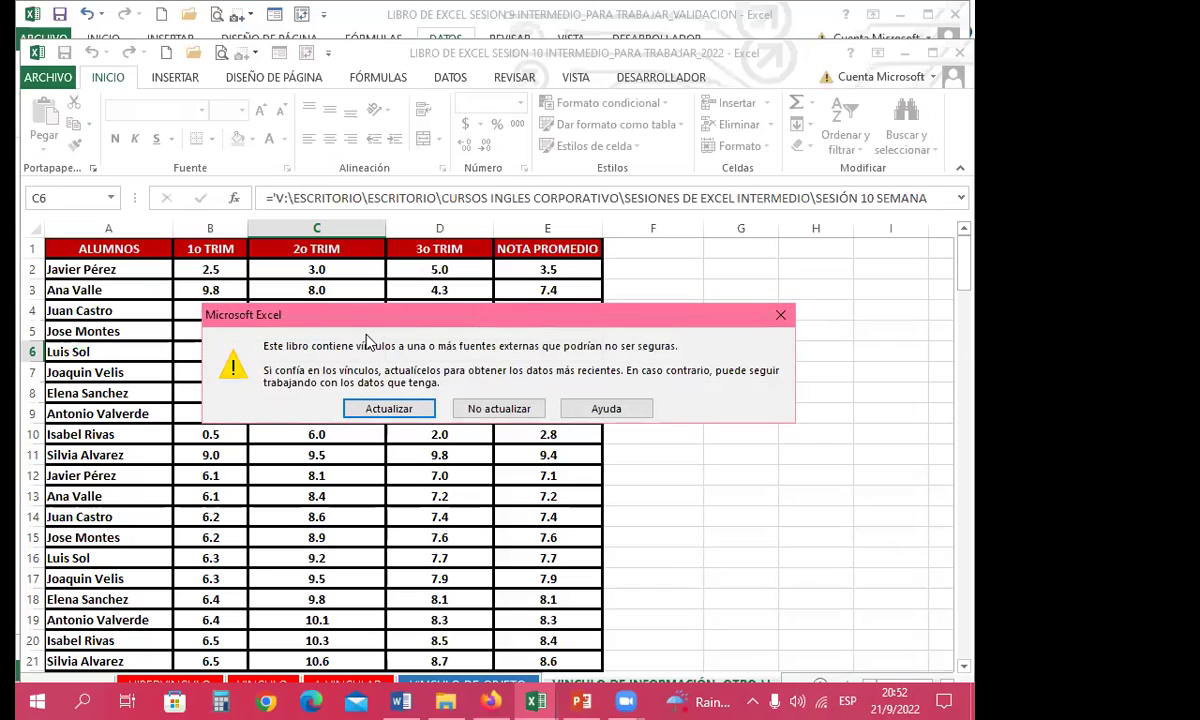
{"action": "left_click", "coordinate": [375, 408]}
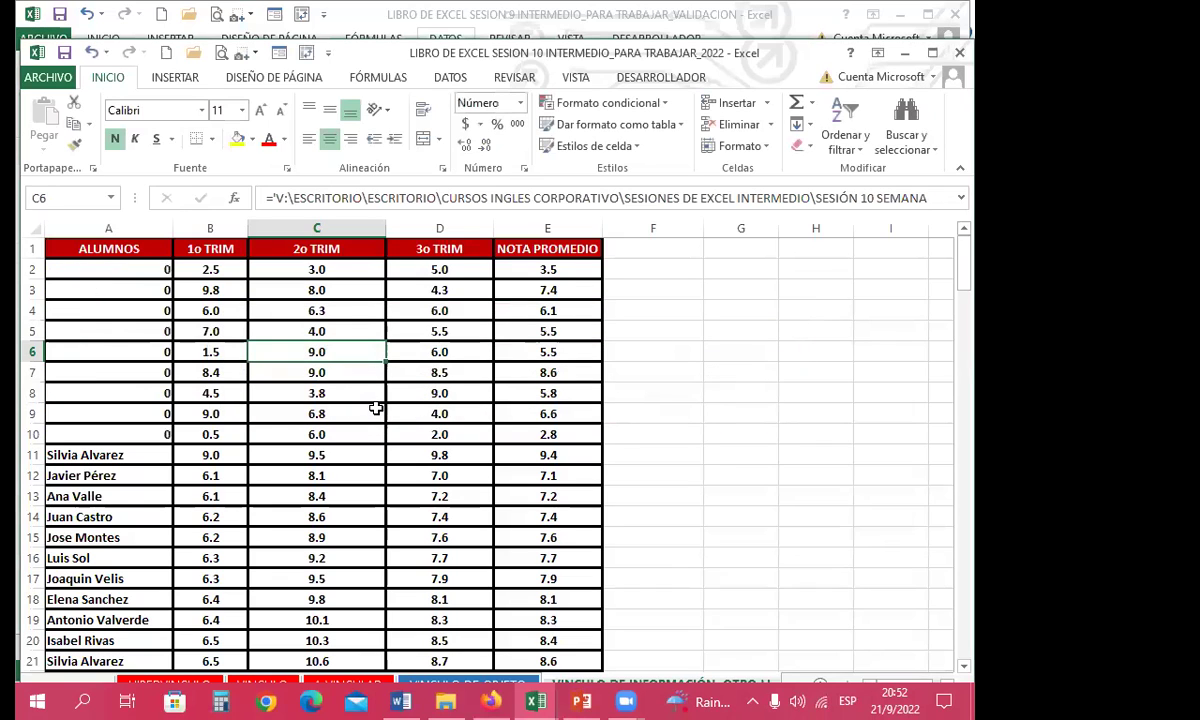
{"action": "left_click", "coordinate": [932, 52]}
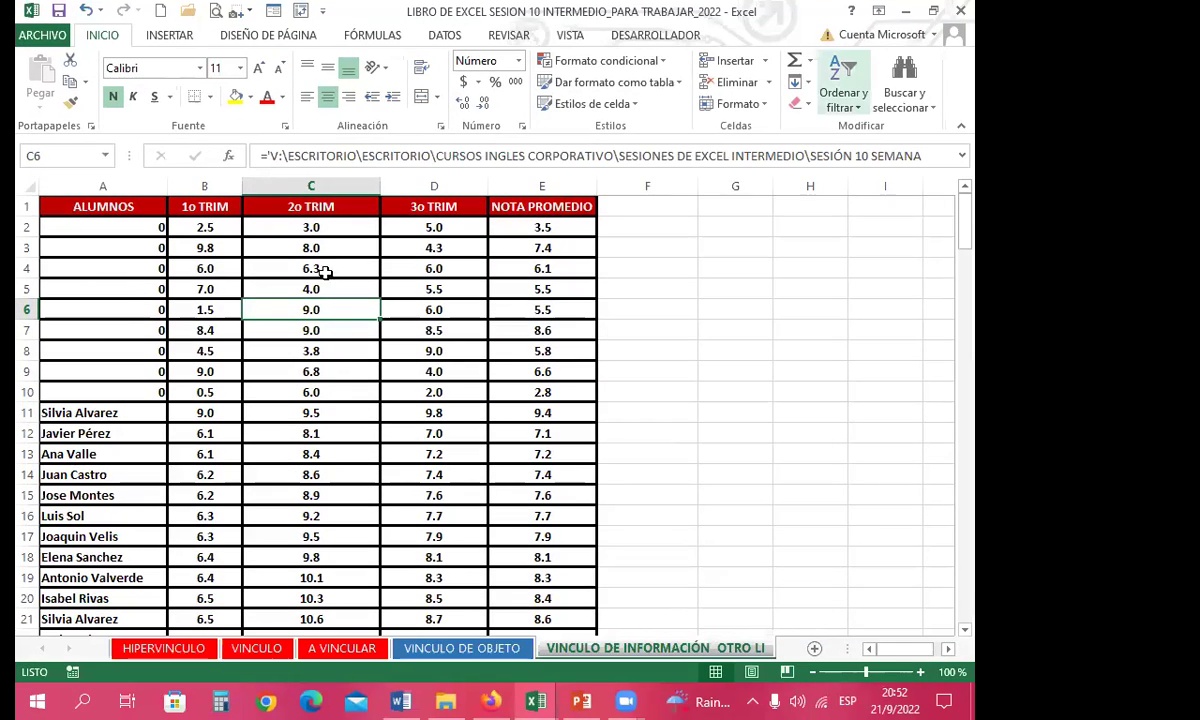
{"action": "left_click", "coordinate": [127, 330]}
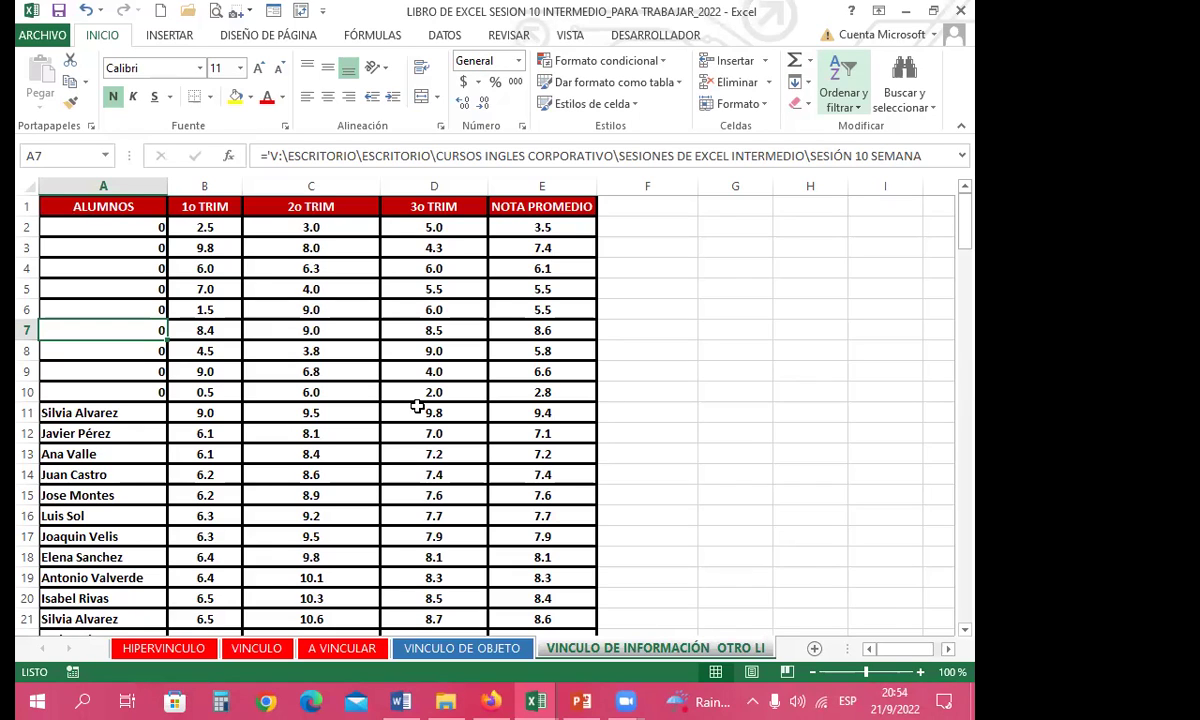
{"action": "left_click", "coordinate": [282, 390]}
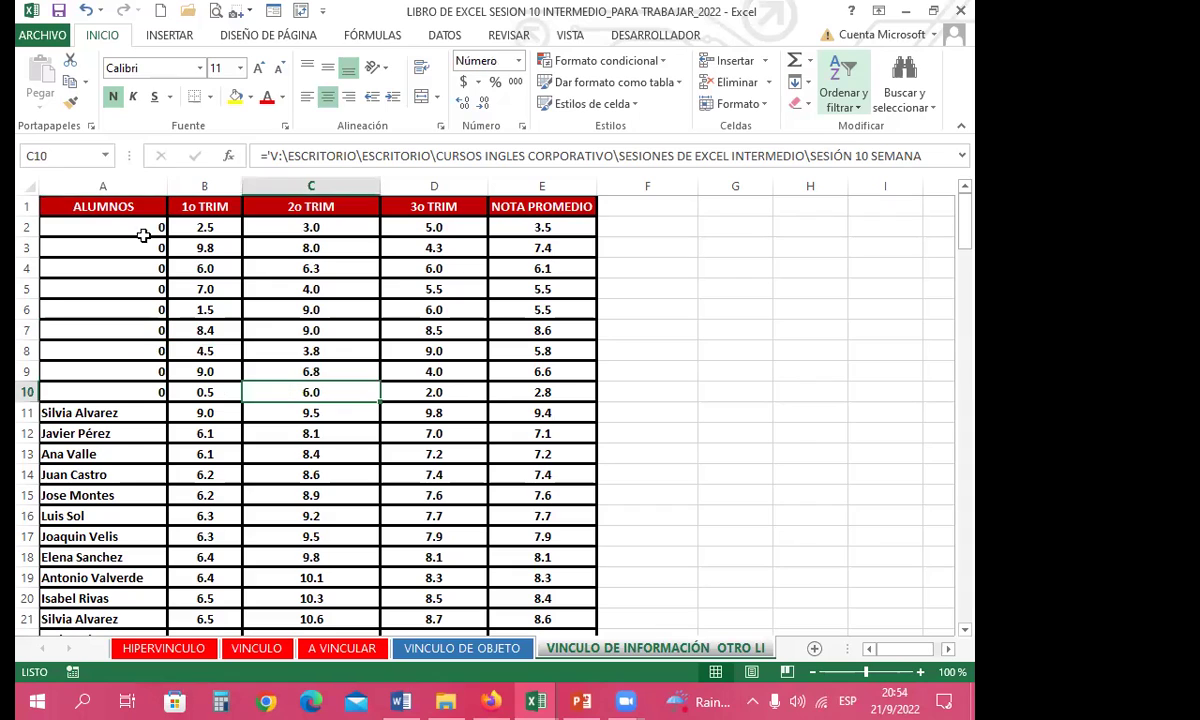
{"action": "left_click", "coordinate": [140, 413]}
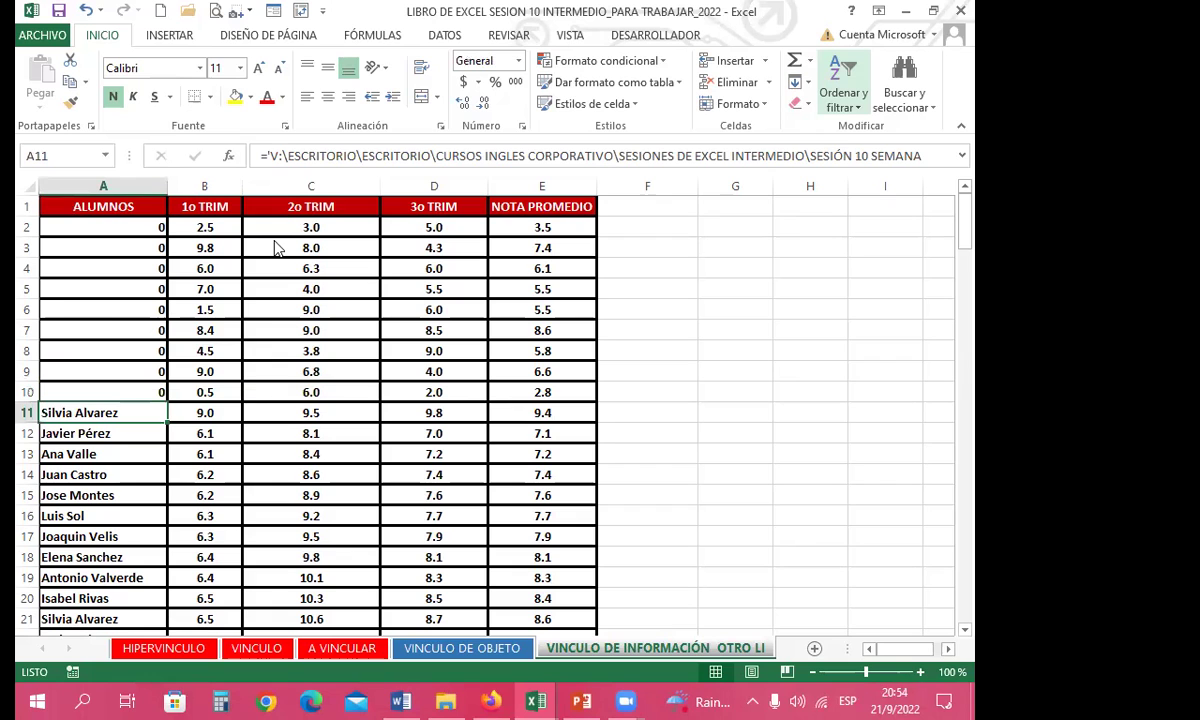
- Copy the student names from A183:A191 of the INFORMACION sheet back into the ALUMNOS column starting at A2
{"action": "key", "text": "ctrl+Tab"}
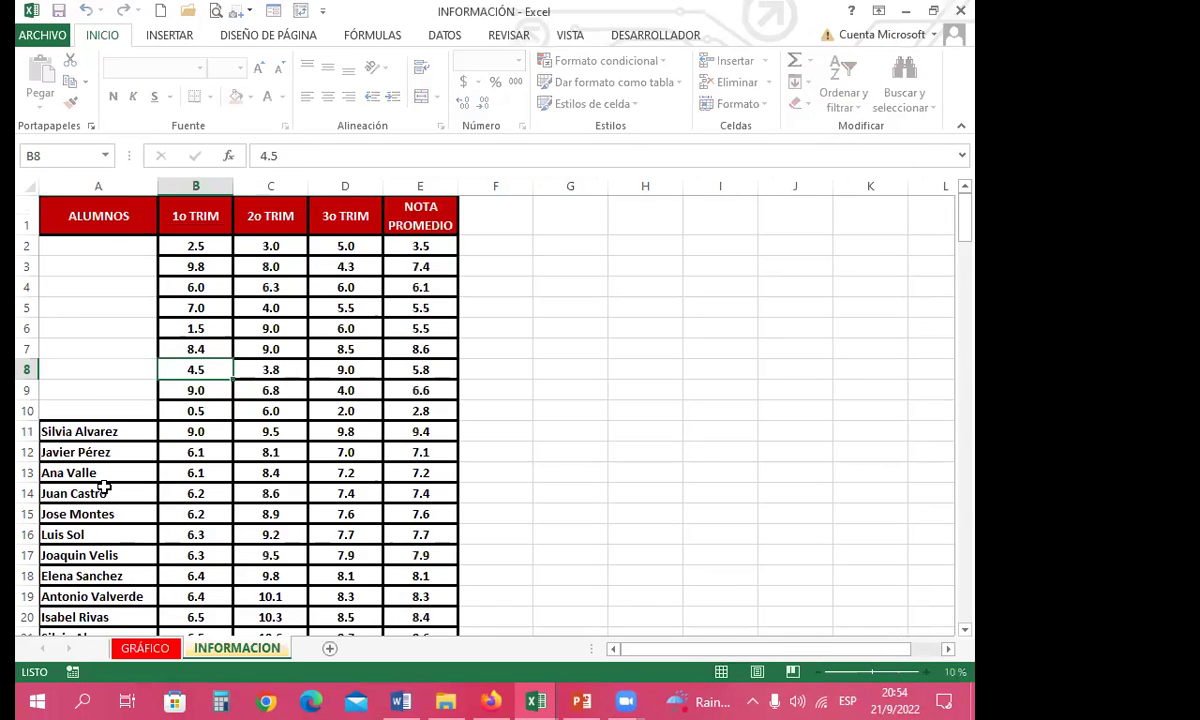
{"action": "scroll", "coordinate": [100, 500], "scroll_direction": "down", "scroll_amount": 20}
{"action": "scroll", "coordinate": [100, 525], "scroll_direction": "down", "scroll_amount": 20}
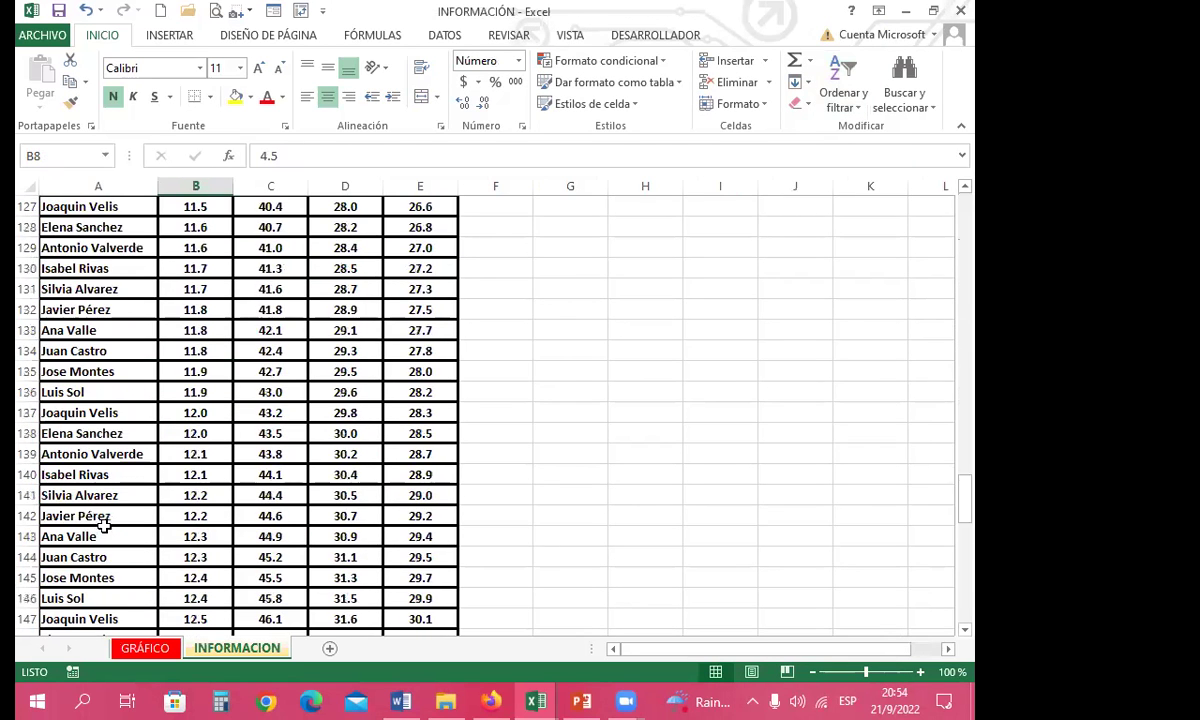
{"action": "left_click", "coordinate": [134, 421]}
{"action": "left_click_drag", "start_coordinate": [134, 421], "coordinate": [120, 578]}
{"action": "left_click", "coordinate": [72, 86]}
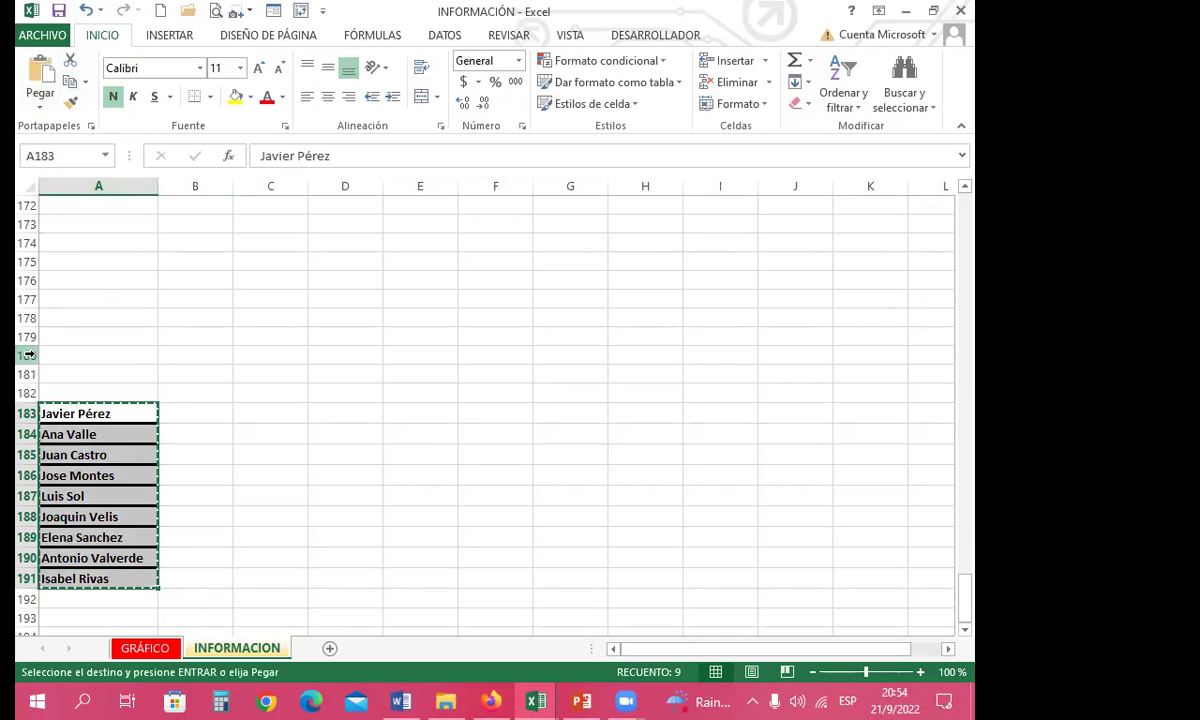
{"action": "scroll", "coordinate": [58, 337], "scroll_direction": "up", "scroll_amount": 20}
{"action": "scroll", "coordinate": [59, 334], "scroll_direction": "up", "scroll_amount": 20}
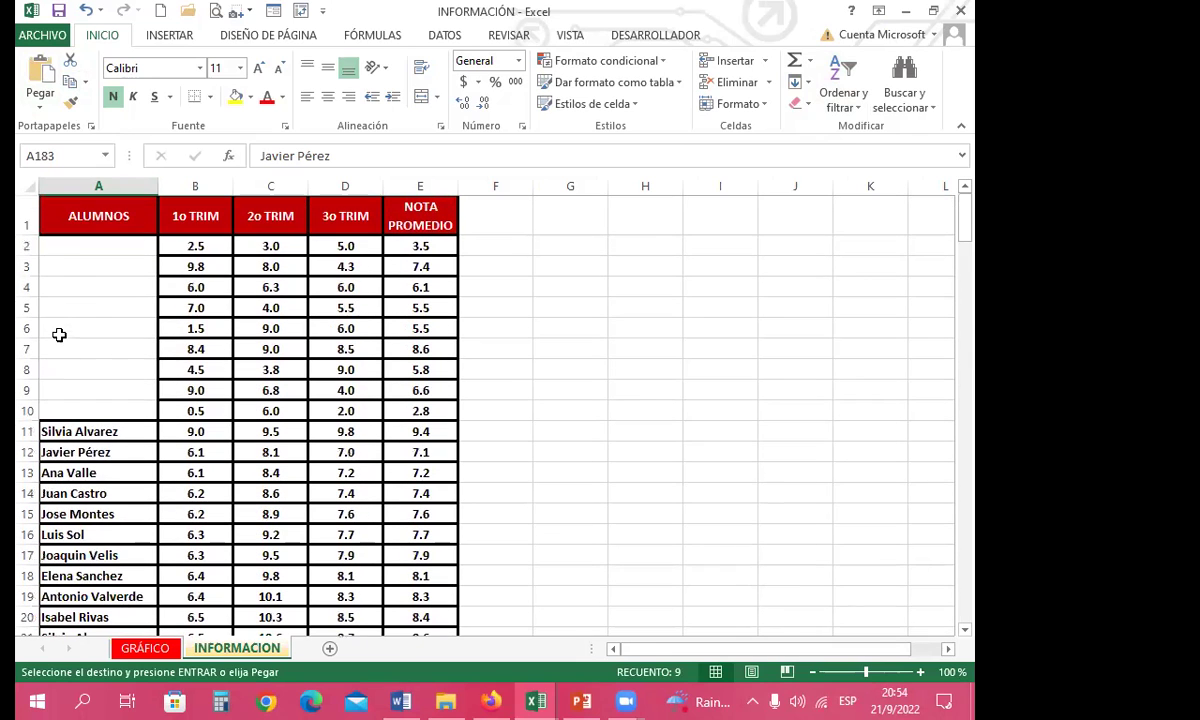
{"action": "left_click", "coordinate": [59, 246]}
{"action": "left_click", "coordinate": [40, 80]}
{"action": "left_click", "coordinate": [112, 342]}
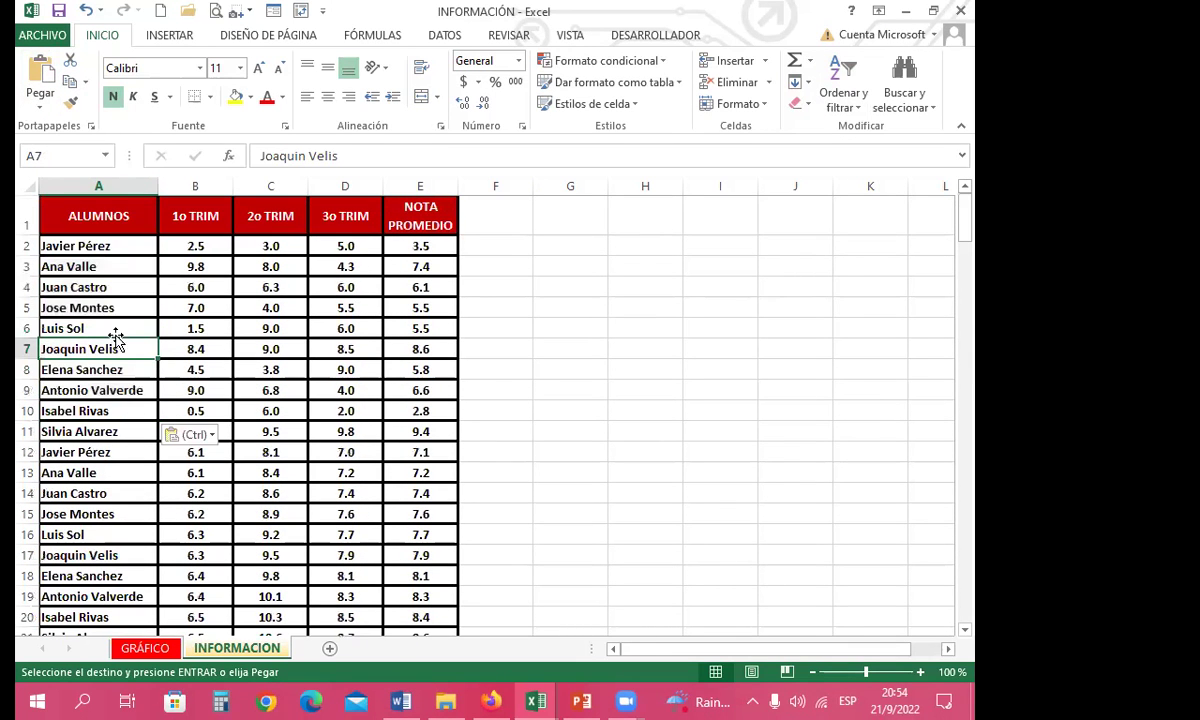
{"action": "key", "text": "Escape"}
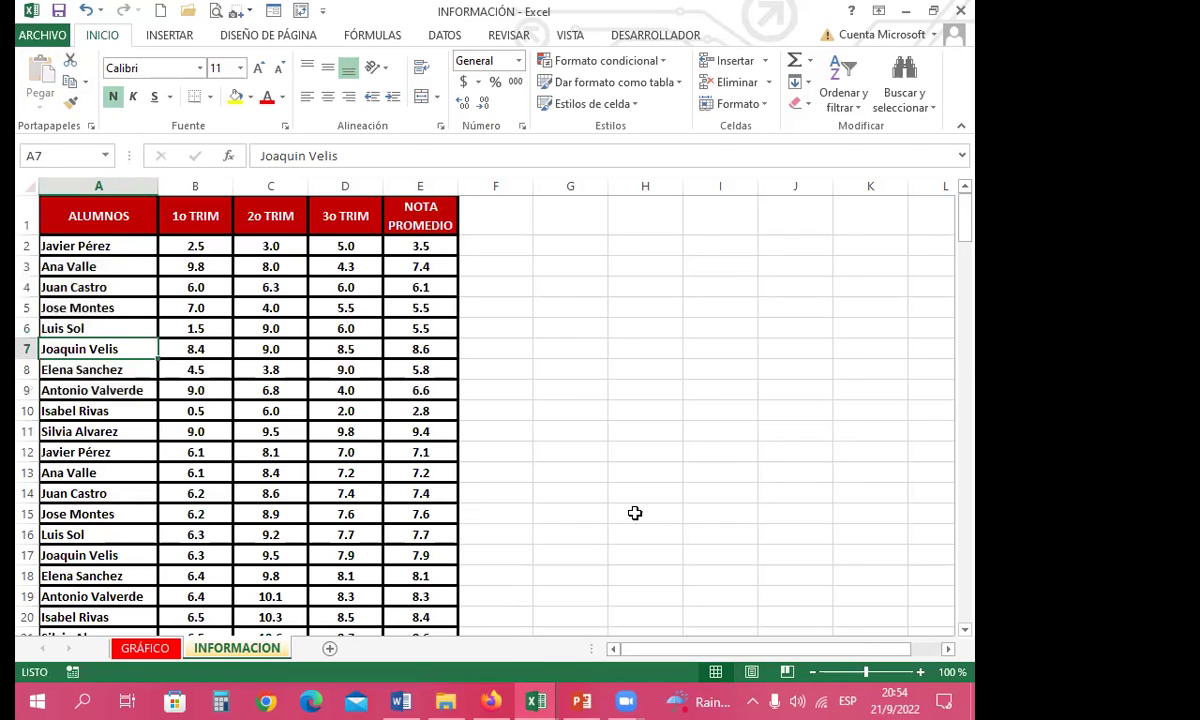
- Return to the session 10 workbook and check the INFORMACIÓN.xlsx references in linked cells B9, D4, C11 and D10
{"action": "key", "text": "alt+Tab"}
{"action": "left_click", "coordinate": [215, 372]}
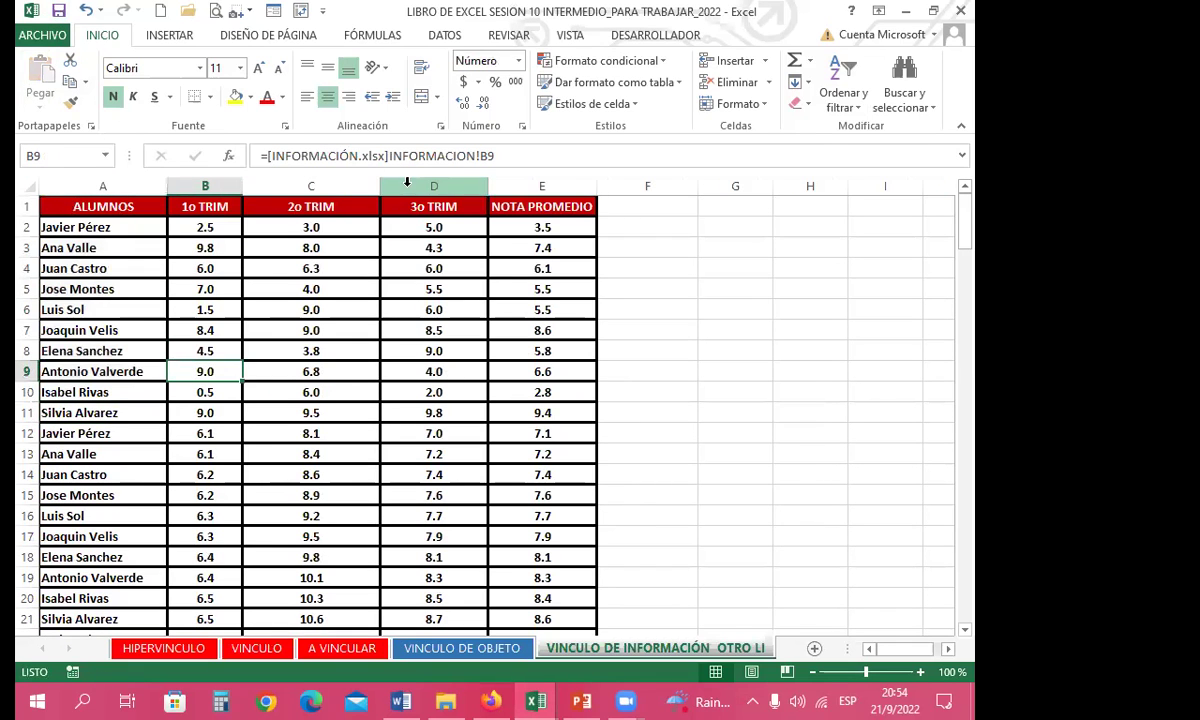
{"action": "left_click", "coordinate": [429, 267]}
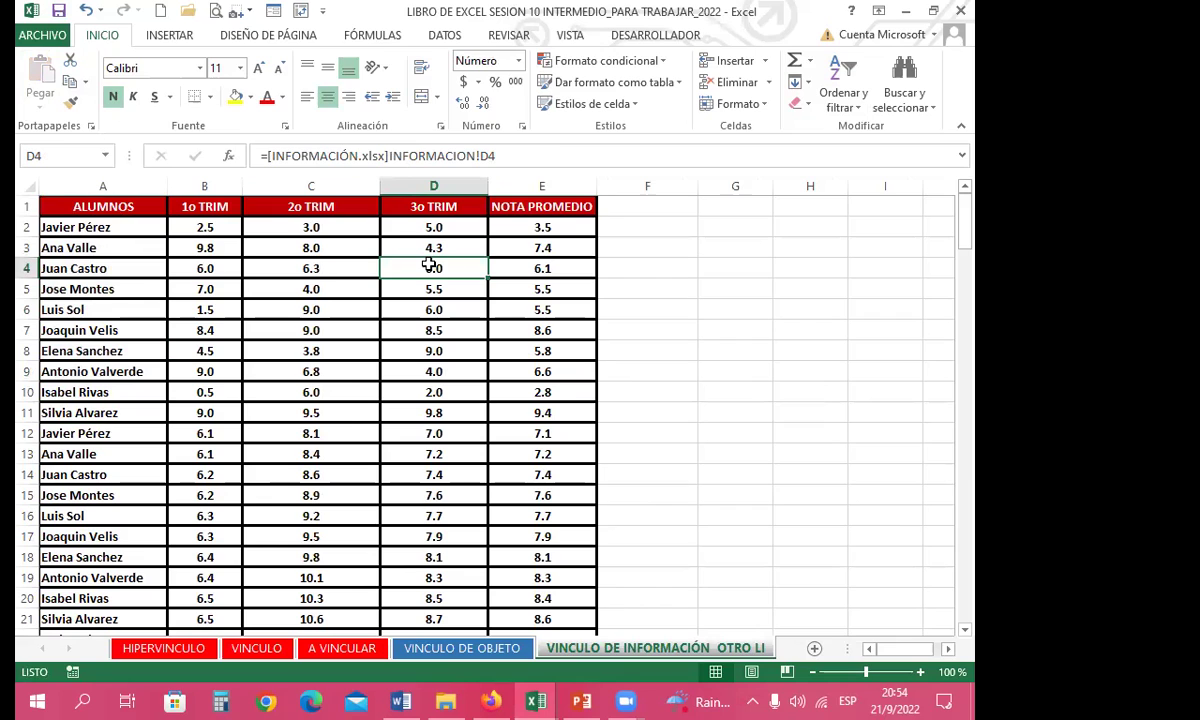
{"action": "left_click", "coordinate": [298, 404]}
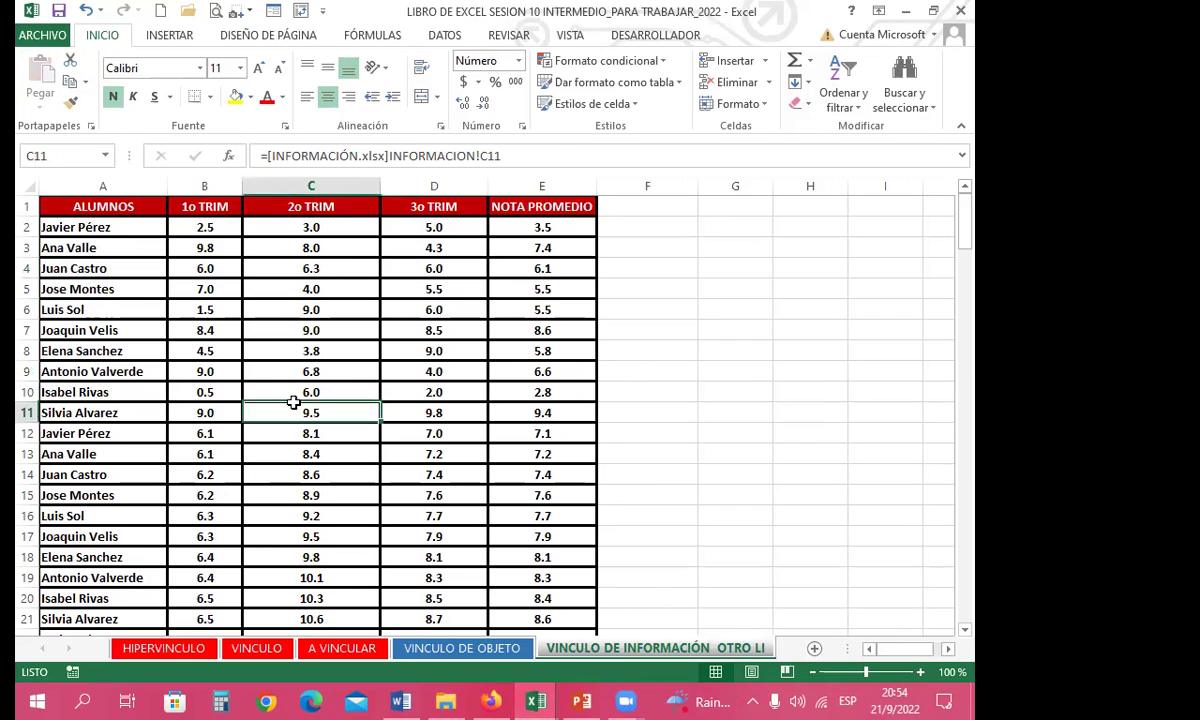
{"action": "left_click", "coordinate": [462, 158]}
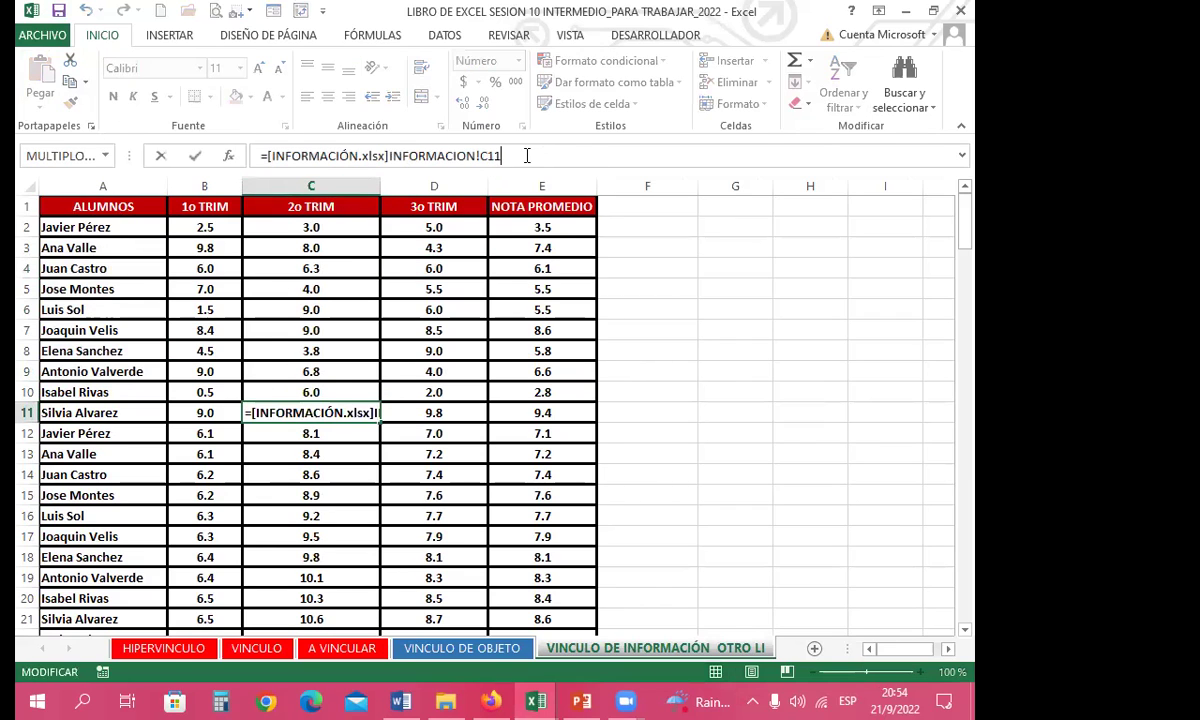
{"action": "key", "text": "Escape"}
{"action": "left_click", "coordinate": [464, 387]}
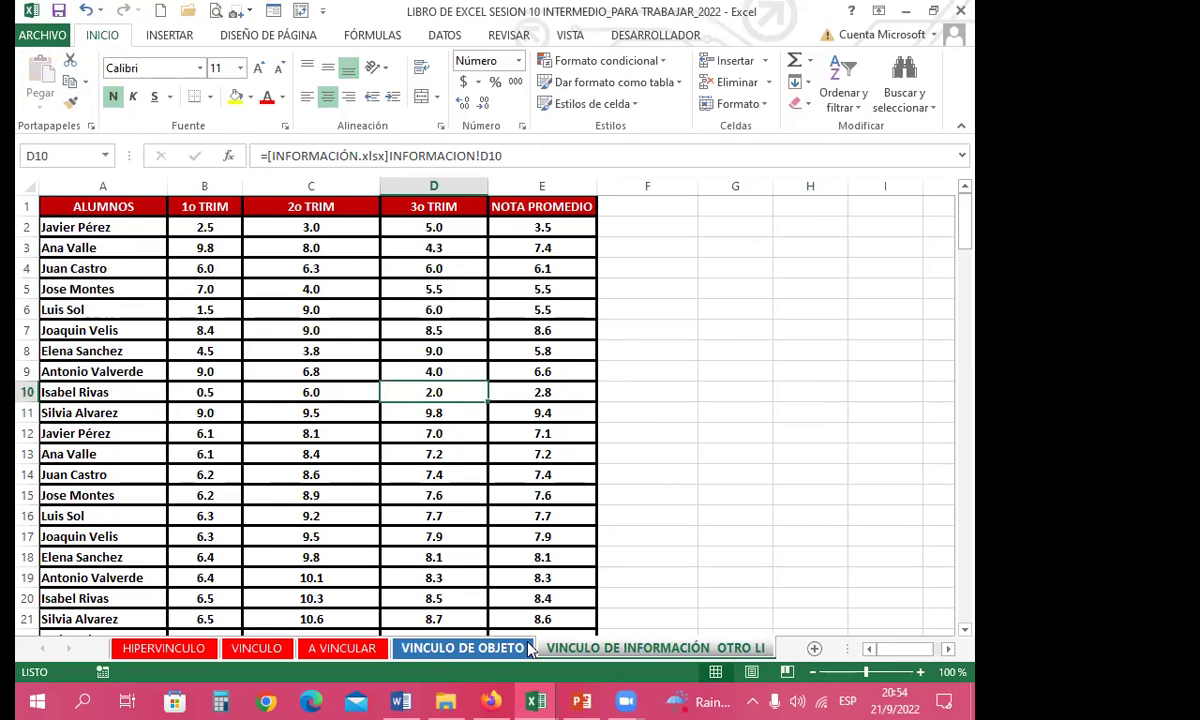
- Switch back to the INFORMACIÓN workbook and close it
{"action": "key", "text": "ctrl+Tab"}
{"action": "left_click", "coordinate": [645, 390]}
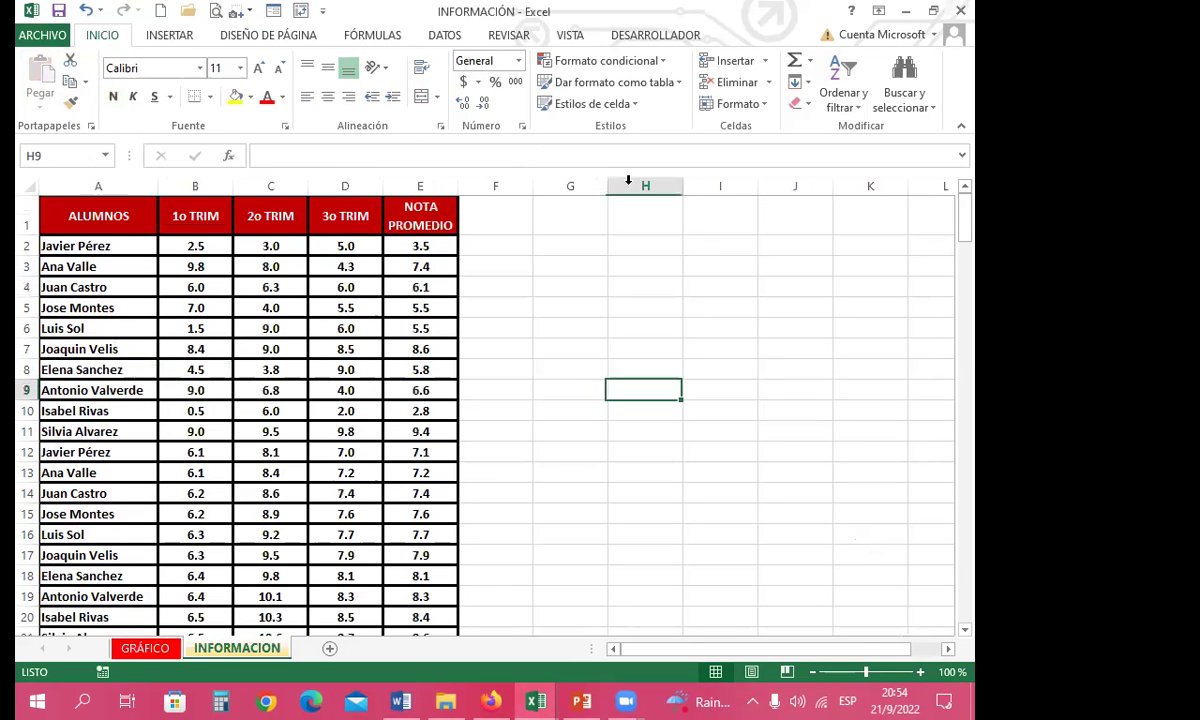
{"action": "left_click", "coordinate": [963, 9]}
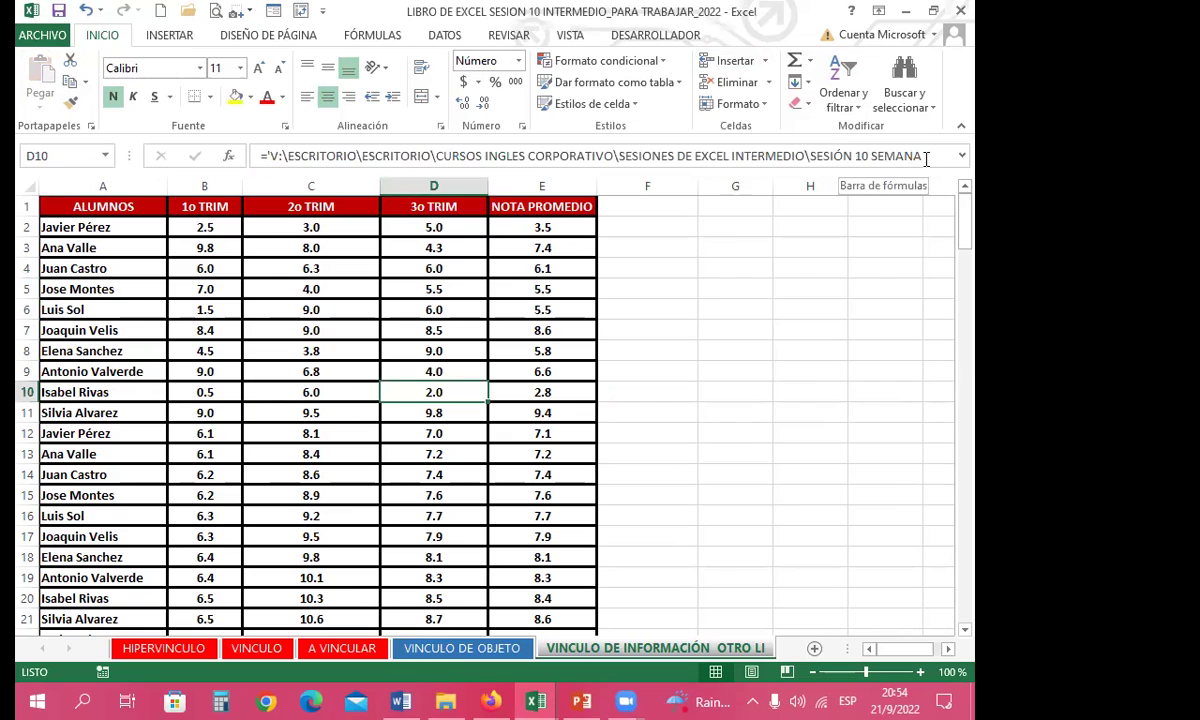
- Check the source file path in linked cells D5 and C10, and review the lower rows of the linked table
{"action": "left_click", "coordinate": [427, 290]}
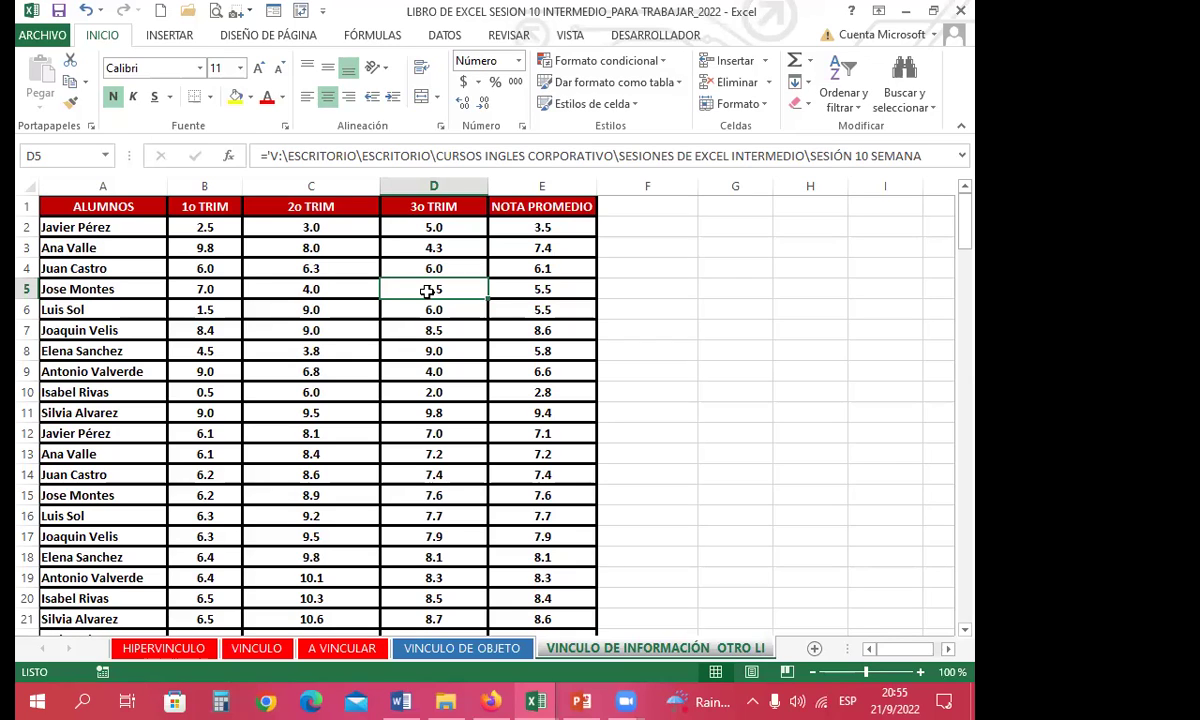
{"action": "left_click", "coordinate": [646, 349]}
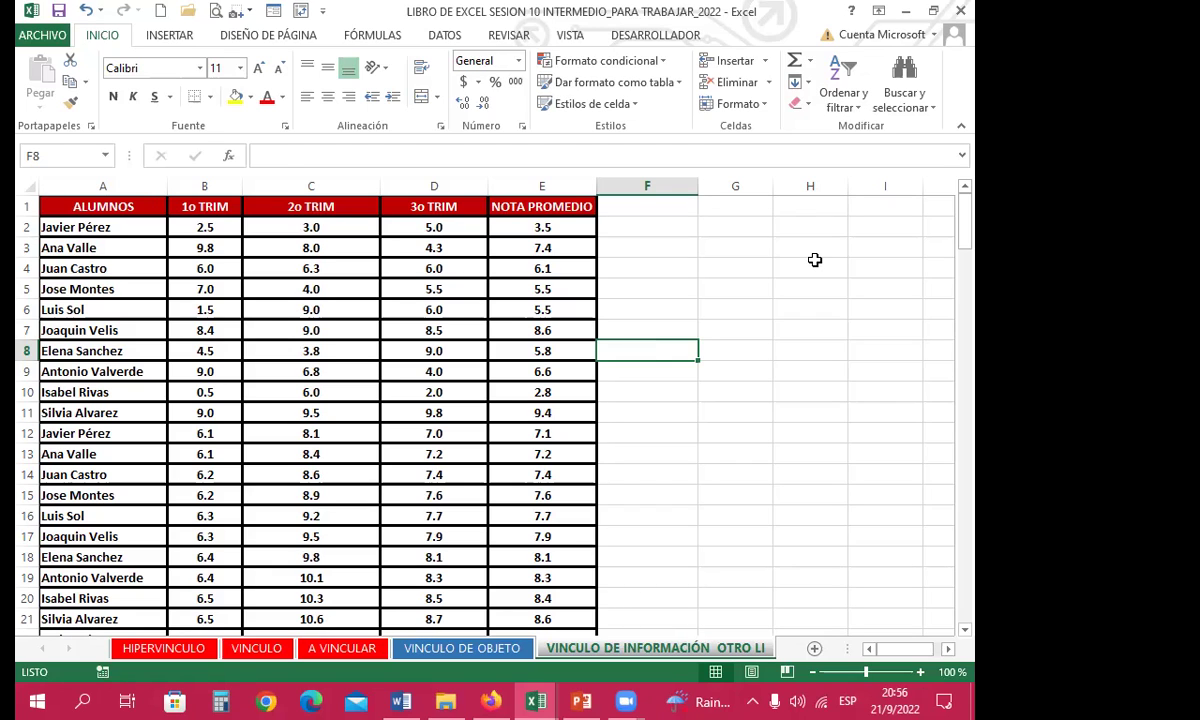
{"action": "left_click", "coordinate": [262, 392]}
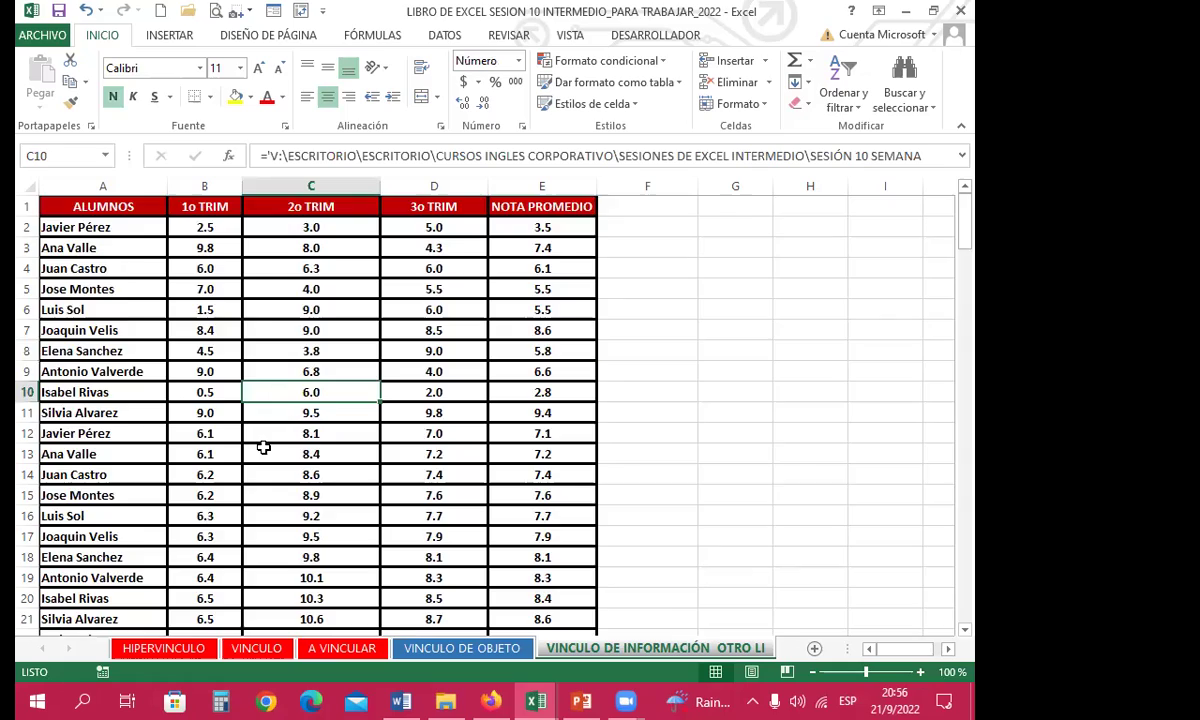
{"action": "scroll", "coordinate": [263, 448], "scroll_direction": "down", "scroll_amount": 16}
{"action": "scroll", "coordinate": [218, 480], "scroll_direction": "down", "scroll_amount": 20}
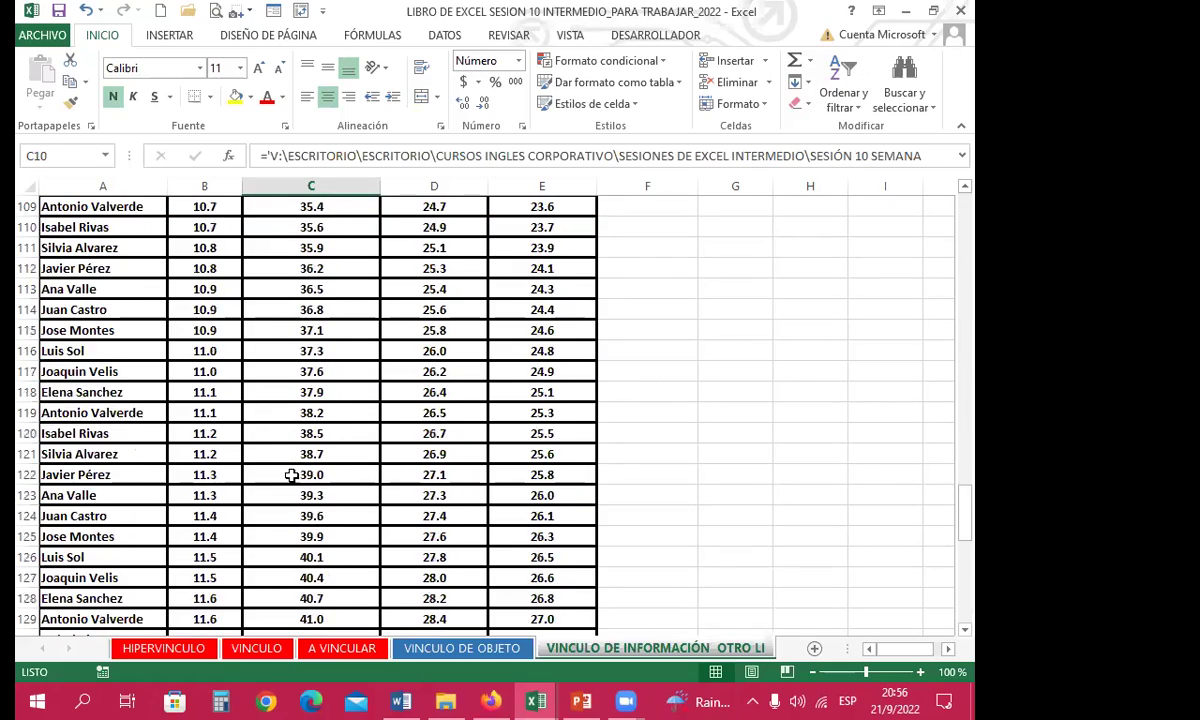
- Look through the linked table down to its last rows, check the source references in D145 and C145, and return to its first row
{"action": "scroll", "coordinate": [295, 472], "scroll_direction": "down", "scroll_amount": 16}
{"action": "scroll", "coordinate": [396, 437], "scroll_direction": "up", "scroll_amount": 7}
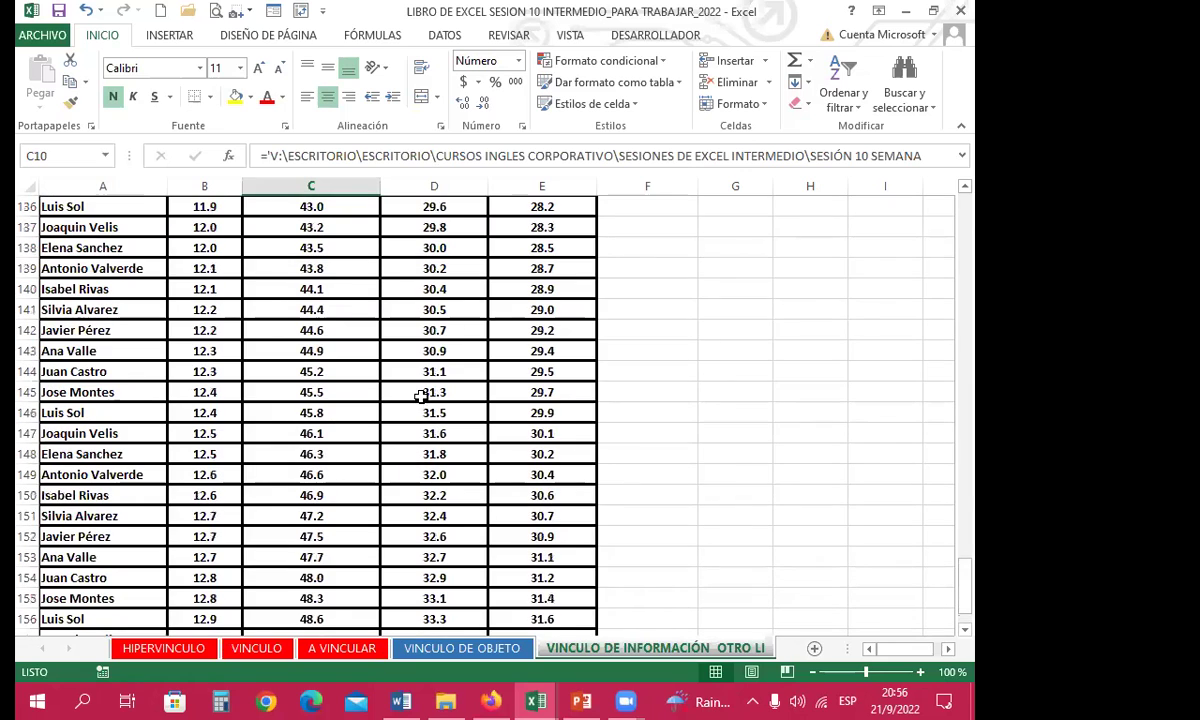
{"action": "left_click", "coordinate": [421, 396]}
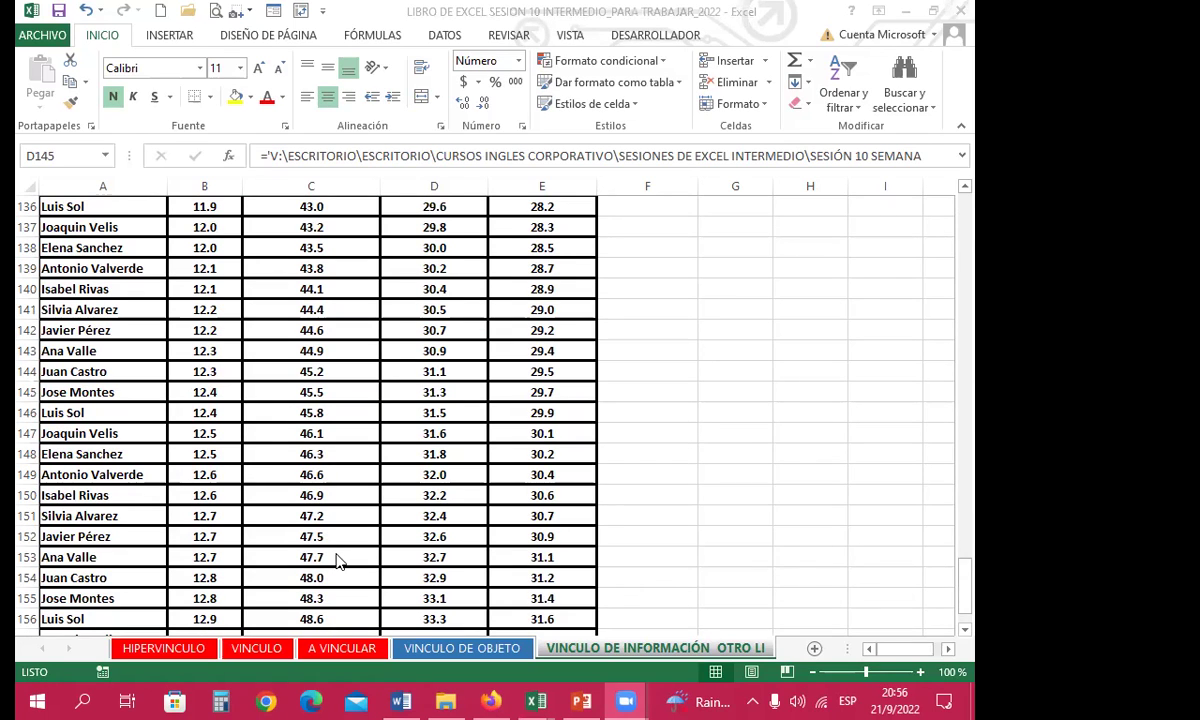
{"action": "left_click", "coordinate": [415, 391]}
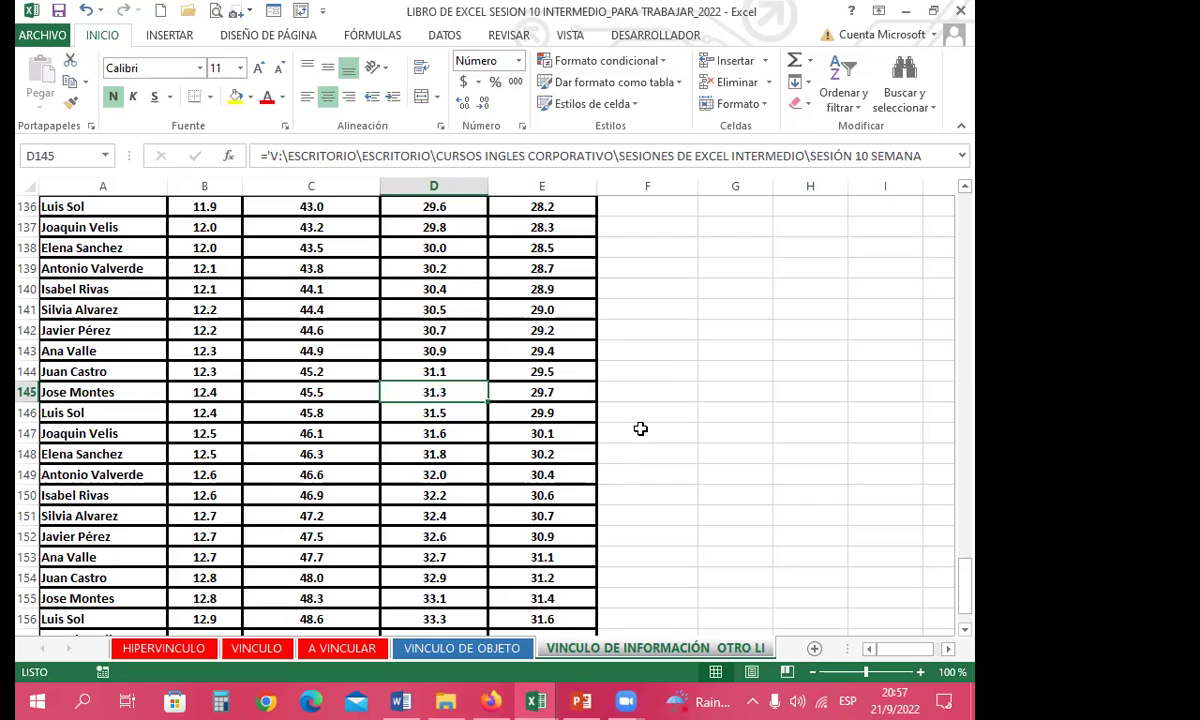
{"action": "left_click", "coordinate": [680, 410]}
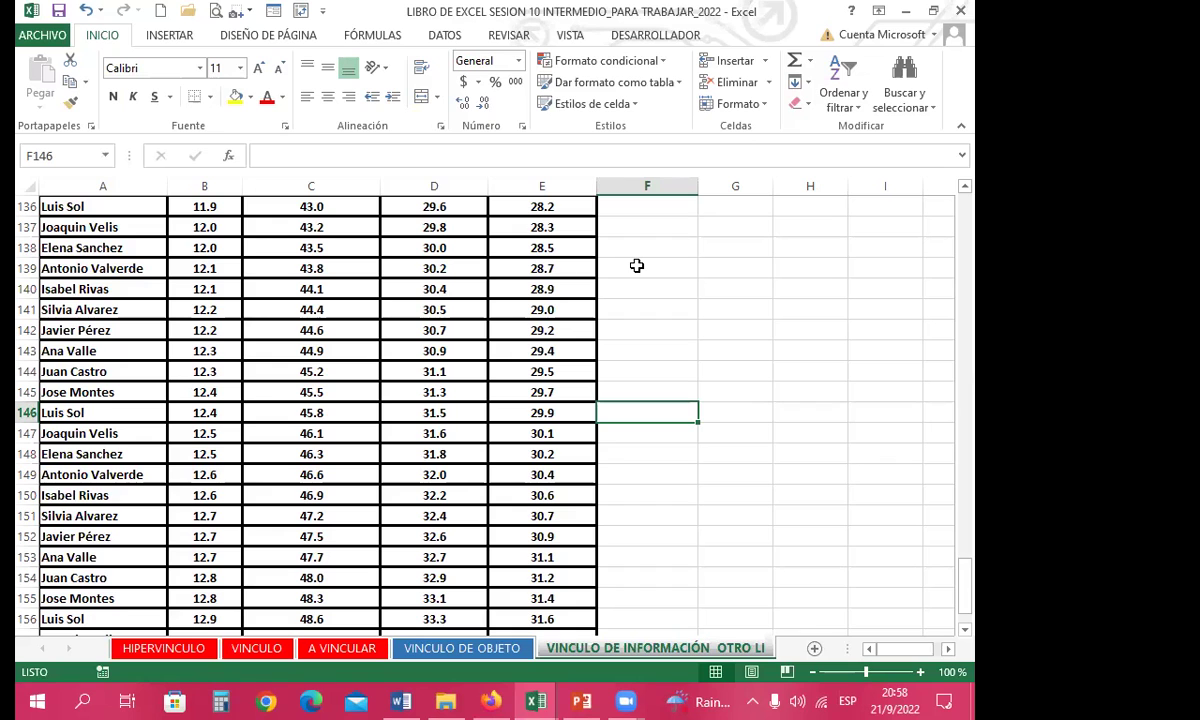
{"action": "left_click", "coordinate": [316, 391]}
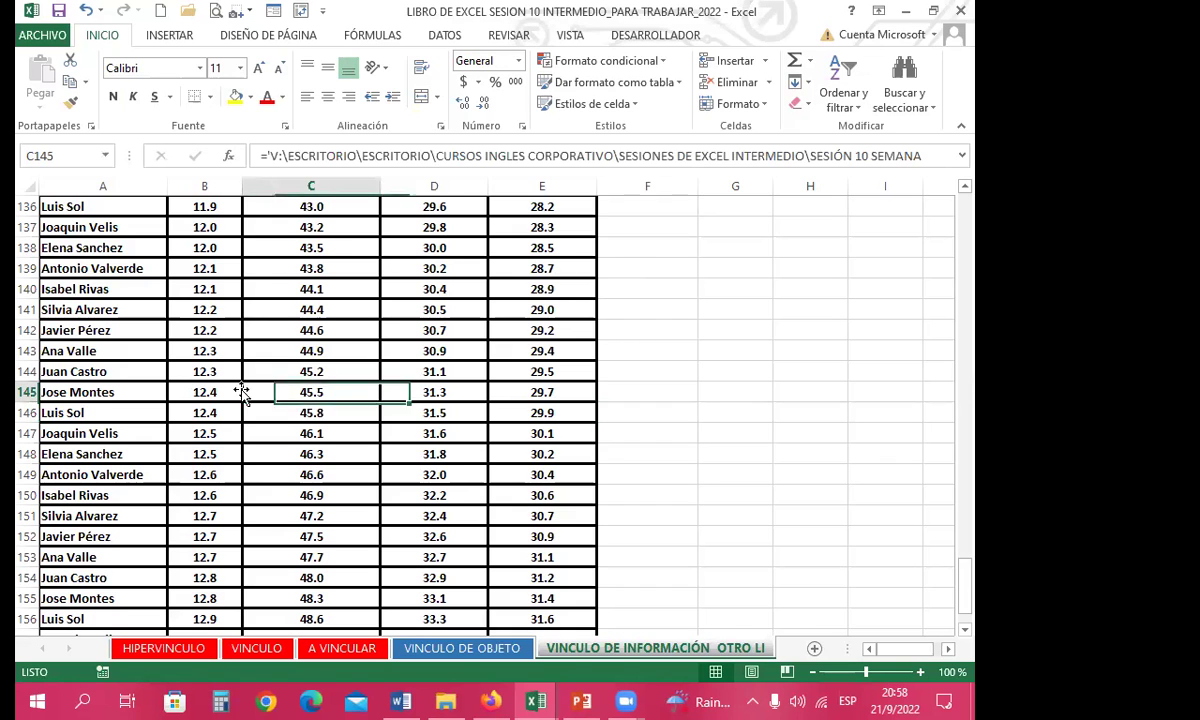
{"action": "scroll", "coordinate": [313, 393], "scroll_direction": "up", "scroll_amount": 4}
{"action": "scroll", "coordinate": [313, 393], "scroll_direction": "up", "scroll_amount": 20}
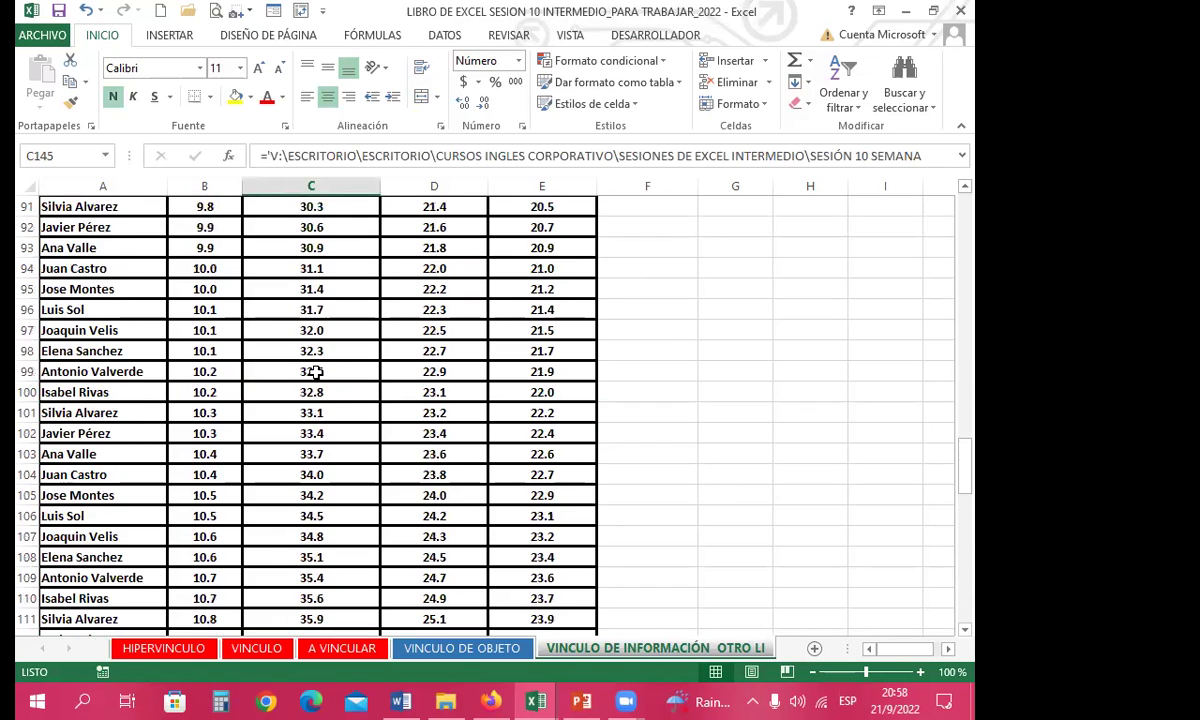
{"action": "scroll", "coordinate": [316, 360], "scroll_direction": "up", "scroll_amount": 10}
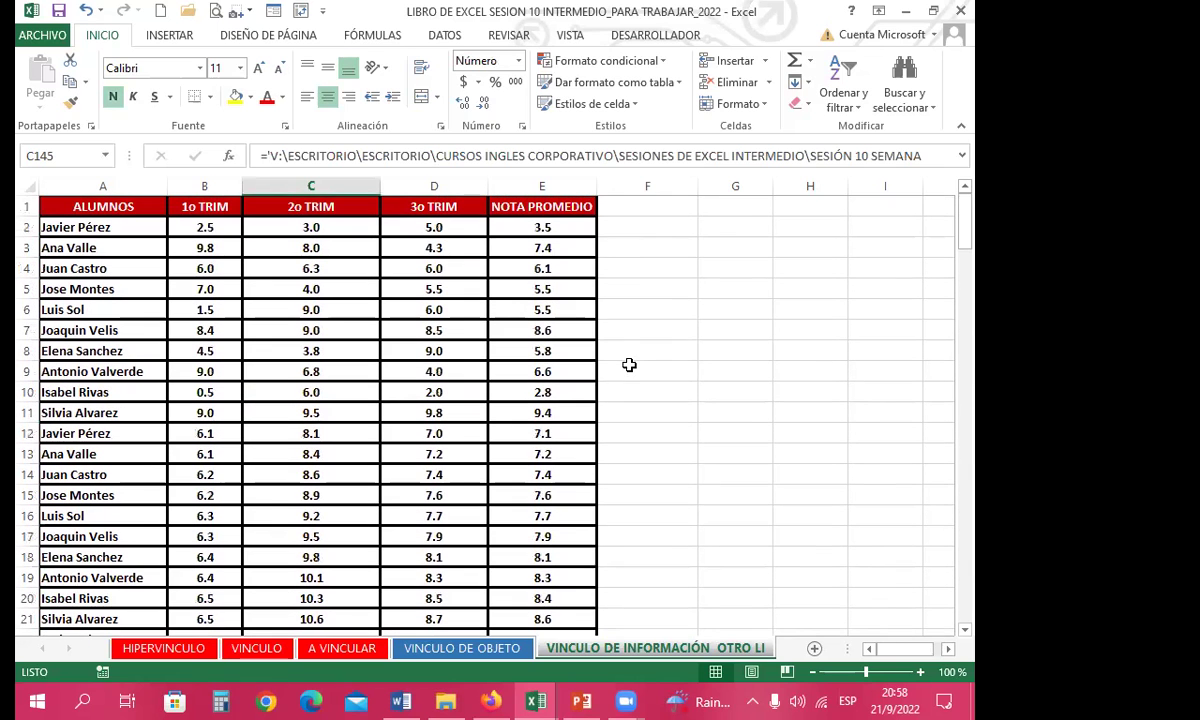
{"action": "left_click", "coordinate": [640, 355]}
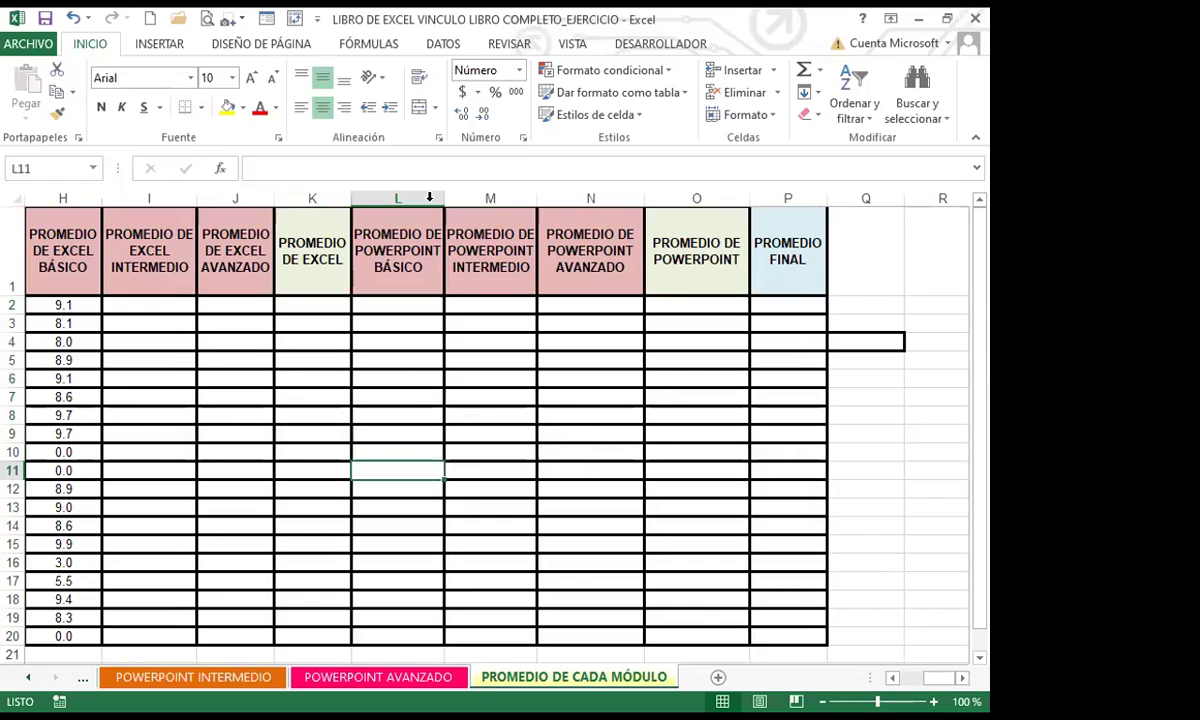
- Go from PROMEDIO DE CADA MÓDULO to the WINDOWS 7 NOTA sheet and review its student totals in column G
{"action": "left_click", "coordinate": [865, 506]}
{"action": "left_click", "coordinate": [43, 681]}
{"action": "left_click", "coordinate": [43, 681]}
{"action": "left_click", "coordinate": [43, 681]}
{"action": "left_click", "coordinate": [43, 681]}
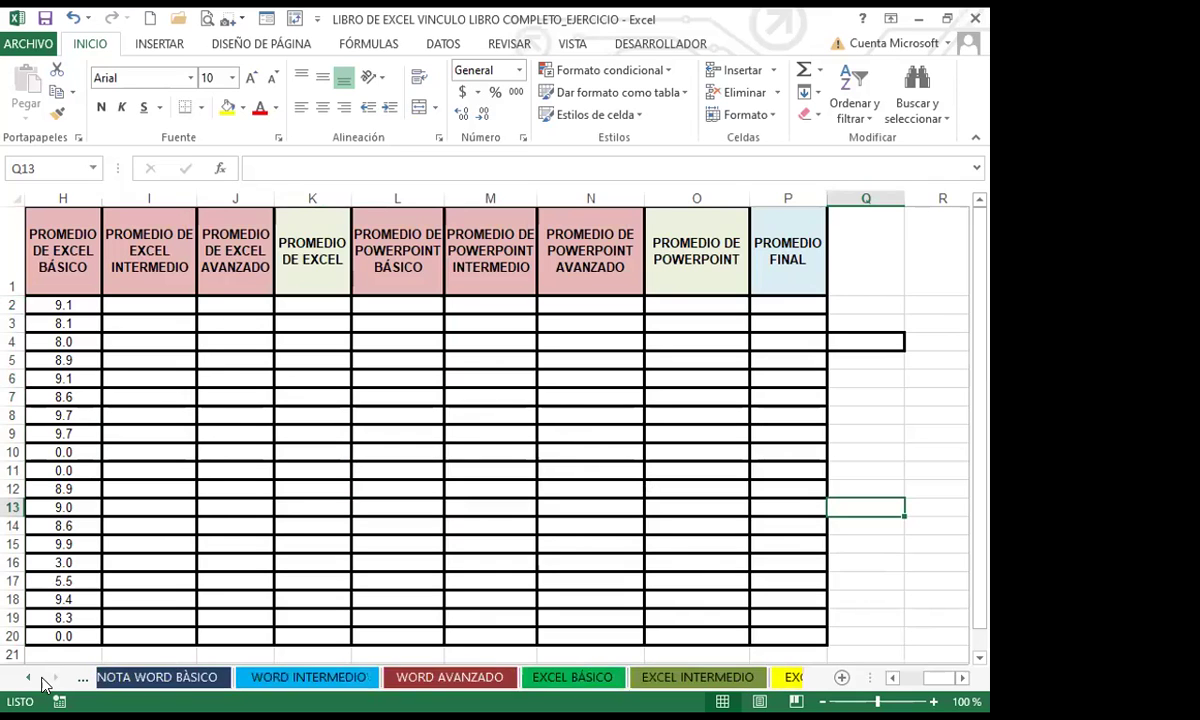
{"action": "left_click", "coordinate": [43, 681]}
{"action": "key", "text": "ctrl+Page_Up"}
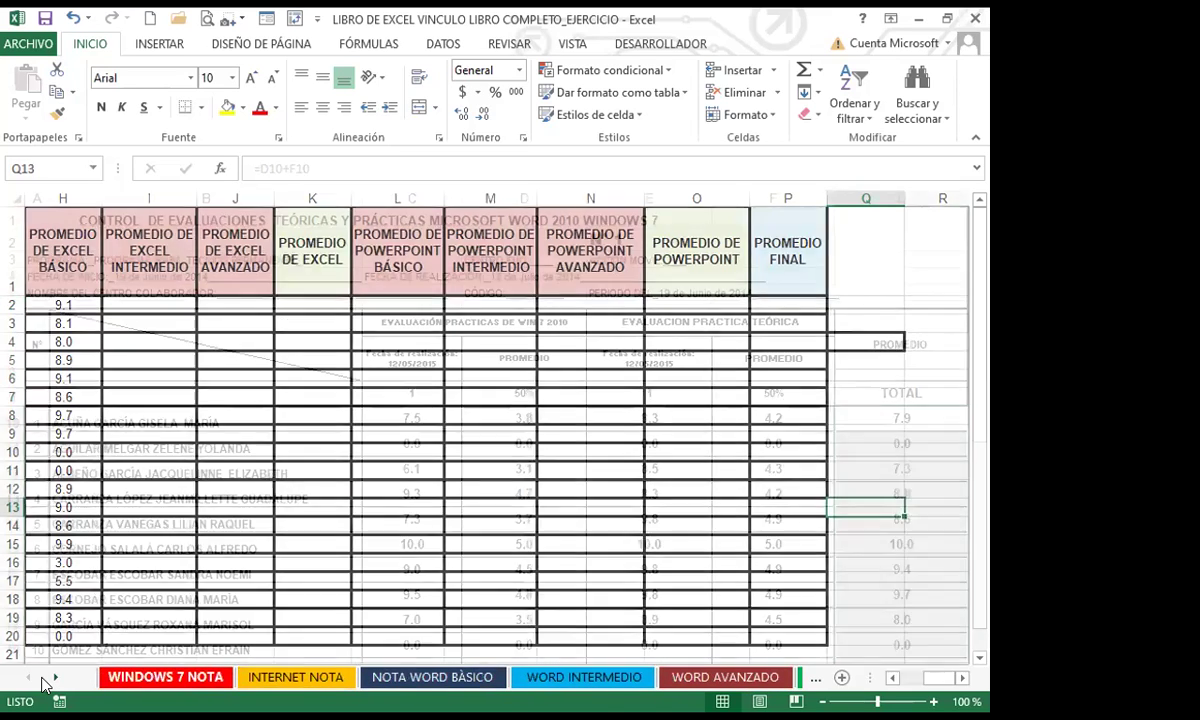
{"action": "scroll", "coordinate": [250, 630], "scroll_direction": "down", "scroll_amount": 3}
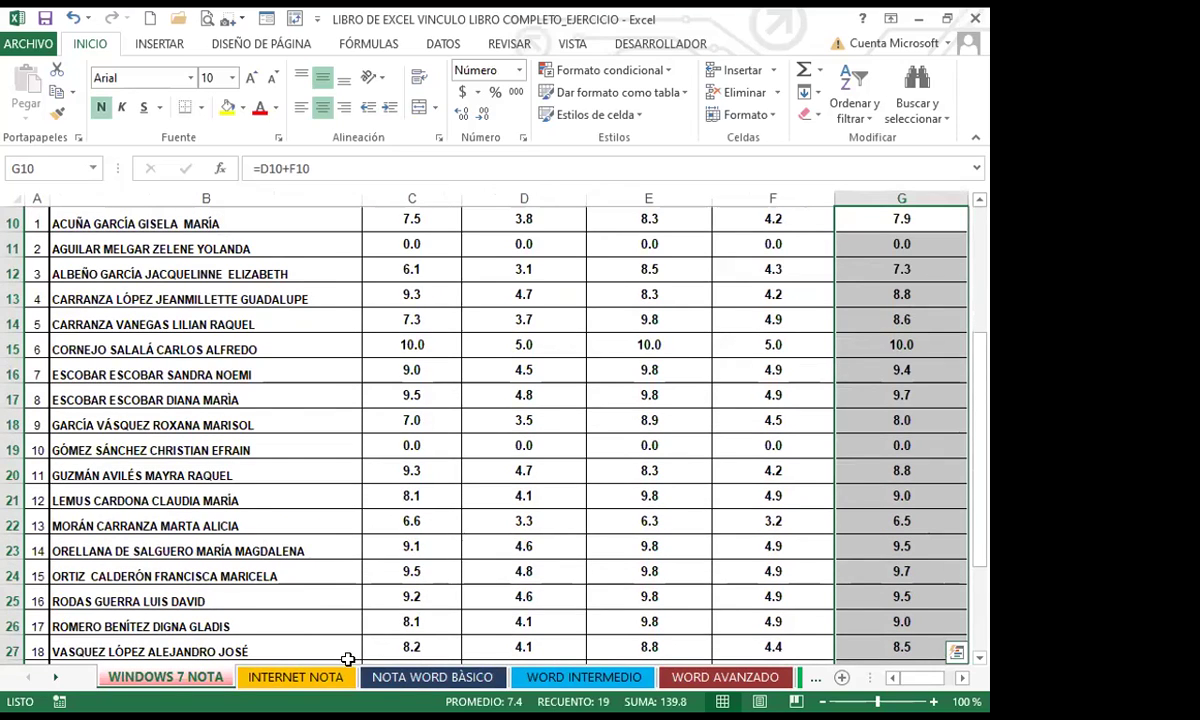
{"action": "scroll", "coordinate": [330, 630], "scroll_direction": "down", "scroll_amount": 1}
- Look through the INTERNET NOTA, NOTA WORD BÀSICO, WORD INTERMEDIO and WORD AVANZADO sheets, and check the total formula in INTERNET NOTA cell G10
{"action": "left_click", "coordinate": [283, 675]}
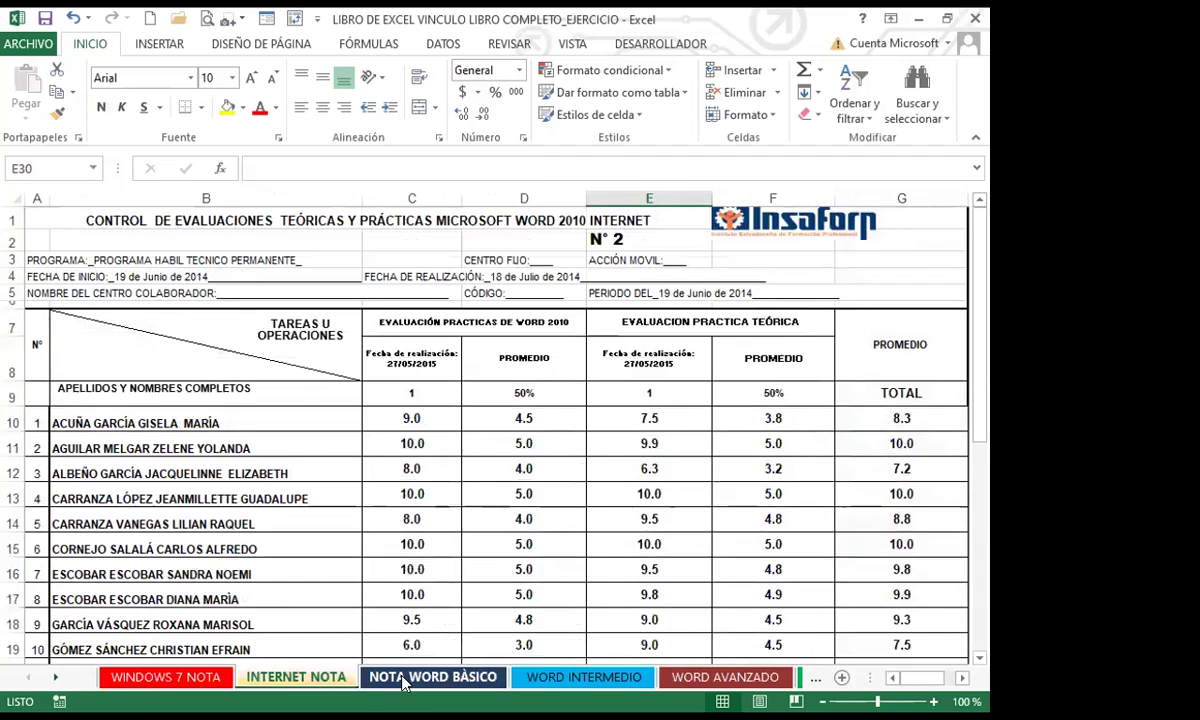
{"action": "left_click", "coordinate": [395, 677]}
{"action": "left_click", "coordinate": [584, 677]}
{"action": "left_click", "coordinate": [710, 677]}
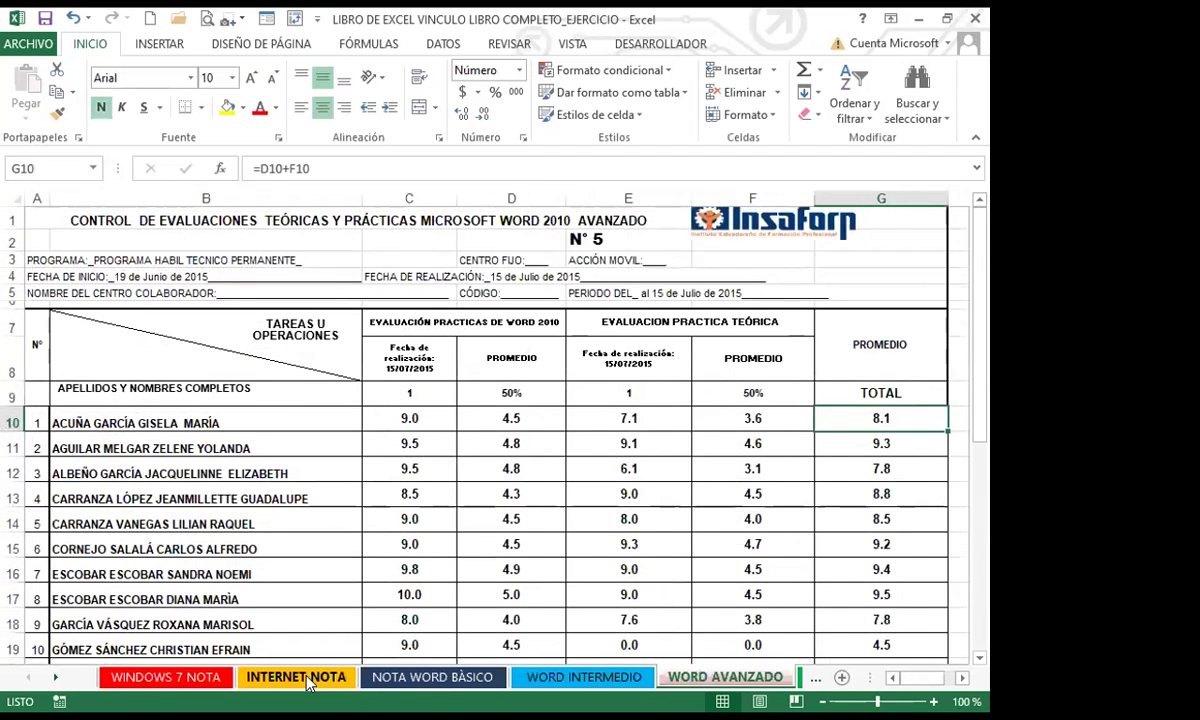
{"action": "left_click", "coordinate": [295, 677]}
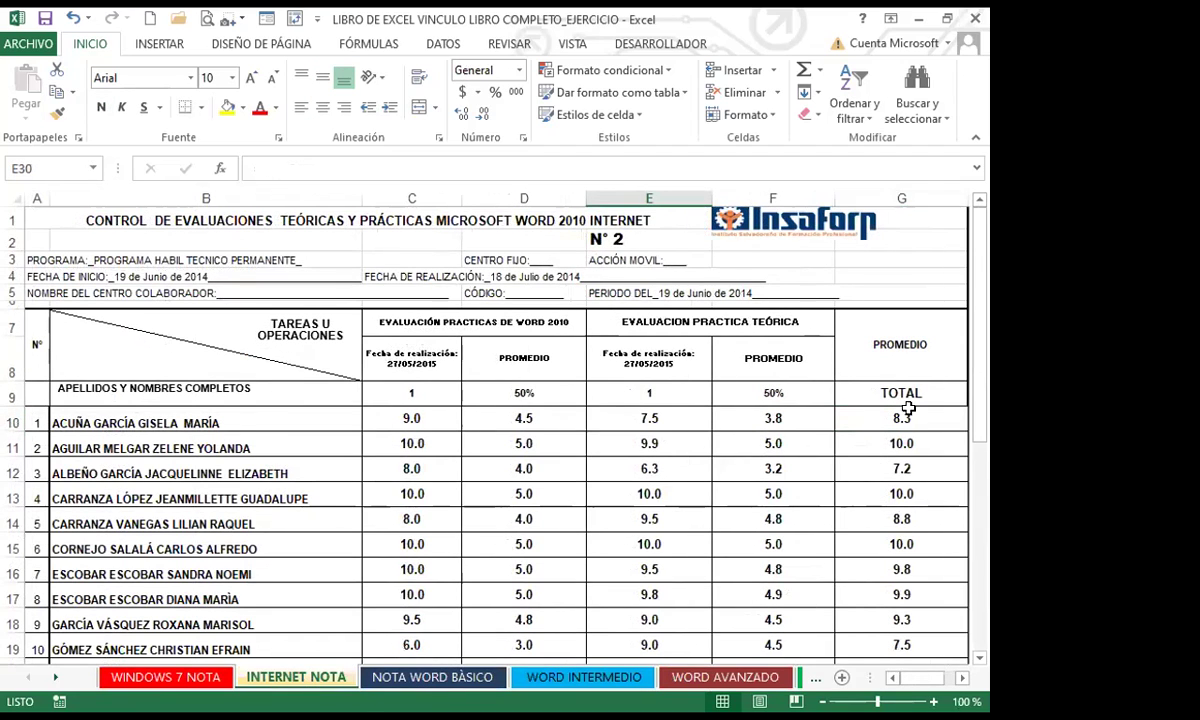
{"action": "left_click", "coordinate": [956, 418]}
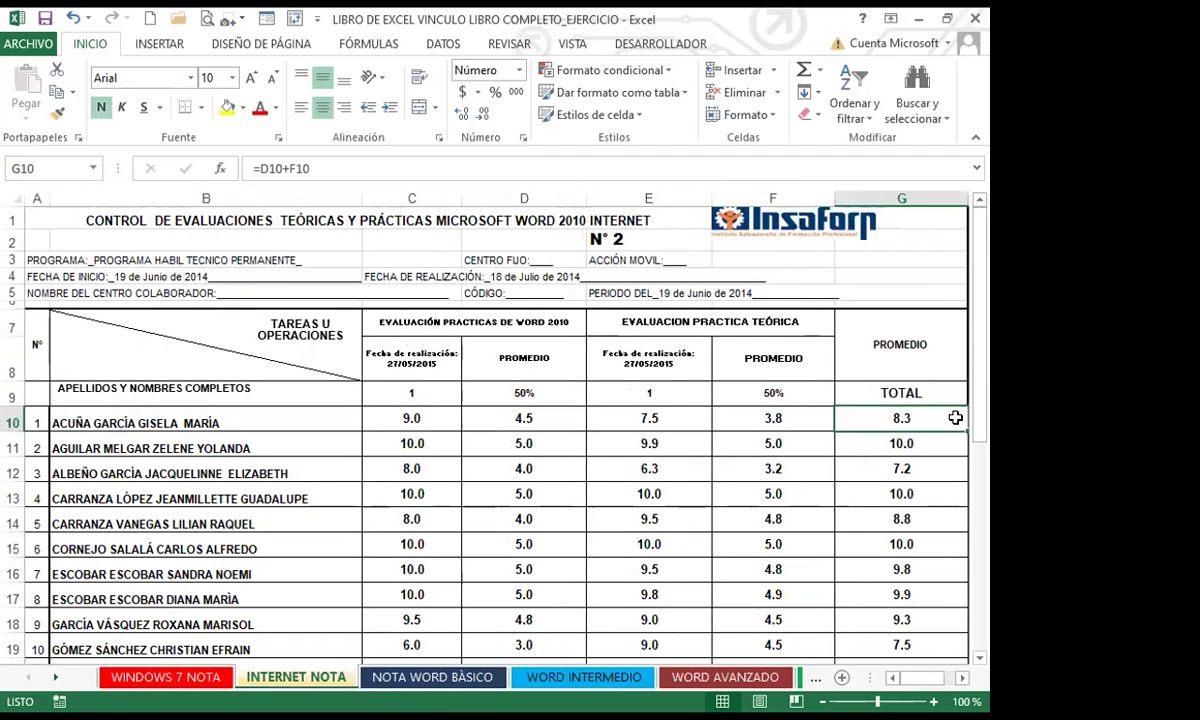
- Return to the WINDOWS 7 NOTA sheet and examine its evaluation headers and the PROMEDIO TOTAL column
{"action": "left_click", "coordinate": [190, 677]}
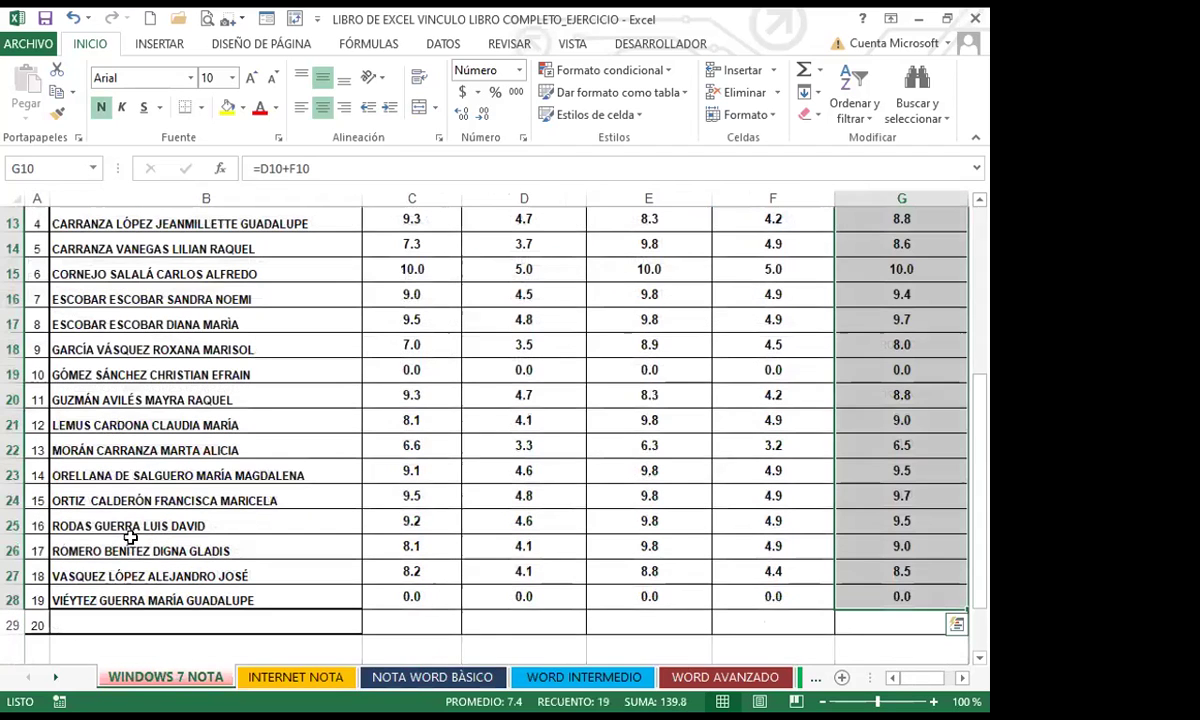
{"action": "scroll", "coordinate": [656, 461], "scroll_direction": "up", "scroll_amount": 4}
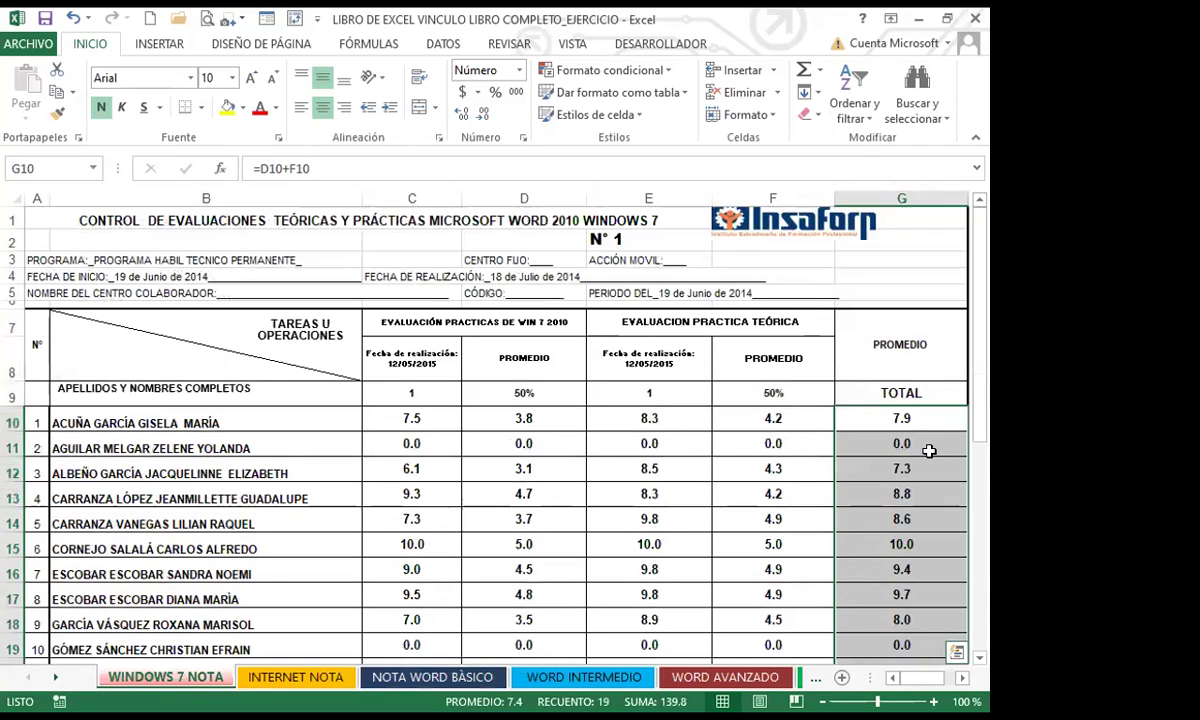
{"action": "scroll", "coordinate": [900, 445], "scroll_direction": "down", "scroll_amount": 1}
{"action": "scroll", "coordinate": [936, 477], "scroll_direction": "down", "scroll_amount": 1}
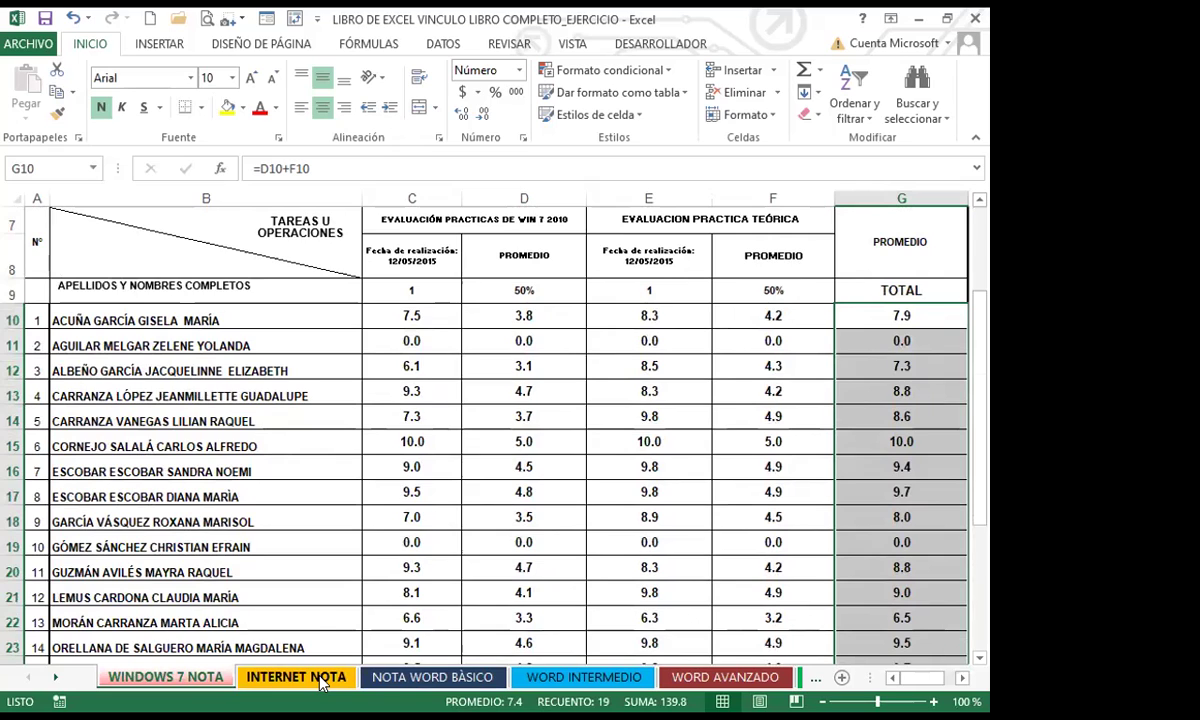
{"action": "scroll", "coordinate": [318, 650], "scroll_direction": "up", "scroll_amount": 2}
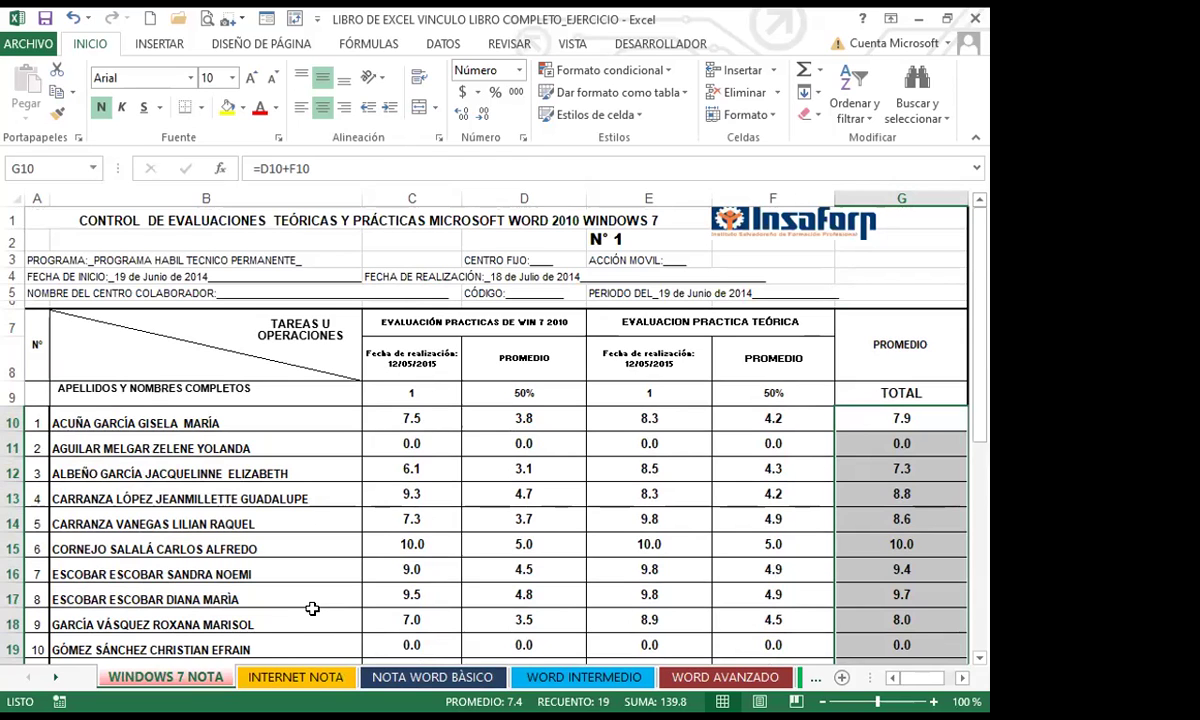
{"action": "scroll", "coordinate": [265, 585], "scroll_direction": "down", "scroll_amount": 2}
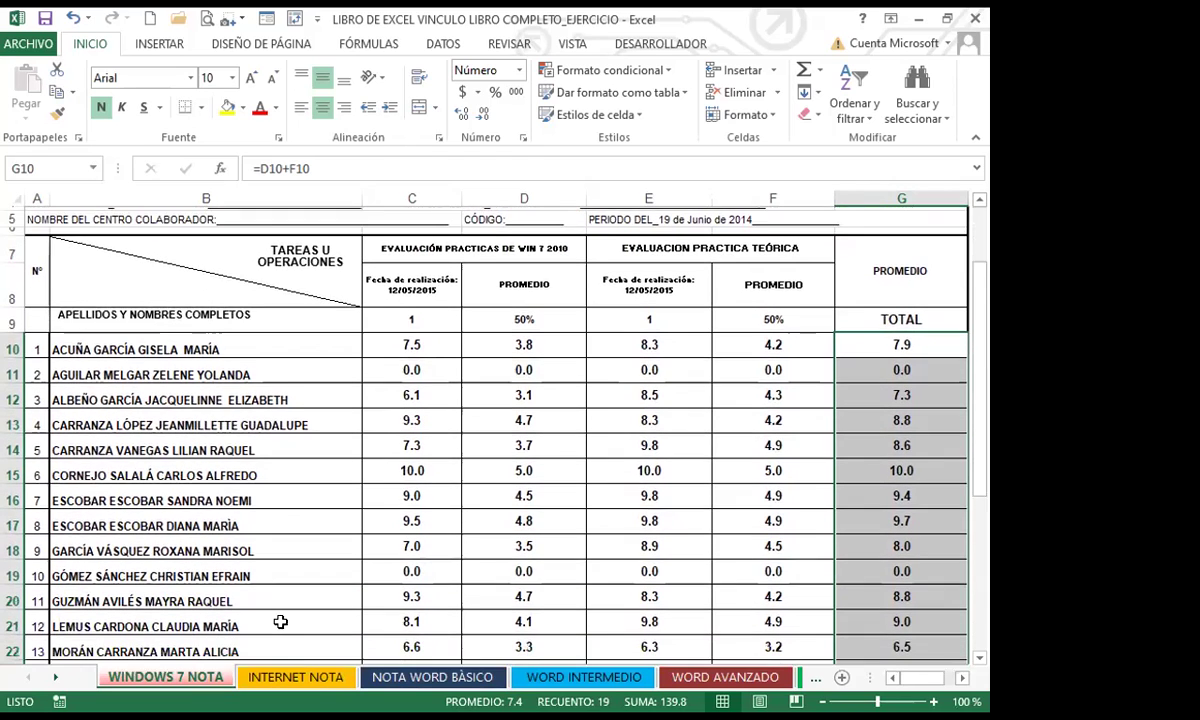
{"action": "scroll", "coordinate": [280, 622], "scroll_direction": "down", "scroll_amount": 1}
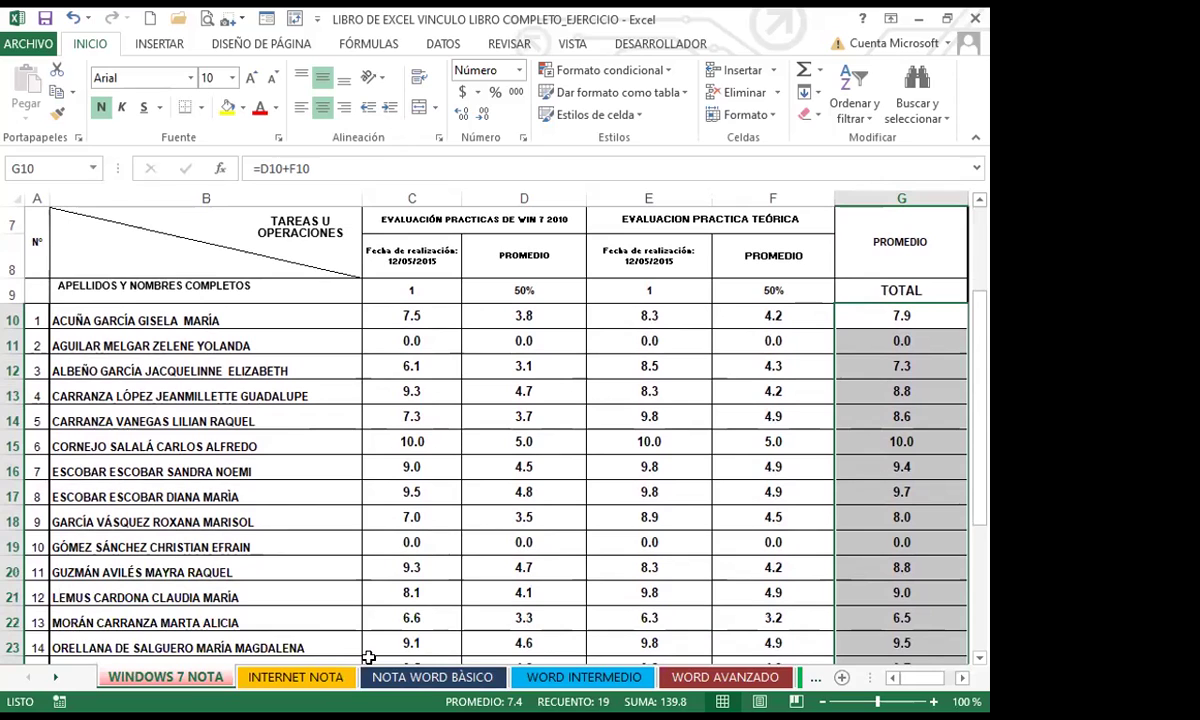
- Select the student totals G10:G28 on the INTERNET NOTA sheet
{"action": "left_click", "coordinate": [300, 677]}
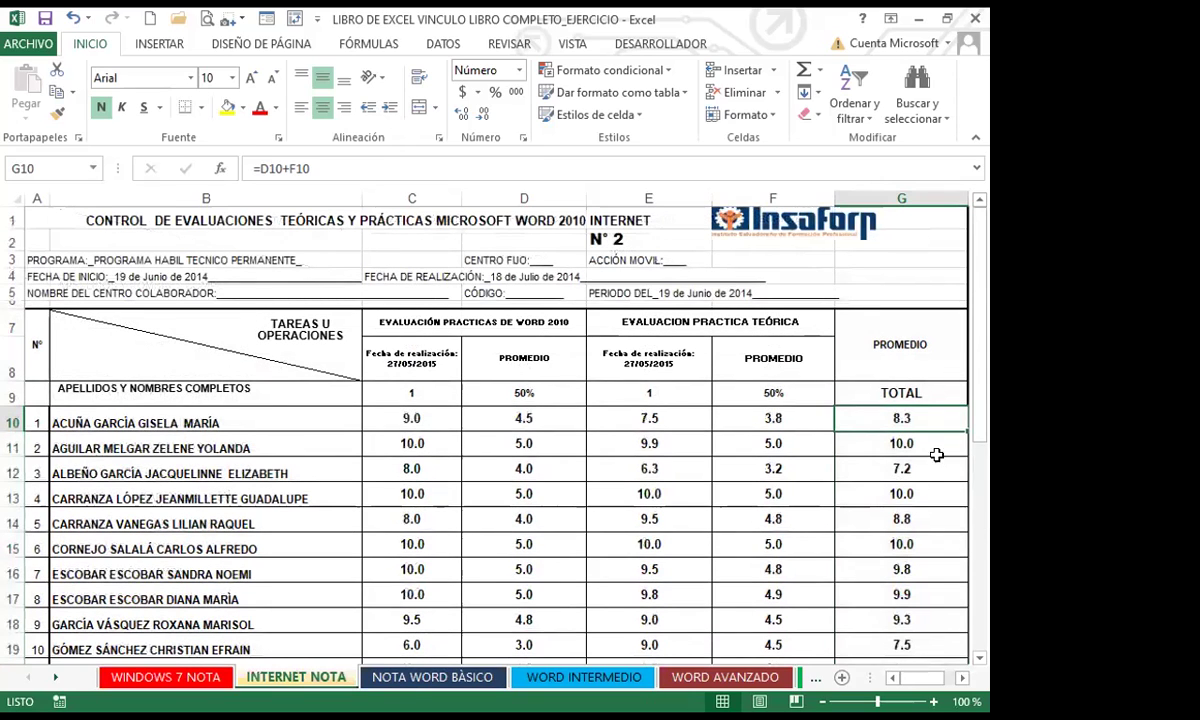
{"action": "left_click_drag", "start_coordinate": [864, 423], "coordinate": [900, 670]}
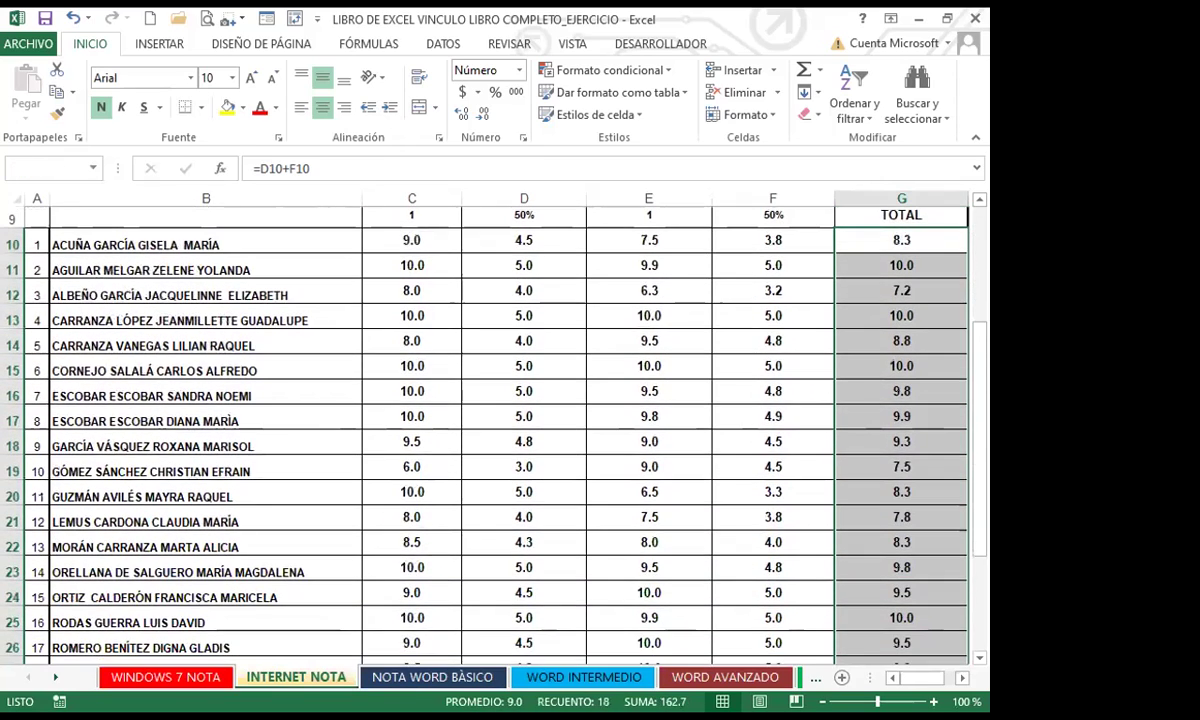
{"action": "key", "text": "ctrl+shift+Down"}
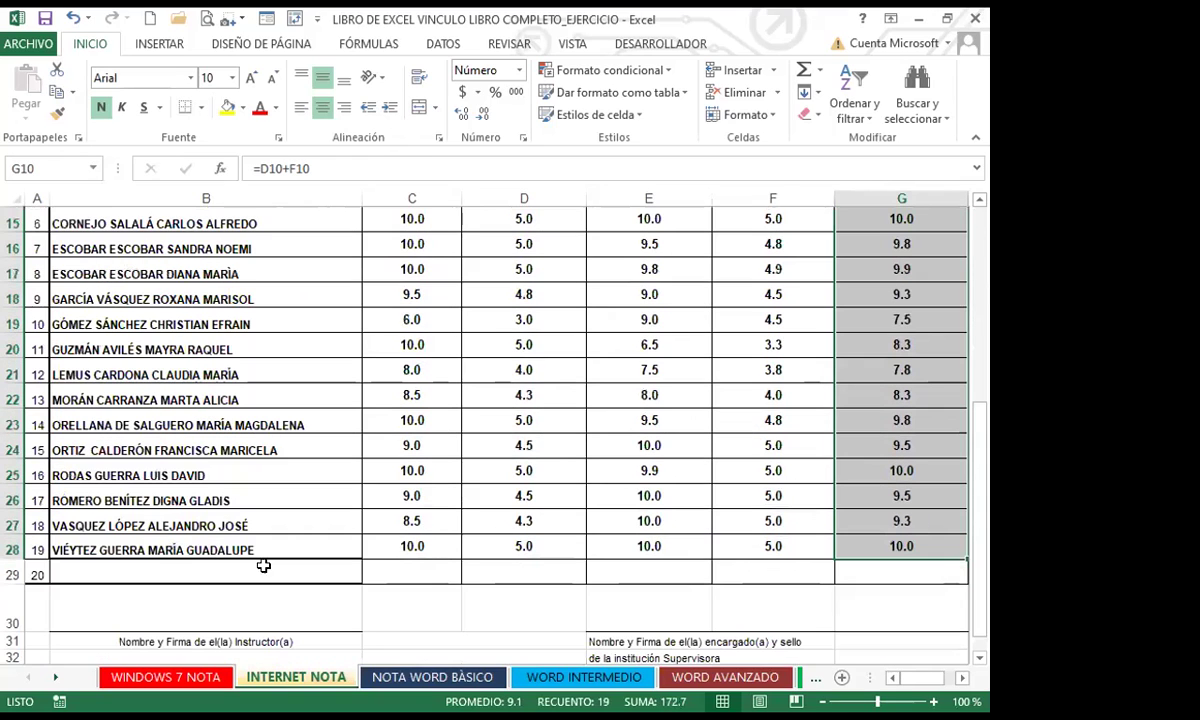
- Select cell I2 under PROMEDIO DE EXCEL INTERMEDIO on the PROMEDIO DE CADA MÓDULO sheet as the destination
{"action": "left_click", "coordinate": [57, 677]}
{"action": "left_click", "coordinate": [57, 677]}
{"action": "left_click", "coordinate": [57, 677]}
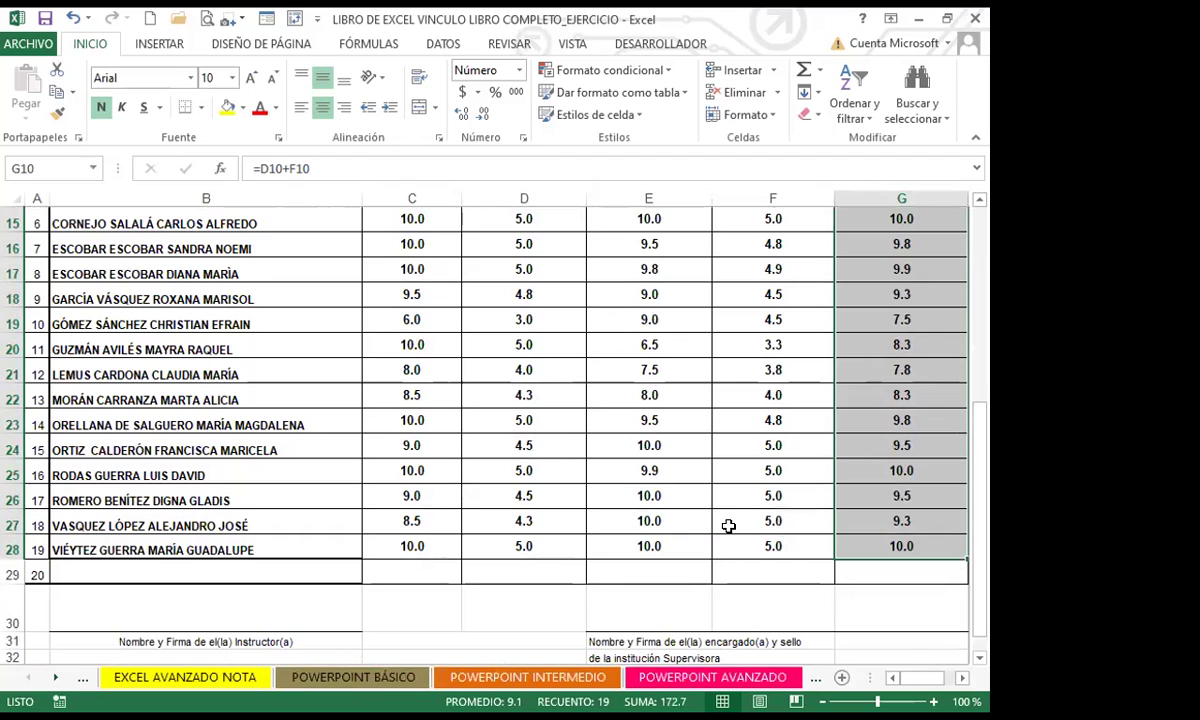
{"action": "left_click", "coordinate": [57, 677]}
{"action": "left_click", "coordinate": [57, 677]}
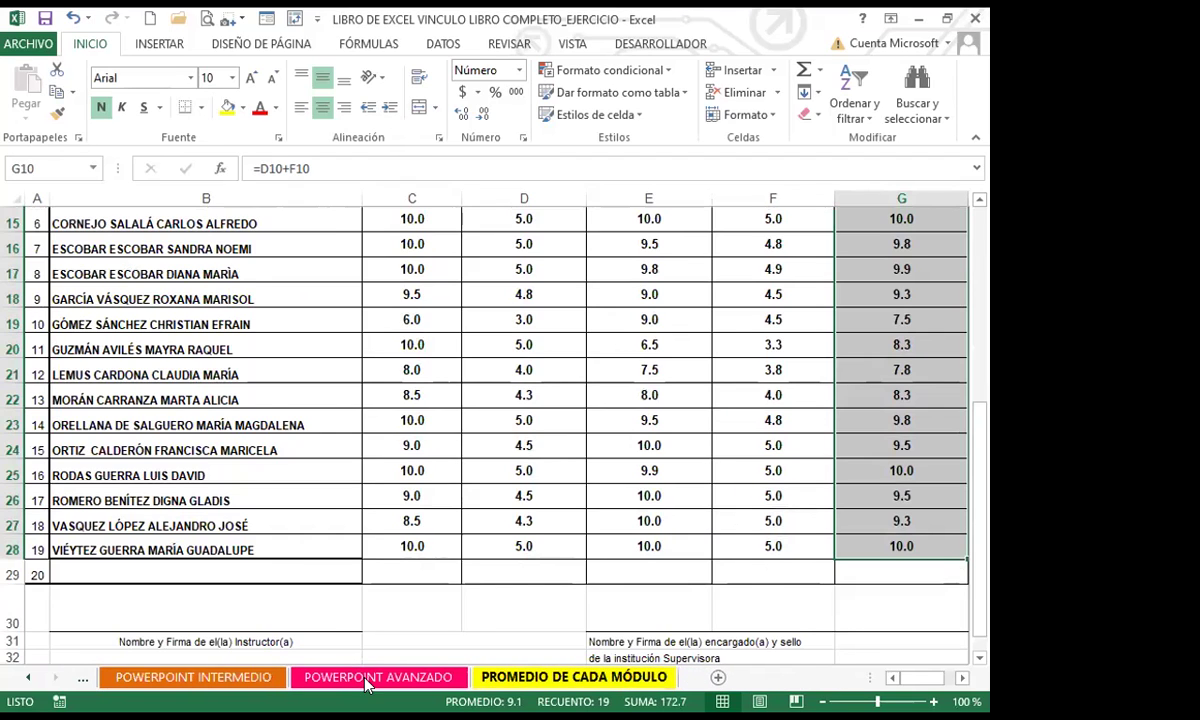
{"action": "left_click", "coordinate": [530, 677]}
{"action": "left_click", "coordinate": [155, 304]}
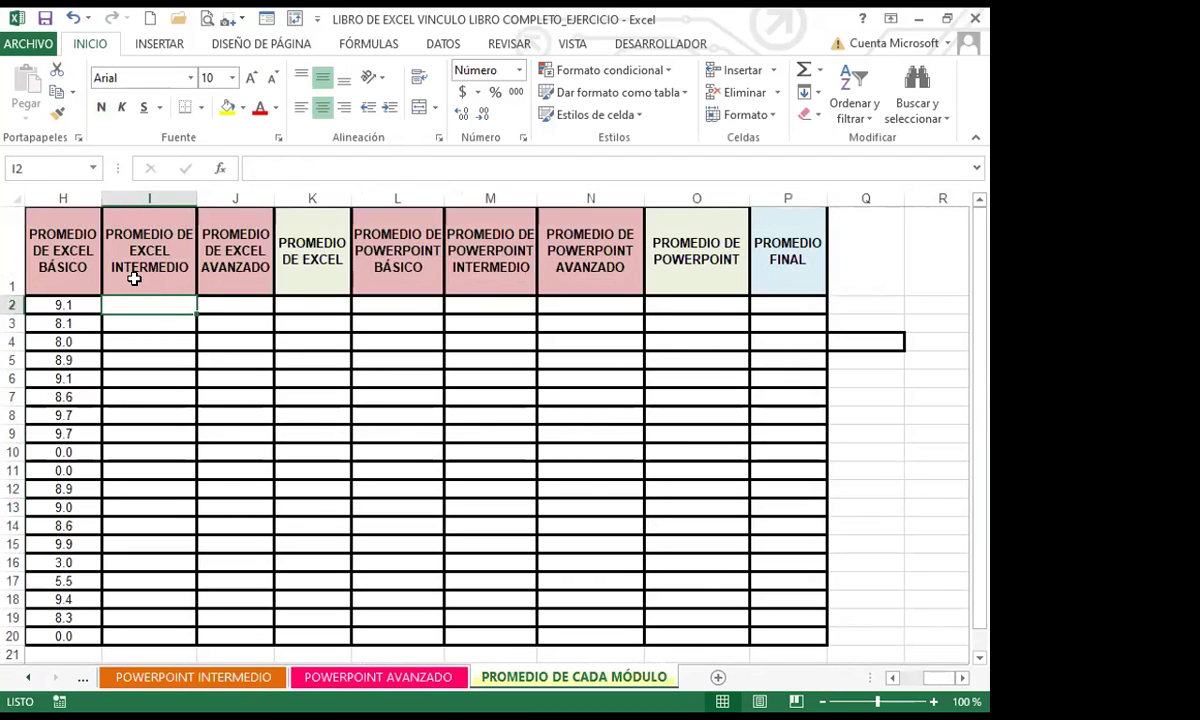
- Go back to the INTERNET NOTA sheet and copy the selected totals G10:G28
{"action": "left_click", "coordinate": [30, 679]}
{"action": "left_click", "coordinate": [30, 679]}
{"action": "left_click", "coordinate": [30, 679]}
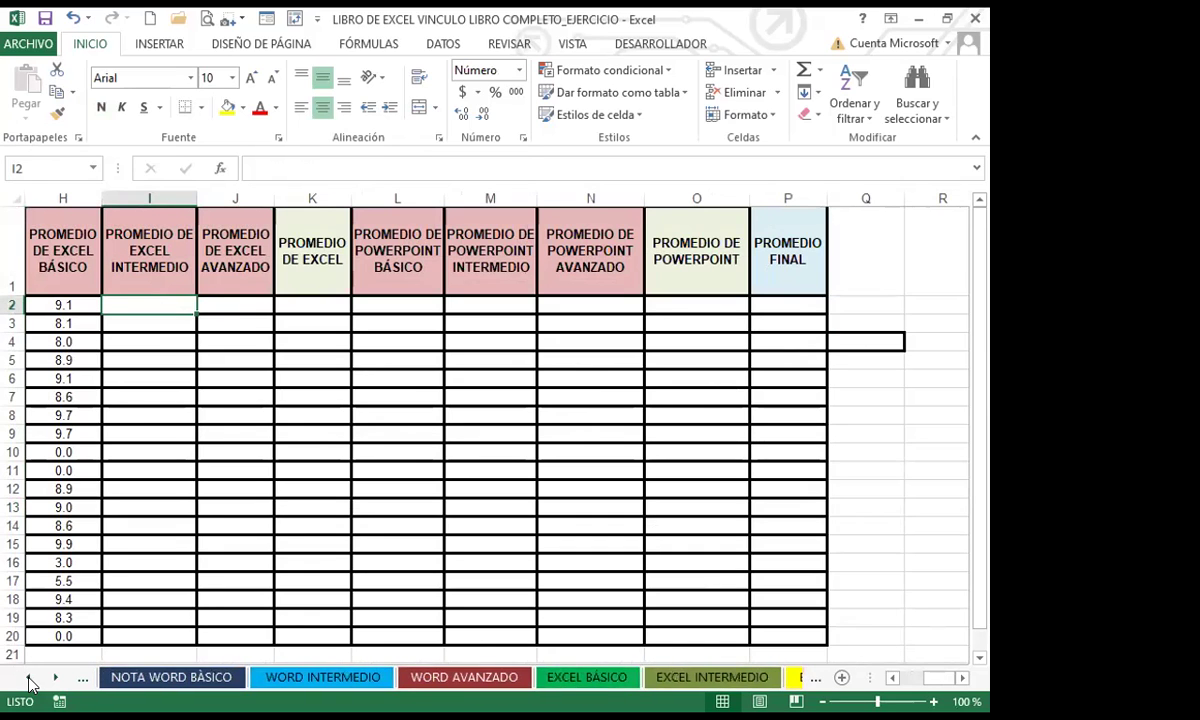
{"action": "left_click", "coordinate": [30, 679]}
{"action": "left_click", "coordinate": [30, 679]}
{"action": "left_click", "coordinate": [300, 679]}
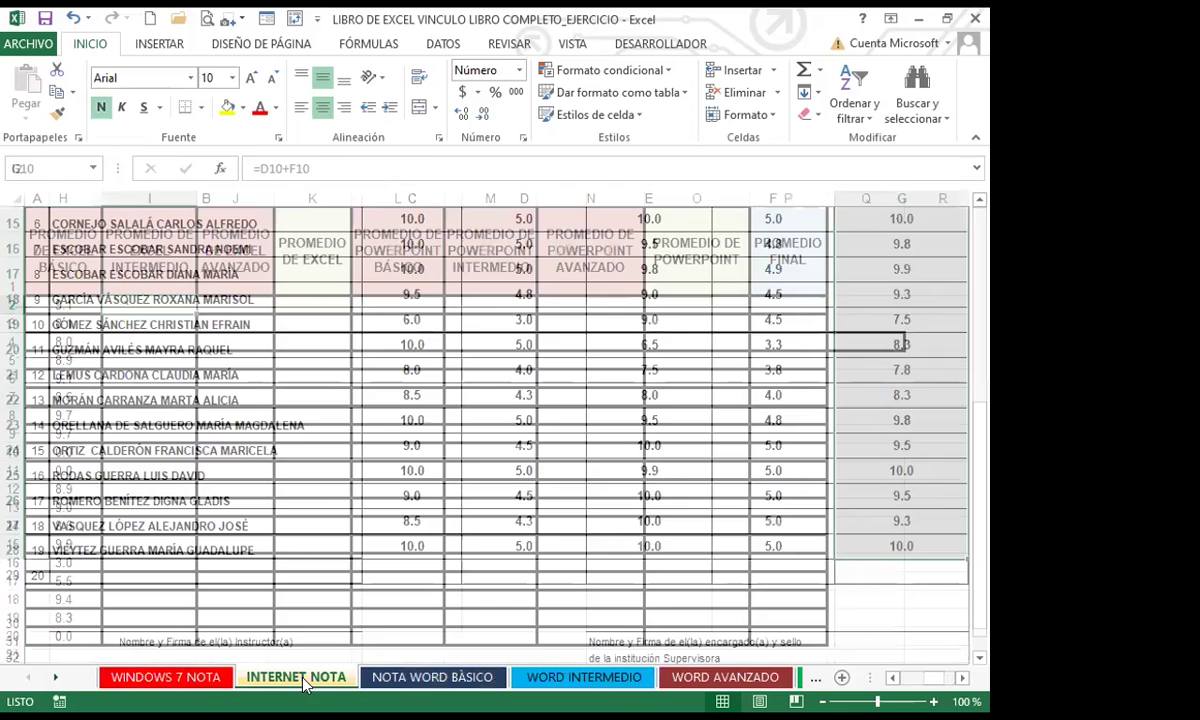
{"action": "scroll", "coordinate": [48, 545], "scroll_direction": "up", "scroll_amount": 5}
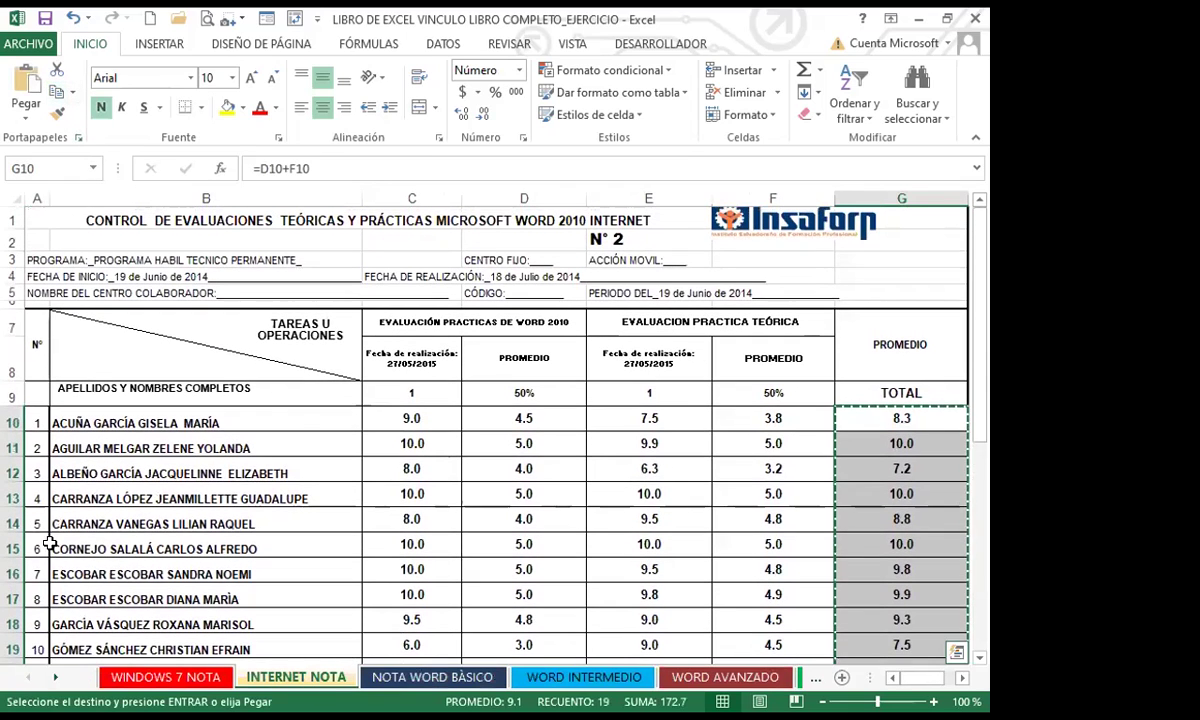
- Paste the copied totals as links from I2 of PROMEDIO DE CADA MÓDULO, and check the source references in I2 and I3
{"action": "left_click", "coordinate": [53, 678]}
{"action": "left_click", "coordinate": [53, 678]}
{"action": "left_click", "coordinate": [53, 678]}
{"action": "left_click", "coordinate": [53, 678]}
{"action": "left_click", "coordinate": [53, 678]}
{"action": "left_click", "coordinate": [53, 678]}
{"action": "left_click", "coordinate": [53, 678]}
{"action": "left_click", "coordinate": [53, 678]}
{"action": "left_click", "coordinate": [574, 677]}
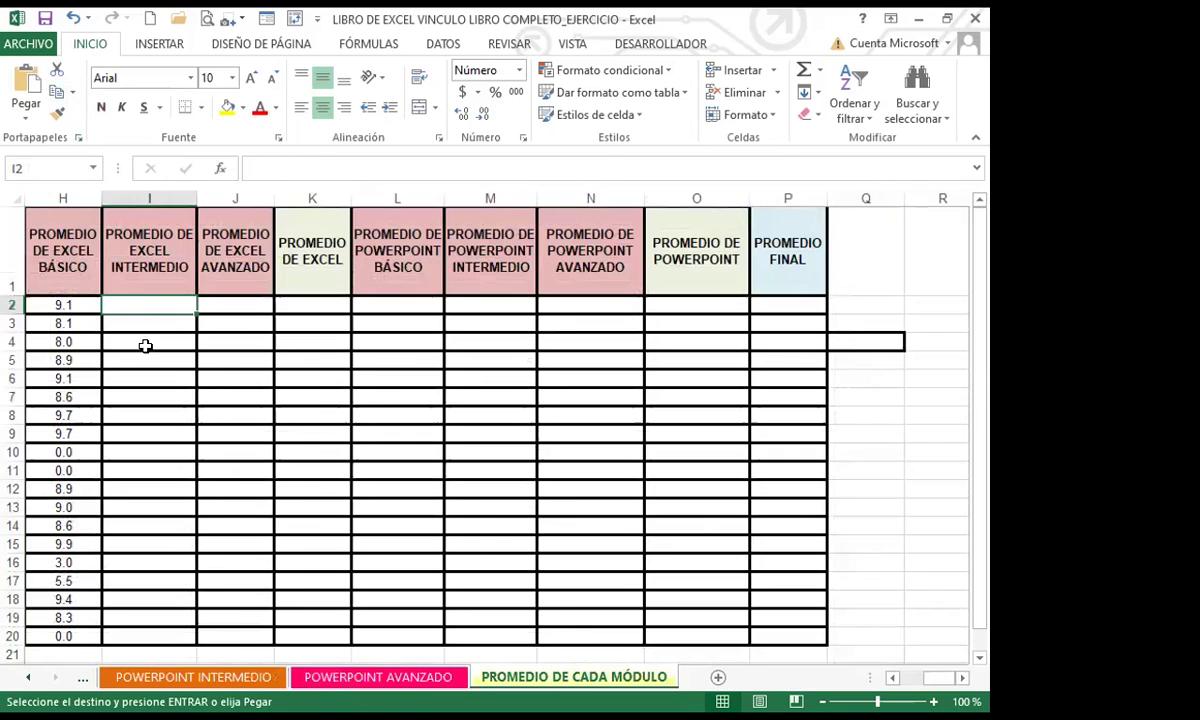
{"action": "left_click", "coordinate": [26, 108]}
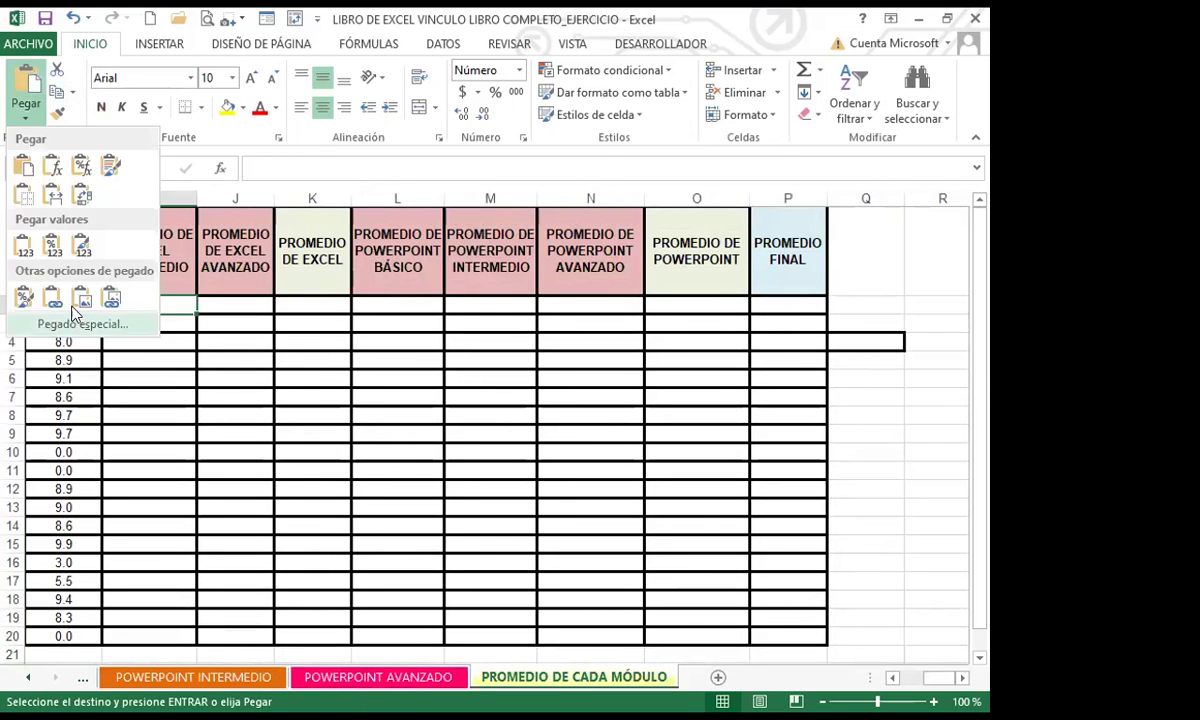
{"action": "left_click", "coordinate": [53, 297]}
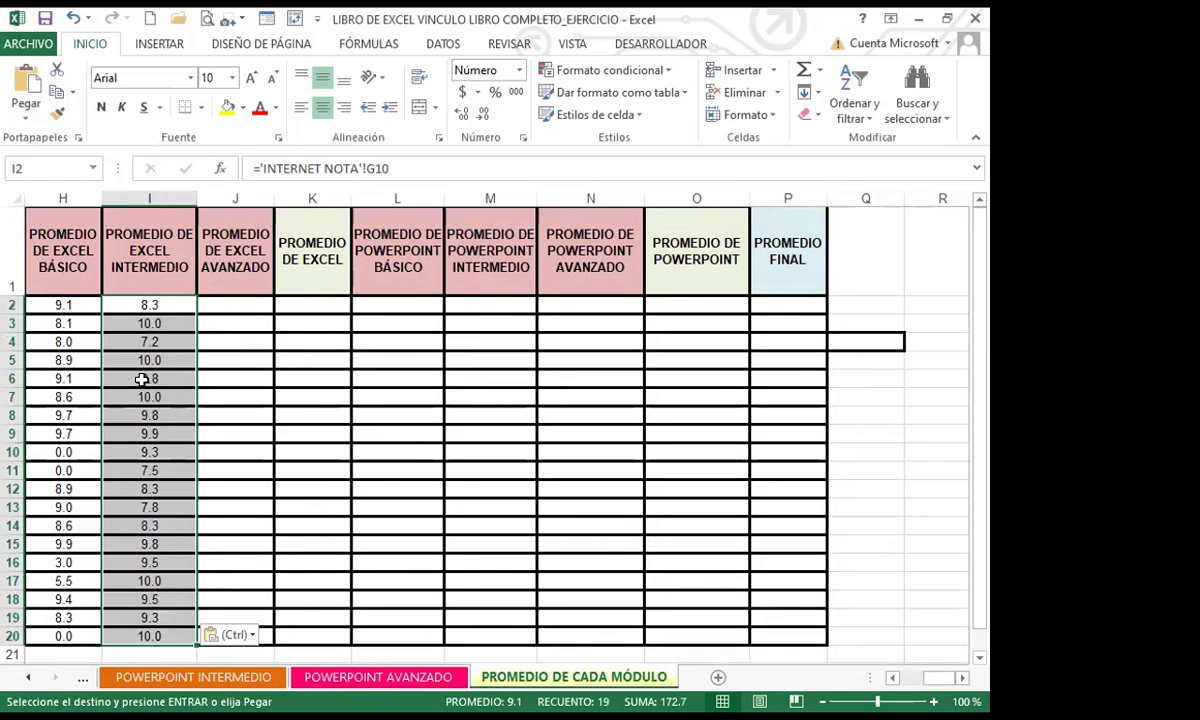
{"action": "left_click", "coordinate": [168, 306]}
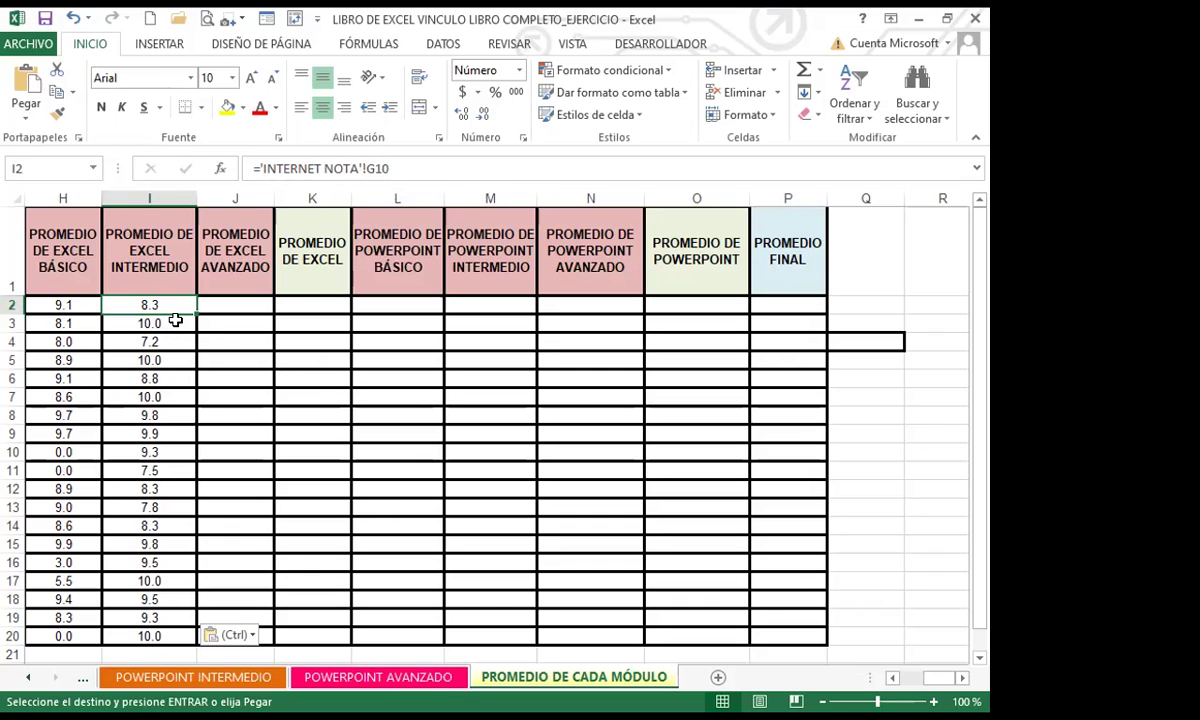
{"action": "key", "text": "Down"}
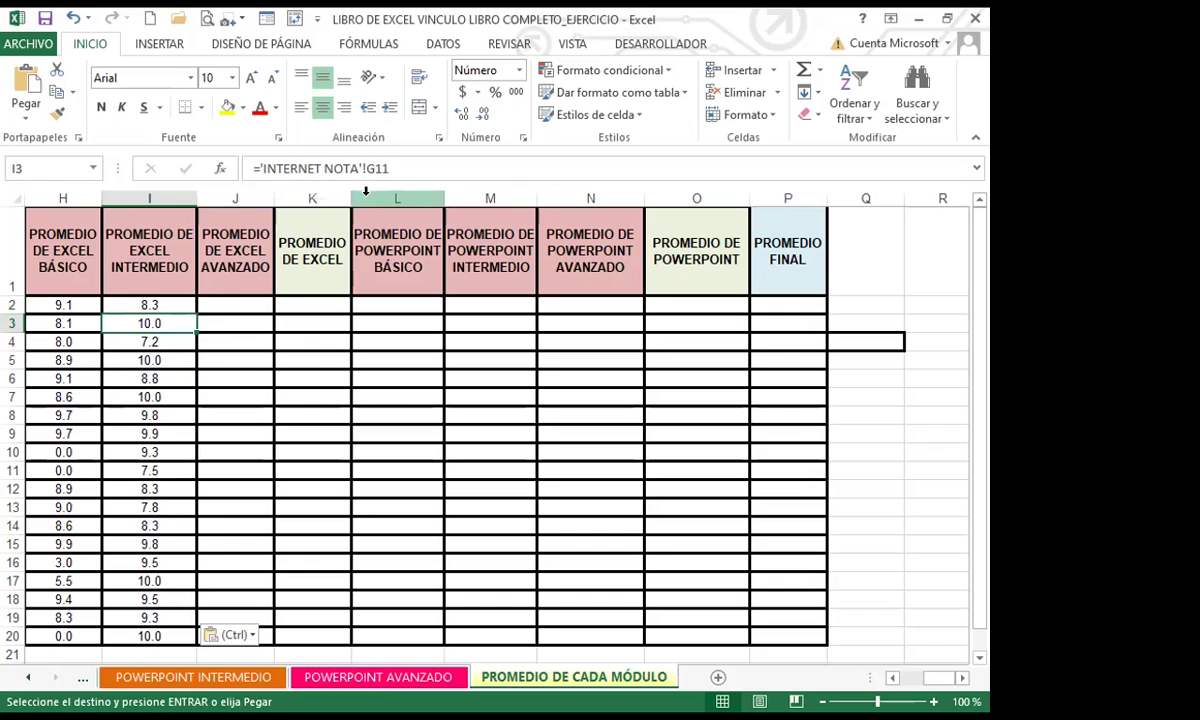
- Check the source references of the linked PROMEDIO DE EXCEL INTERMEDIO totals in cells I4 through I7
{"action": "left_click", "coordinate": [167, 343]}
{"action": "left_click", "coordinate": [166, 360]}
{"action": "left_click", "coordinate": [166, 378]}
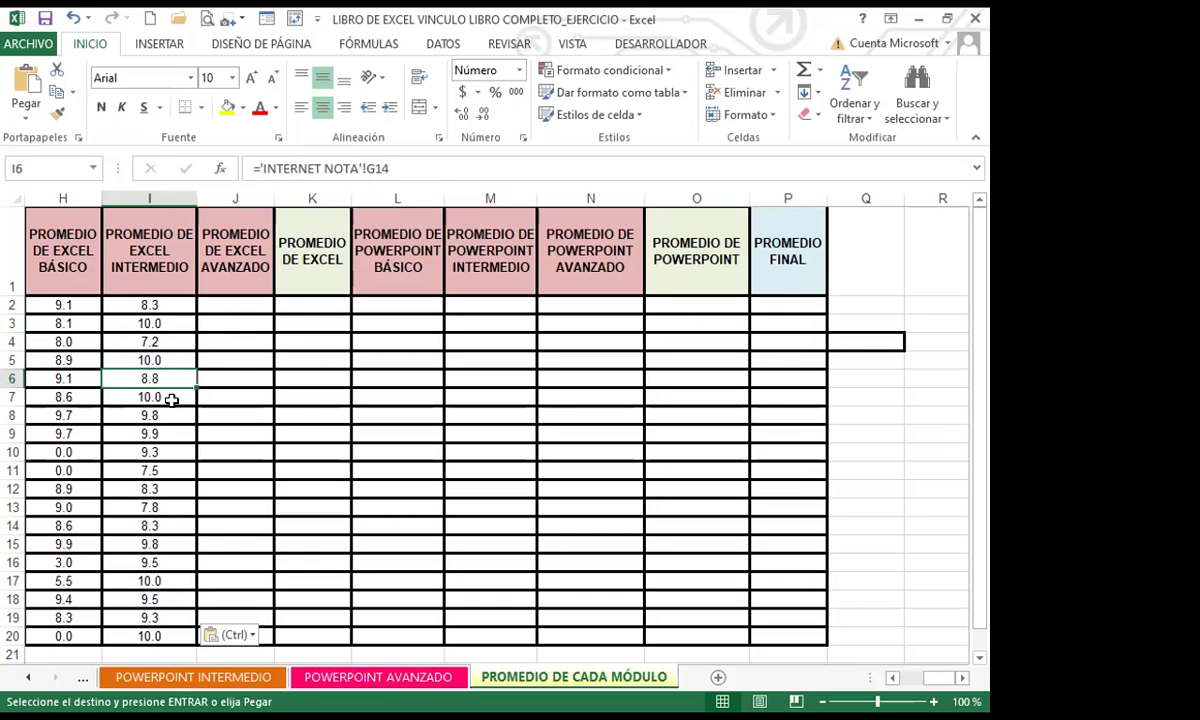
{"action": "left_click", "coordinate": [170, 397]}
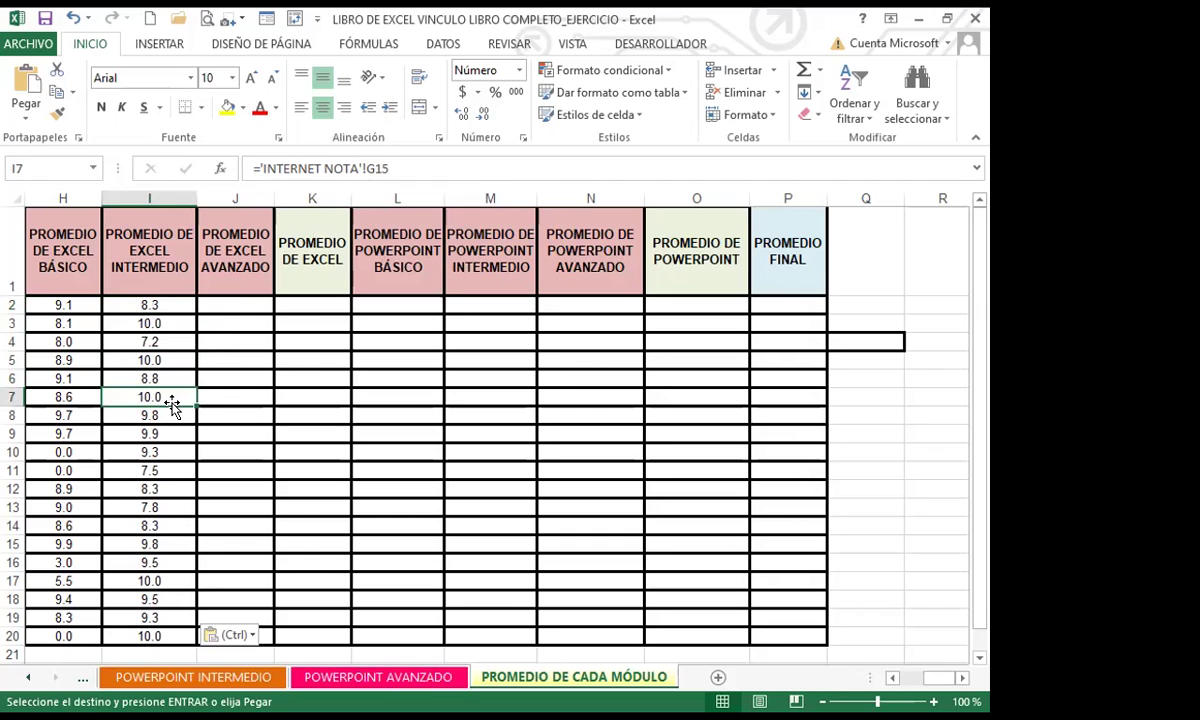
- Review row 2 of the remaining average columns from PROMEDIO DE EXCEL AVANZADO to PROMEDIO FINAL, and recheck the source reference in I2
{"action": "left_click", "coordinate": [245, 303]}
{"action": "left_click", "coordinate": [310, 303]}
{"action": "left_click", "coordinate": [495, 303]}
{"action": "left_click", "coordinate": [605, 303]}
{"action": "left_click", "coordinate": [686, 303]}
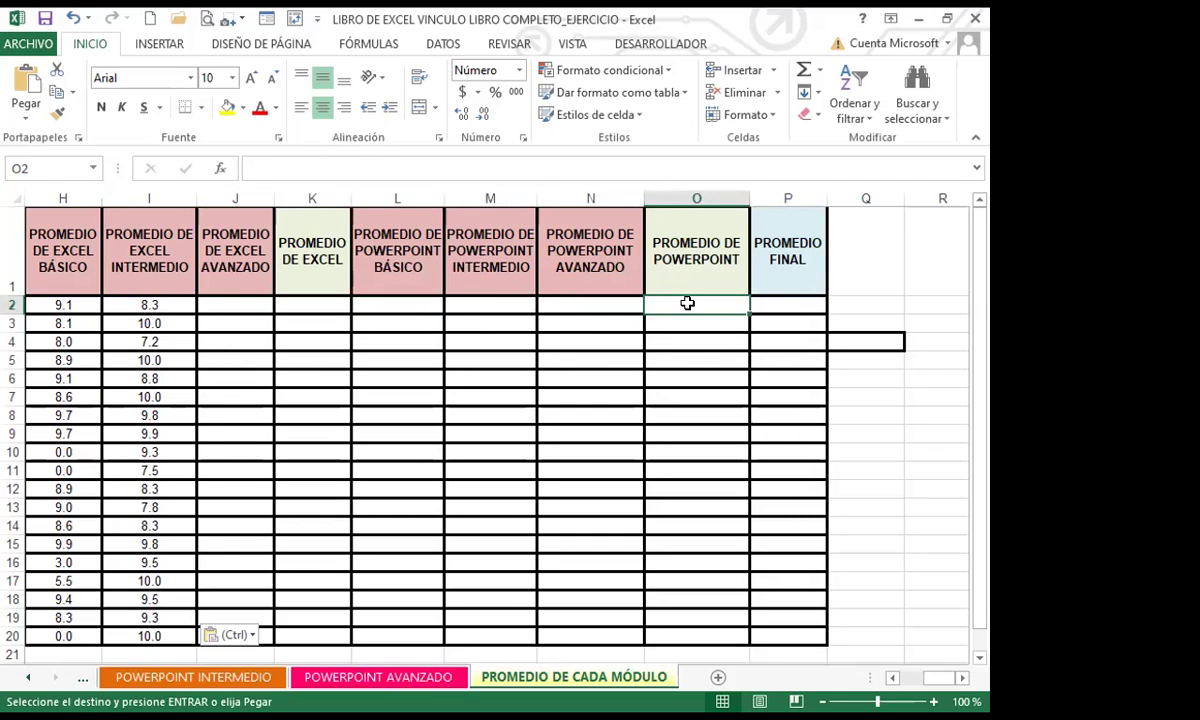
{"action": "left_click", "coordinate": [812, 303]}
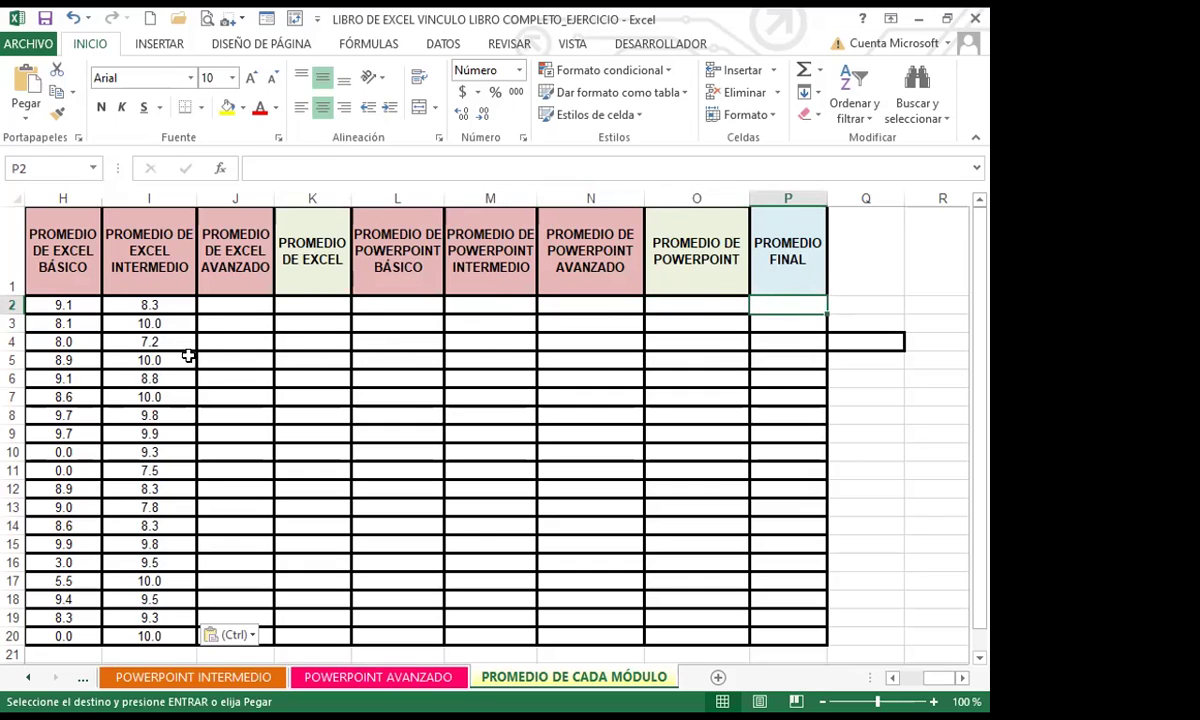
{"action": "left_click", "coordinate": [228, 304]}
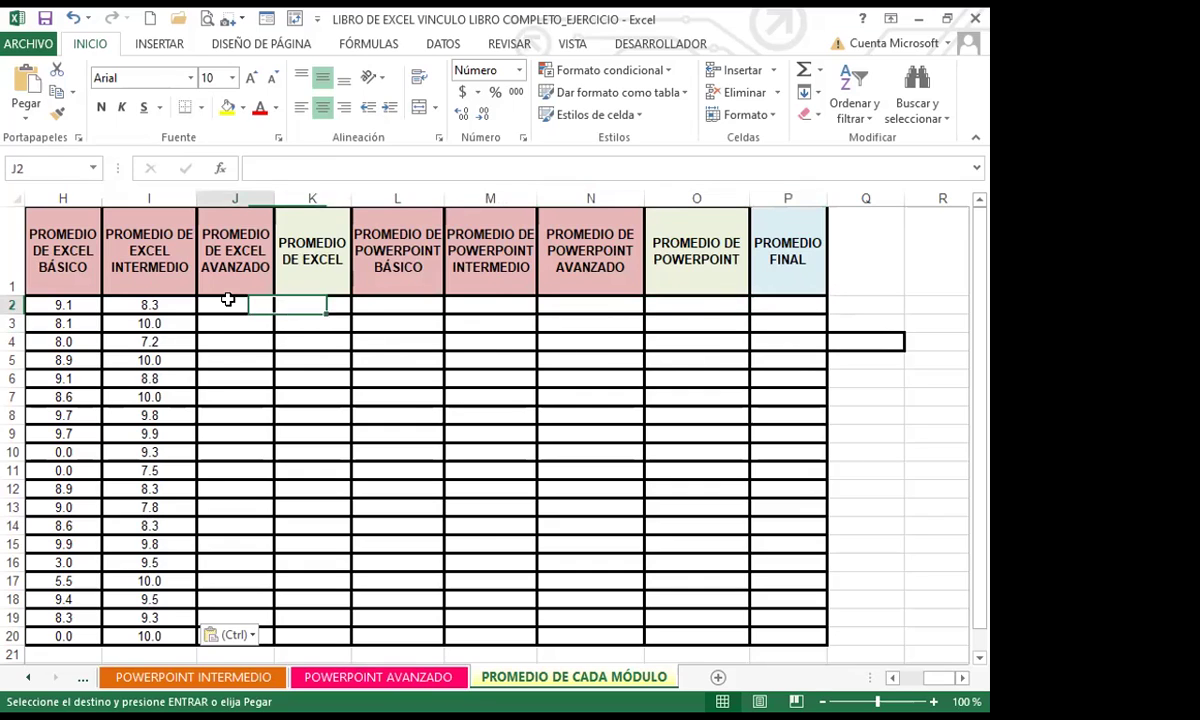
{"action": "left_click", "coordinate": [213, 392]}
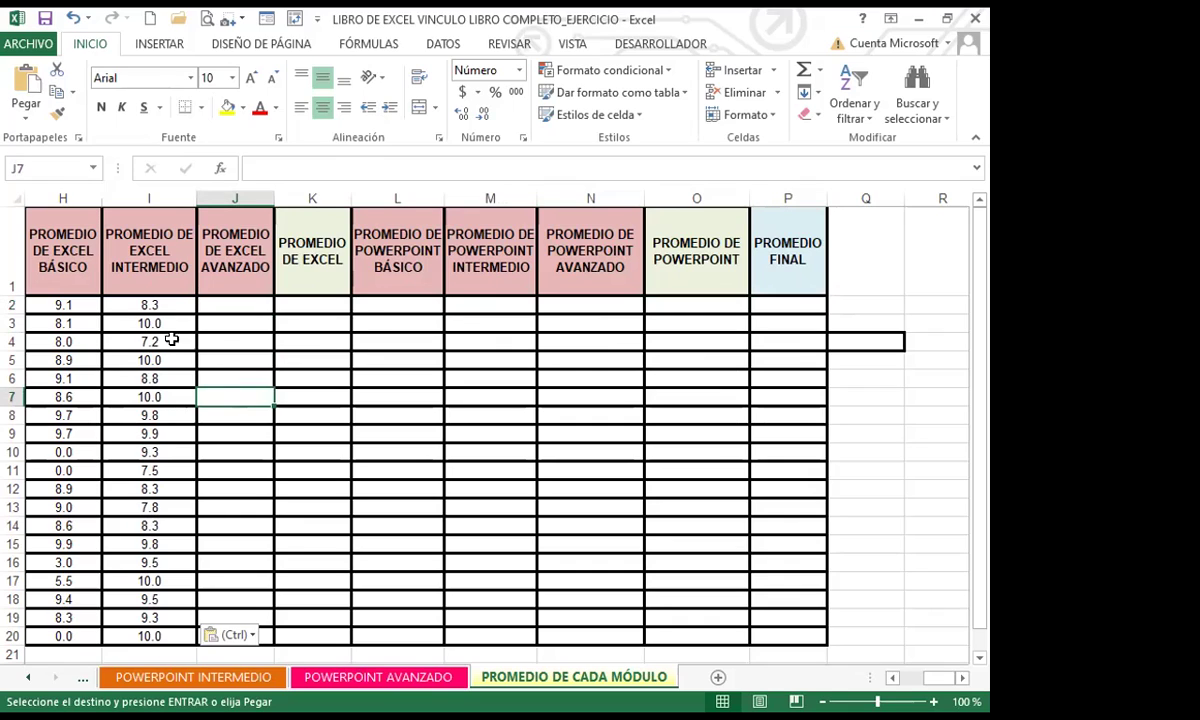
{"action": "left_click", "coordinate": [170, 306]}
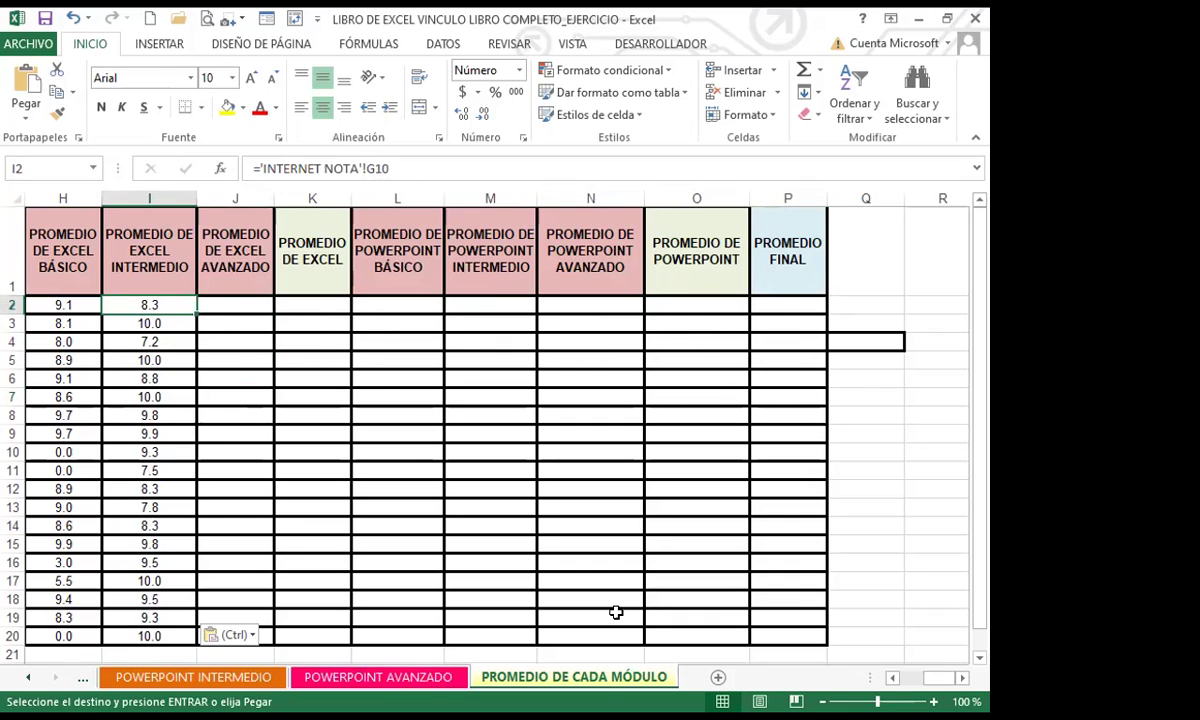